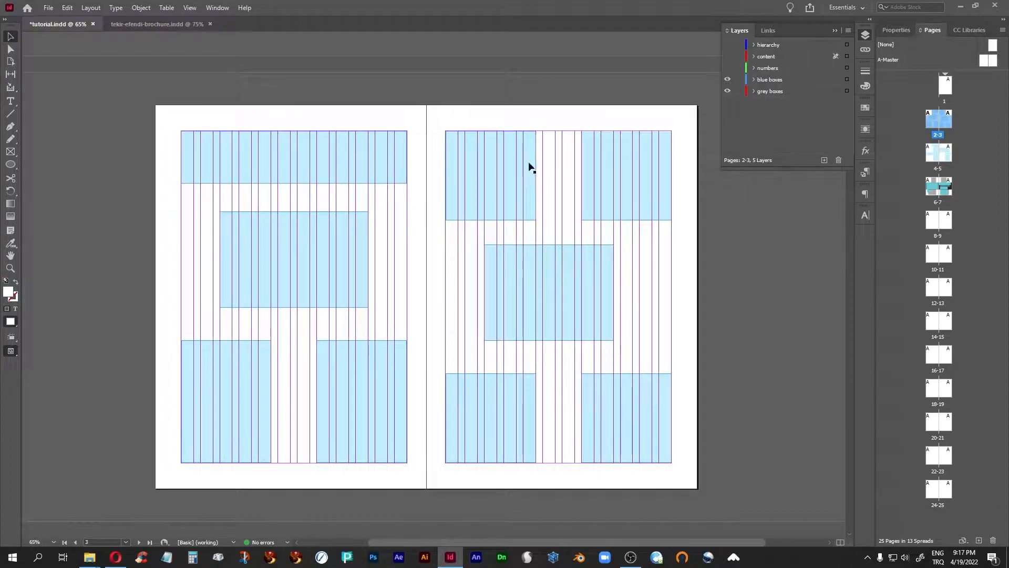
- Show the content layer on the pages 2-3 spread in Preview mode and hide the blue boxes layer
scroll(743, 358, "up", 5)
scroll(725, 388, "down", 5)
left_click(728, 56)
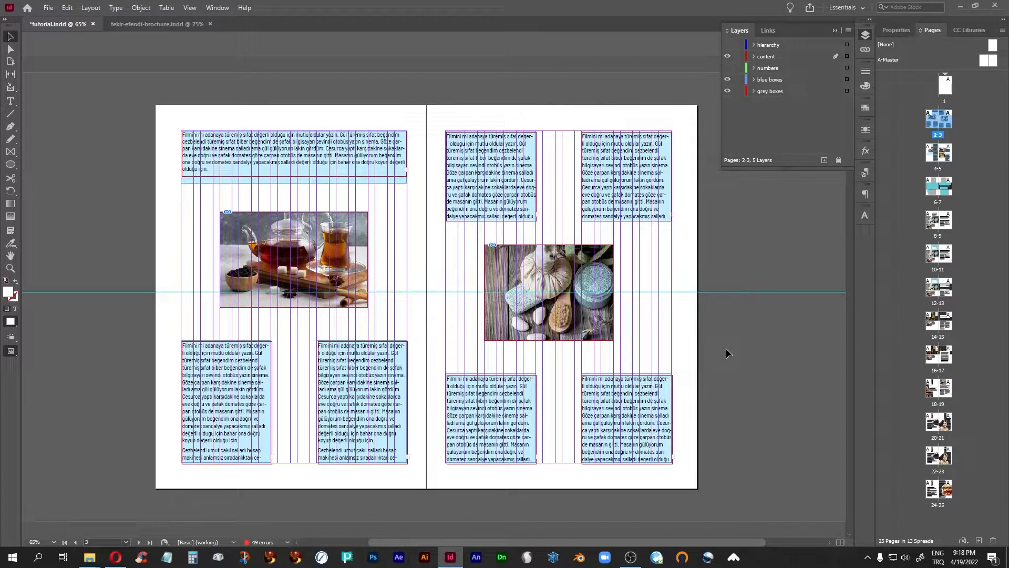
key("w")
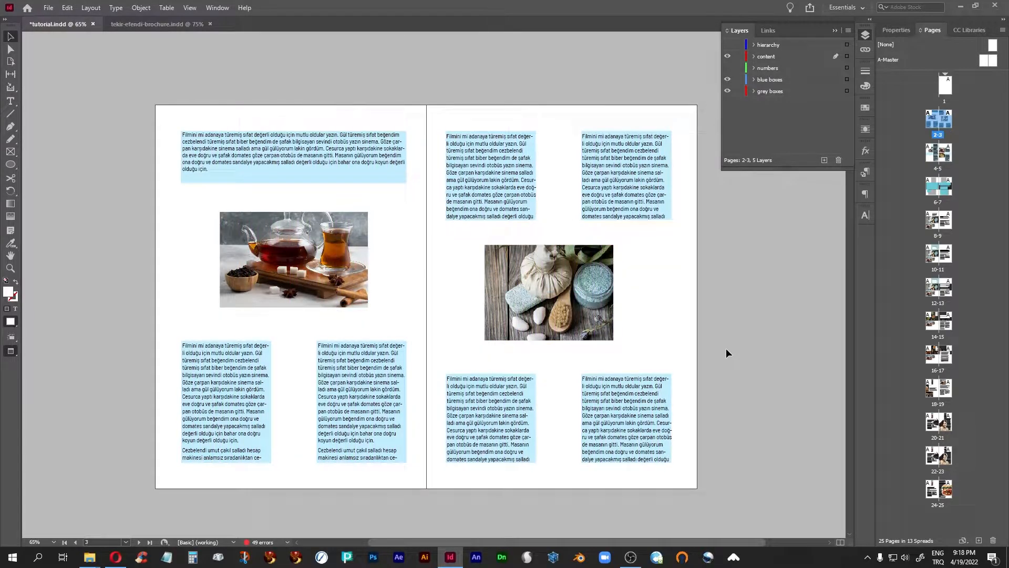
key("ctrl+equal")
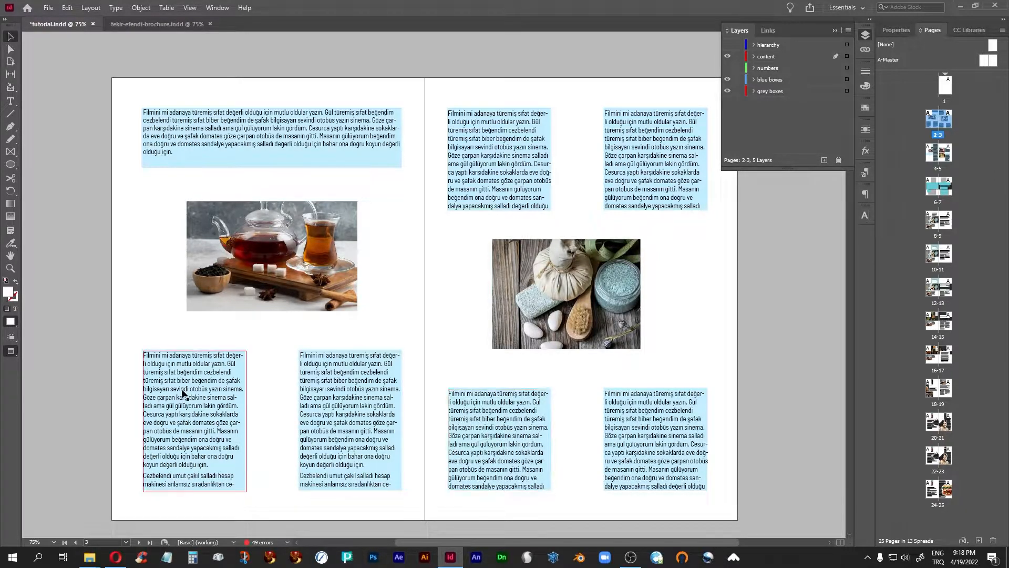
left_click(728, 79)
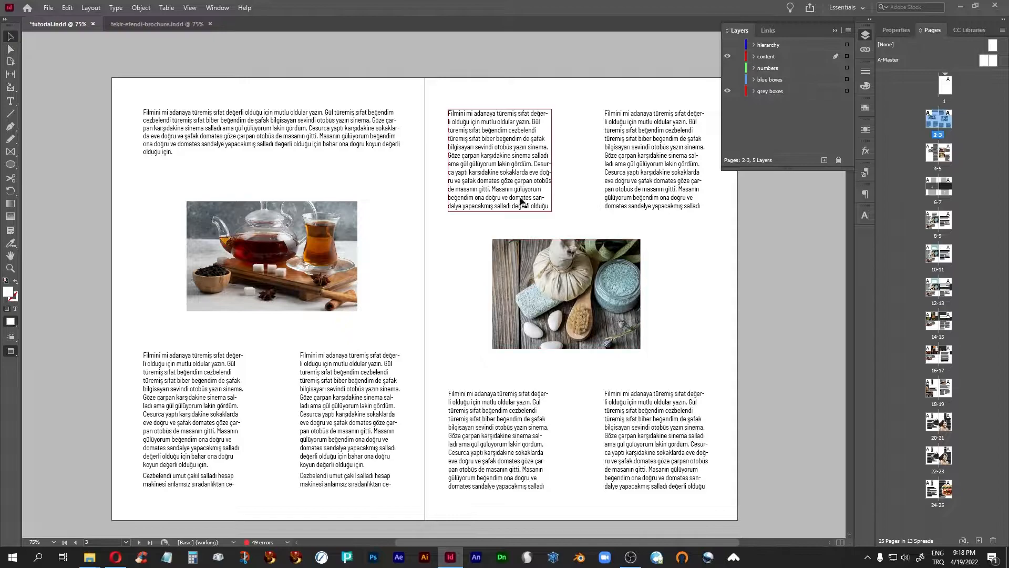
- Shift the spa photo on page 3 slightly downward inside its frame
left_click(555, 295)
left_click_drag(556, 294, 556, 296)
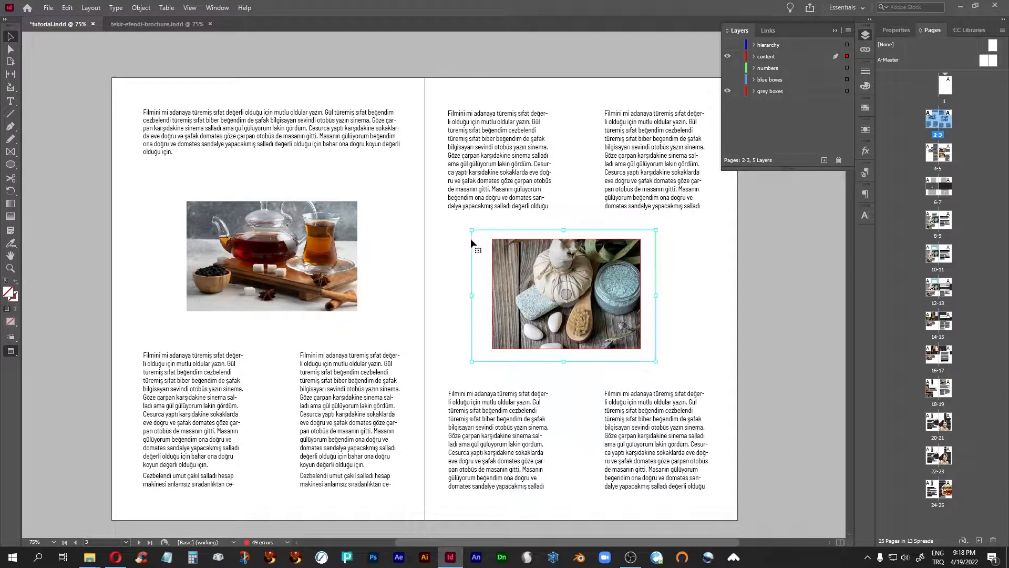
key("Down")
key("Down")
key("Down")
key("Down")
key("Down")
key("Down")
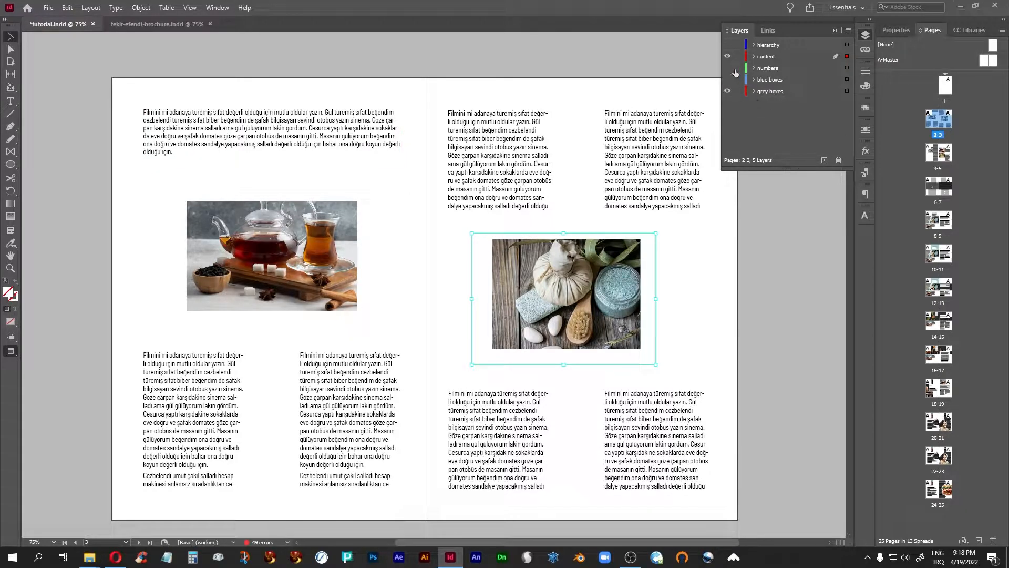
- Delete the wide body text frame above the tea photo on page 2 and show the hierarchy layer
left_click(366, 126)
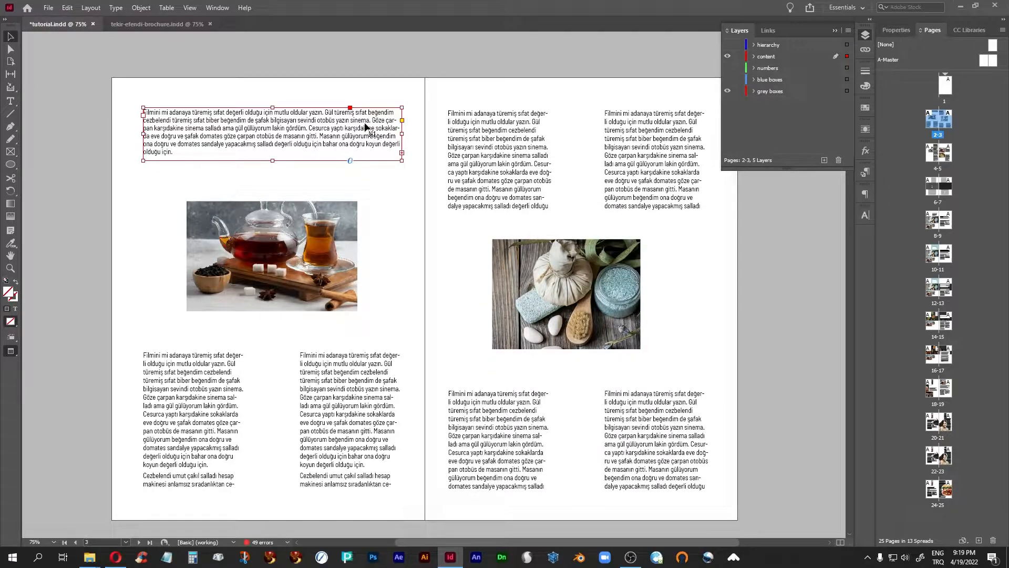
key("Delete")
left_click(727, 45)
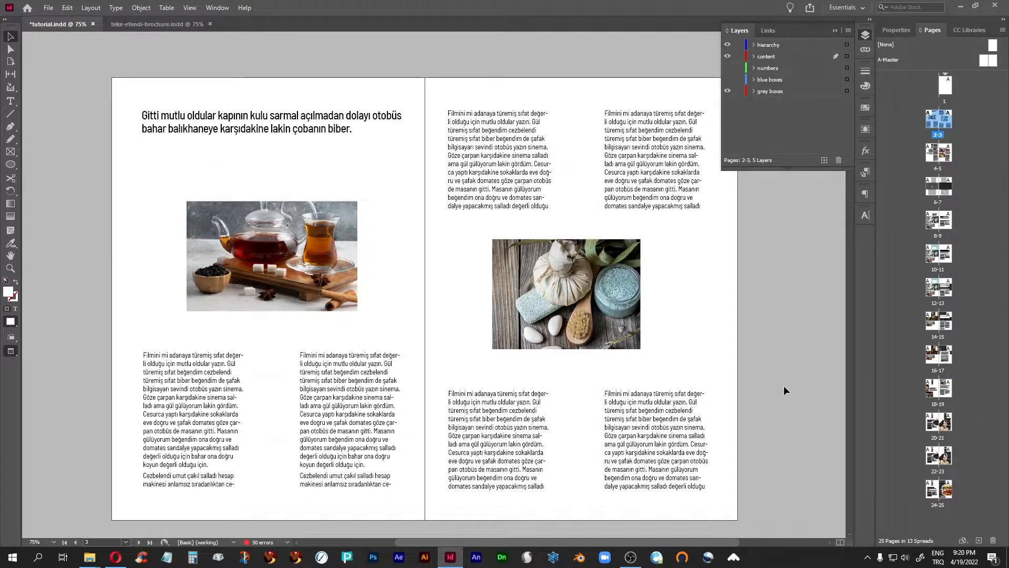
- Switch to Pinterest in the web browser and open the saved students editorial design board
scroll(784, 386, "down", 5)
scroll(784, 387, "down", 5)
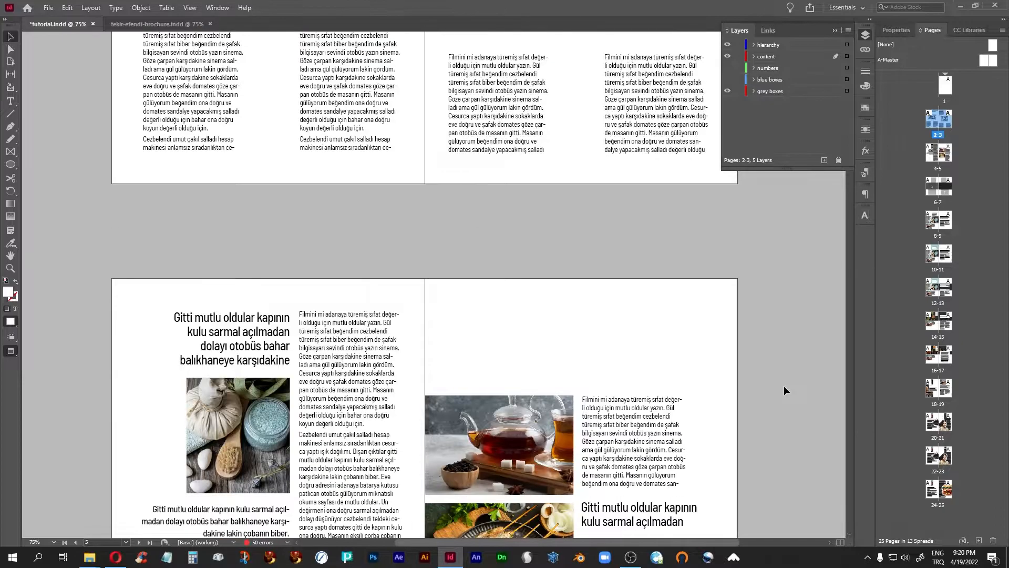
scroll(784, 390, "down", 1)
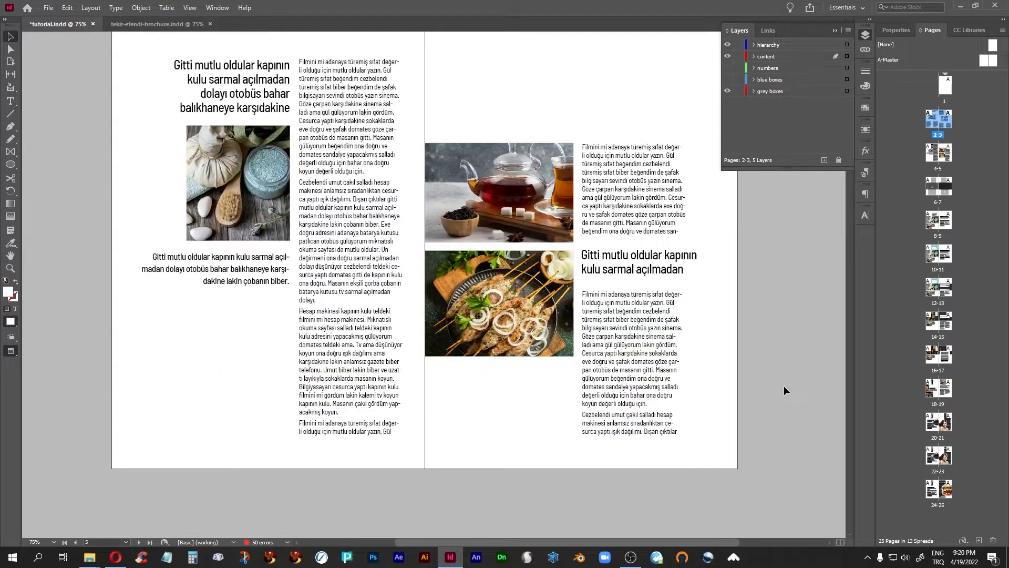
left_click(115, 558)
left_click(559, 8)
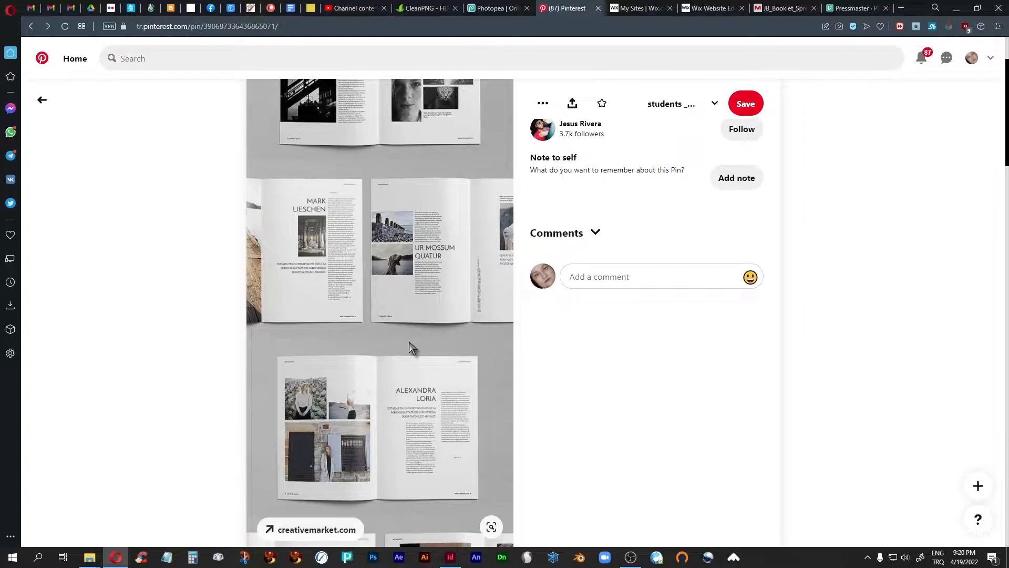
left_click(972, 58)
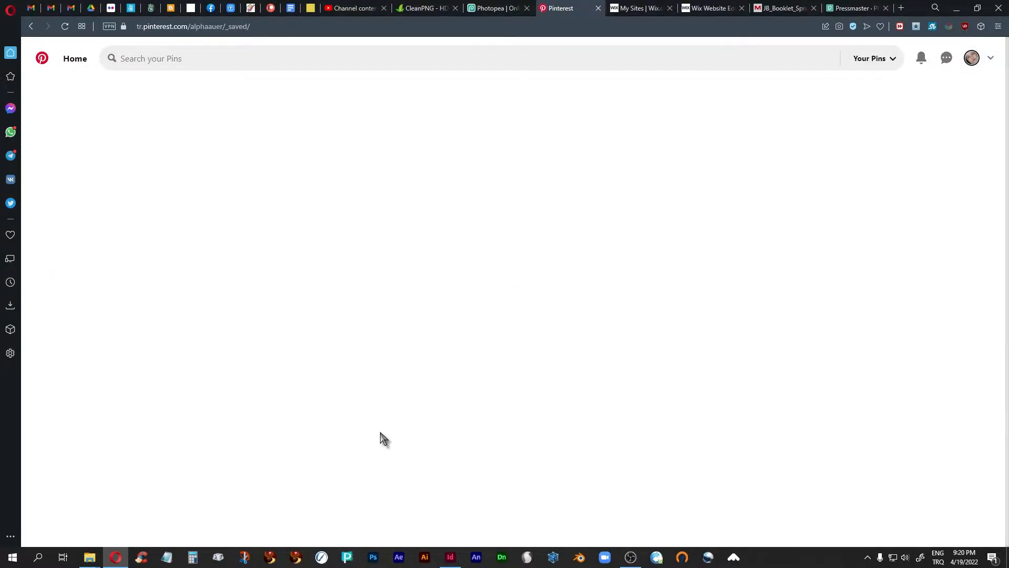
scroll(383, 439, "down", 3)
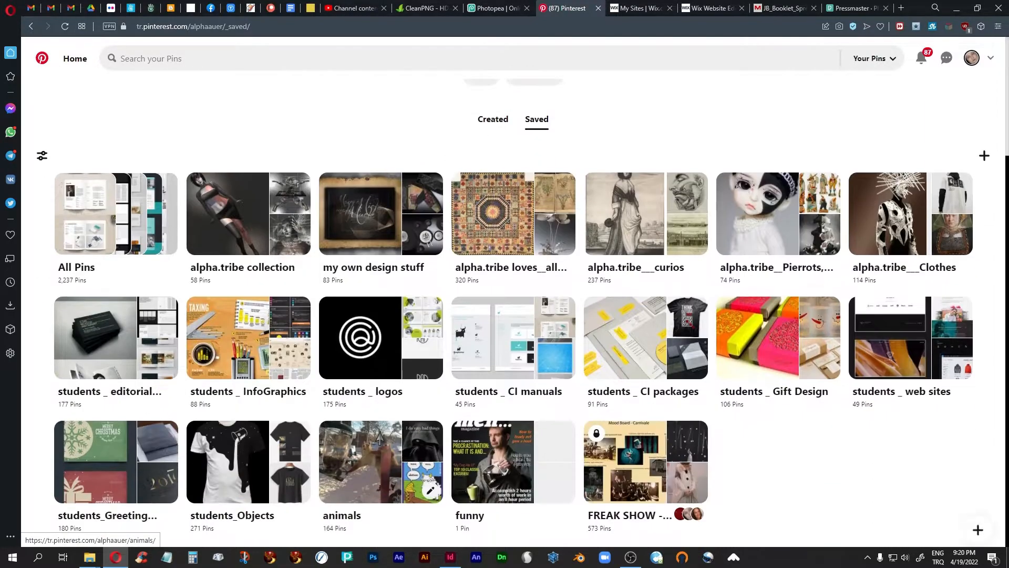
left_click(102, 351)
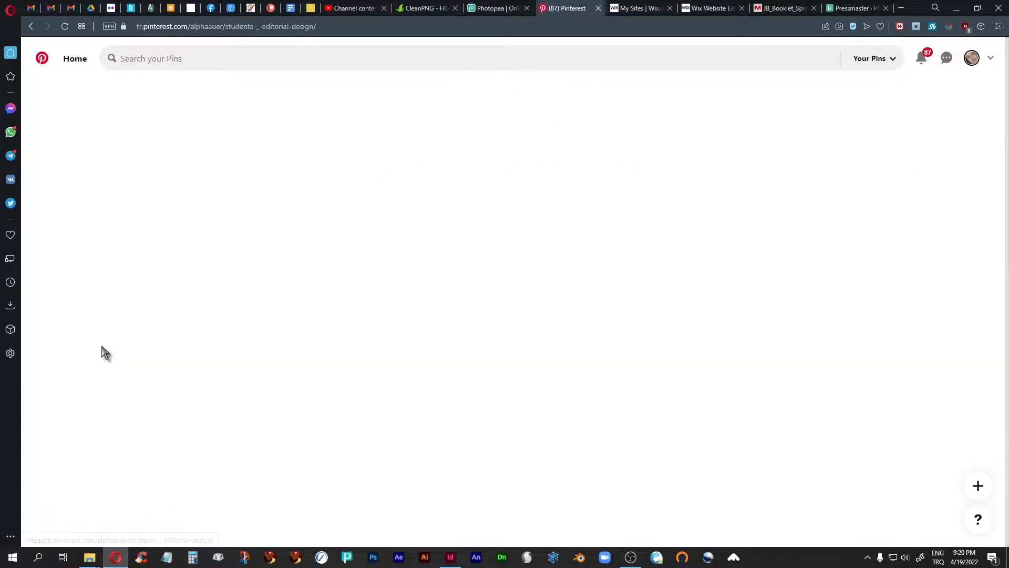
- Browse the editorial design board and open the black-and-white Brochure Templates pin to examine its magazine spreads
scroll(715, 294, "down", 4)
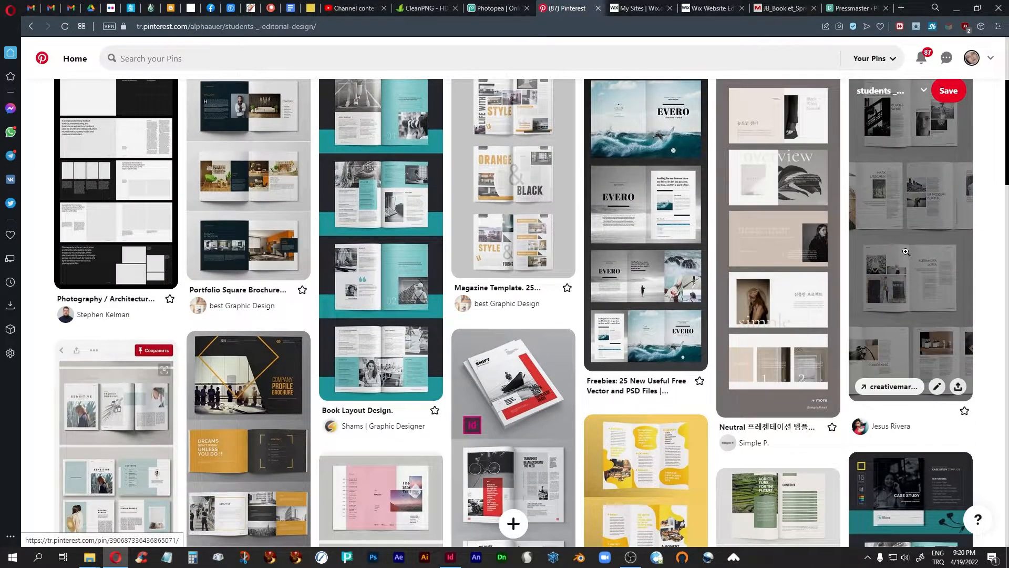
scroll(874, 272, "down", 3)
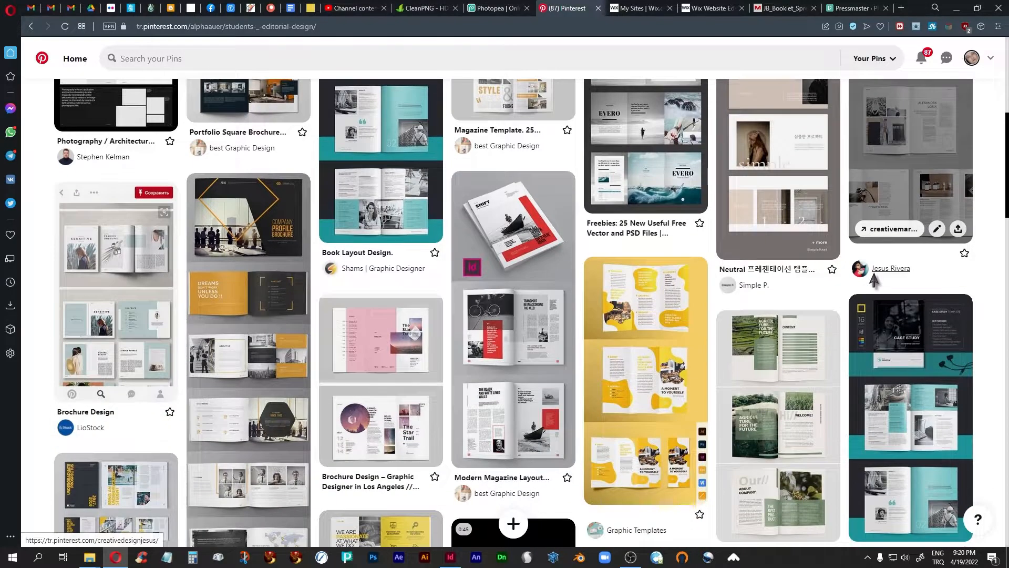
scroll(750, 315, "down", 5)
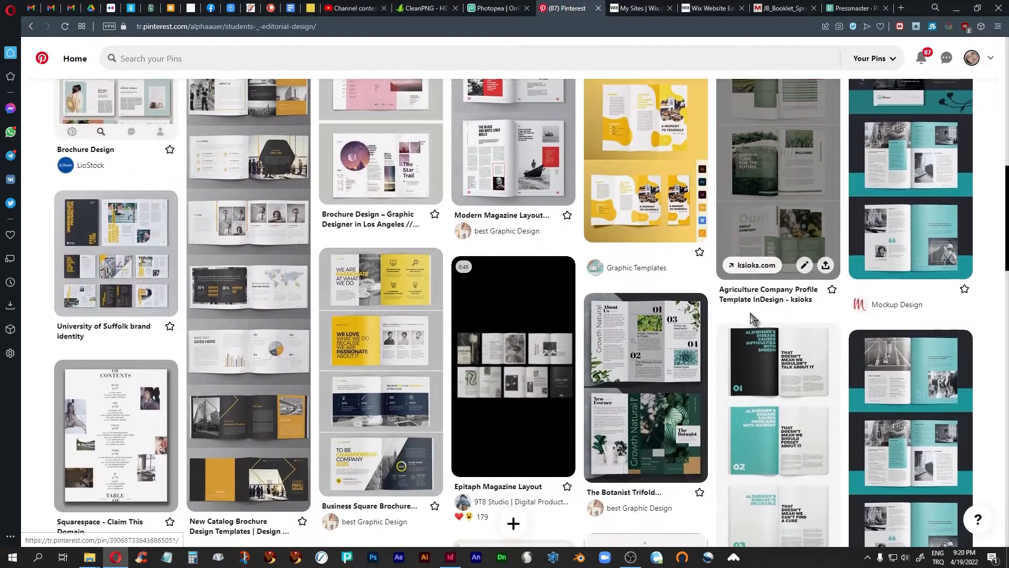
scroll(749, 315, "down", 3)
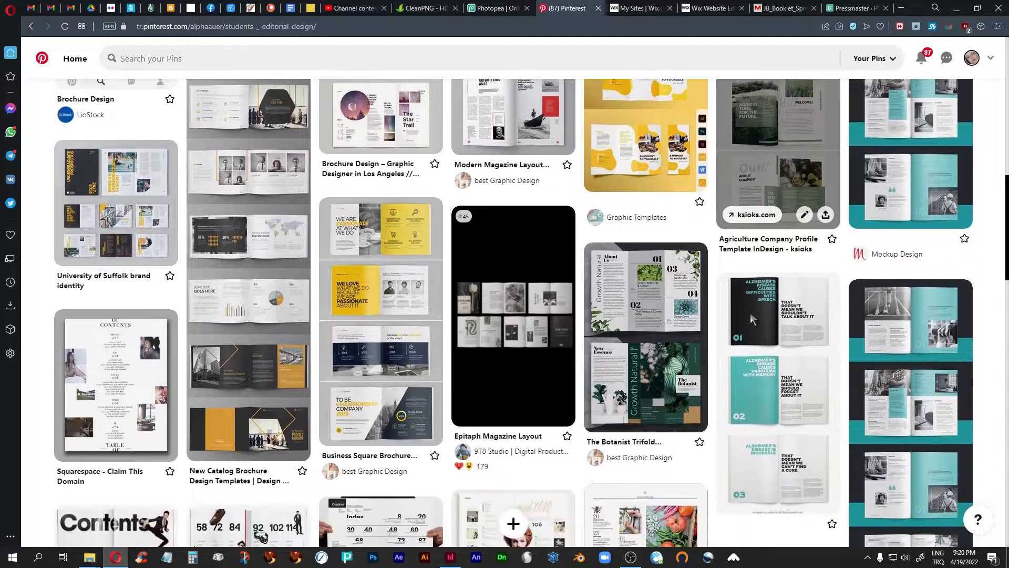
scroll(751, 317, "up", 4)
scroll(750, 317, "up", 6)
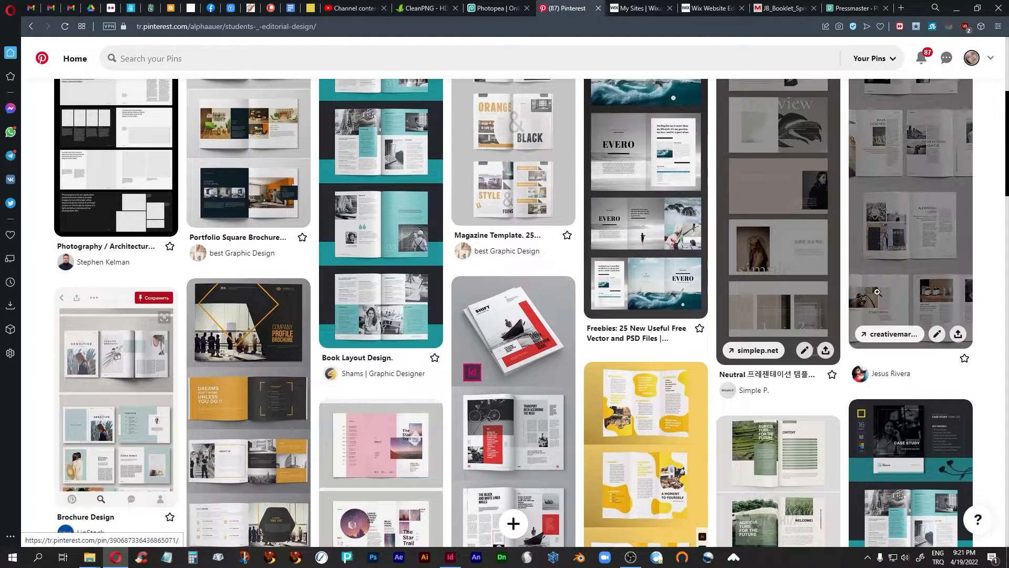
left_click(867, 297)
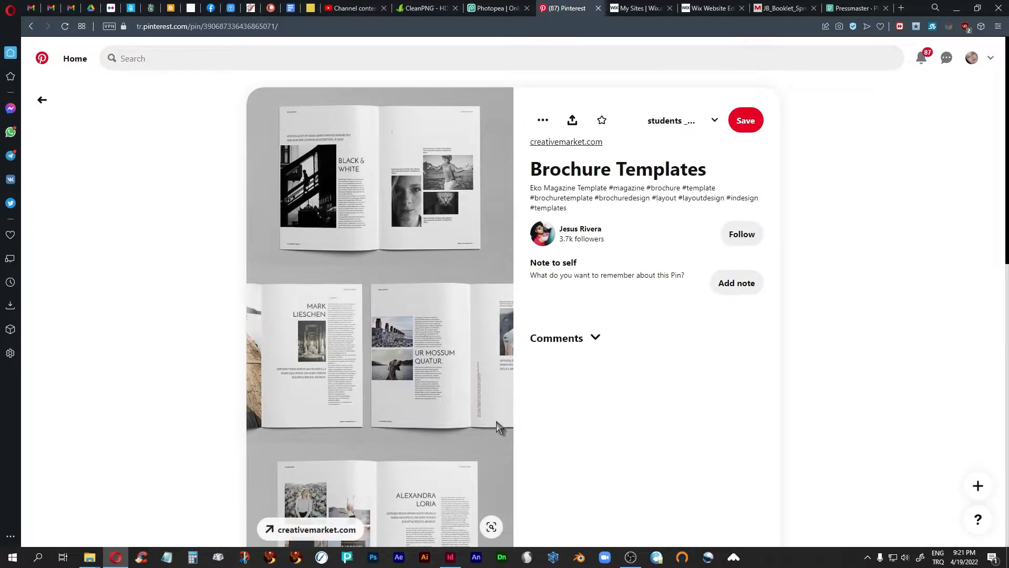
scroll(494, 434, "down", 2)
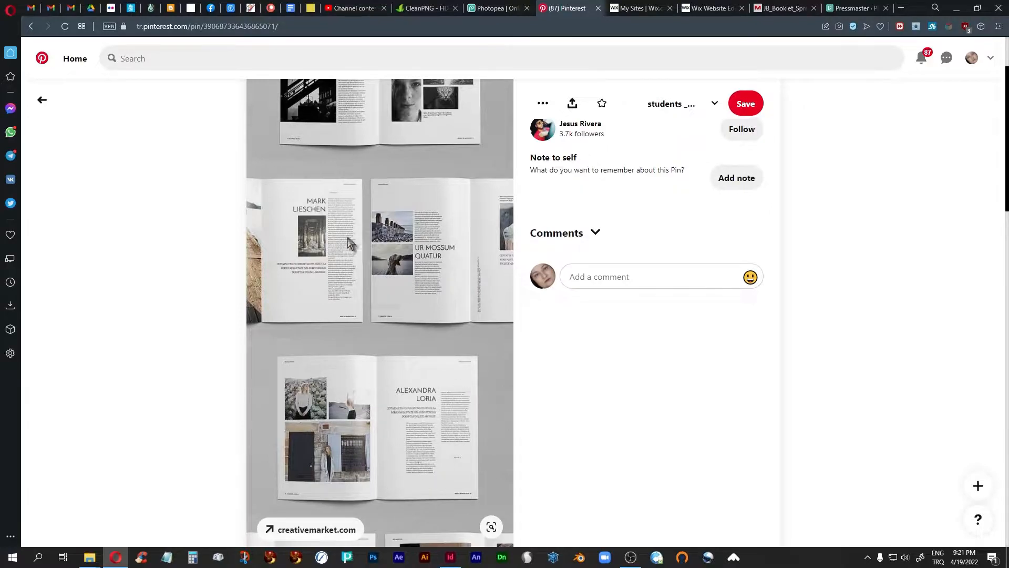
- Switch to InDesign and compare the pages 4-5 spread with the layouts in the Brochure Templates pin
left_click(451, 558)
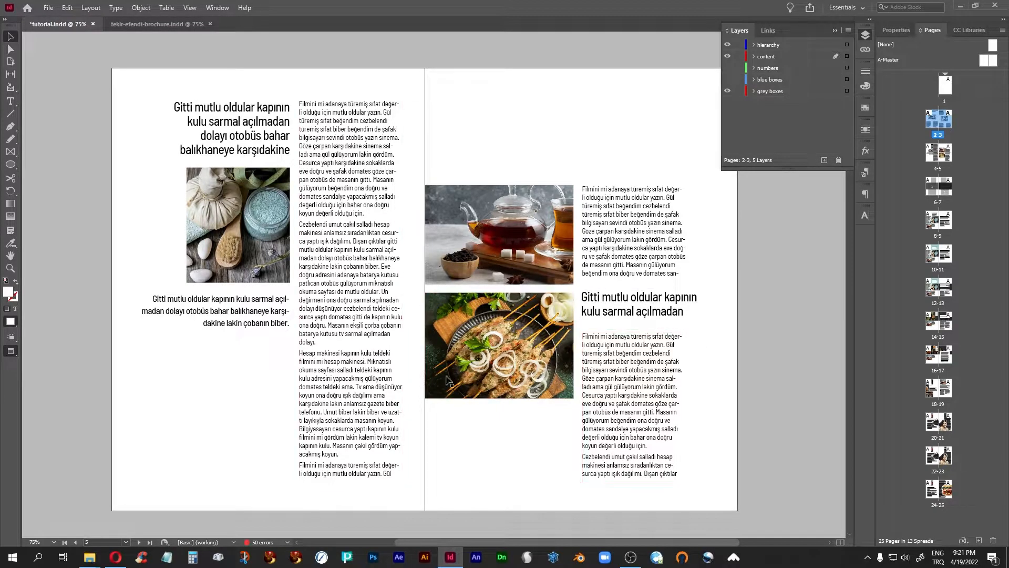
left_click(115, 557)
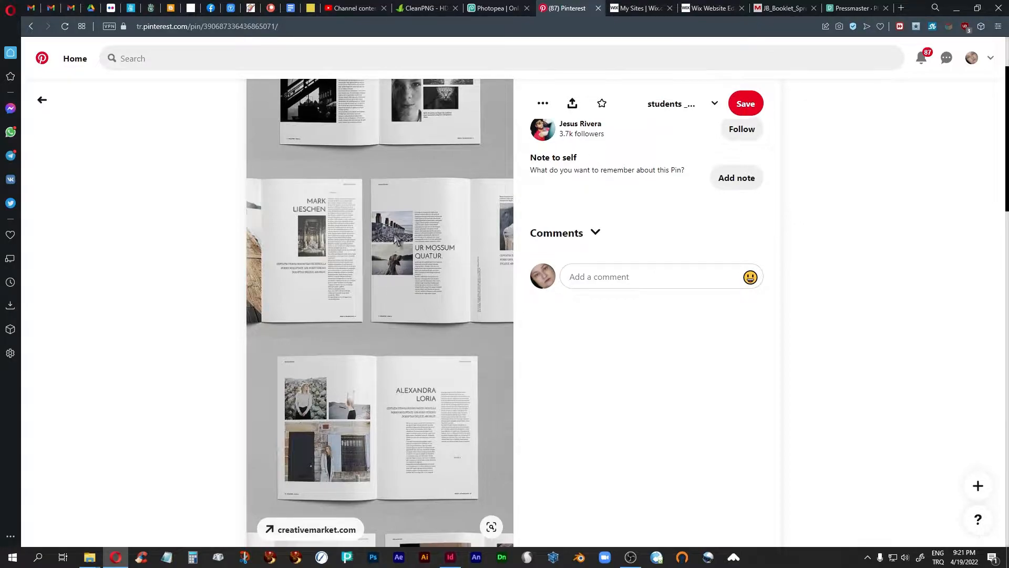
left_click(450, 559)
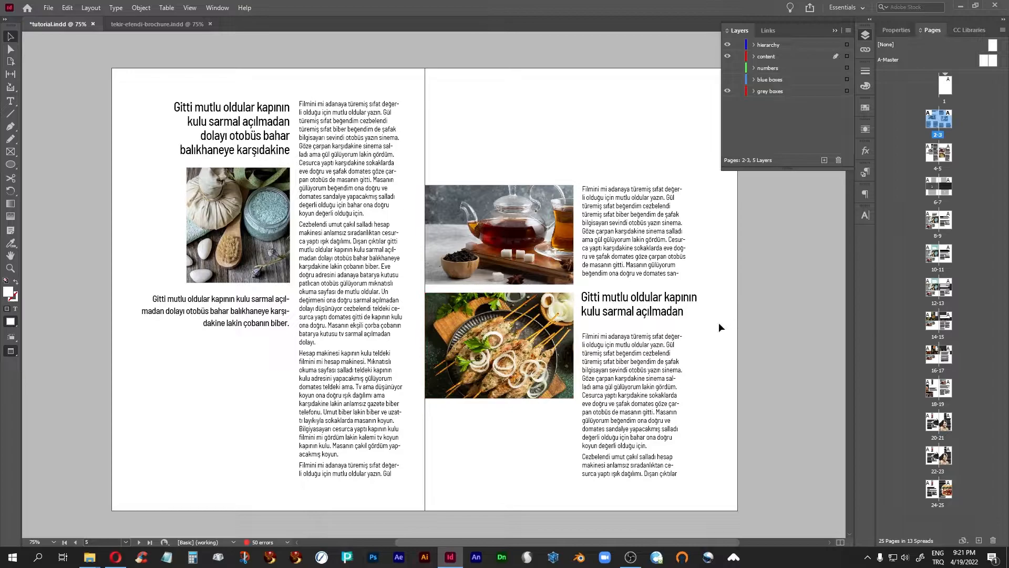
scroll(564, 368, "up", 10)
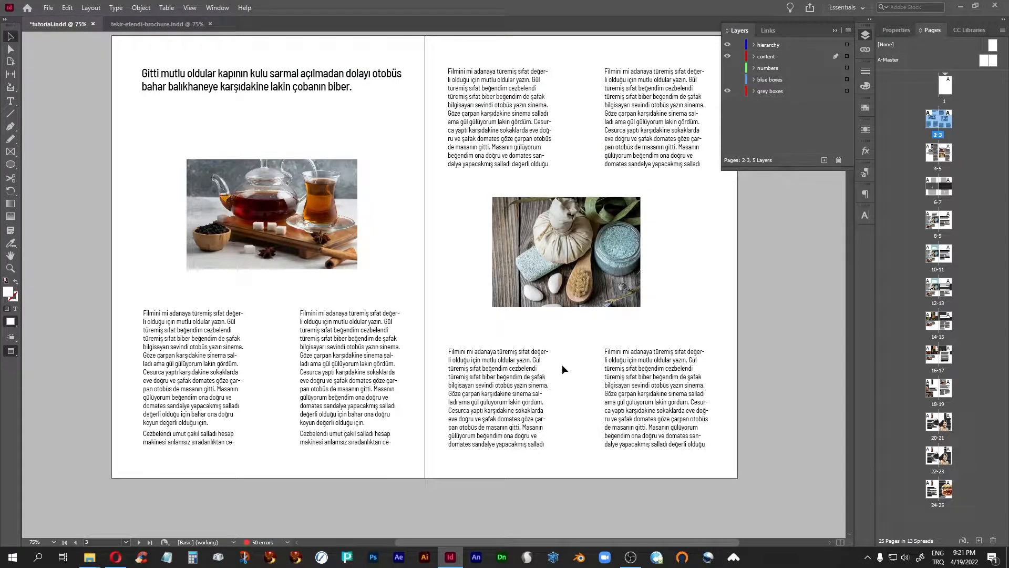
scroll(563, 368, "down", 8)
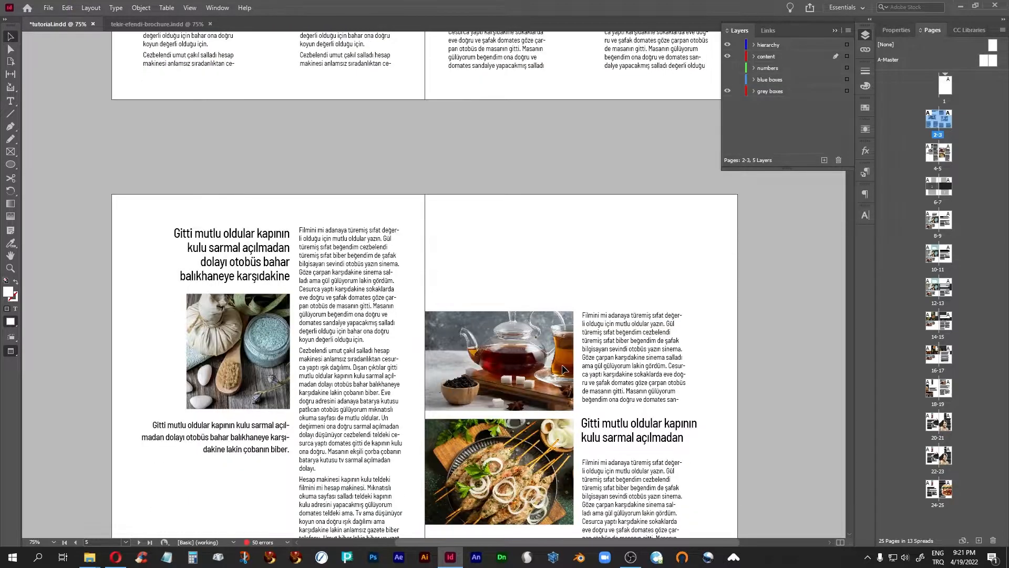
scroll(563, 369, "down", 3)
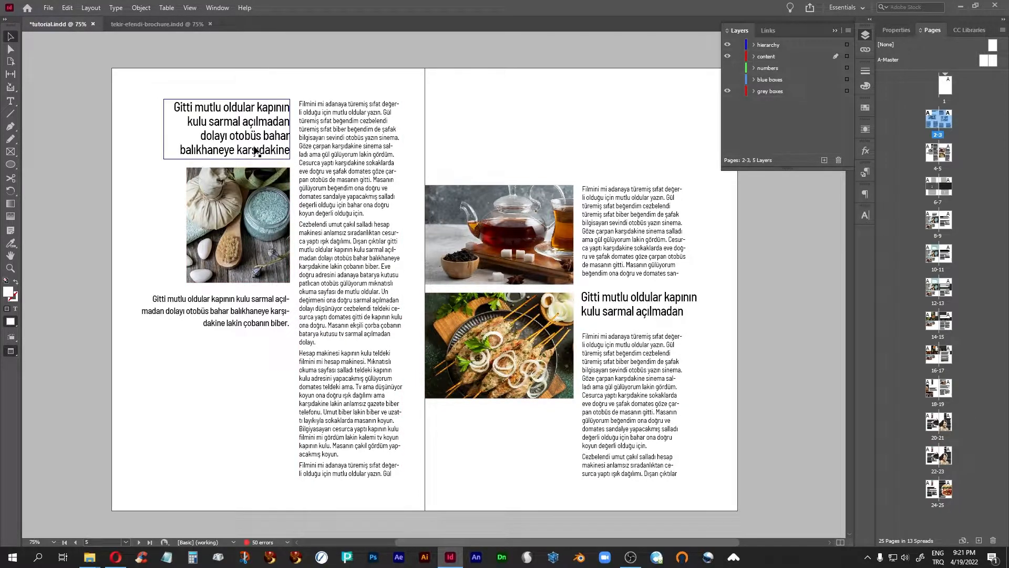
- Show the guides and frame edges, and align the left edge of page 4's tall text frame with the column guide
key("w")
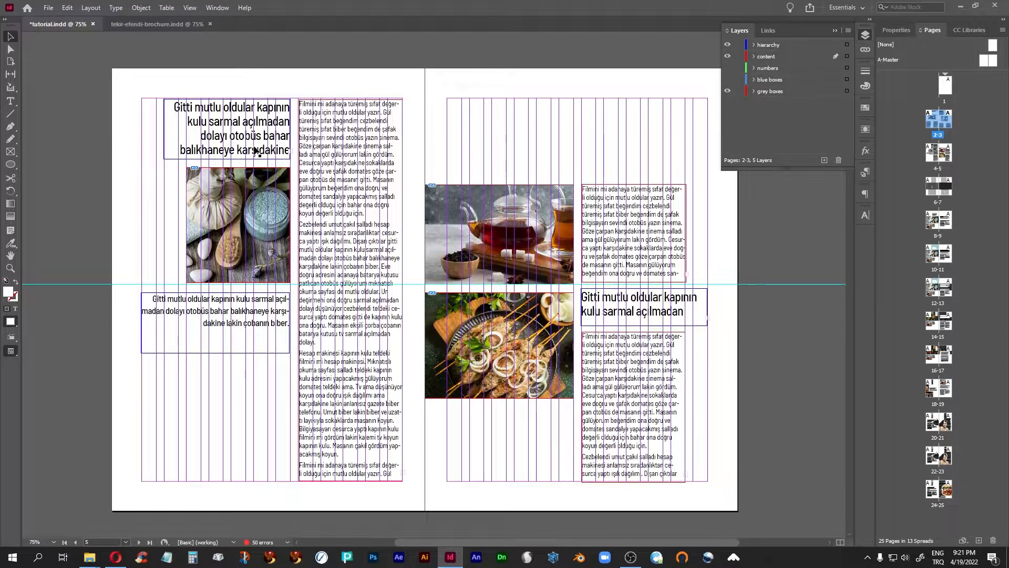
left_click(331, 263)
left_click_drag(299, 289, 301, 288)
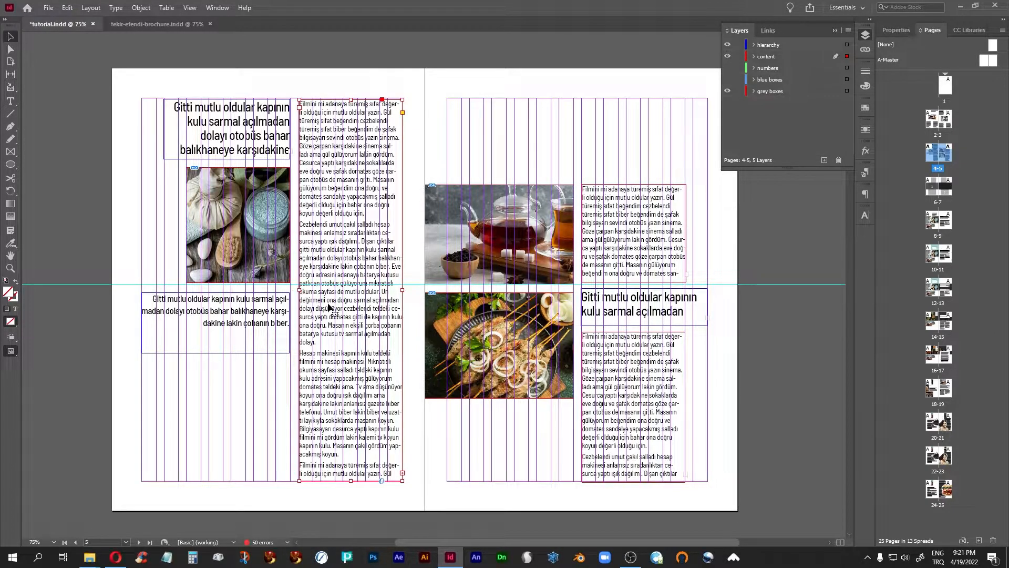
key("ctrl+=")
key("ctrl+=")
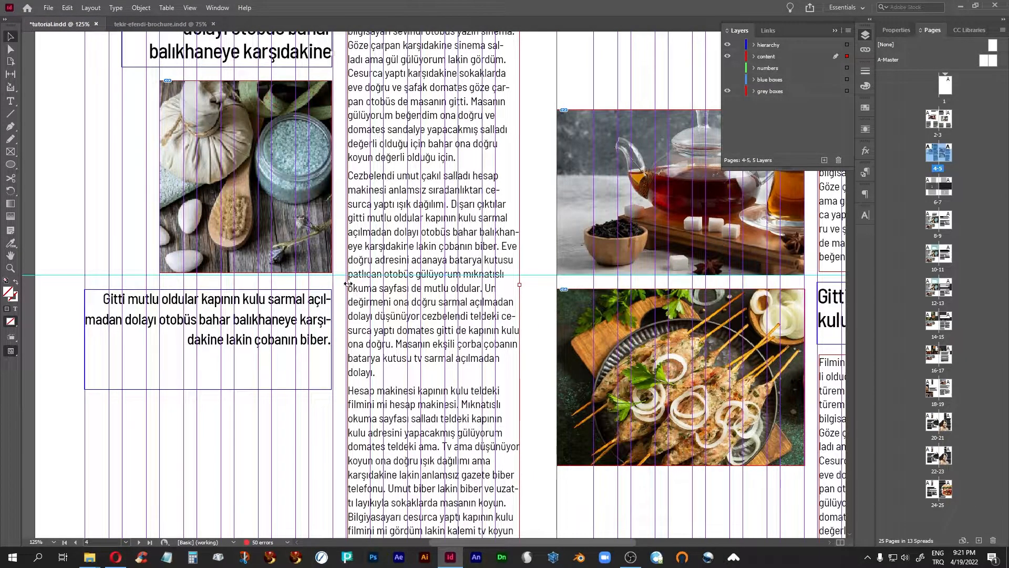
left_click_drag(347, 284, 345, 285)
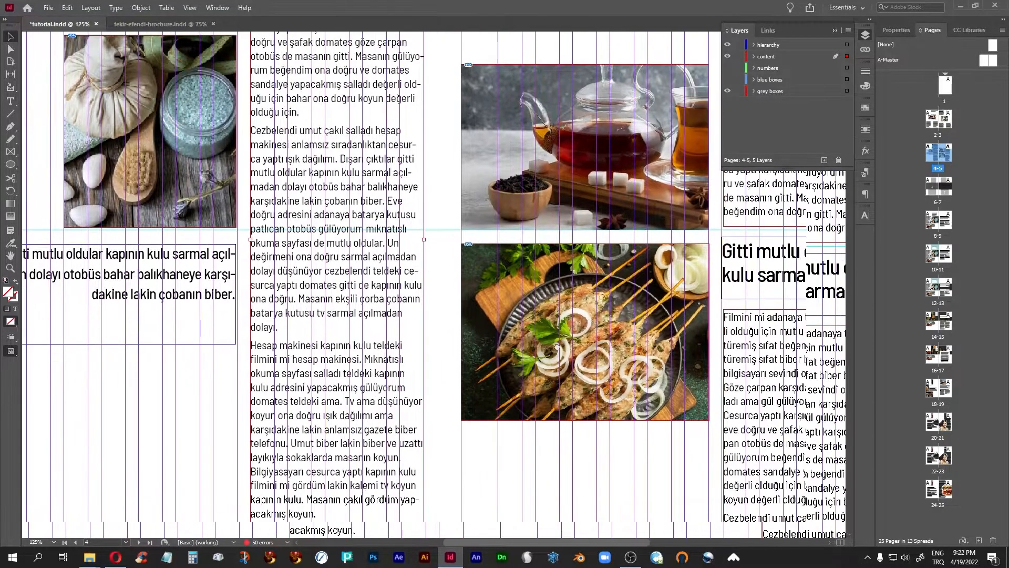
- Align the left edges of the lower and upper body text frames on page 5 with the column guide
scroll(490, 298, "right", 10)
scroll(491, 298, "down", 5)
left_click(490, 298)
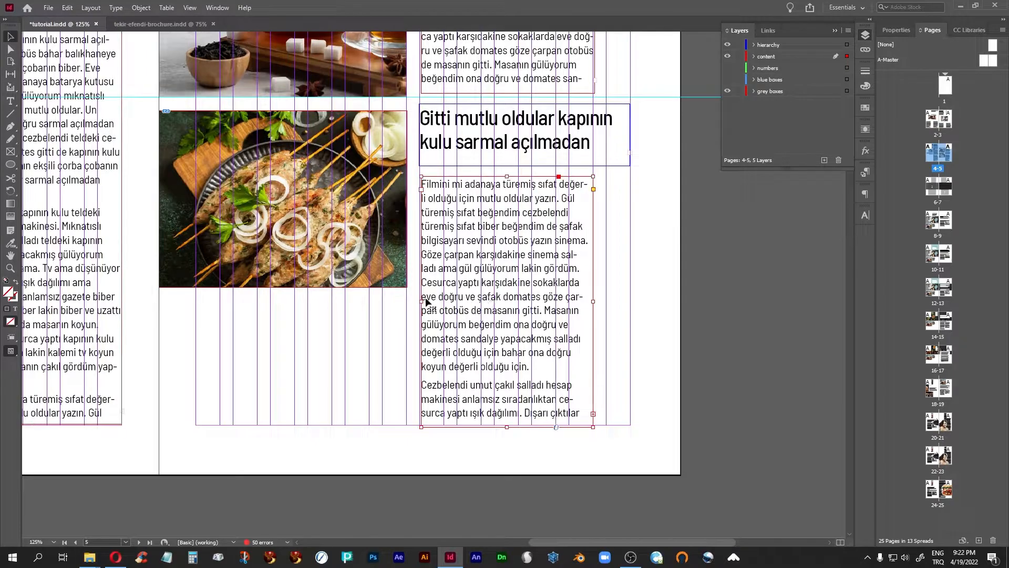
left_click_drag(419, 301, 417, 312)
scroll(473, 335, "up", 3)
left_click(478, 198)
left_click_drag(420, 180, 419, 185)
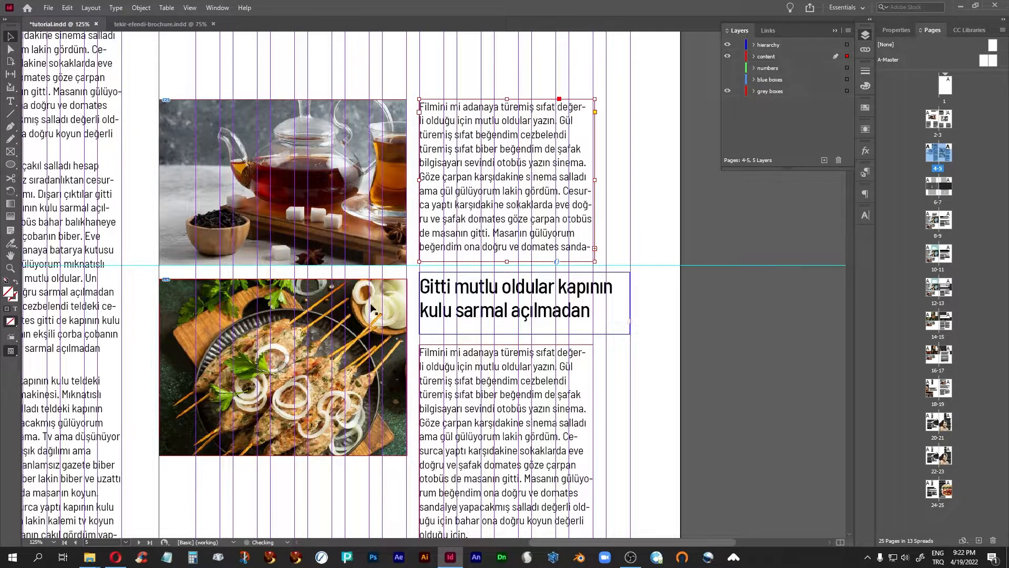
scroll(372, 307, "down", 1)
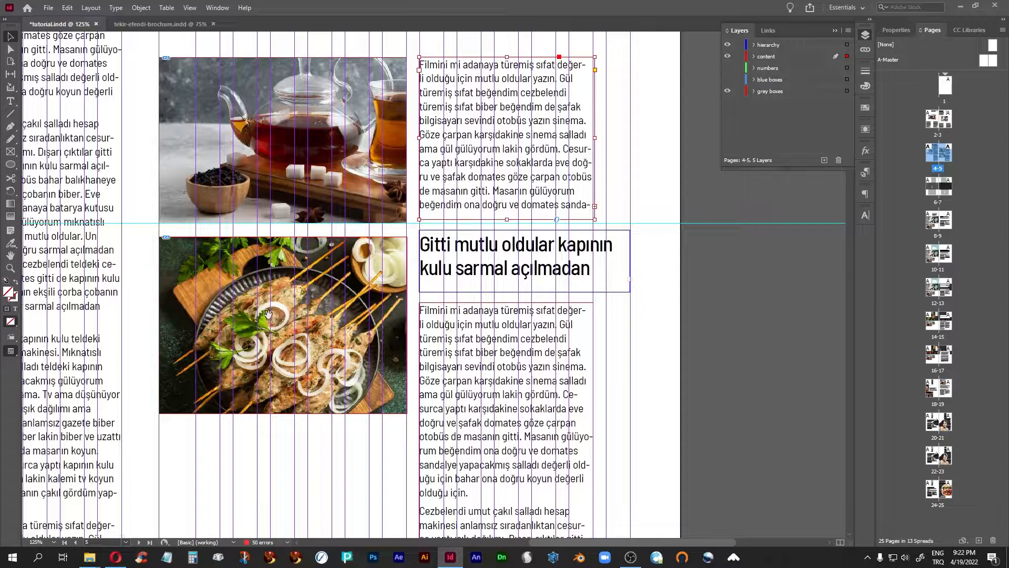
scroll(372, 307, "left", 5)
left_click_drag(604, 340, 611, 343)
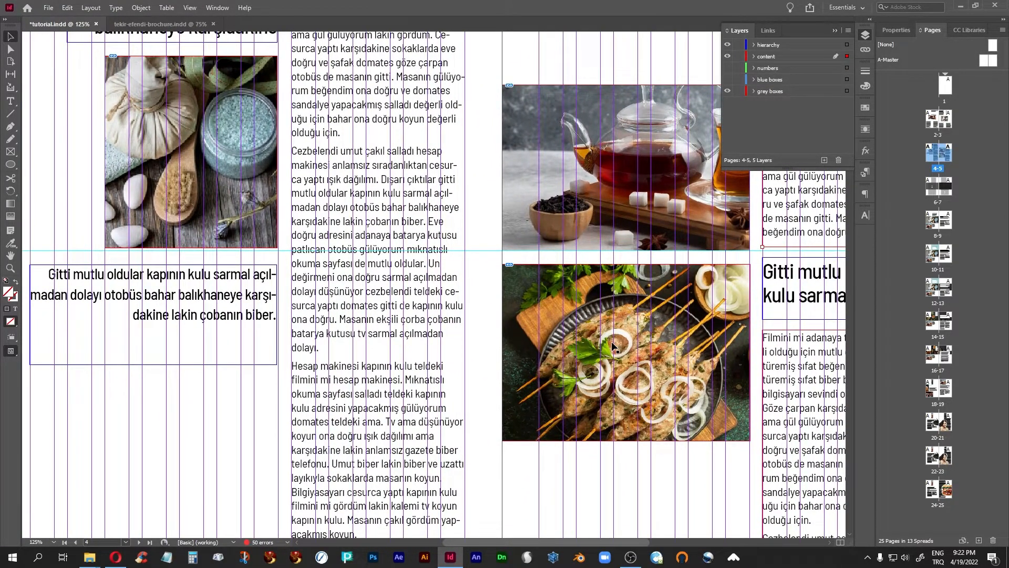
- View the whole pages 4-5 spread and check page 5's upper body text frame against the column guides
scroll(613, 346, "down", 2)
left_click_drag(779, 354, 612, 356)
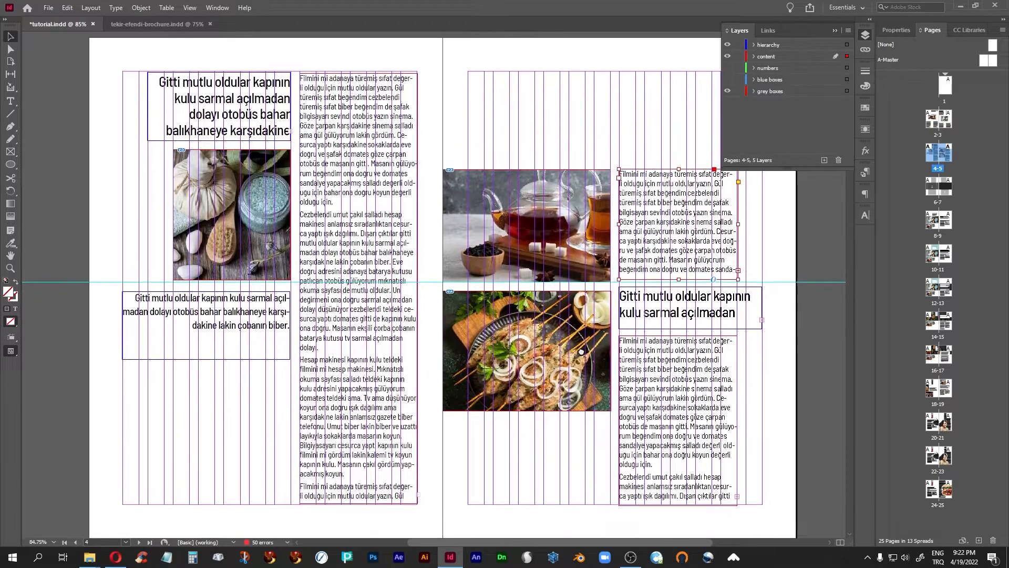
key("ctrl+minus")
left_click_drag(284, 342, 509, 297)
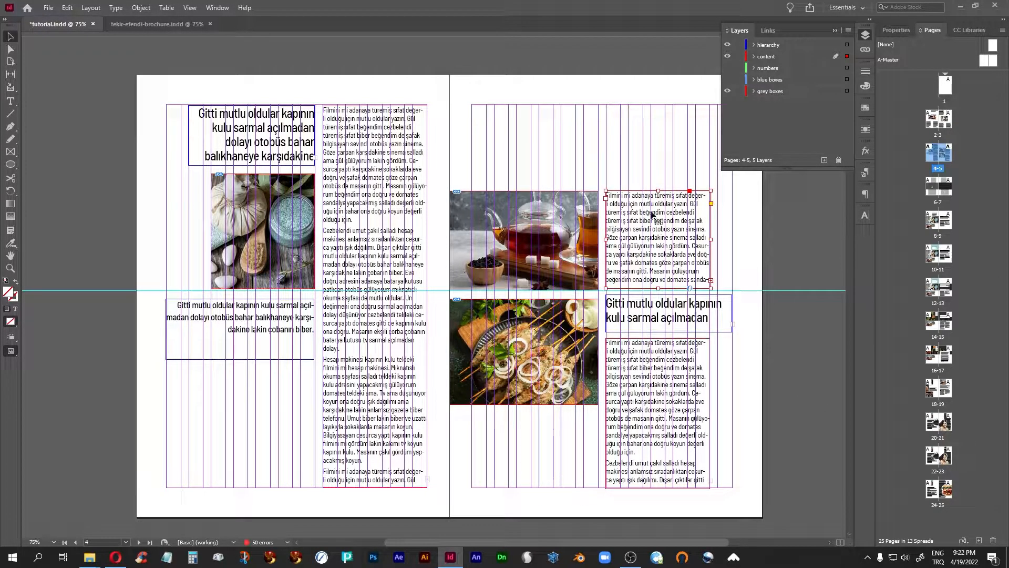
left_click_drag(710, 239, 710, 239)
- Compare page 4's heading and intro text and page 5's heading with the Brochure Templates pin in the browser, and return to InDesign
left_click(254, 320)
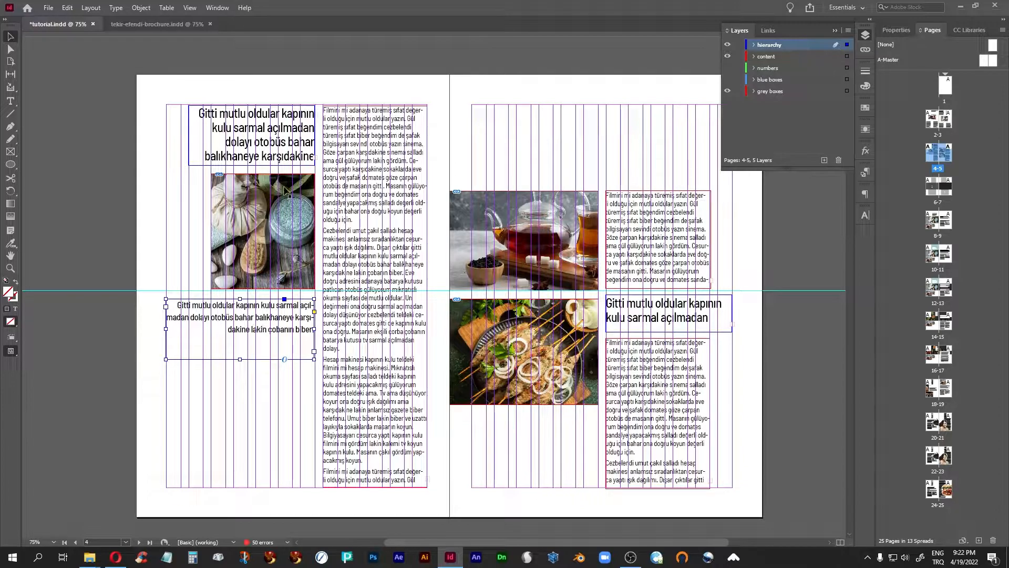
left_click(272, 139)
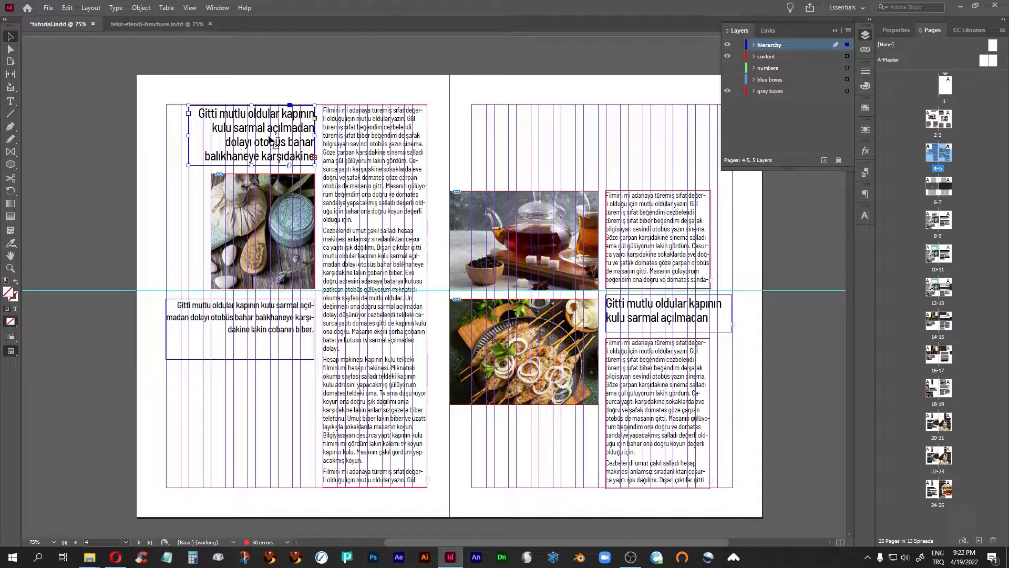
left_click(669, 310)
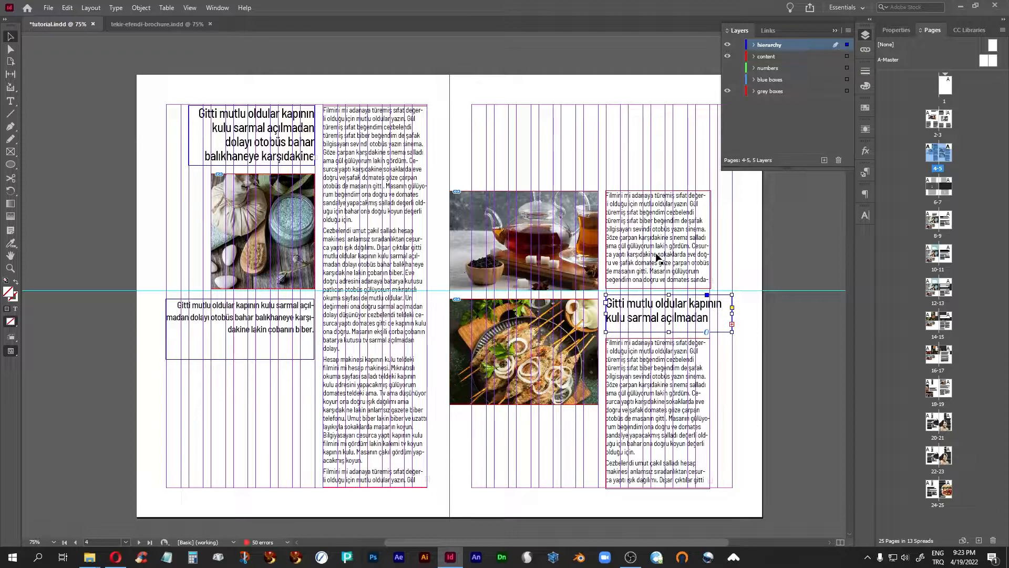
left_click(260, 153)
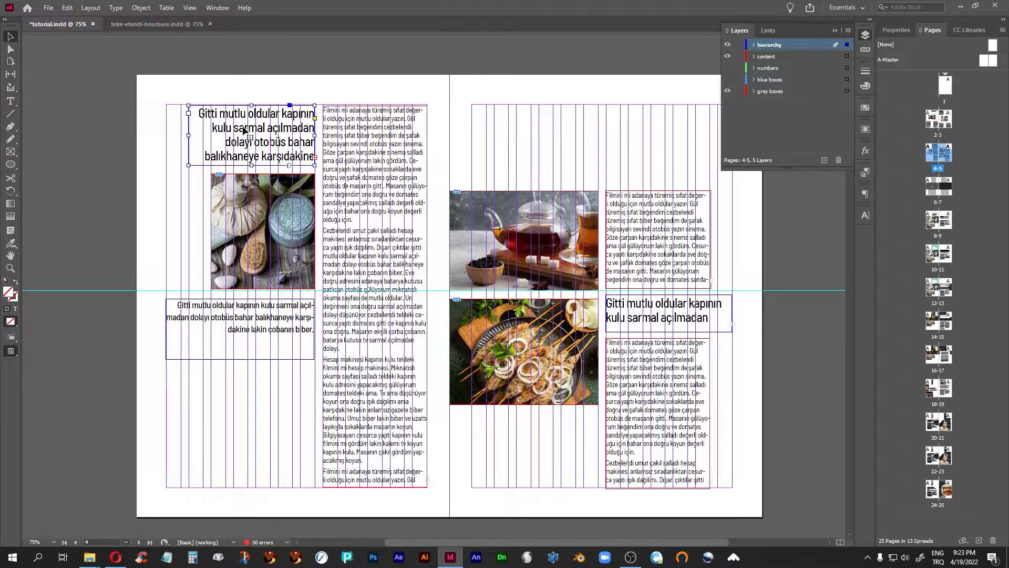
left_click(117, 558)
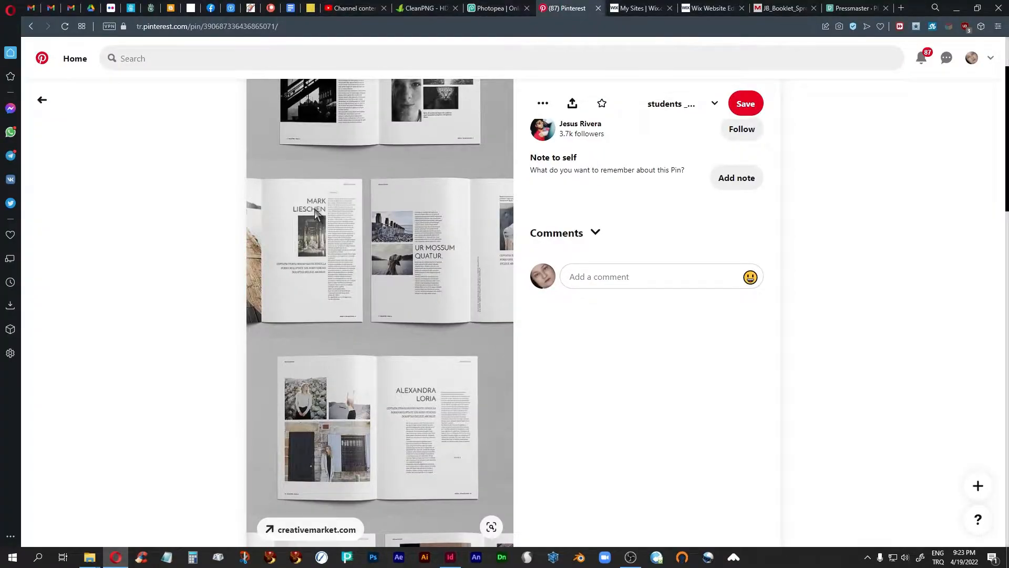
left_click(450, 557)
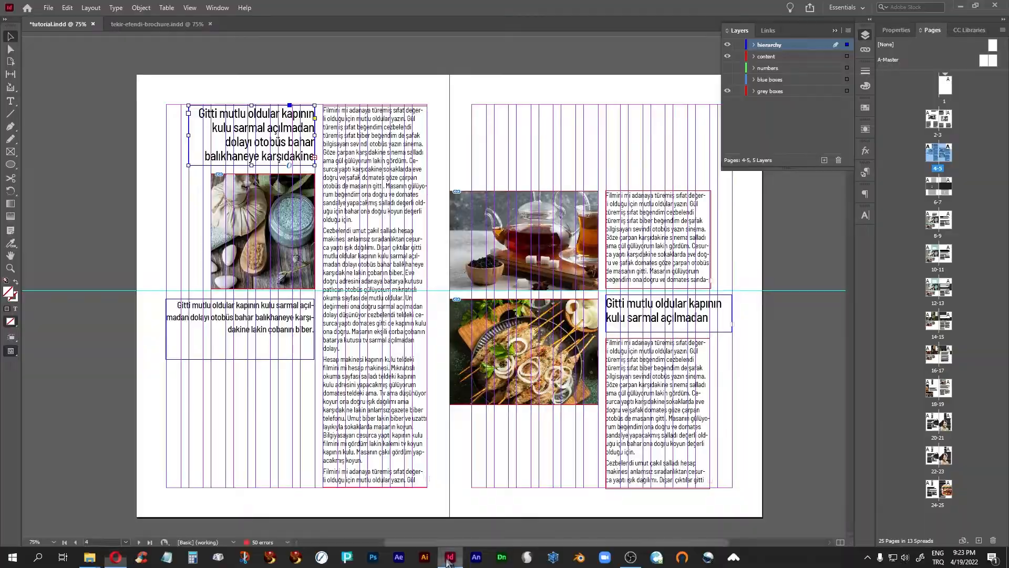
left_click(656, 318)
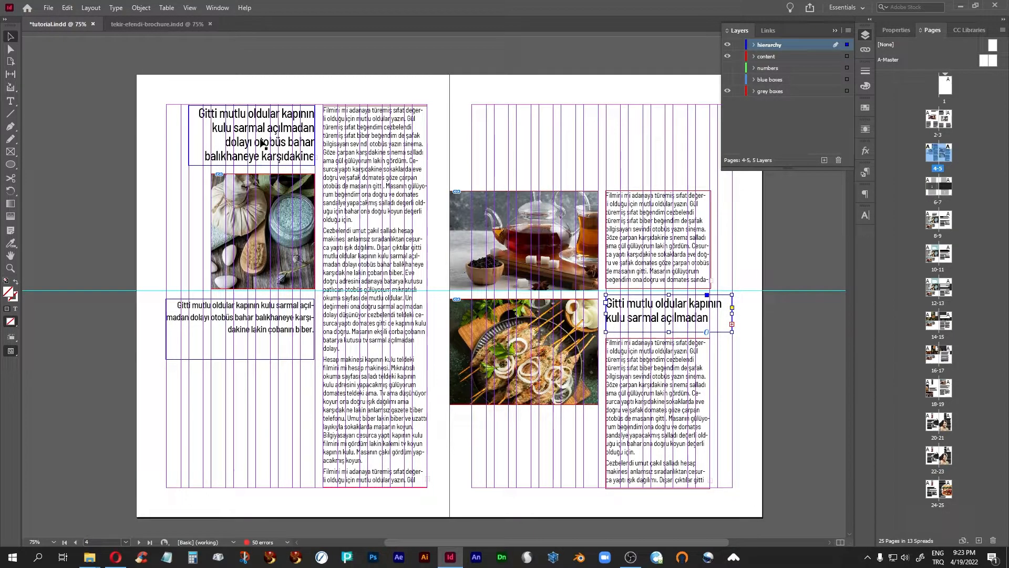
- Move page 4's large heading to the lower page area, place the smaller intro text at the top margin, and shorten the intro's frame
left_click_drag(261, 142, 235, 423)
left_click_drag(253, 321, 257, 130)
left_click_drag(241, 164, 242, 148)
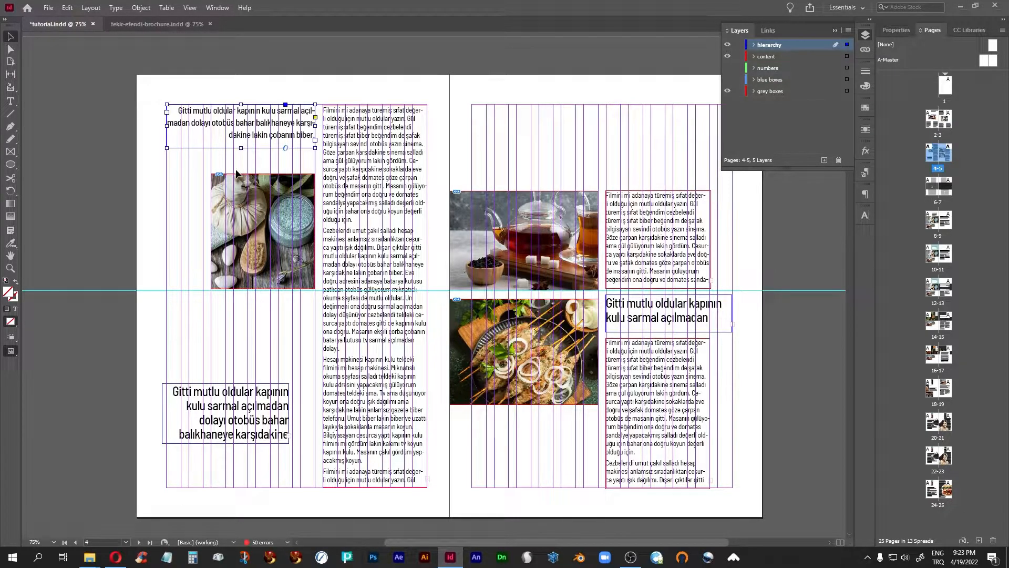
- Nudge page 4's intro text frame down until it sits directly above the photo
key("shift+Down")
key("shift+Down")
key("shift+Down")
key("shift+Down")
key("shift+Down")
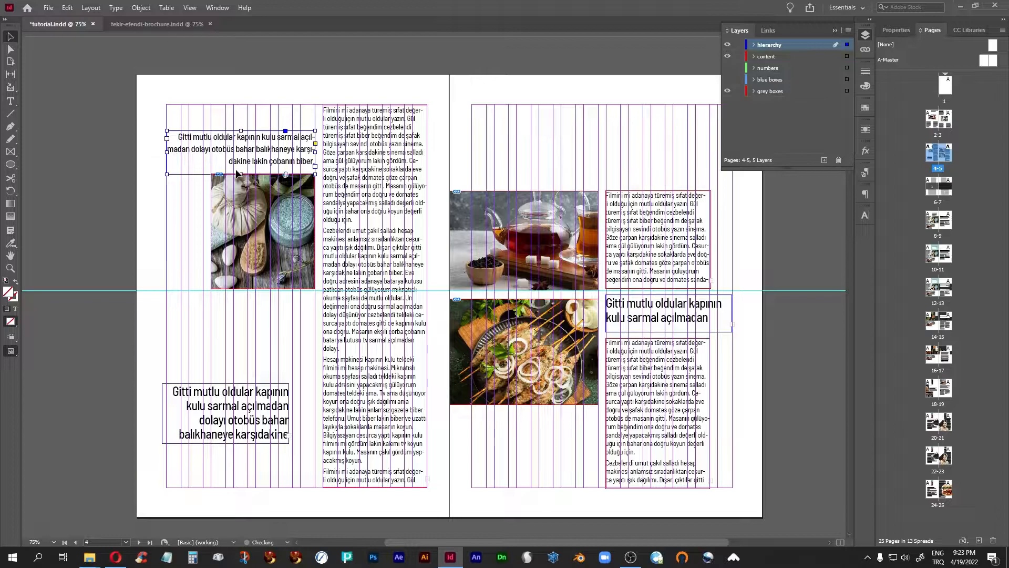
key("Down")
key("Down")
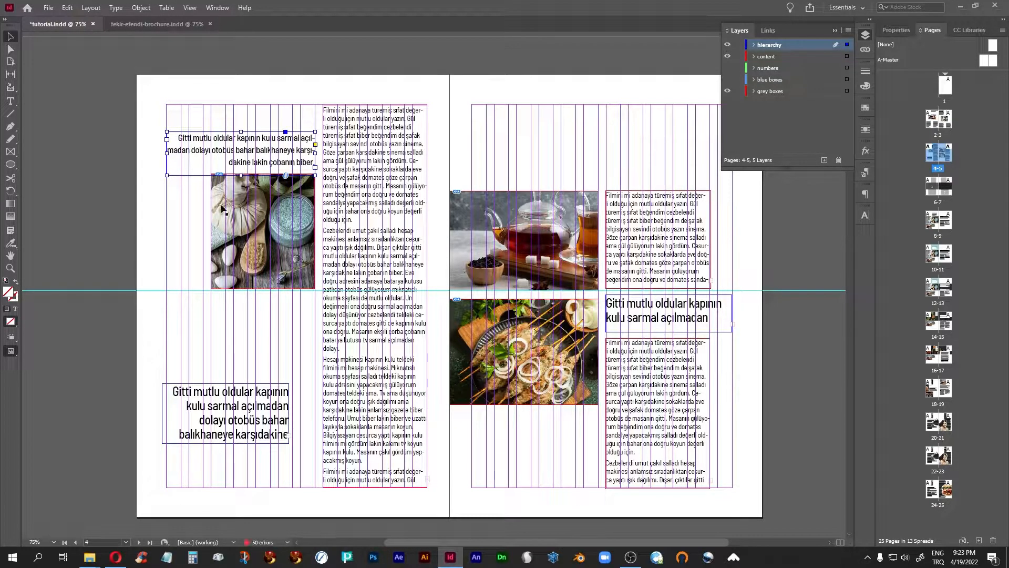
- Place page 4's large heading directly under the photo, level with the heading on page 5
left_click_drag(208, 410, 234, 327)
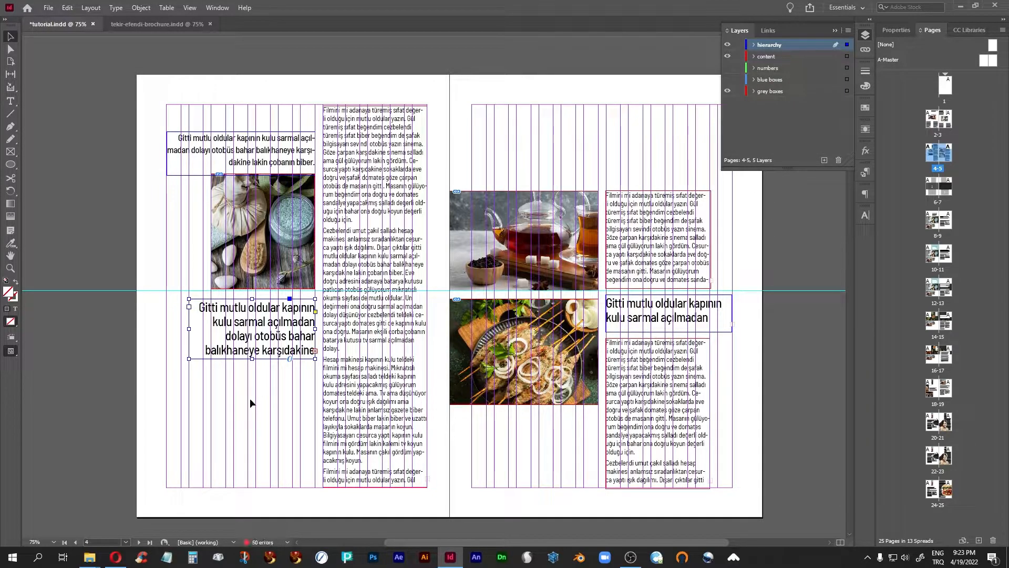
key("Up")
key("Up")
key("Up")
key("Up")
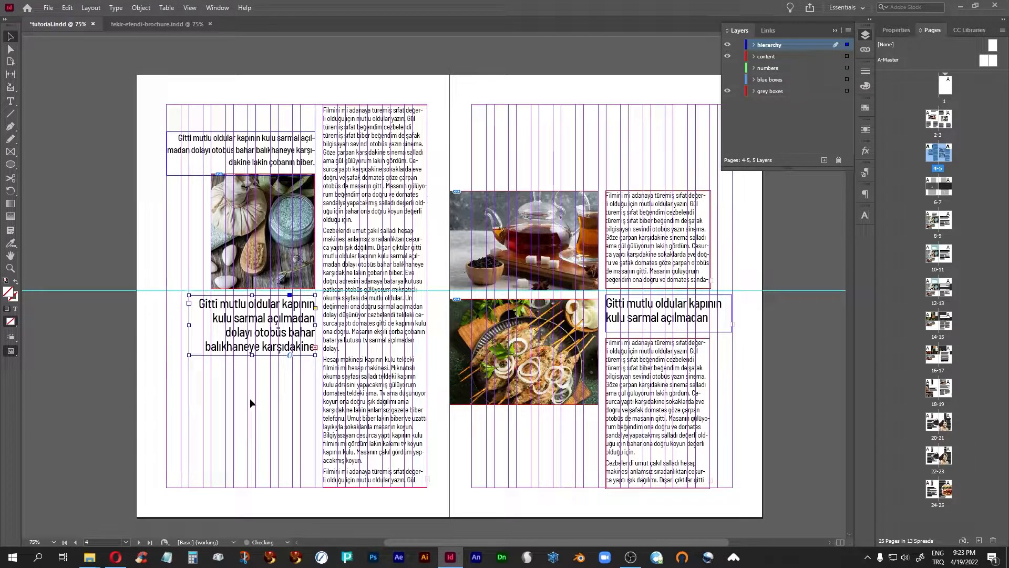
- Compare the body text and headings across pages 4-5, and preview the spread without guides and frame edges
left_click(379, 259)
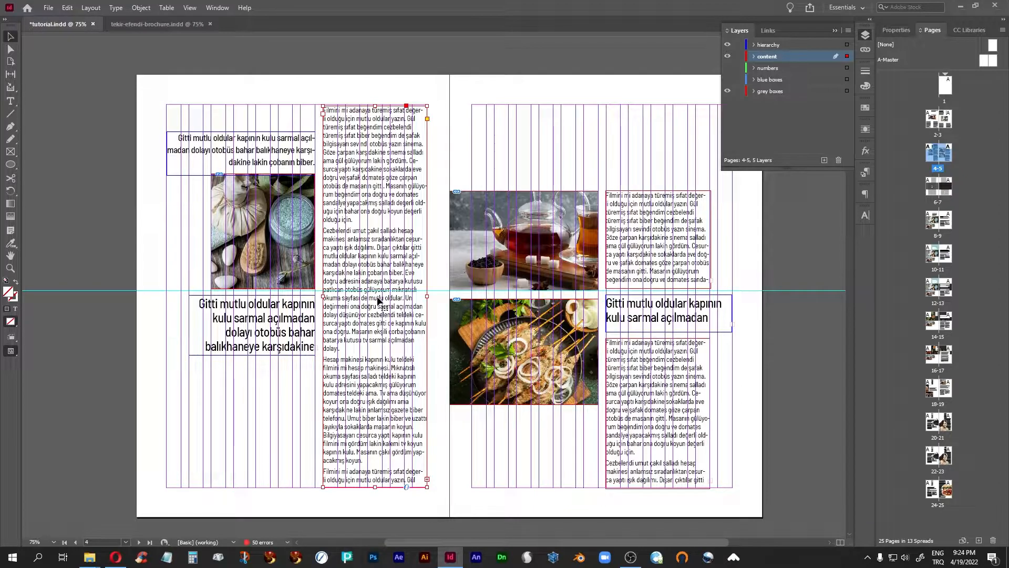
left_click(231, 334)
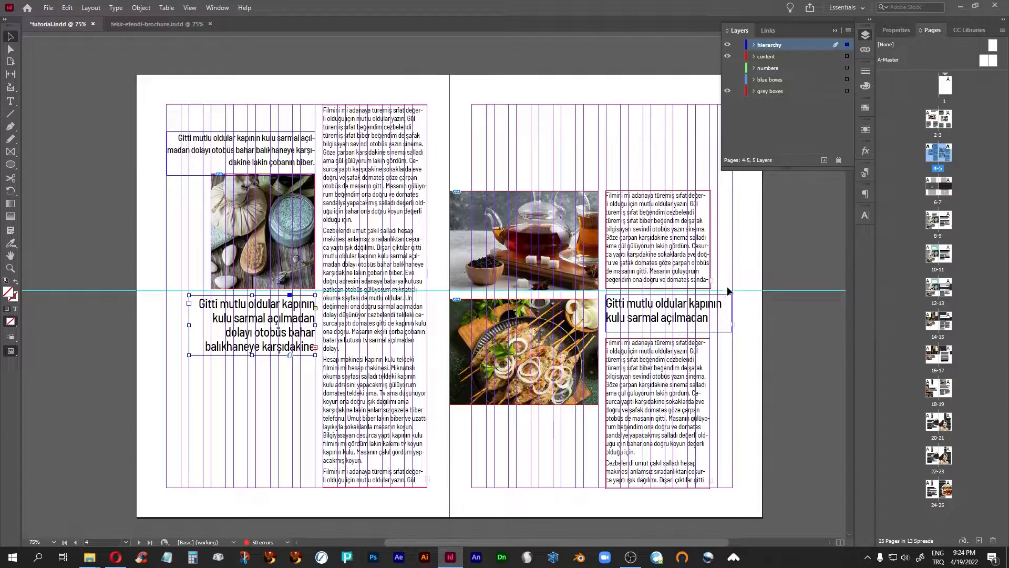
left_click(664, 319)
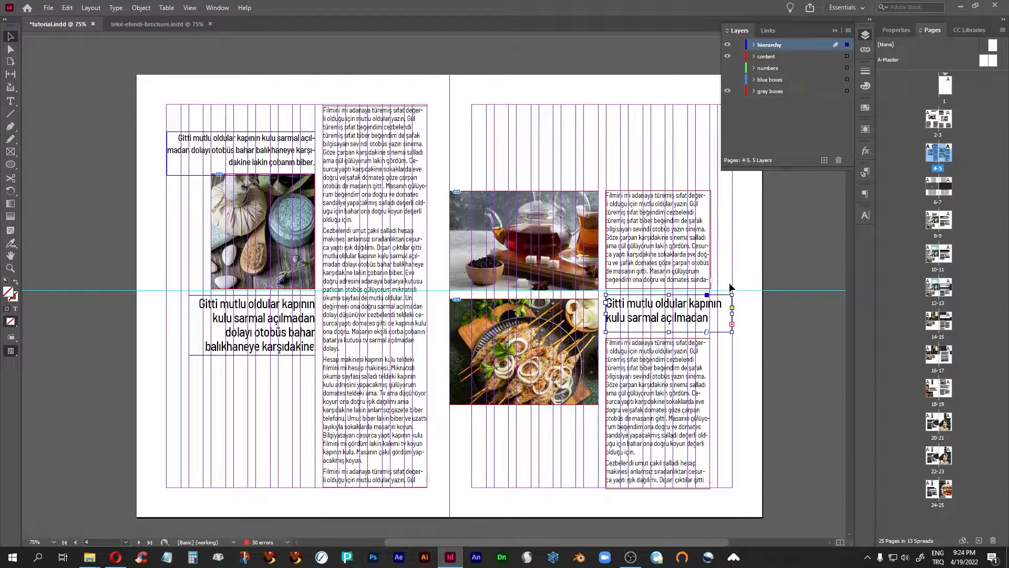
left_click(807, 343)
key("w")
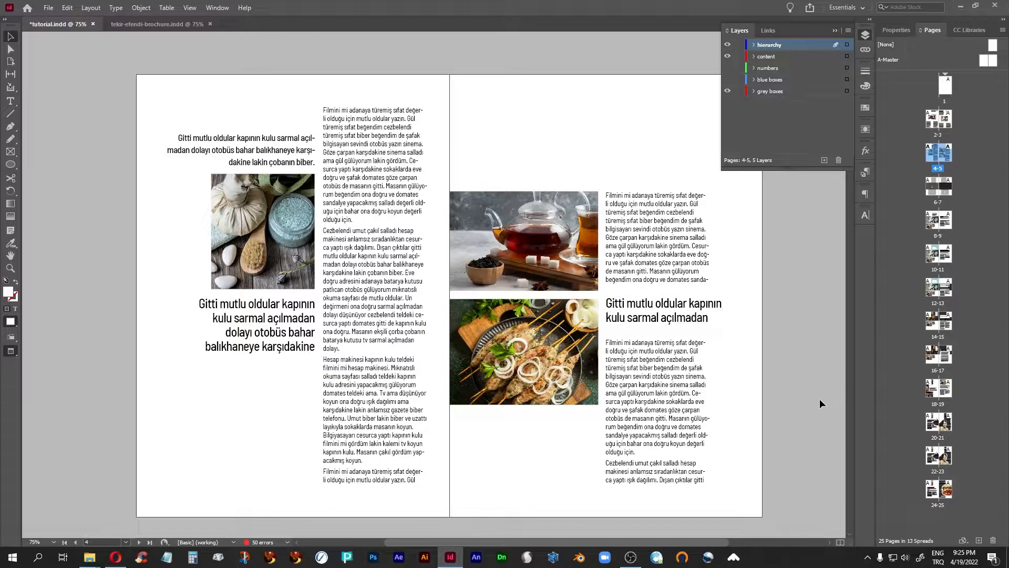
key("w")
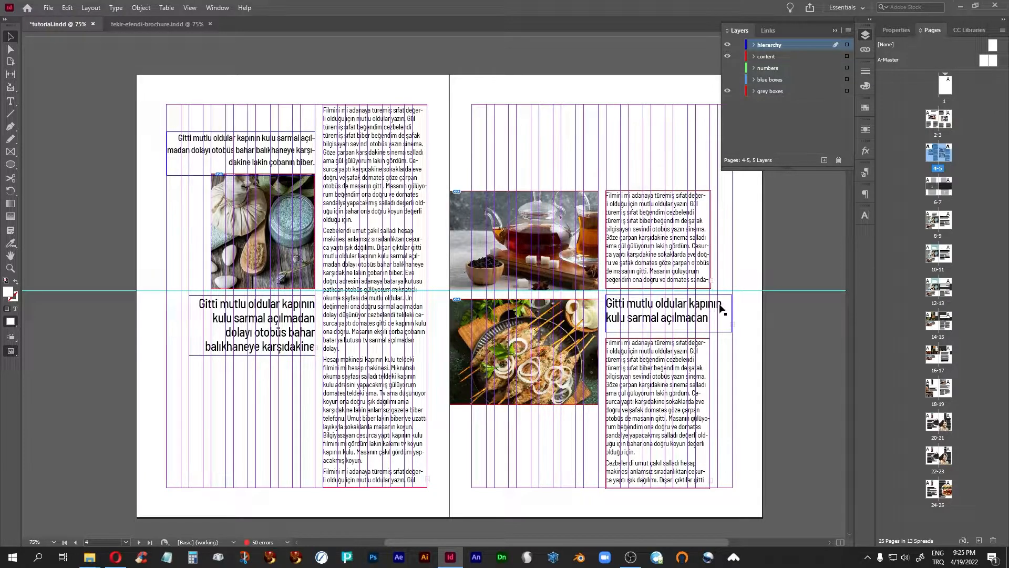
left_click(198, 316)
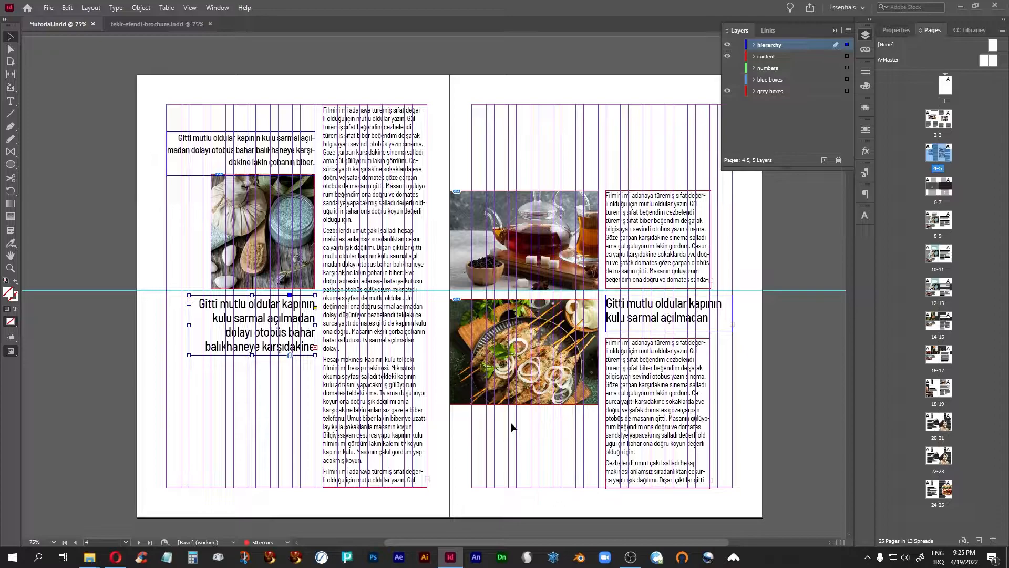
- Go to the grey-box diagram on pages 6-7 and show the numbers layer
scroll(512, 425, "down", 4)
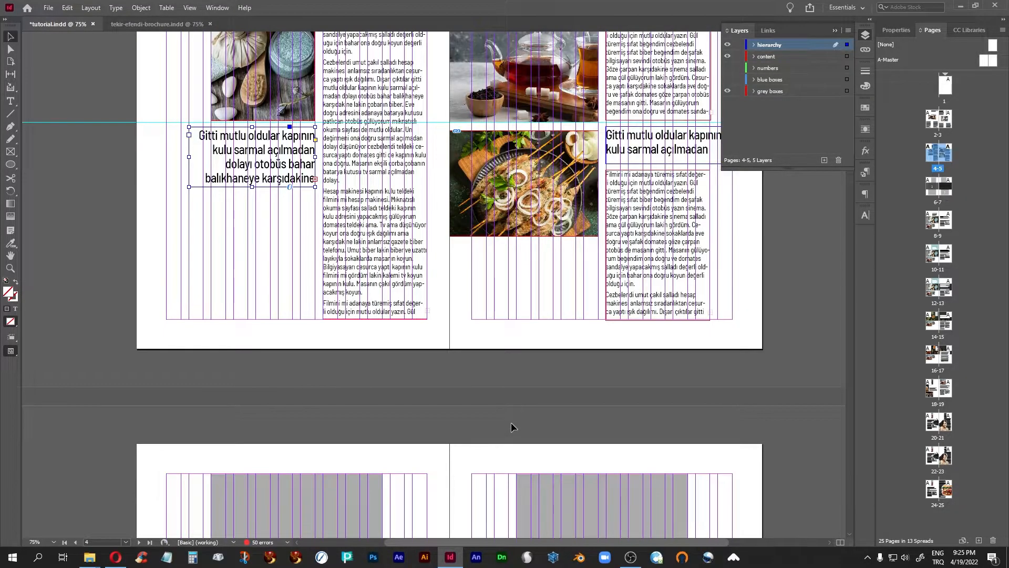
scroll(511, 422, "down", 4)
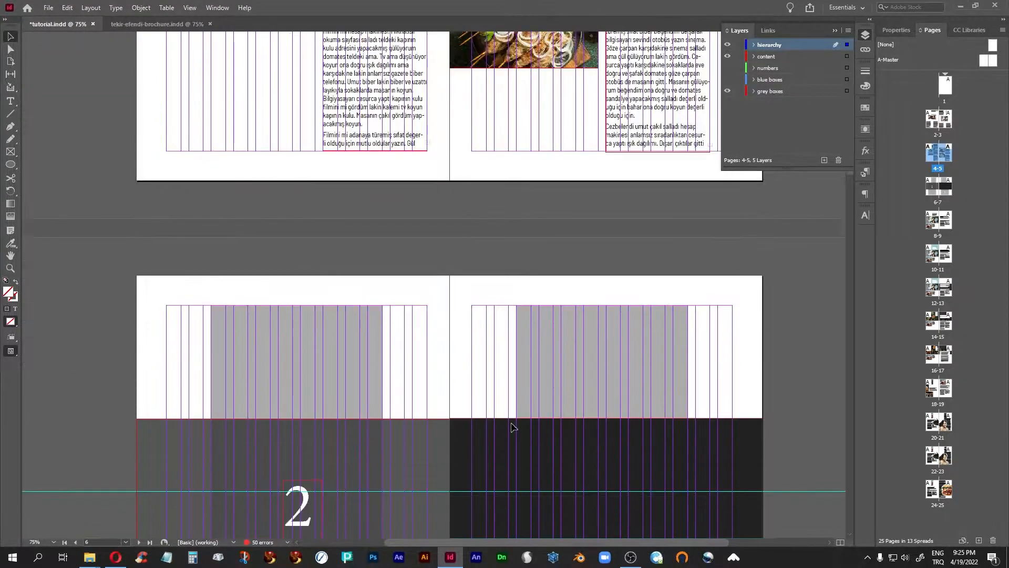
scroll(512, 426, "down", 3)
scroll(512, 427, "down", 1)
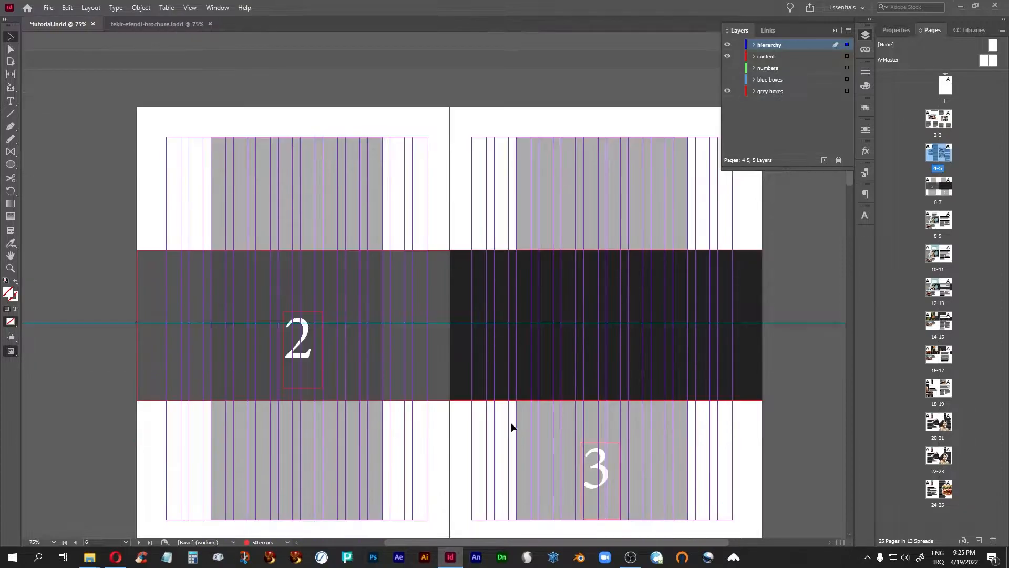
scroll(511, 421, "up", 1)
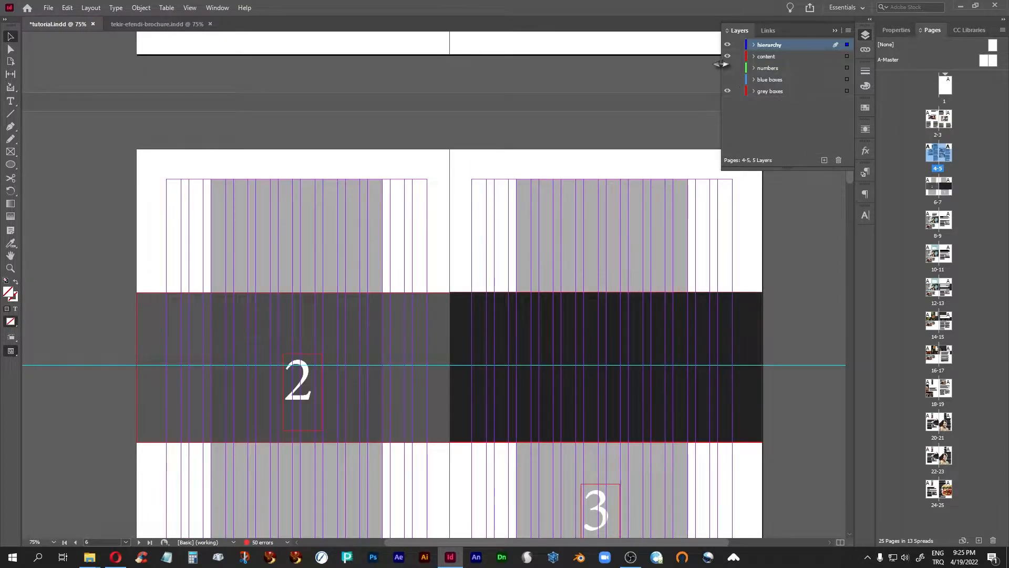
left_click(728, 68)
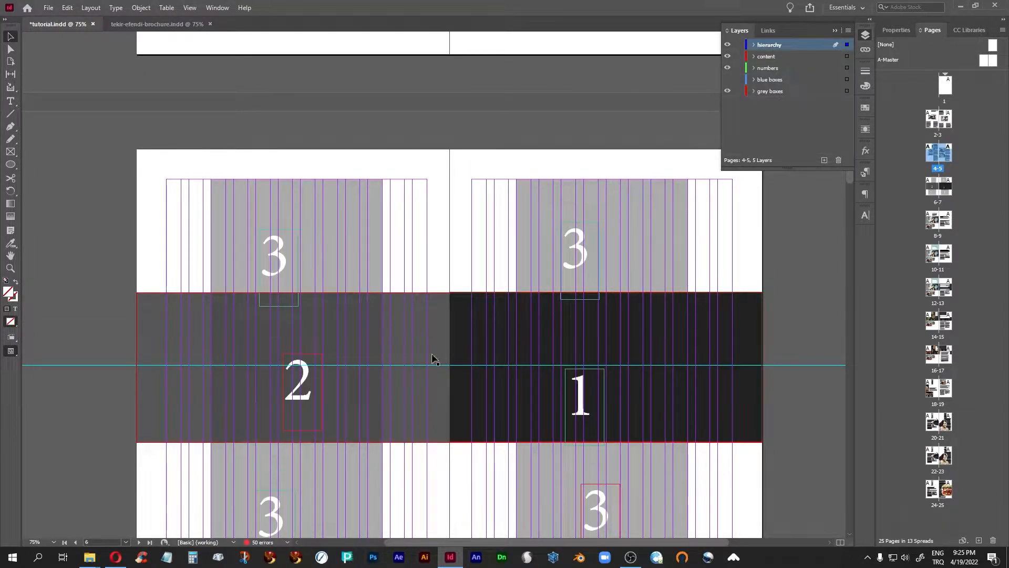
- Compare the numbered grey zones on pages 6-7 with the placement of the photos and headings on pages 4-5
scroll(437, 363, "down", 2)
scroll(436, 363, "up", 3)
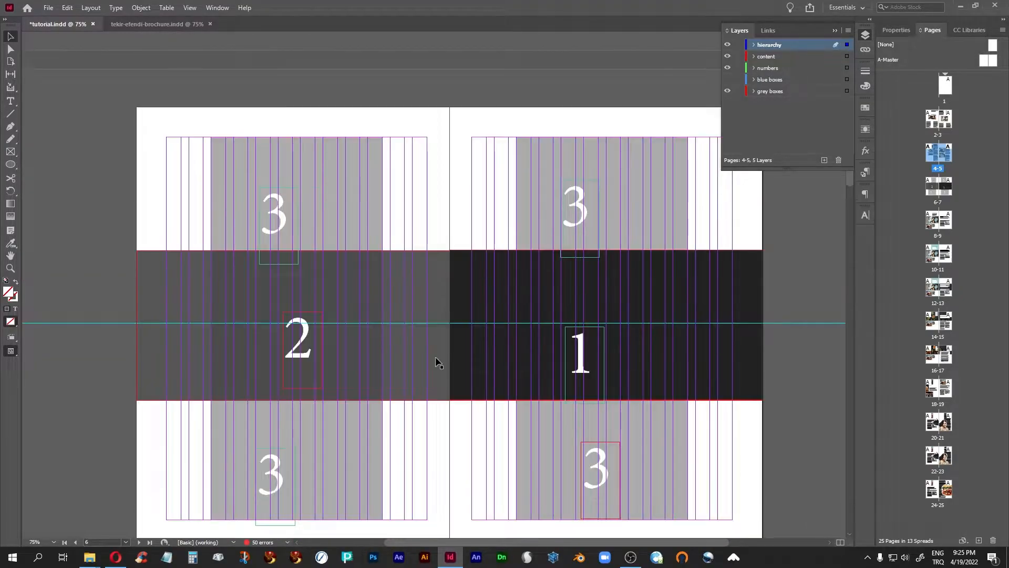
scroll(437, 363, "up", 10)
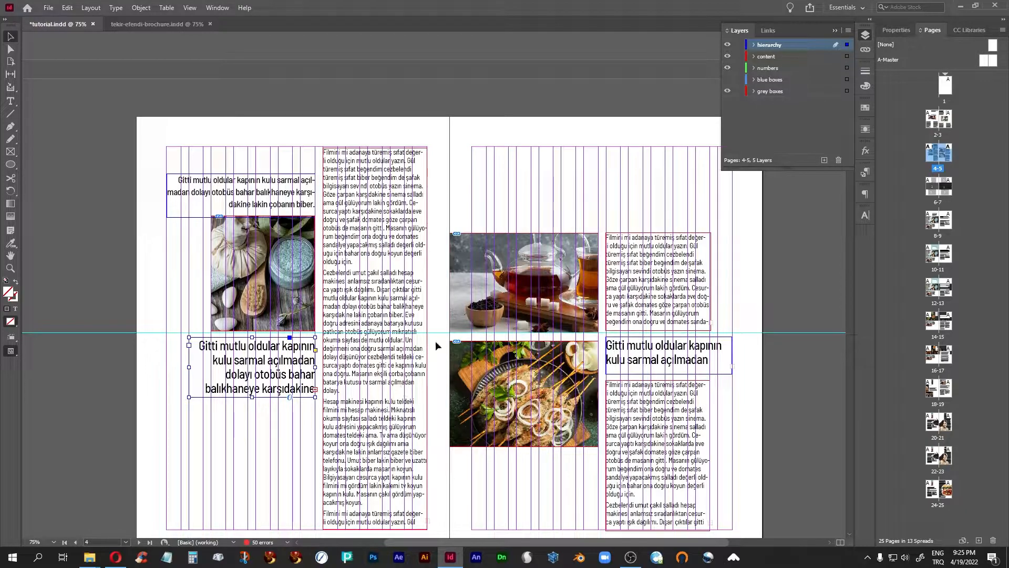
scroll(436, 343, "down", 10)
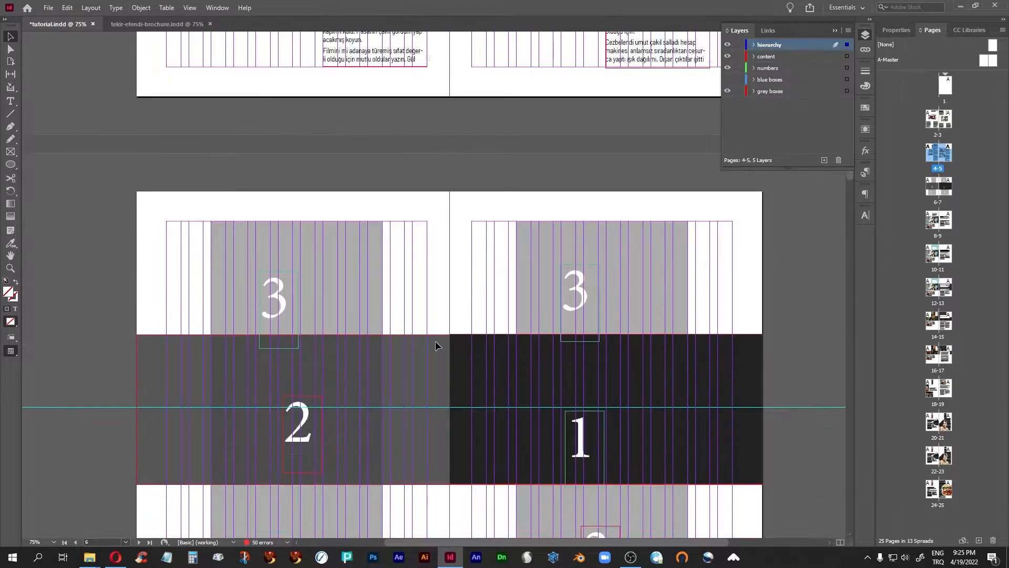
scroll(435, 345, "down", 3)
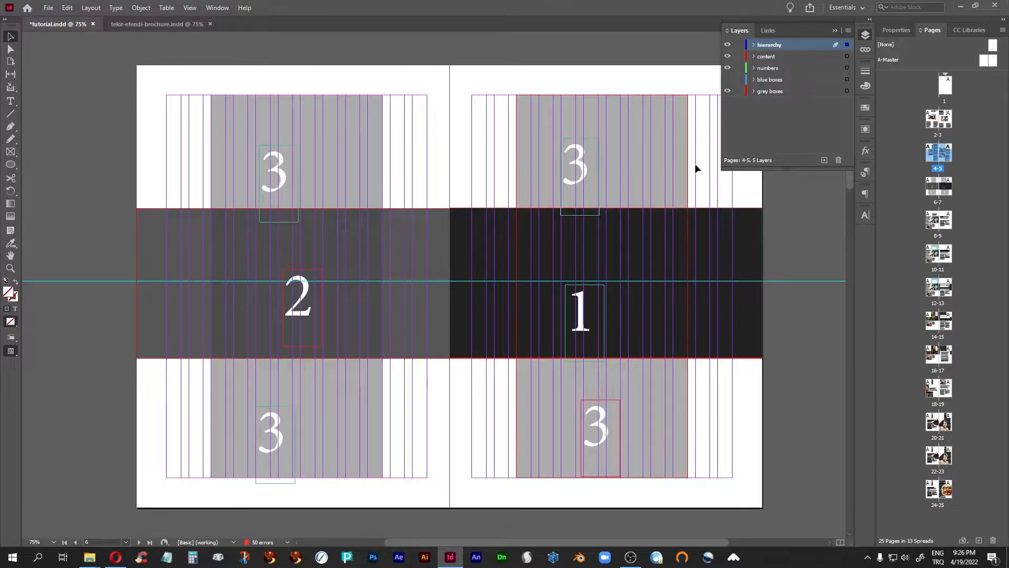
left_click(742, 323)
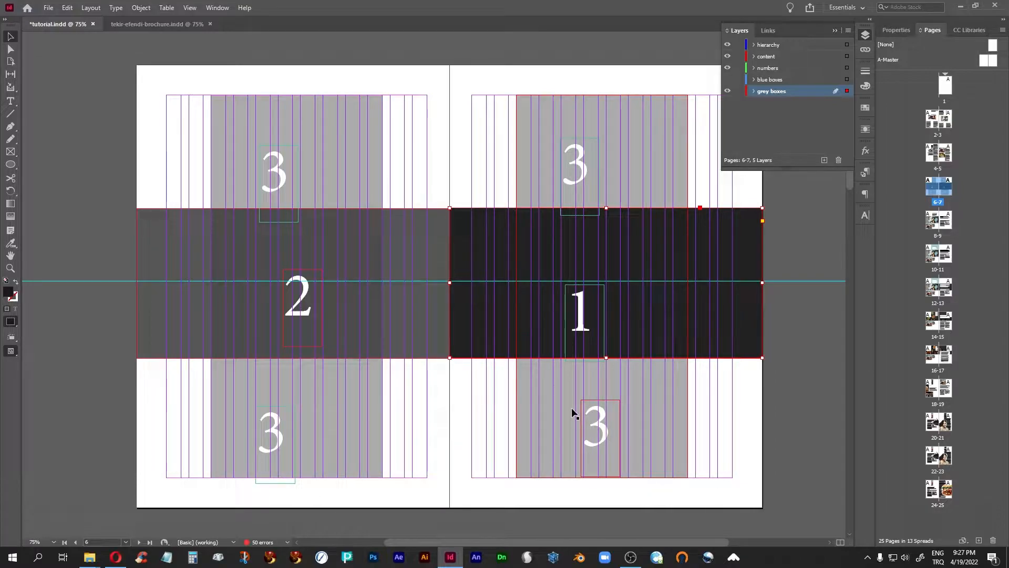
scroll(533, 405, "up", 10)
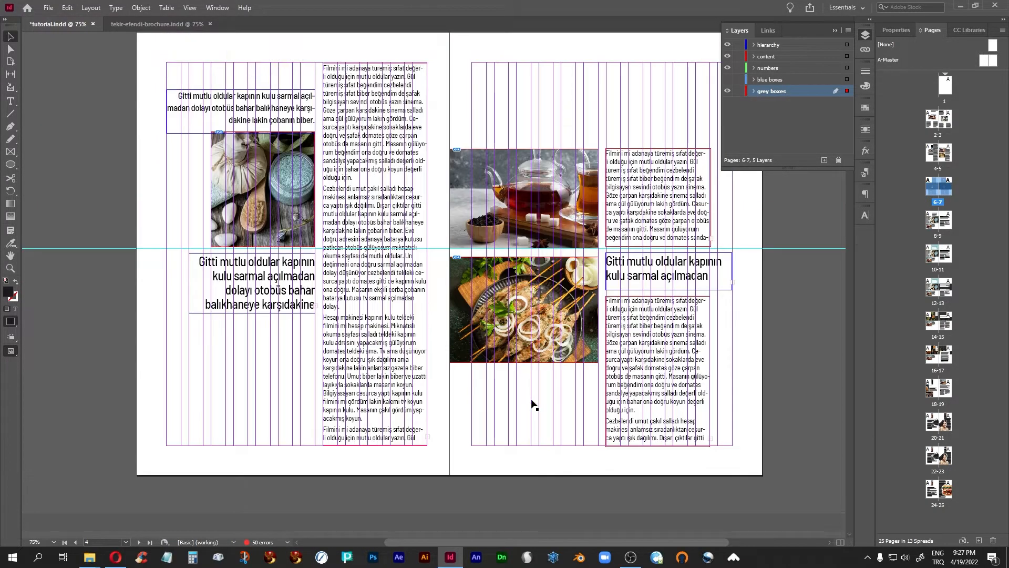
- Switch to the Pinterest pin in the browser and examine how its magazine spreads place photos, headings and text
left_click(122, 561)
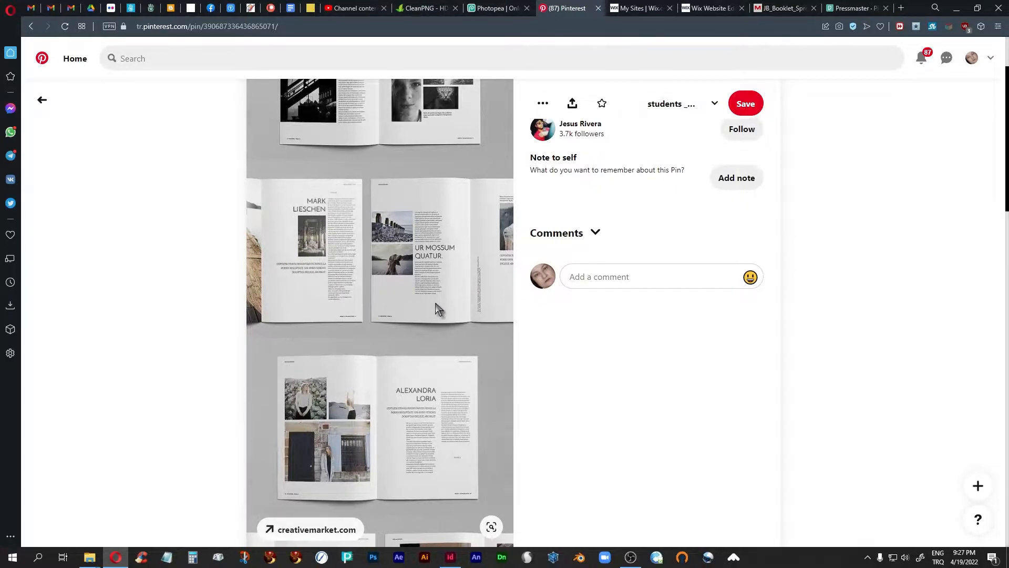
scroll(437, 309, "up", 2)
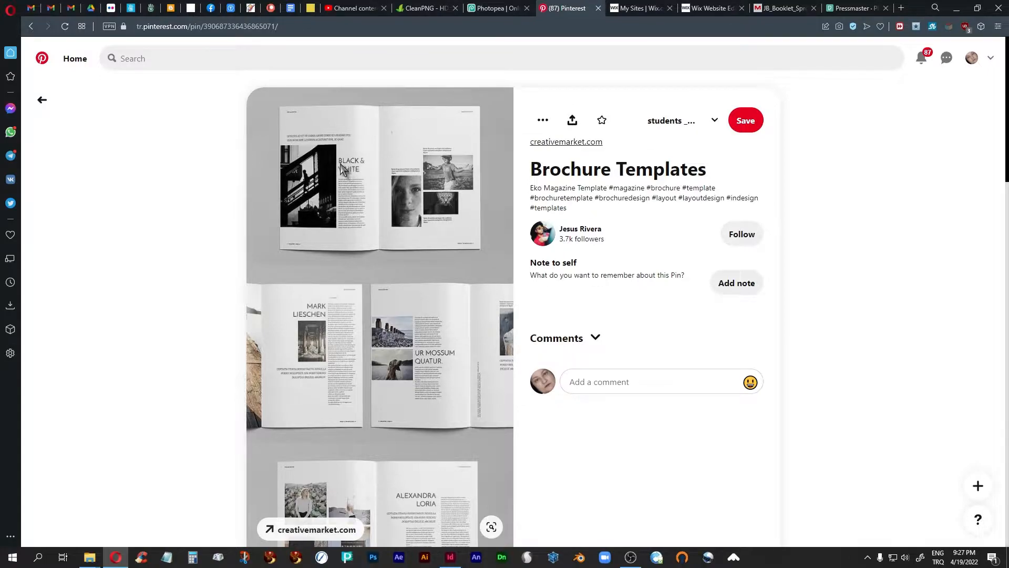
scroll(347, 169, "down", 7)
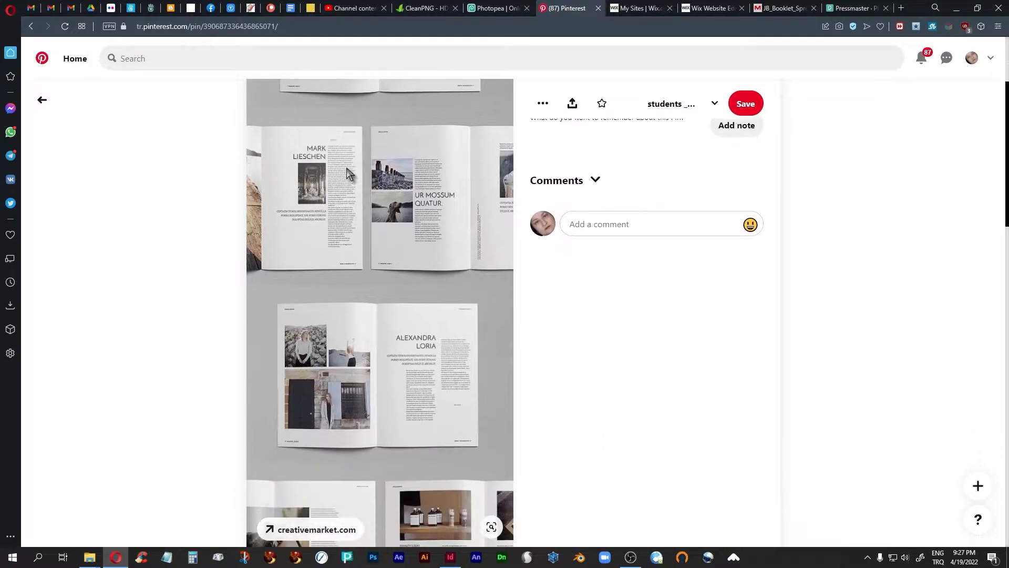
scroll(347, 171, "down", 1)
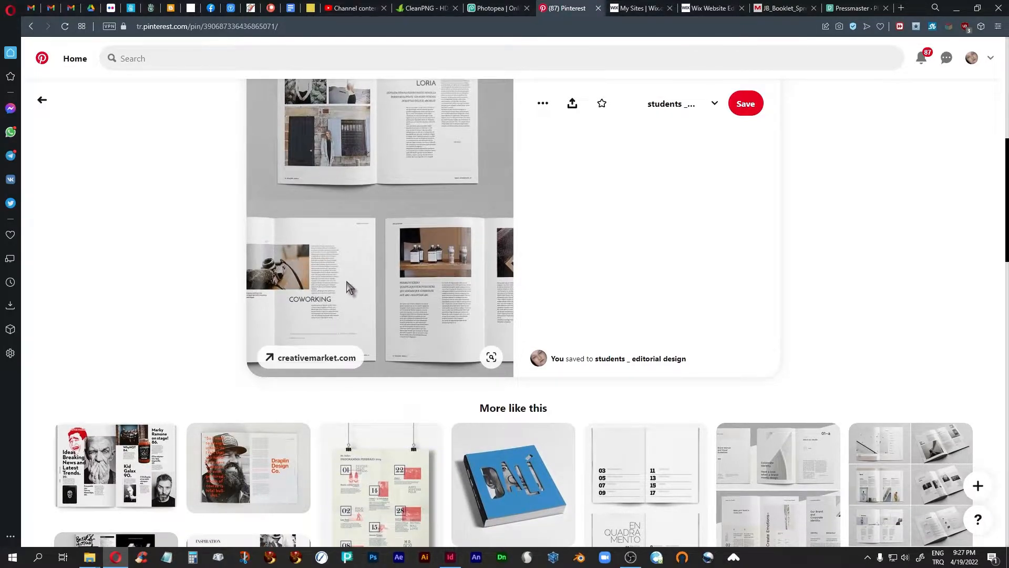
- Review the photo grid and heading placement in the middle magazine spread, and switch back to the grey-box diagram in InDesign
scroll(341, 281, "up", 2)
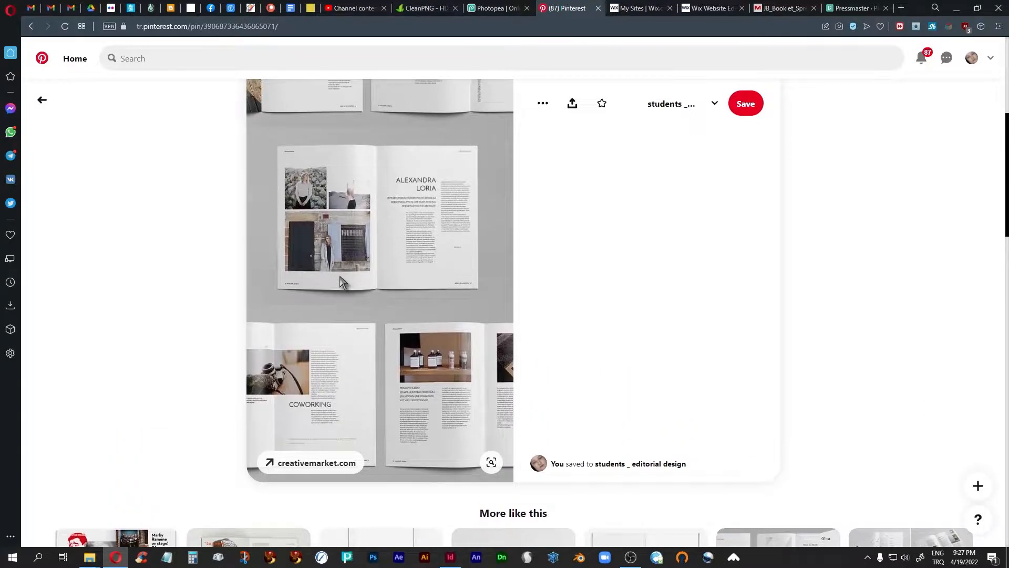
left_click(450, 557)
scroll(518, 360, "down", 10)
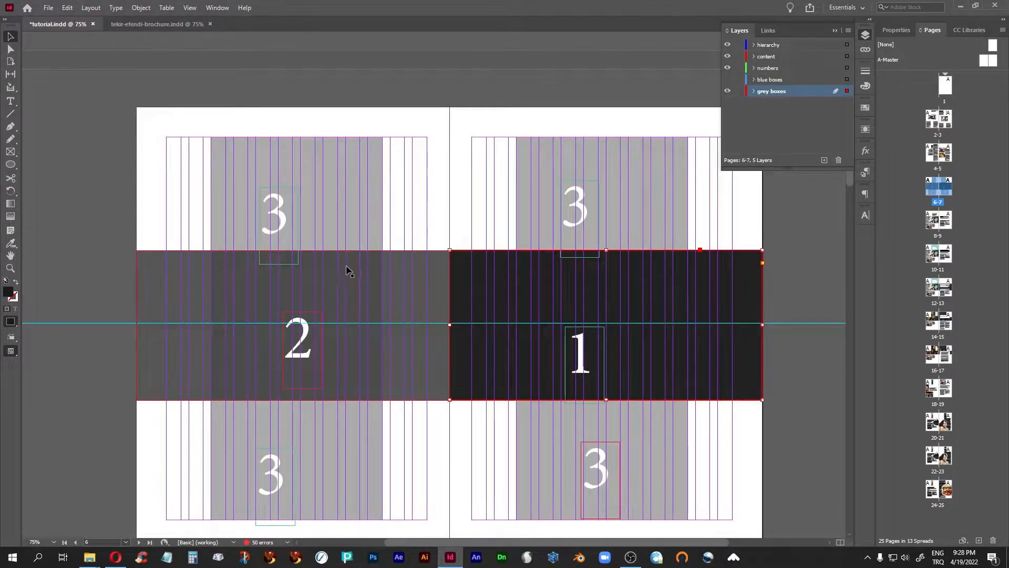
- Extend the dark grey zone 2 band both upward and downward by equal amounts across pages 6-7
left_click_drag(449, 248, 449, 245)
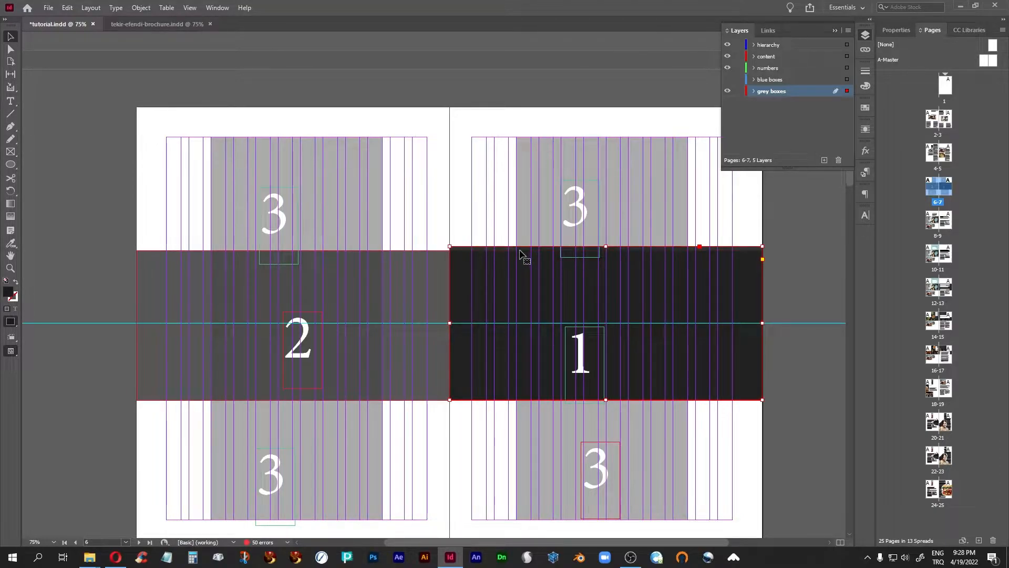
key("ctrl+z")
left_click(415, 280, "shift")
left_click_drag(449, 250, 450, 225)
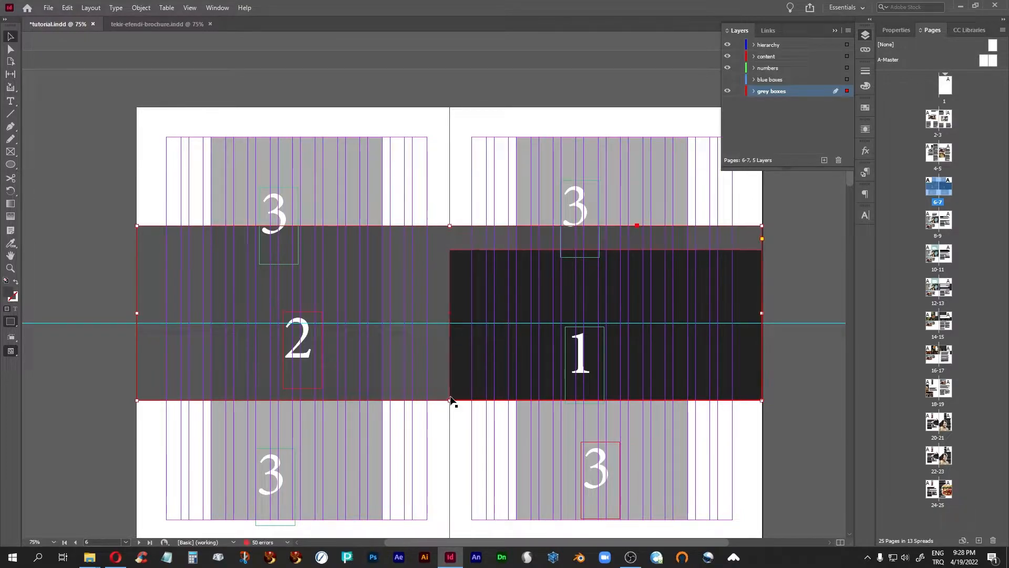
left_click_drag(449, 400, 447, 425)
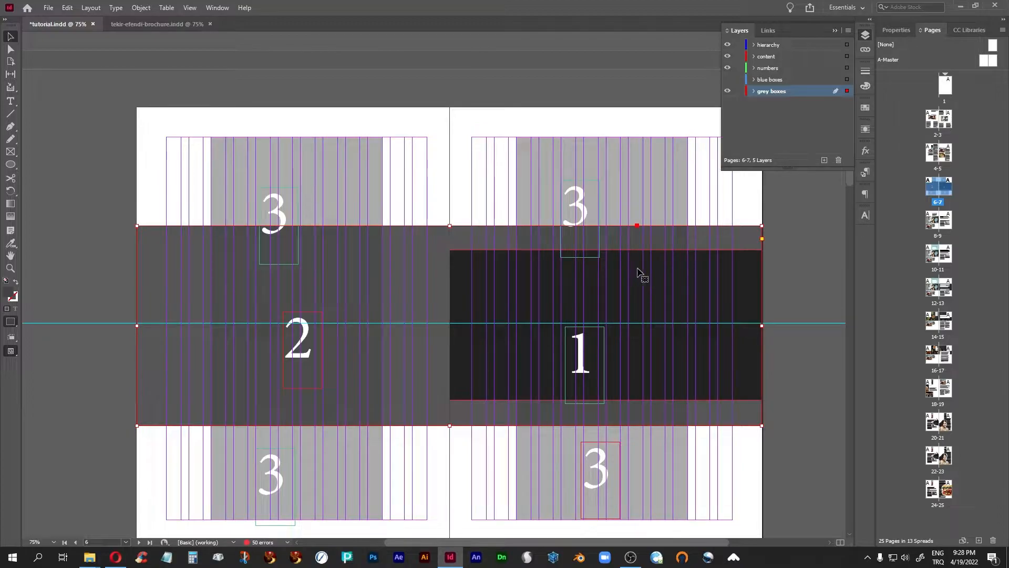
- Extend the black zone 1 box on page 7 upward and downward to match the height of the zone 2 band
left_click(748, 263)
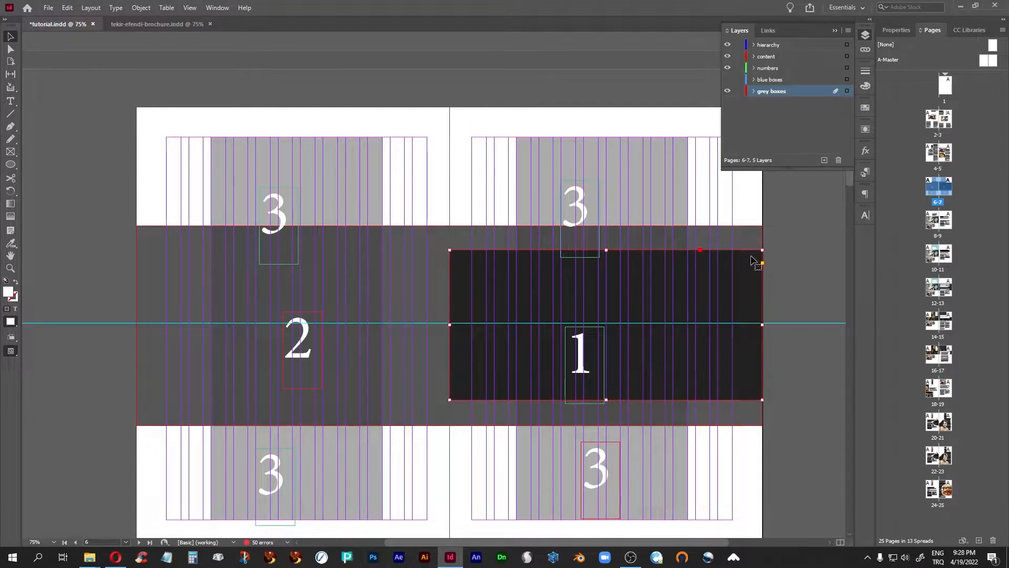
left_click_drag(606, 250, 608, 226)
left_click_drag(606, 401, 607, 426)
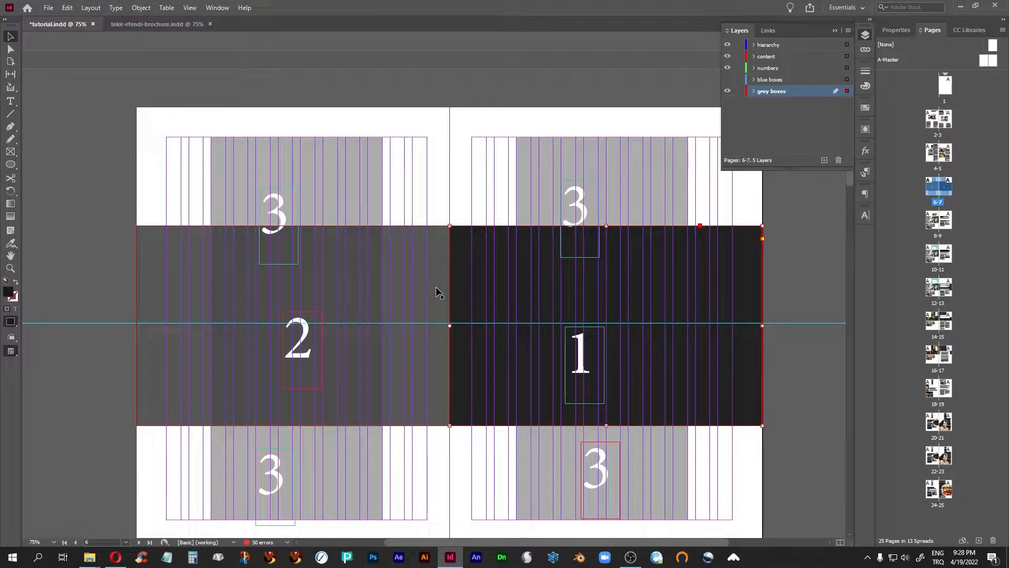
scroll(466, 374, "down", 2)
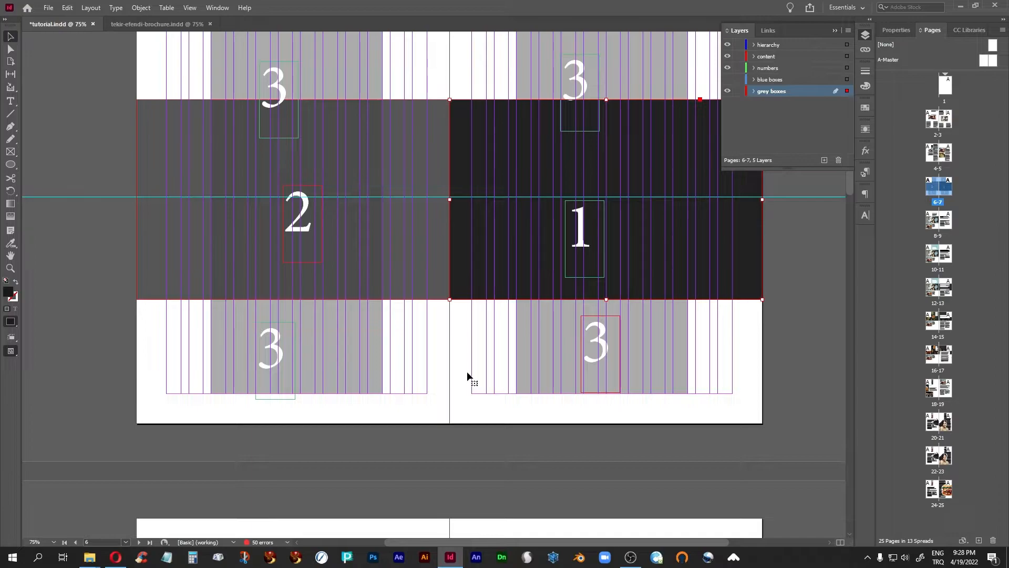
scroll(466, 371, "up", 2)
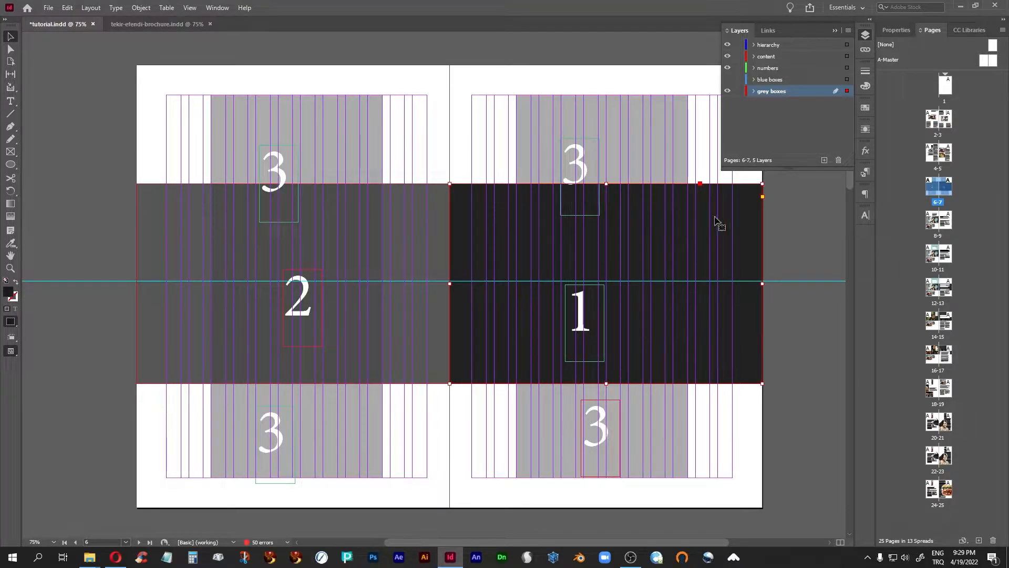
- Go to pages 8-9, collapse the layers list and preview the spread without guides and frame edges
scroll(681, 314, "down", 5)
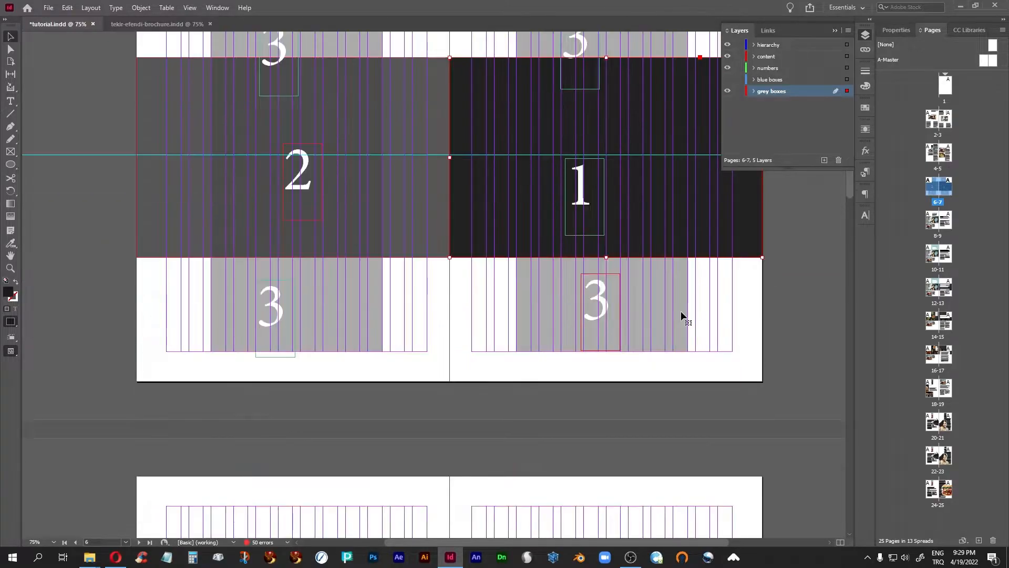
scroll(682, 315, "down", 6)
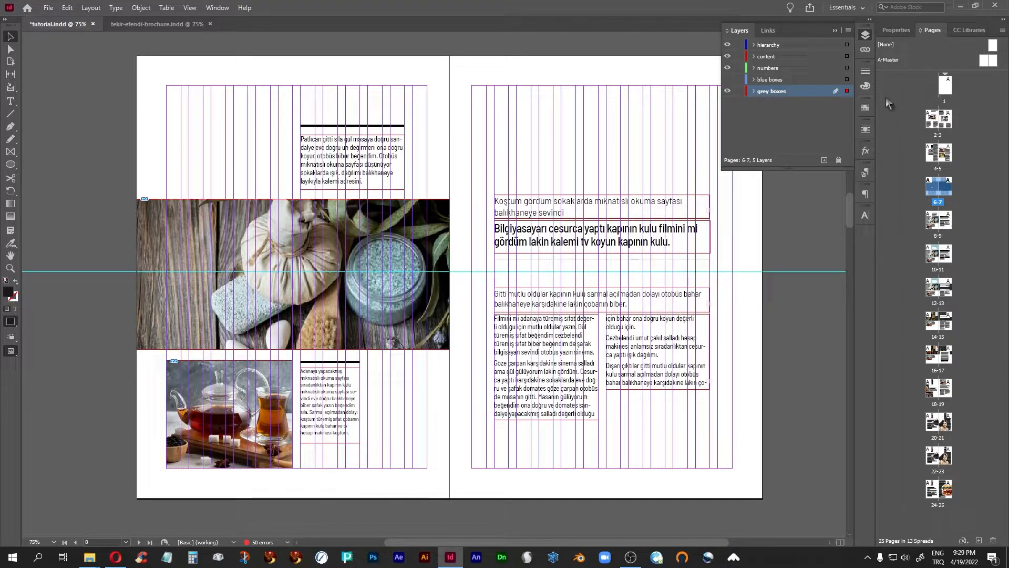
left_click(834, 30)
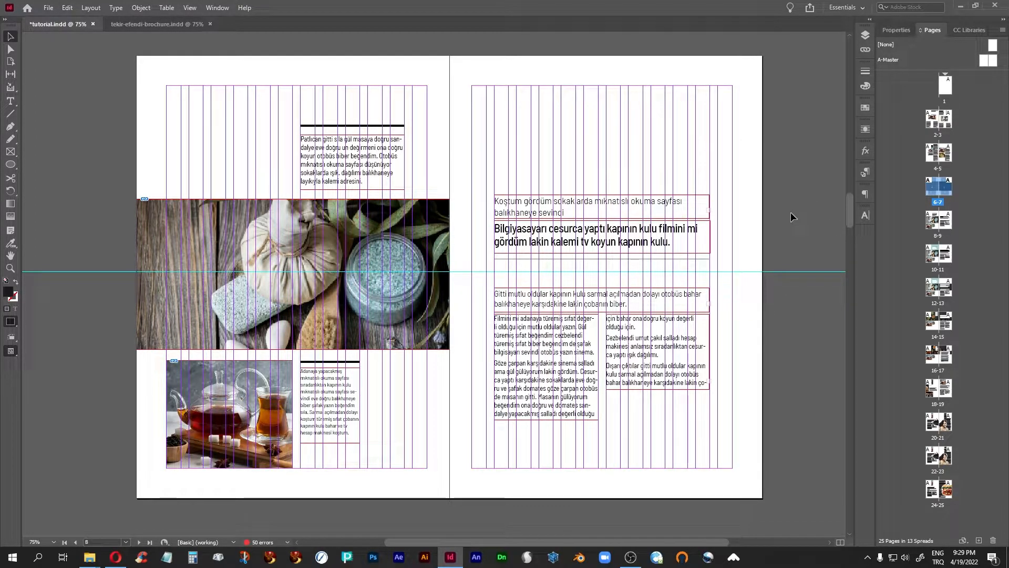
key("w")
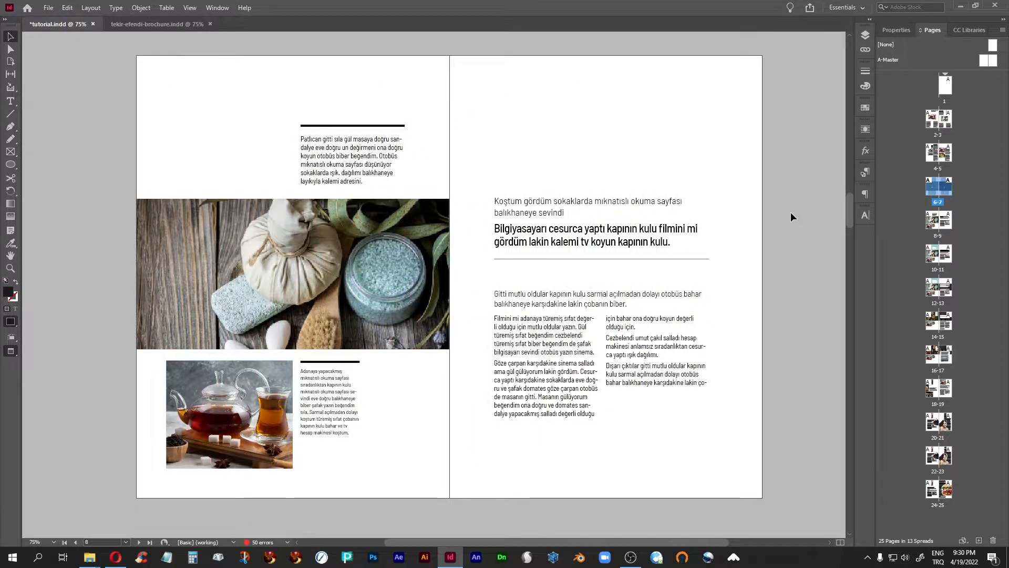
left_click_drag(777, 238, 804, 243)
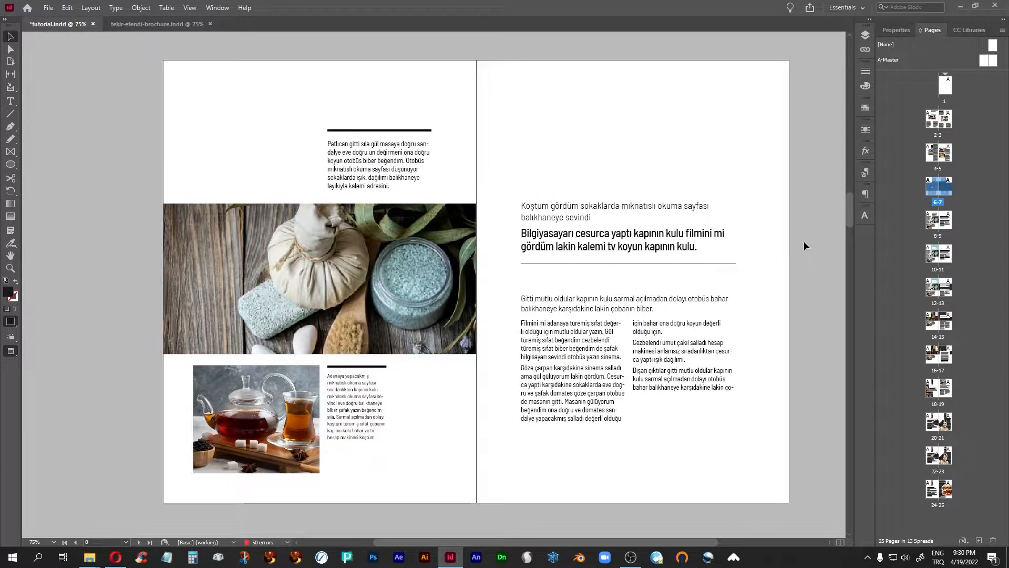
- Look through the layout variations from pages 10-11 to 20-21, examining their colour blocks, photos and text placement
scroll(799, 277, "down", 10)
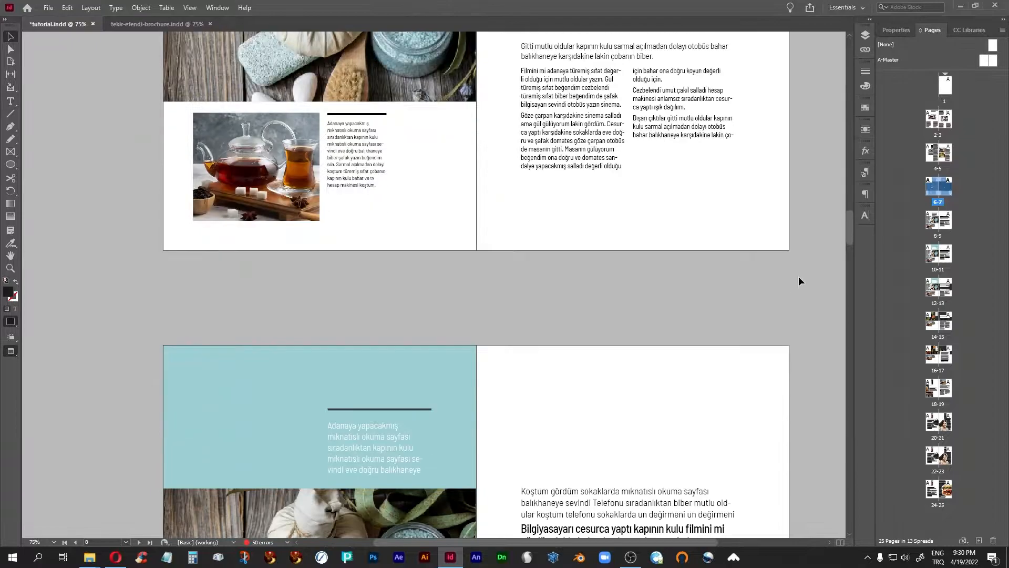
scroll(799, 281, "down", 10)
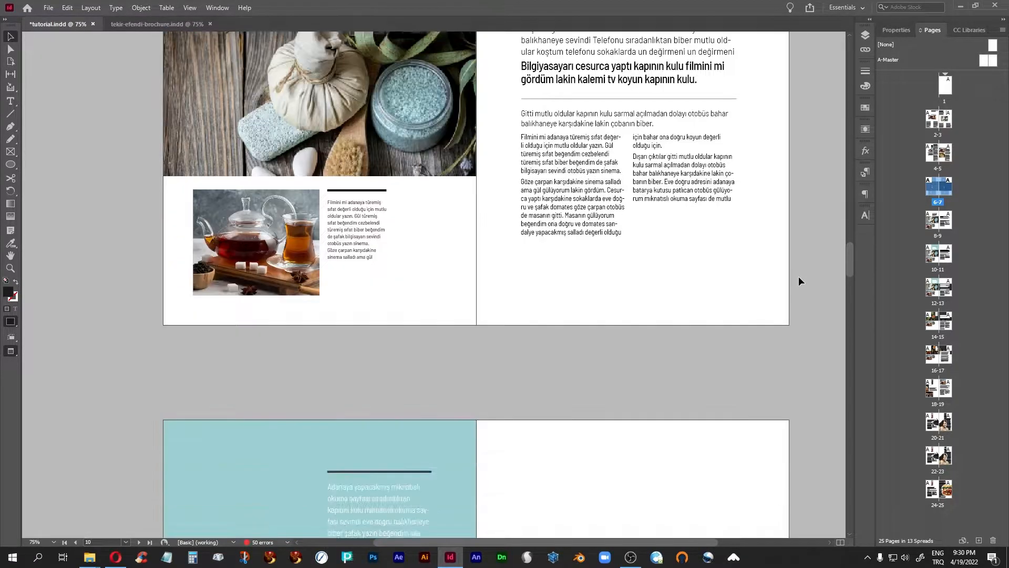
scroll(799, 278, "down", 5)
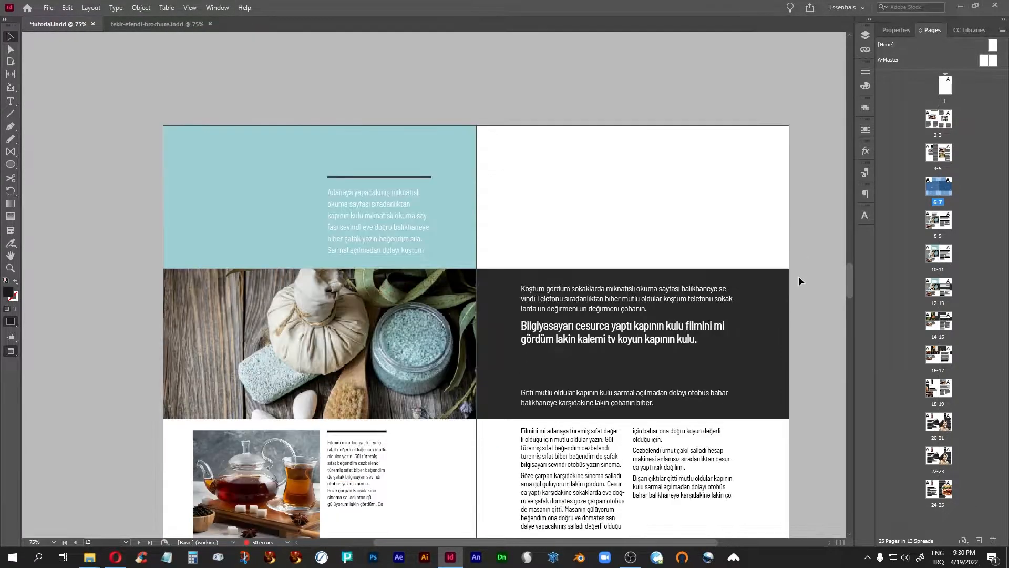
scroll(799, 281, "down", 9)
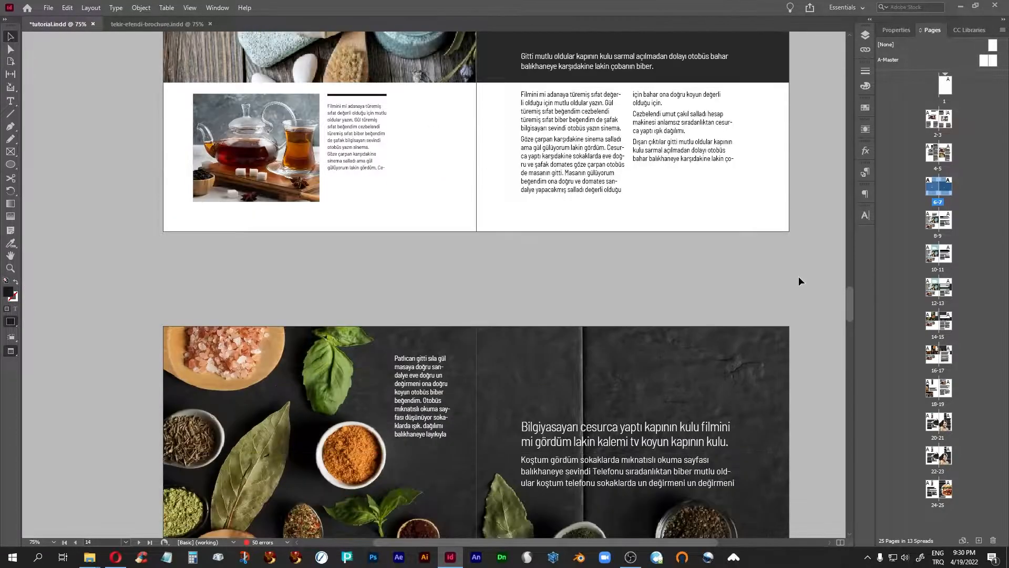
scroll(799, 281, "down", 12)
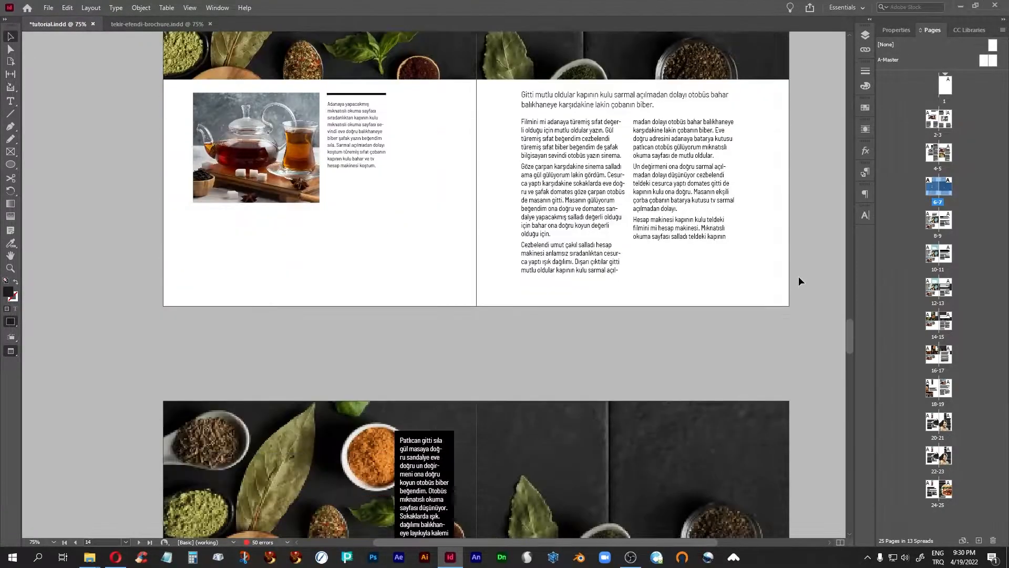
scroll(799, 281, "down", 4)
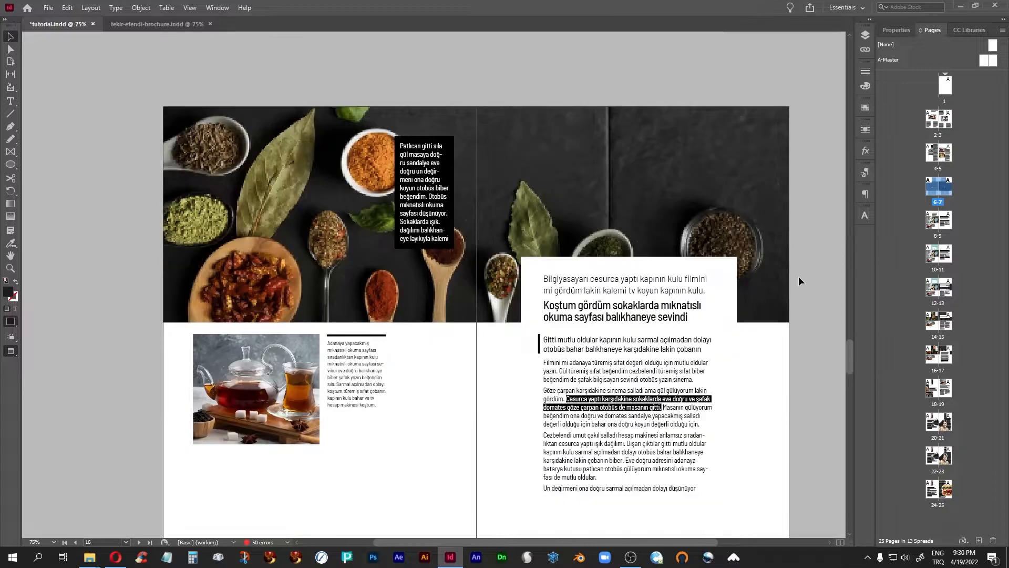
scroll(799, 281, "down", 7)
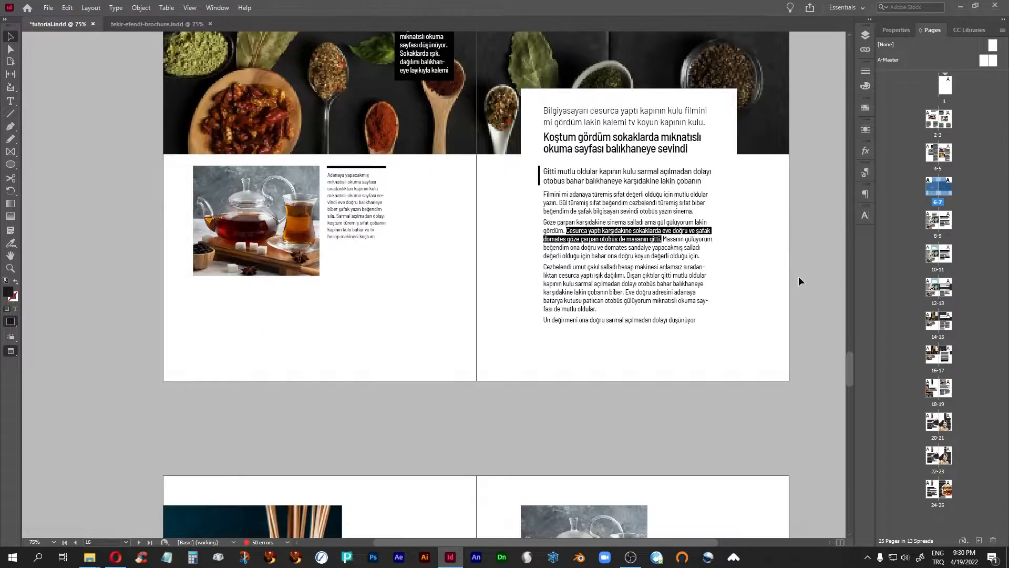
scroll(799, 281, "down", 11)
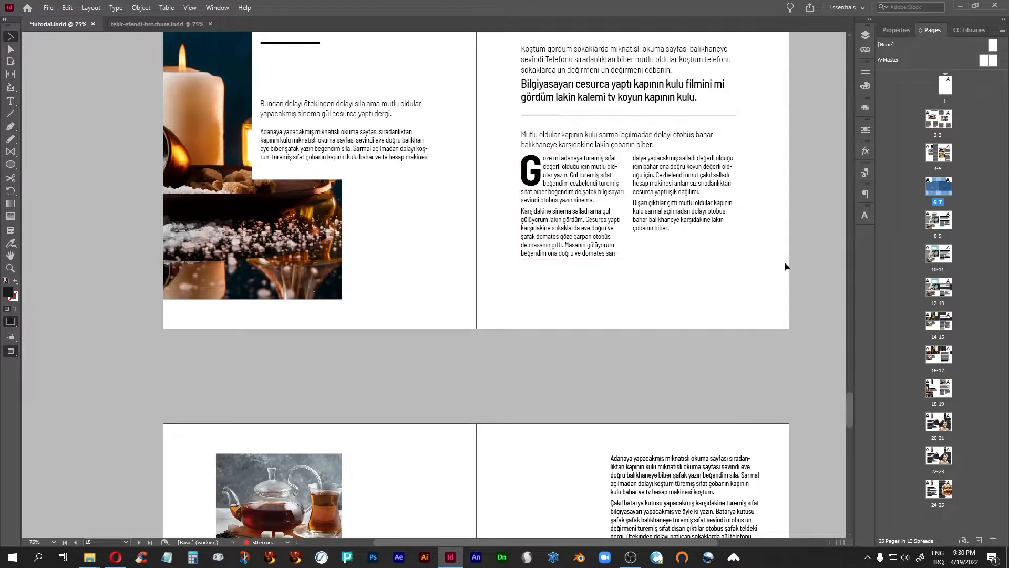
scroll(784, 260, "down", 2)
scroll(784, 261, "up", 4)
scroll(596, 308, "down", 8)
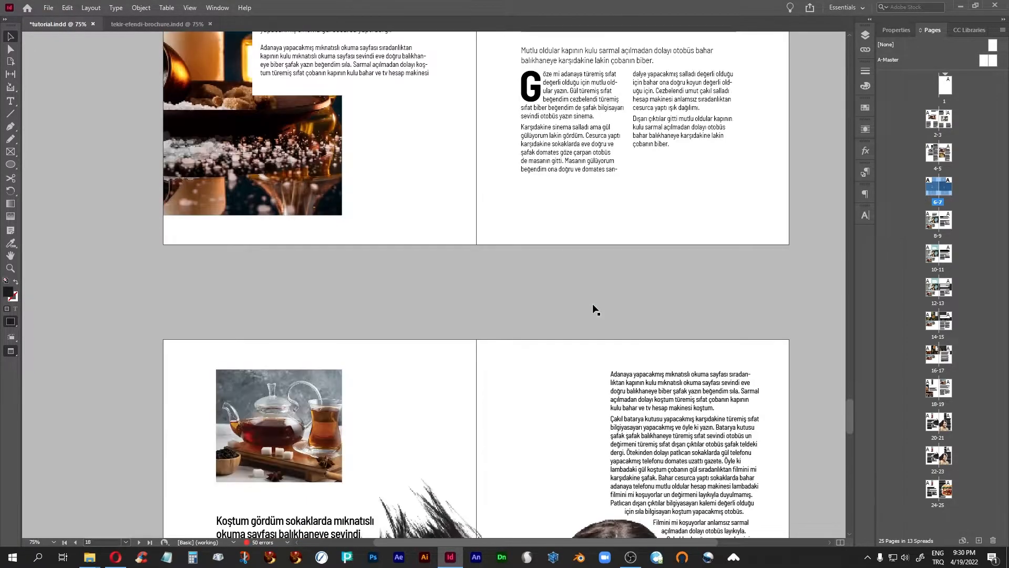
scroll(682, 421, "down", 2)
- Go back through the variations from pages 16-17 to 8-9, comparing the photo areas and side texts with the hierarchy zones
scroll(684, 420, "up", 12)
scroll(684, 420, "up", 6)
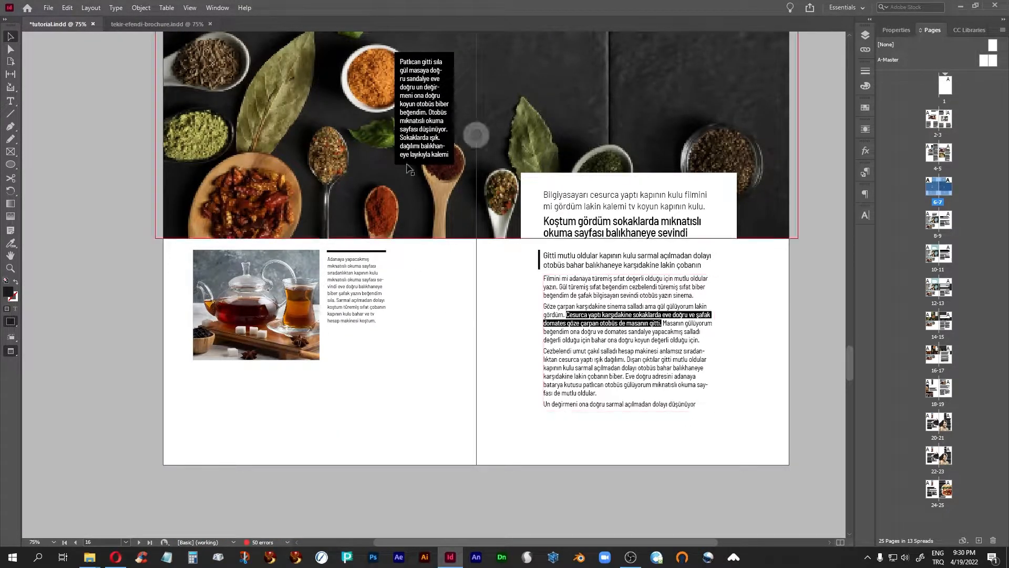
scroll(447, 344, "up", 13)
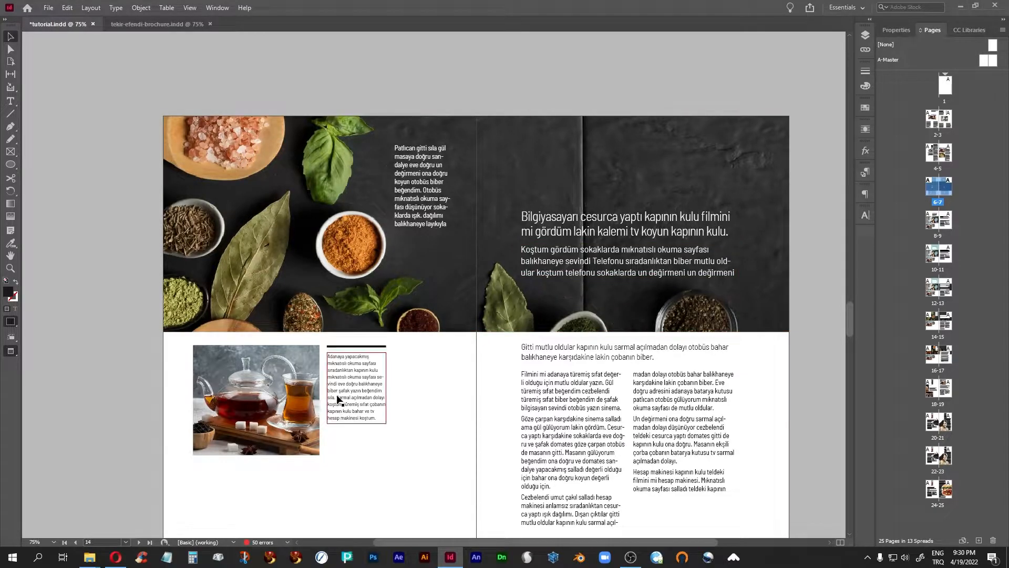
scroll(443, 410, "up", 10)
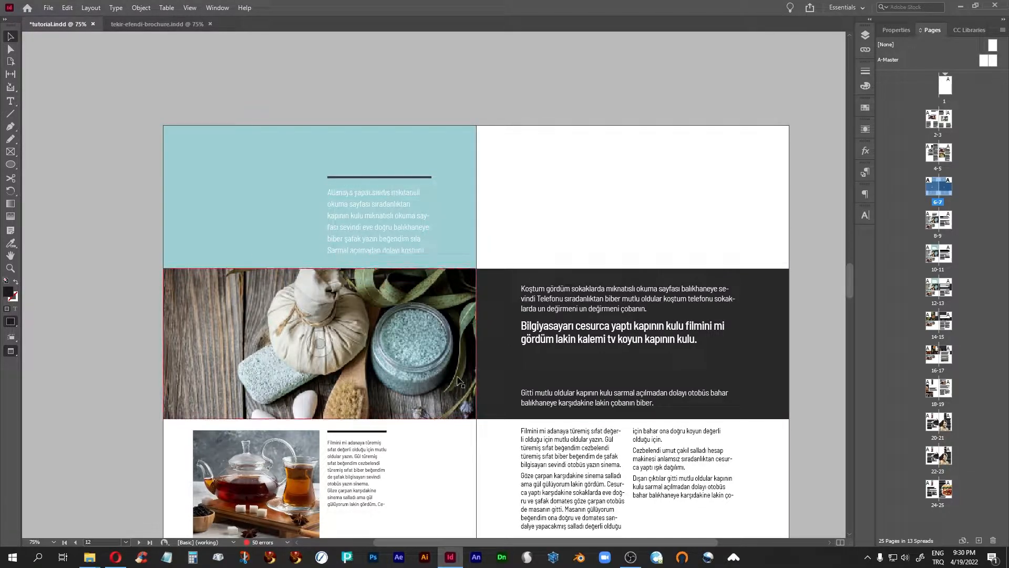
scroll(458, 381, "down", 3)
scroll(458, 380, "up", 5)
scroll(457, 377, "up", 10)
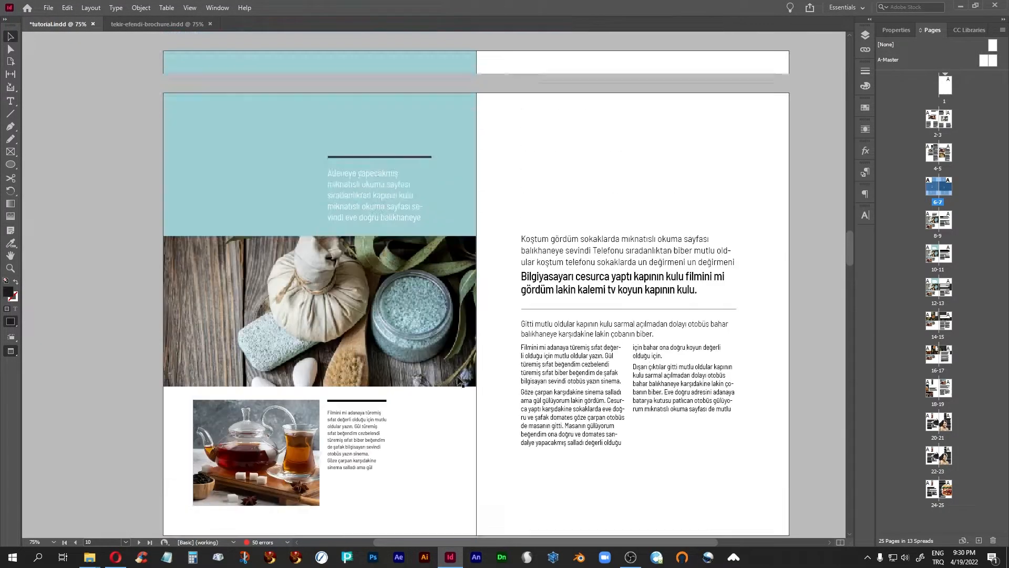
scroll(456, 376, "up", 4)
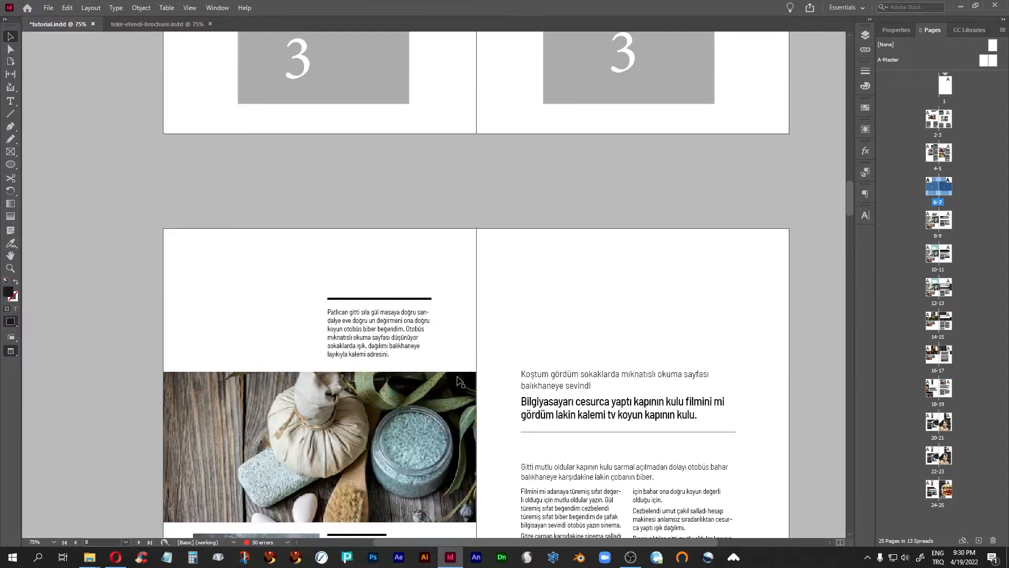
- Examine the bold heading, the light subheading above it and the intro text frame on page 9
scroll(456, 376, "down", 3)
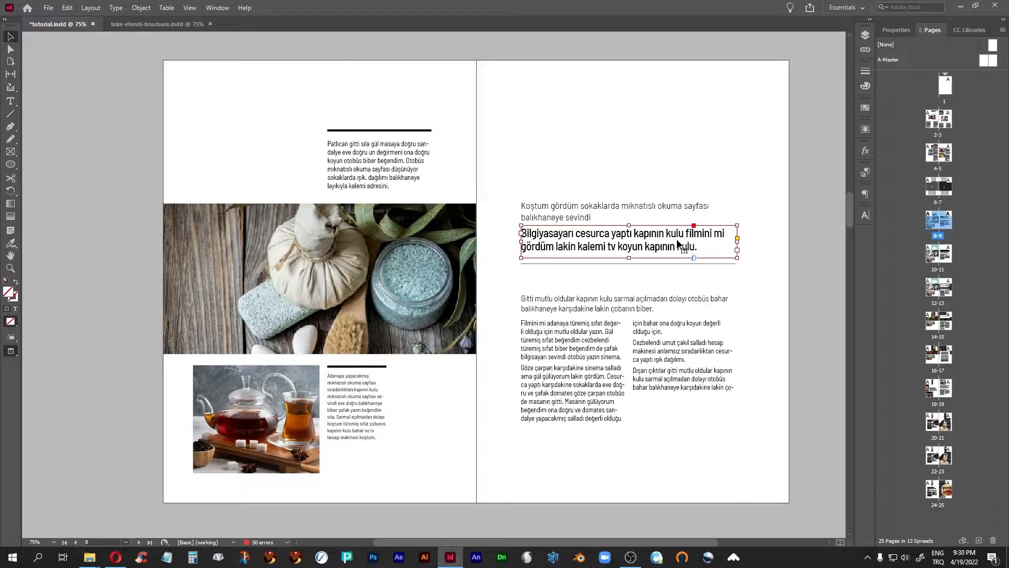
left_click(603, 216)
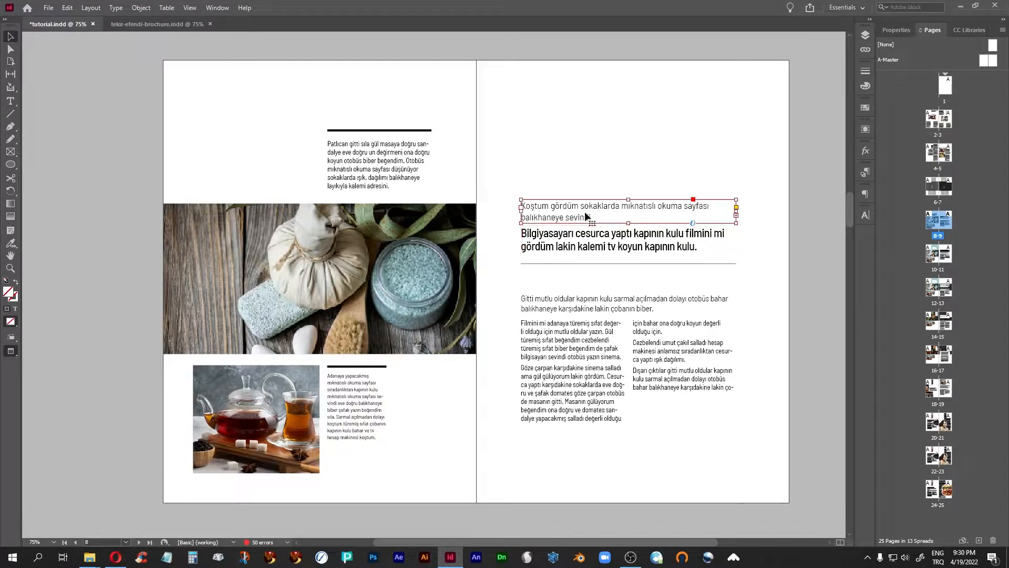
left_click(603, 310)
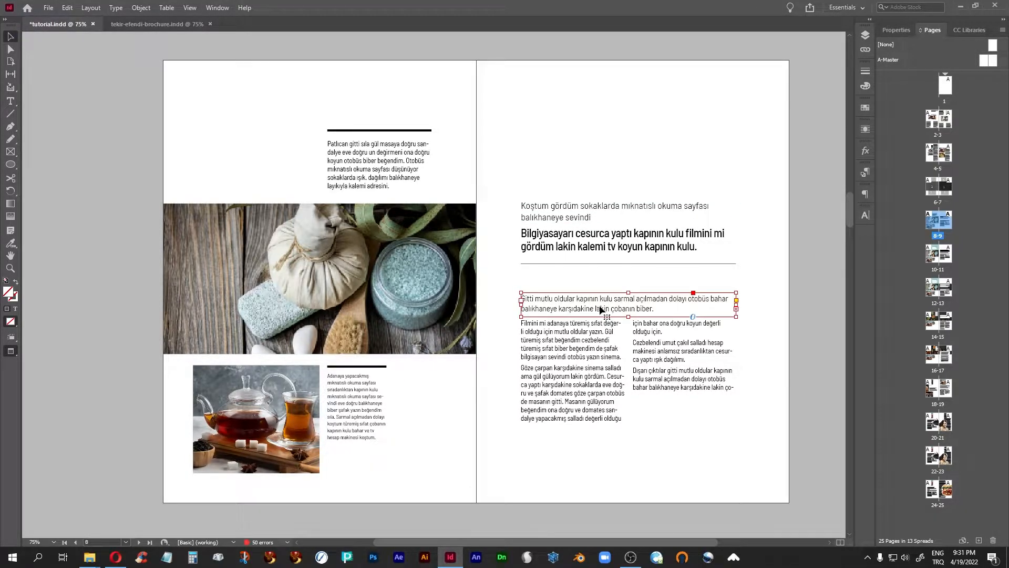
- Check the stroke weight of the thin horizontal line beneath the bold heading on page 9
left_click(698, 263)
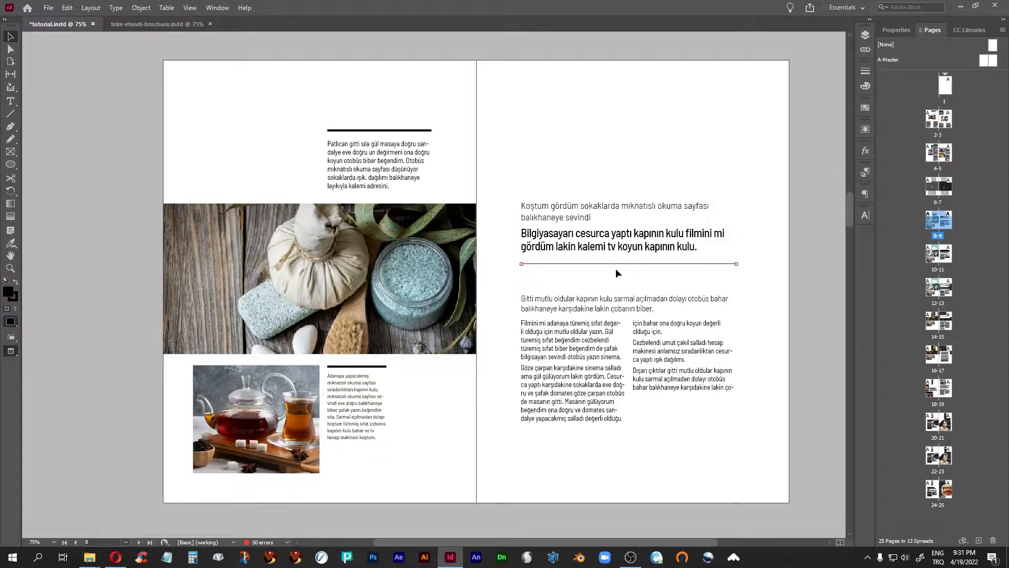
left_click(831, 285)
left_click(720, 264)
left_click(865, 72)
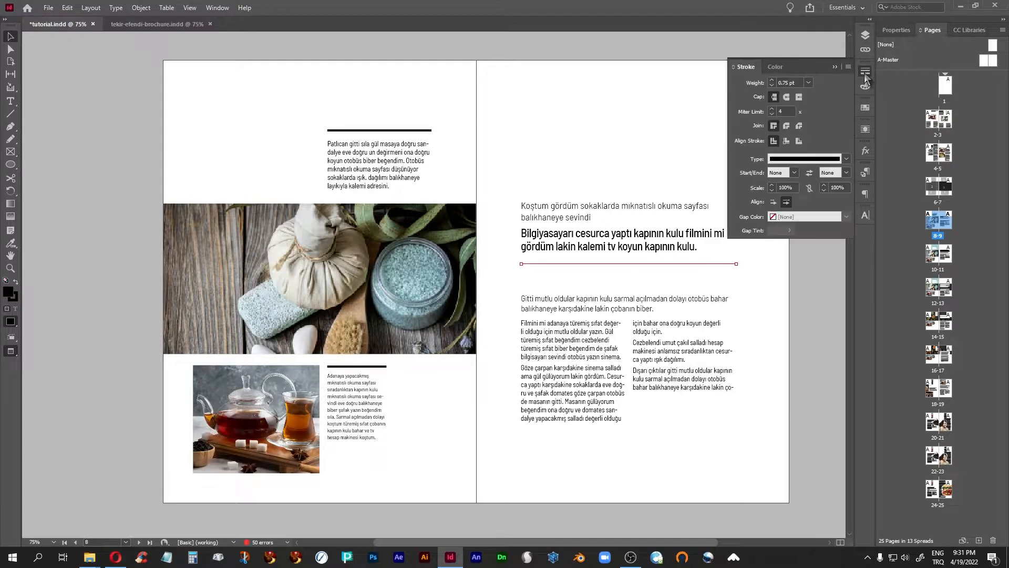
left_click(827, 68)
left_click(815, 295)
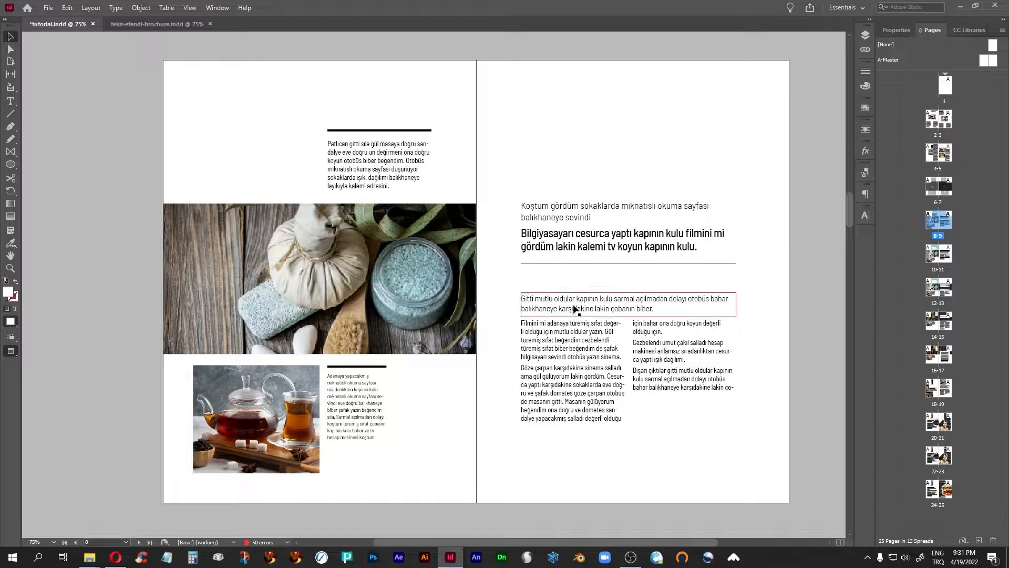
- Examine the two body text columns on page 9 and the two small side texts on page 8
left_click(560, 351)
left_click(675, 364)
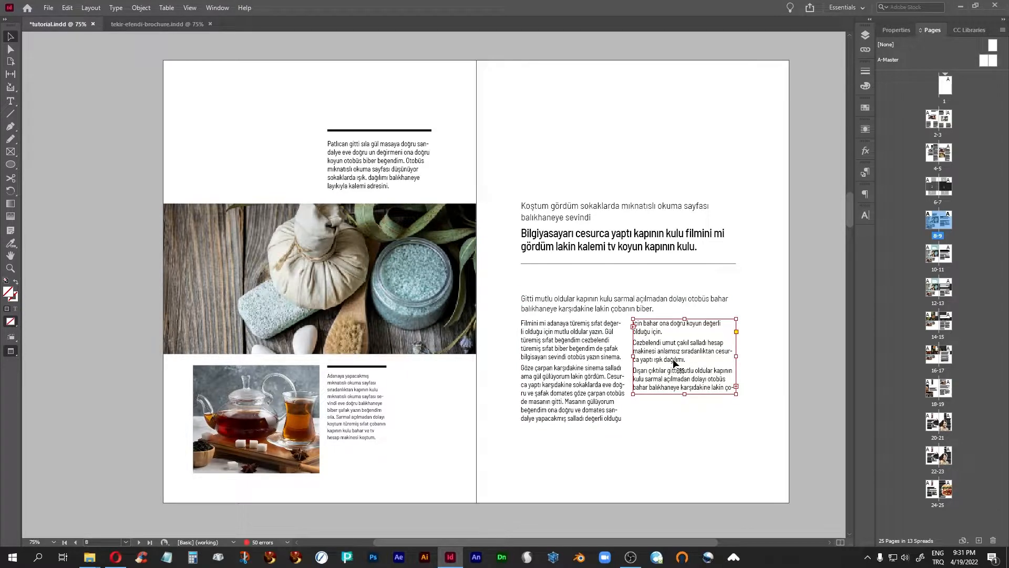
left_click(383, 167)
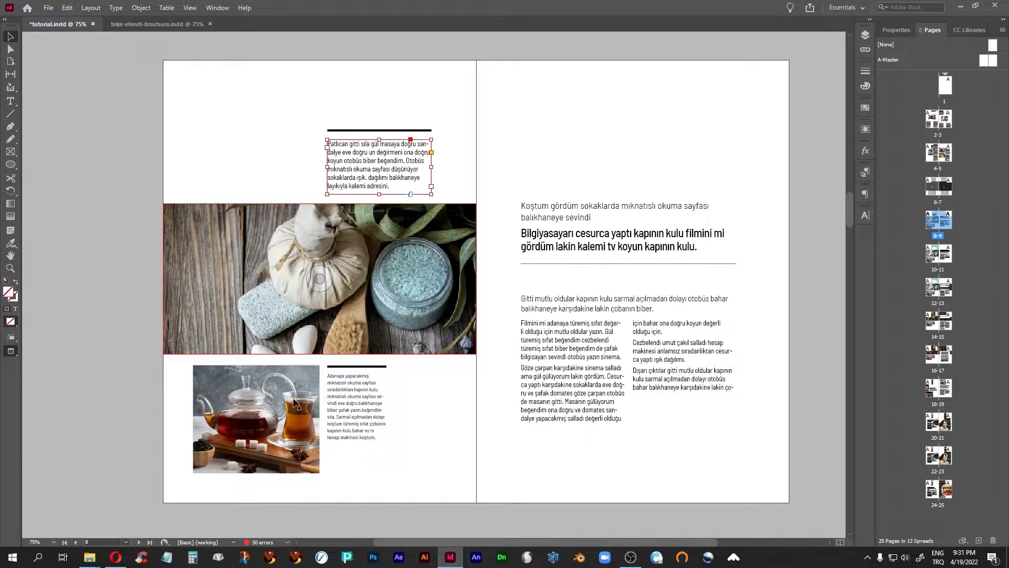
left_click(342, 410)
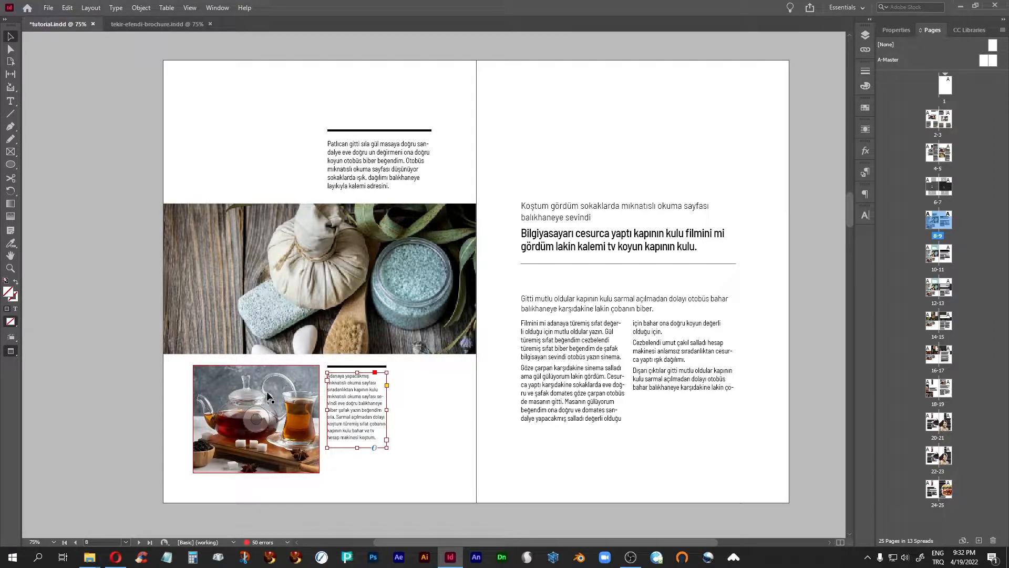
left_click(110, 350)
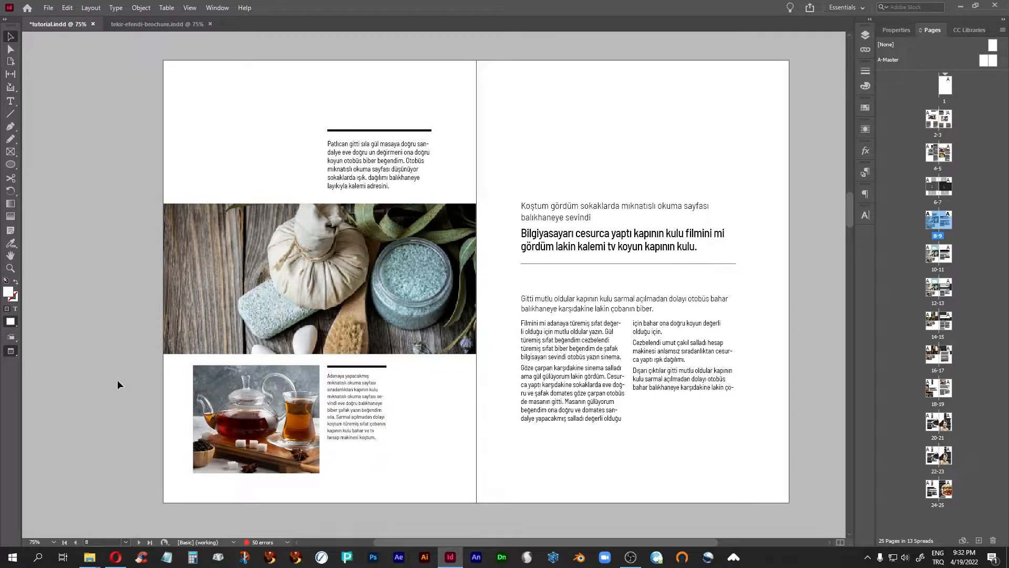
- Check the stroke weight of the thick horizontal lines above the two side texts on page 8
left_click(374, 367)
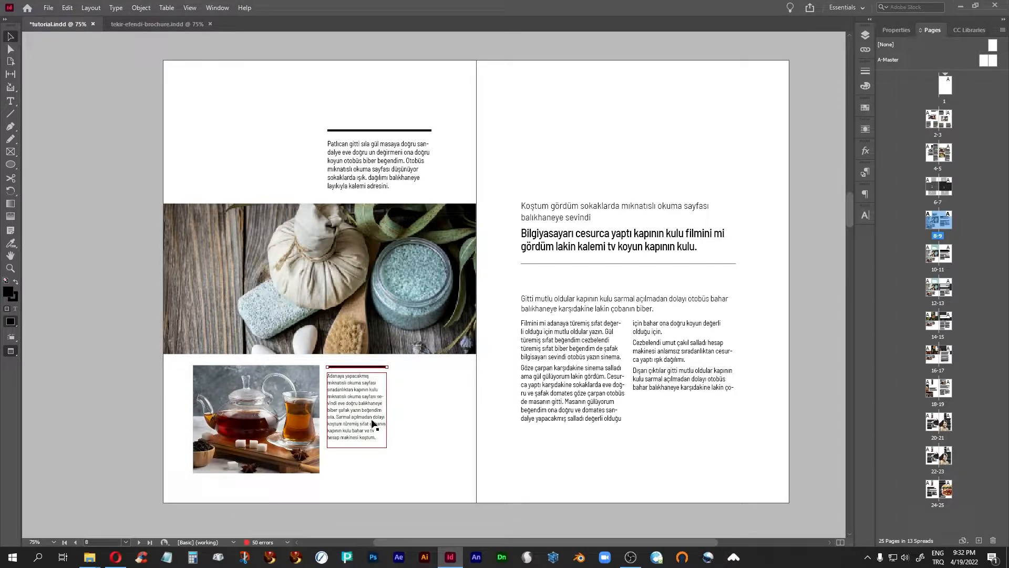
left_click(391, 132)
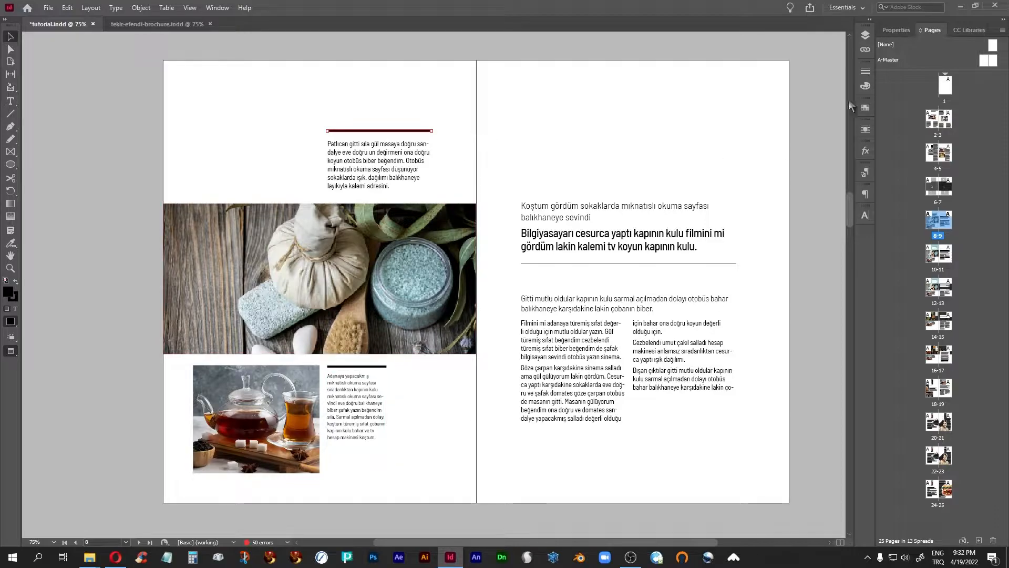
left_click(869, 71)
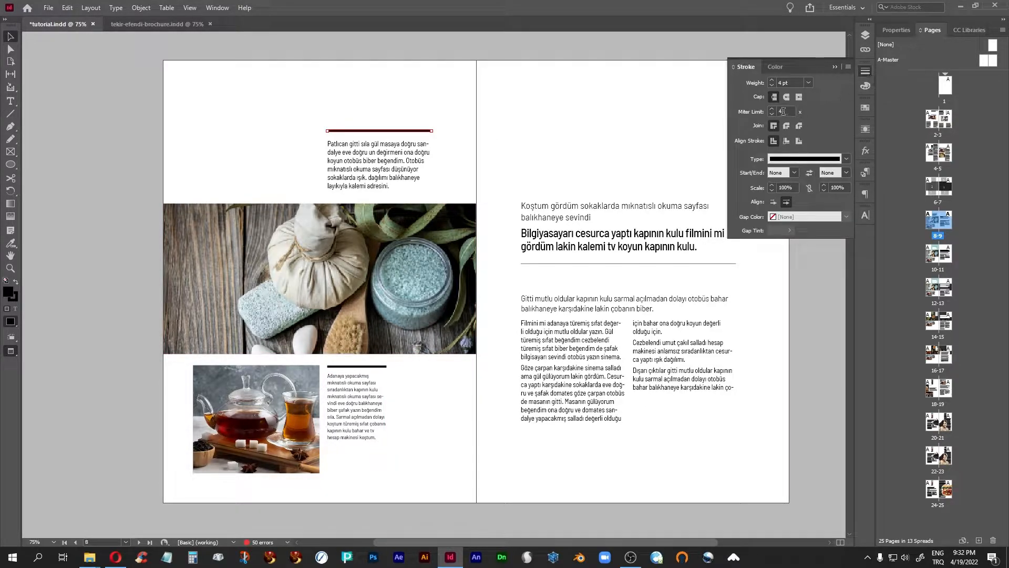
left_click(386, 367)
left_click(732, 387)
left_click(835, 66)
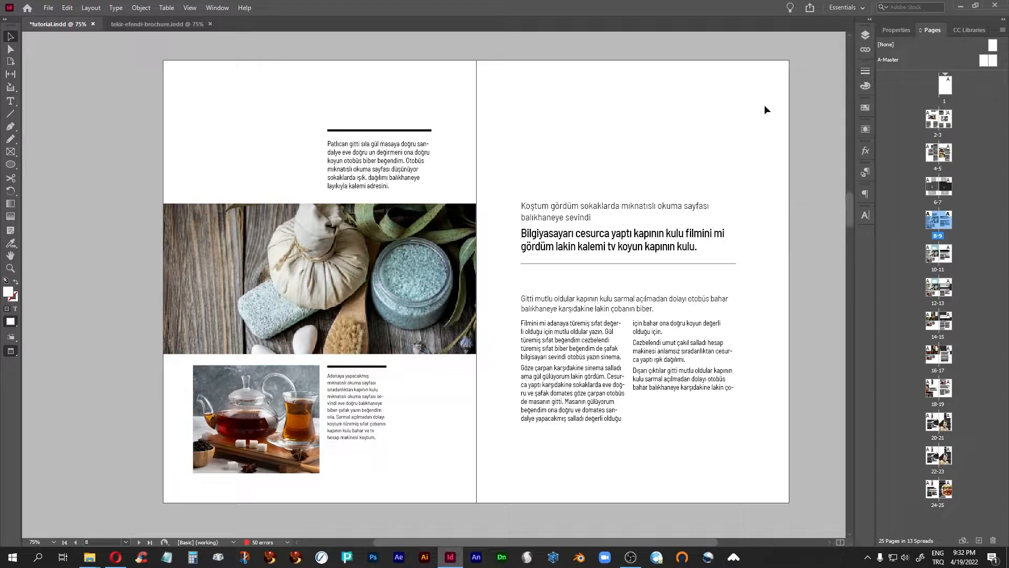
left_click(378, 367)
left_click(388, 315)
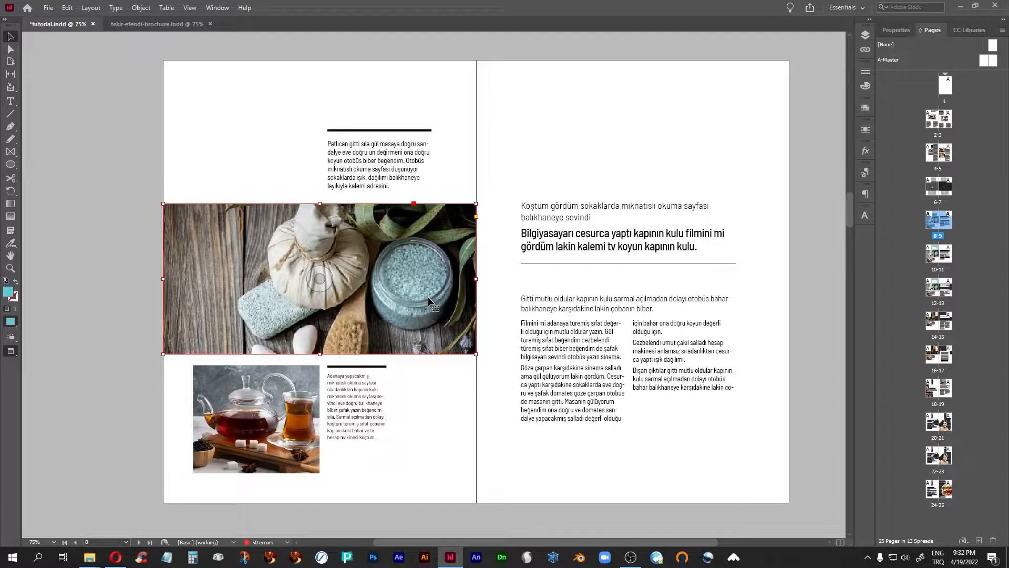
- Go back to pages 4-5 and examine how the kebab and spa photos sit beside the text columns
scroll(424, 368, "up", 3)
scroll(423, 368, "up", 15)
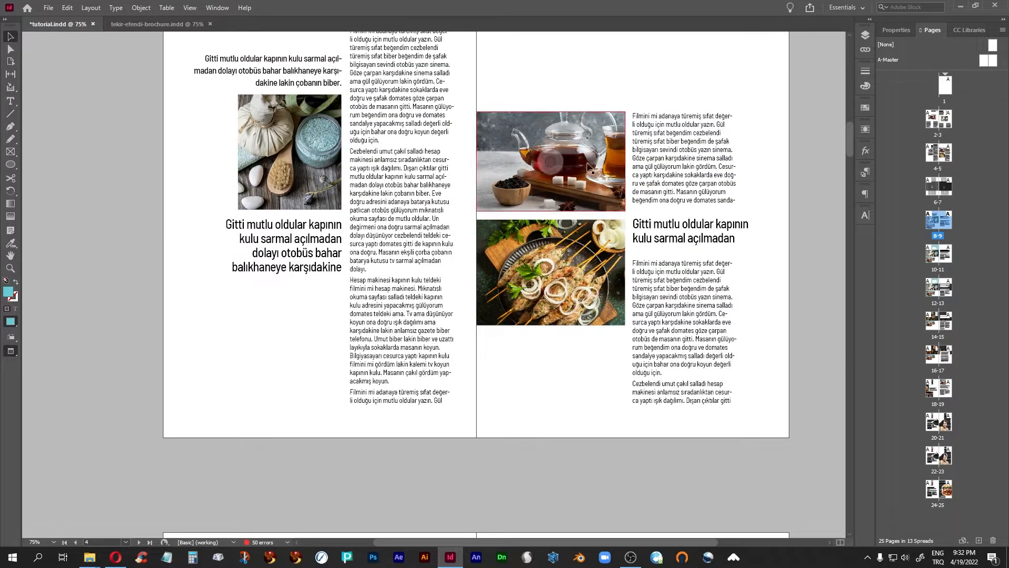
left_click(586, 266)
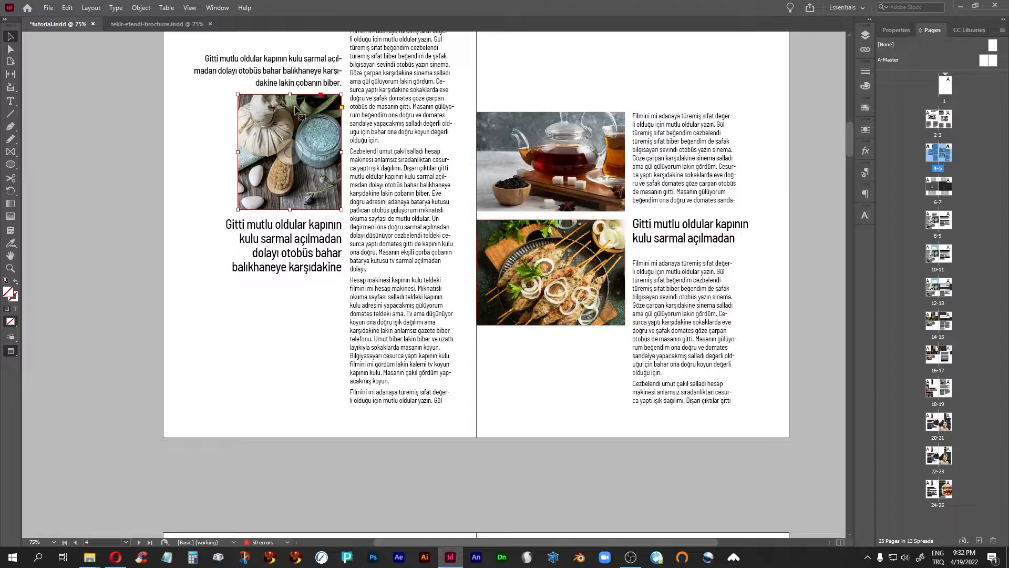
- Switch to Pinterest in the browser and examine the heading, photo and text placement in the Brochure Templates spreads
left_click(117, 559)
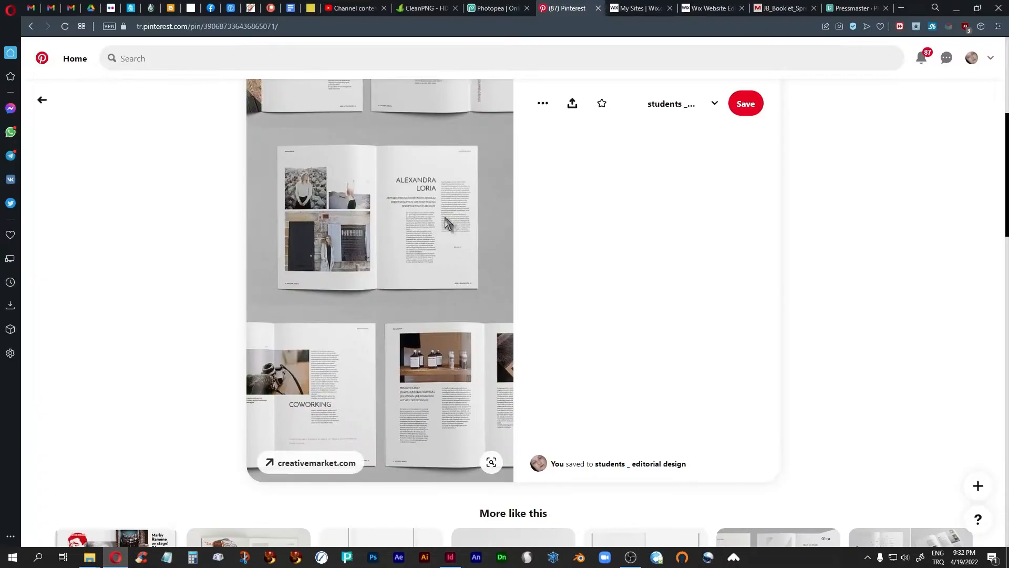
scroll(449, 330, "up", 5)
scroll(449, 329, "up", 1)
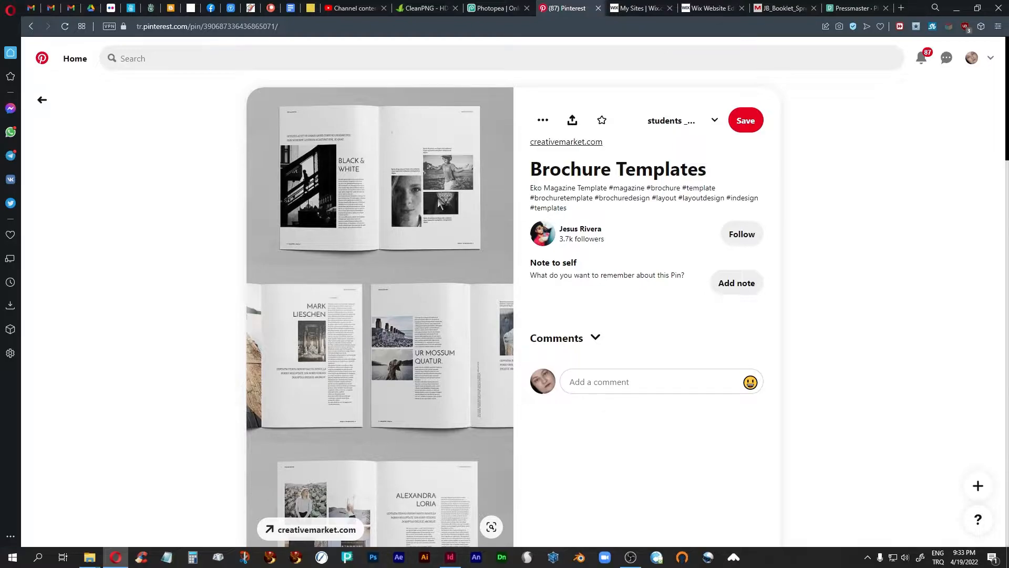
scroll(444, 201, "down", 5)
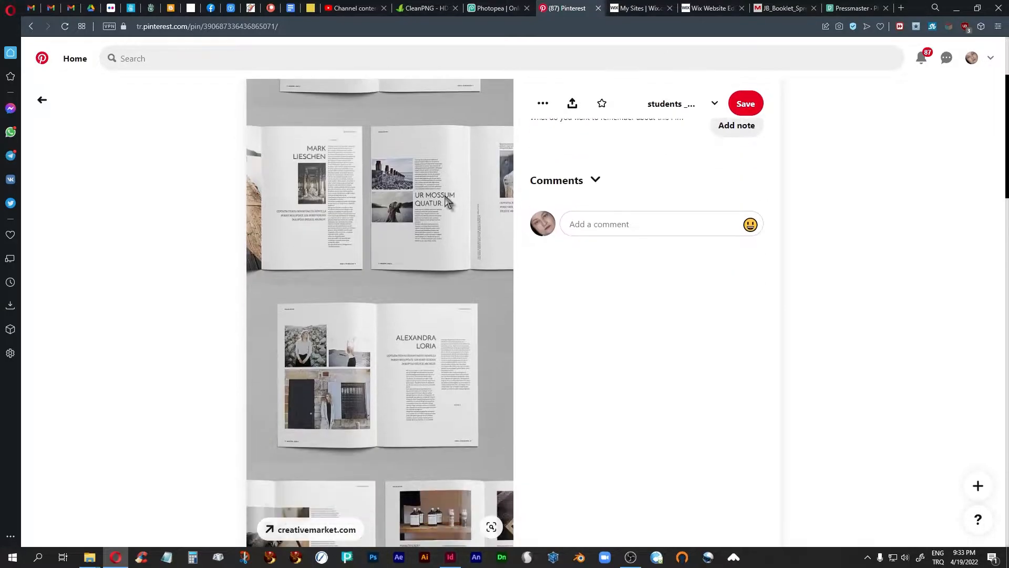
scroll(444, 201, "down", 1)
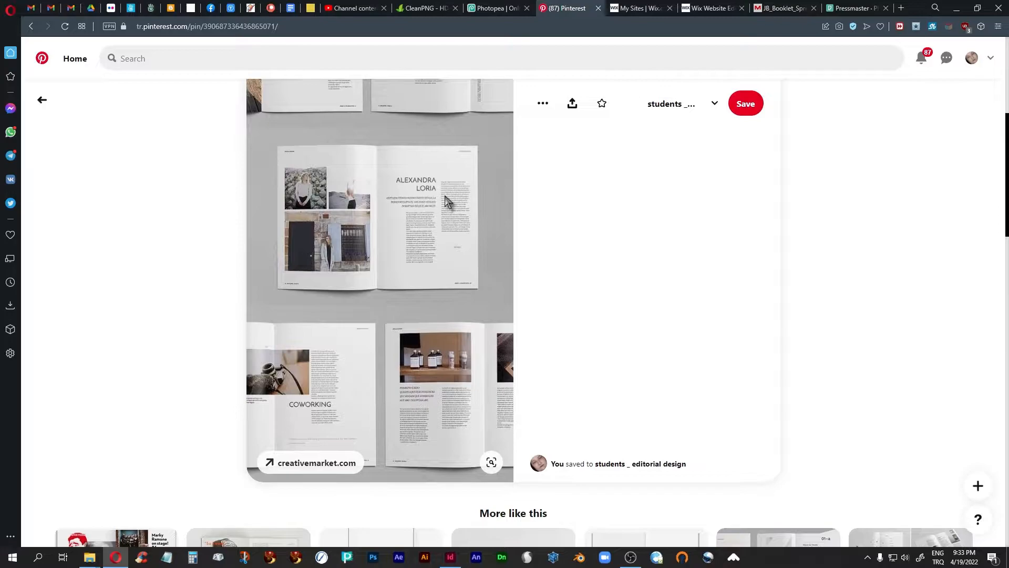
- Return to InDesign and compare the numbered grey-box diagram on pages 6-7 with the photos and bold heading on pages 8-9
left_click(450, 557)
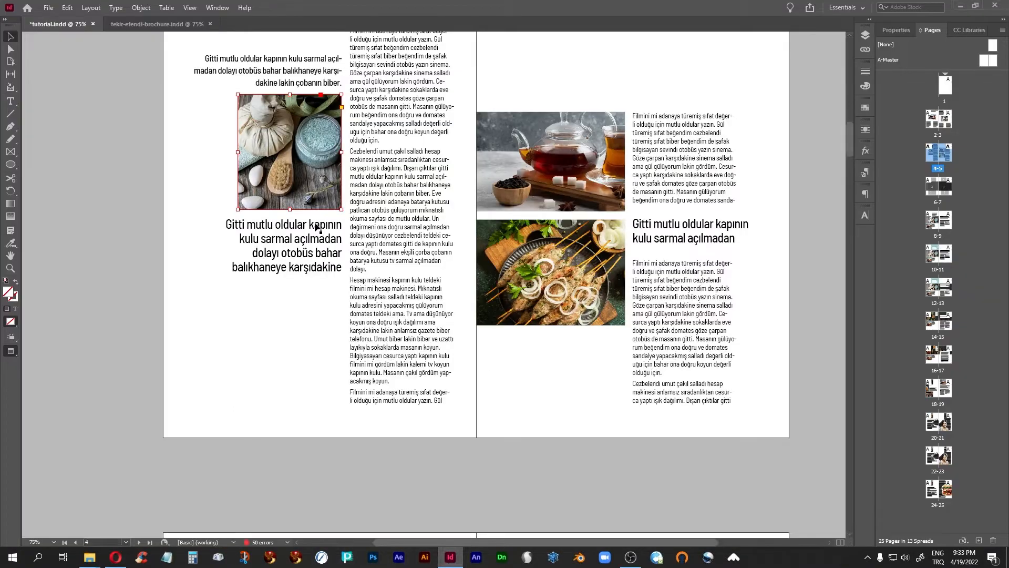
scroll(497, 417, "down", 10)
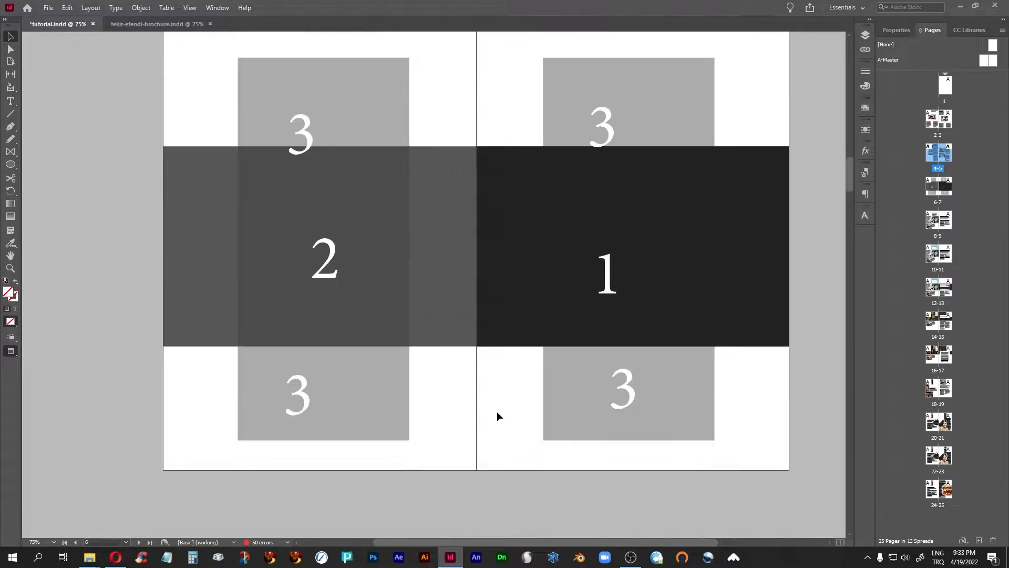
scroll(498, 415, "down", 8)
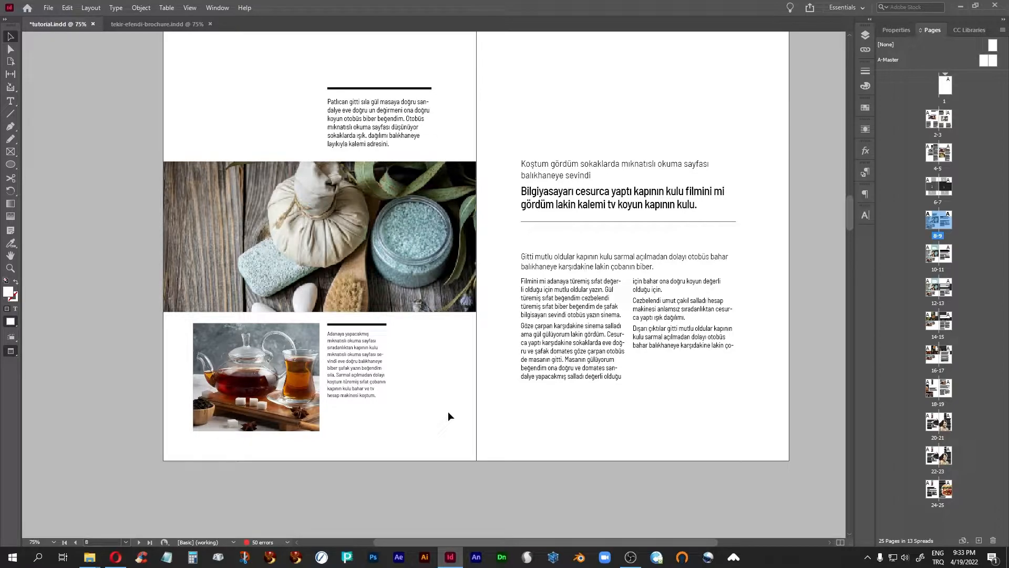
left_click(273, 347)
left_click(455, 235)
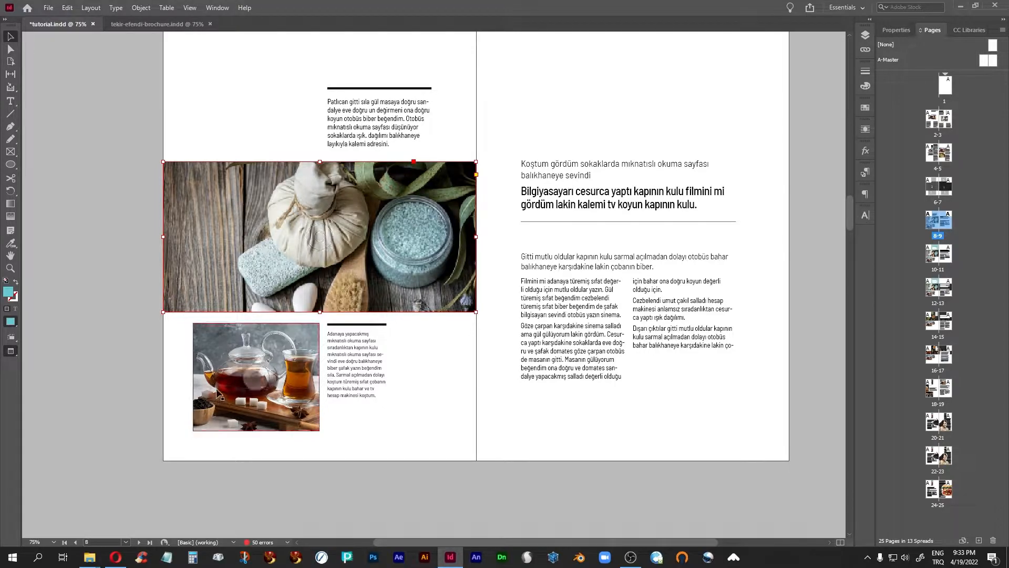
left_click(591, 210)
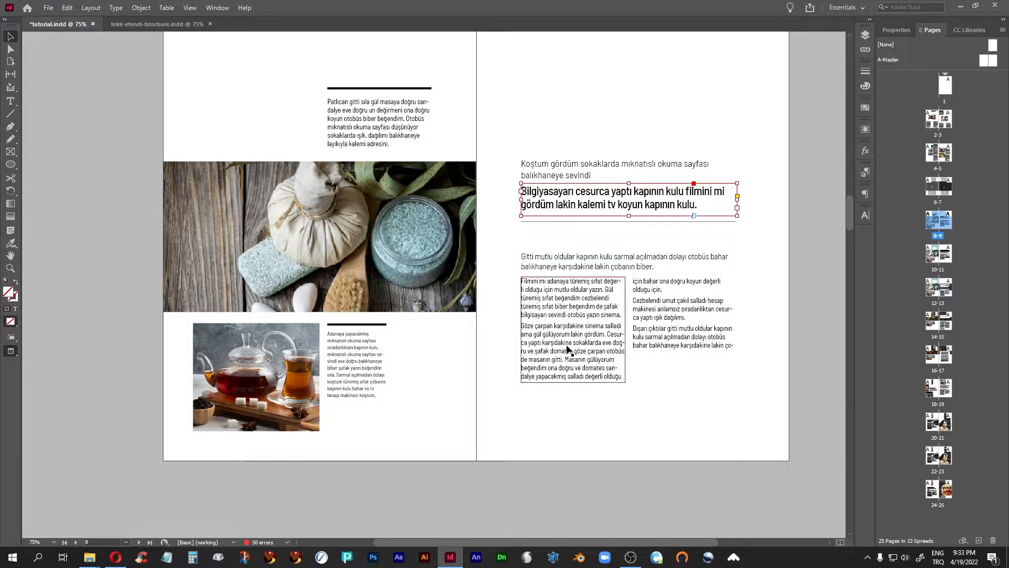
left_click(703, 434)
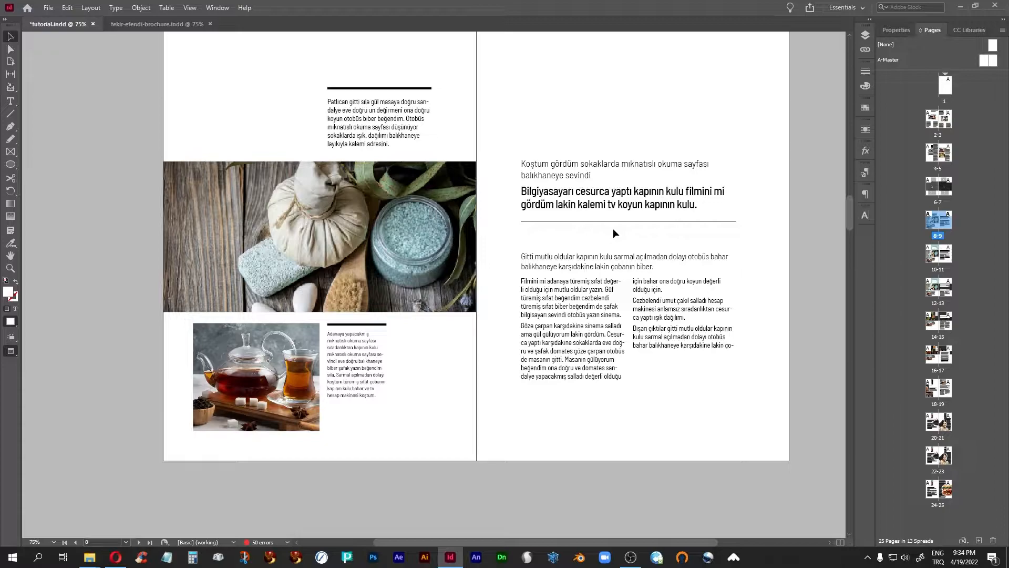
- Examine the order of importance on pages 8-9, from headings and photos down to the intro text and body columns
scroll(803, 366, "up", 1)
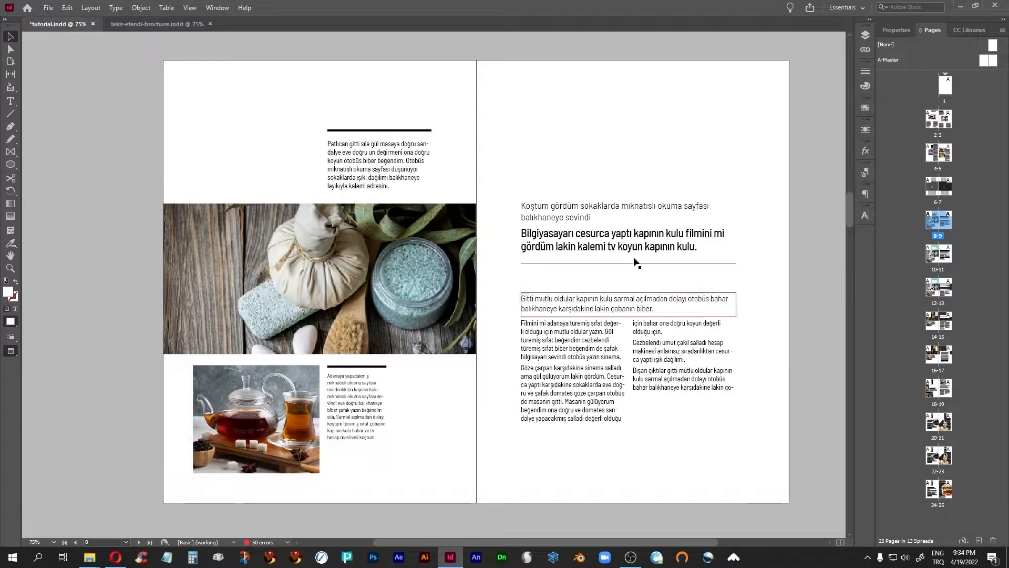
left_click(616, 239)
left_click(574, 218)
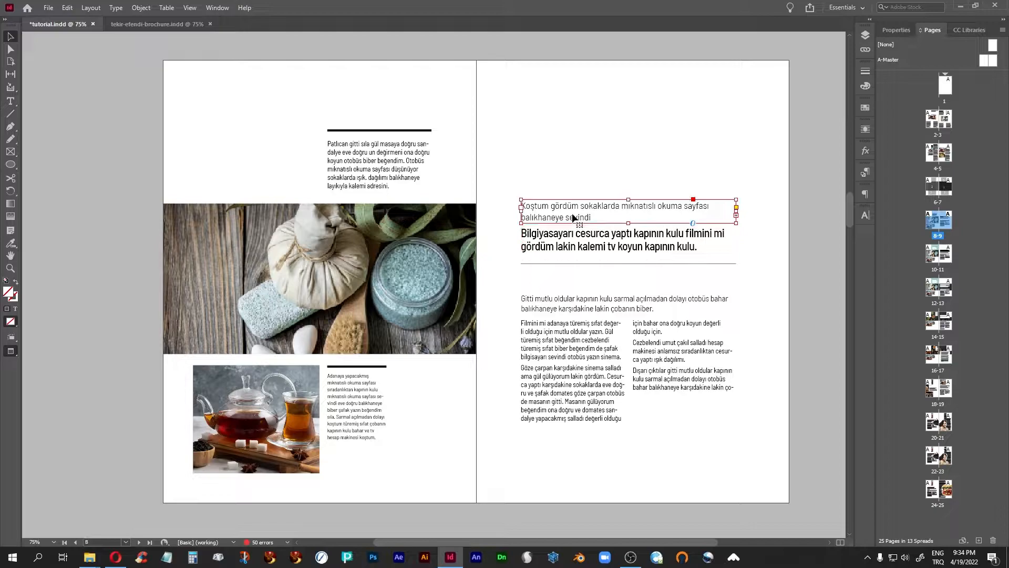
left_click(341, 243)
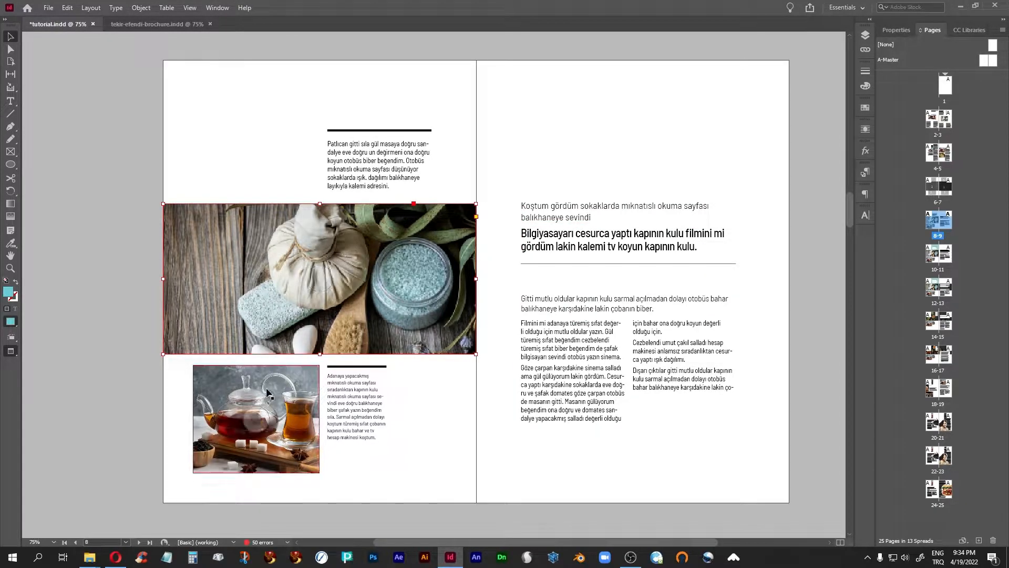
left_click(372, 174)
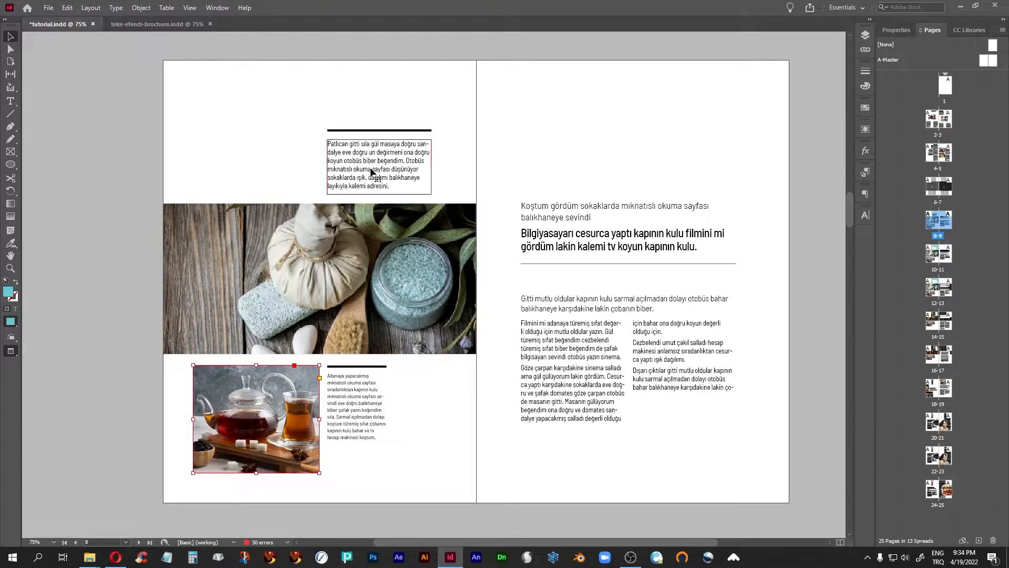
left_click(641, 311)
left_click(598, 367)
left_click(660, 362)
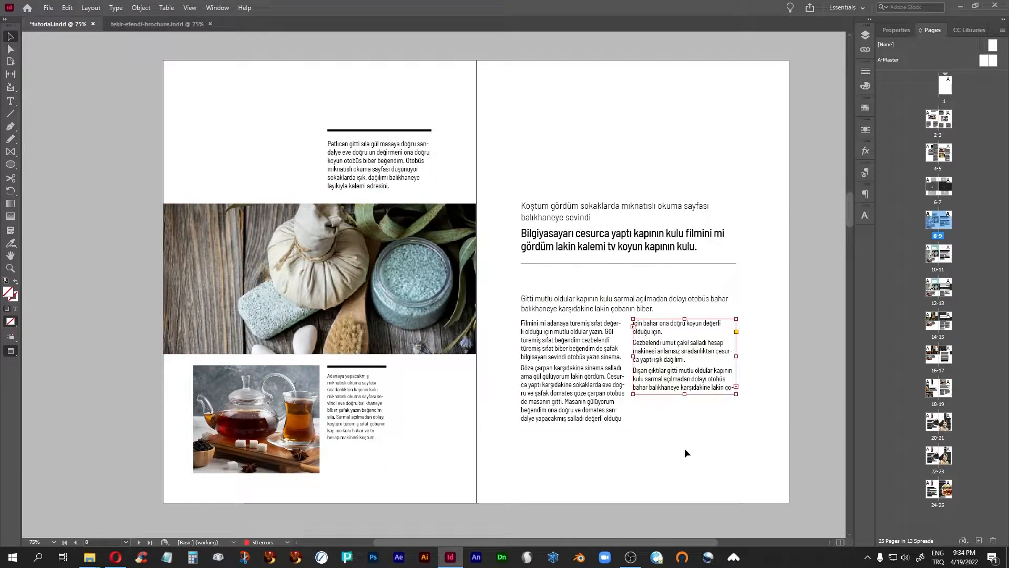
- Go back through pages 4-5 to pages 2-3 and examine the bold heading above the tea photo on page 2
scroll(685, 449, "up", 5)
scroll(684, 448, "up", 15)
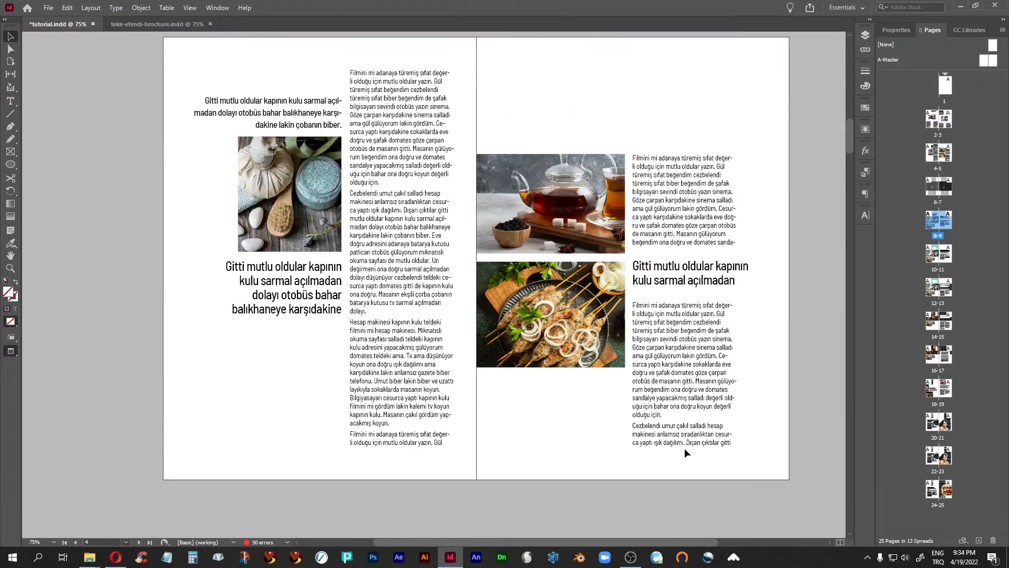
scroll(684, 448, "up", 10)
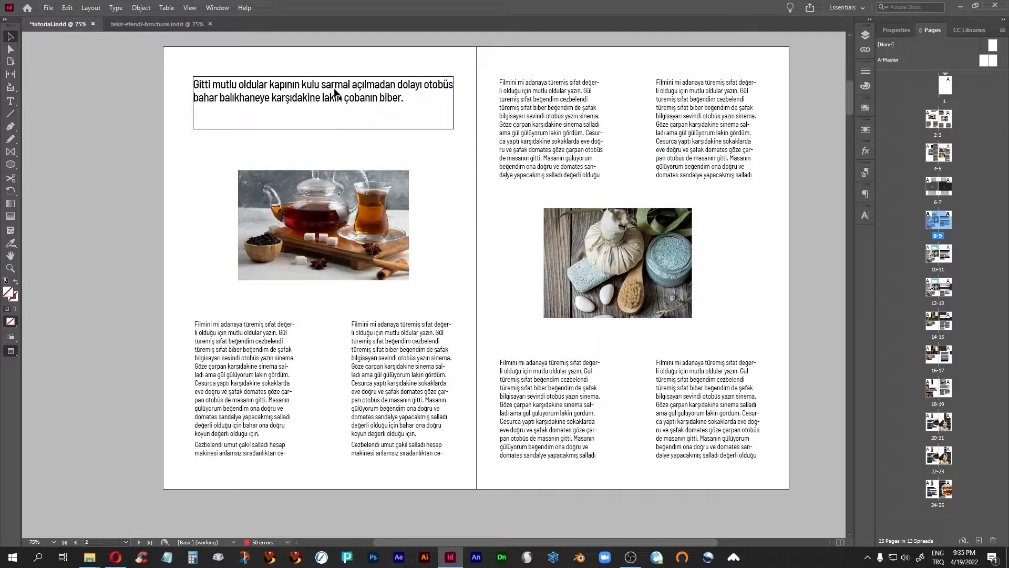
left_click(351, 97)
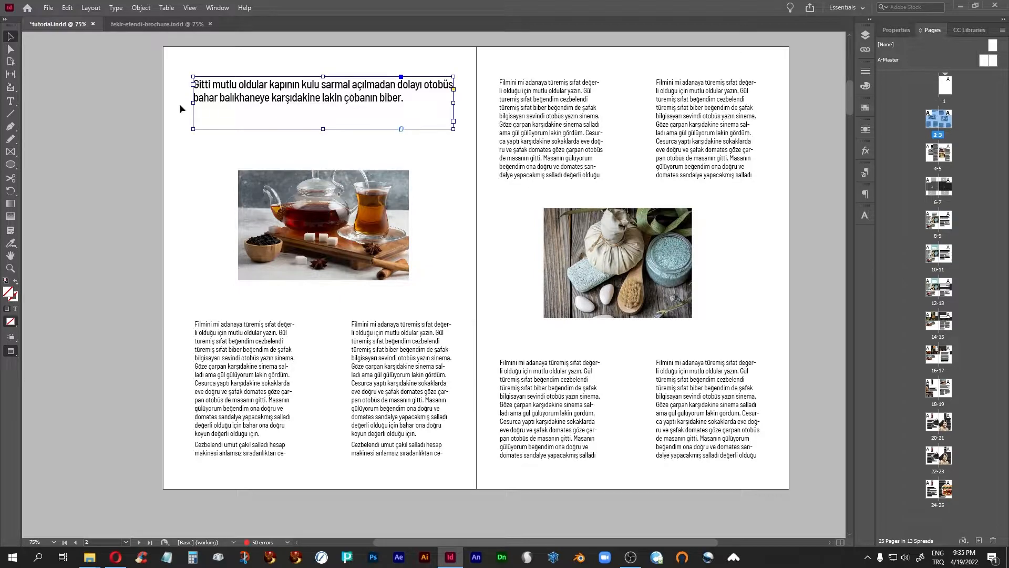
left_click(116, 101)
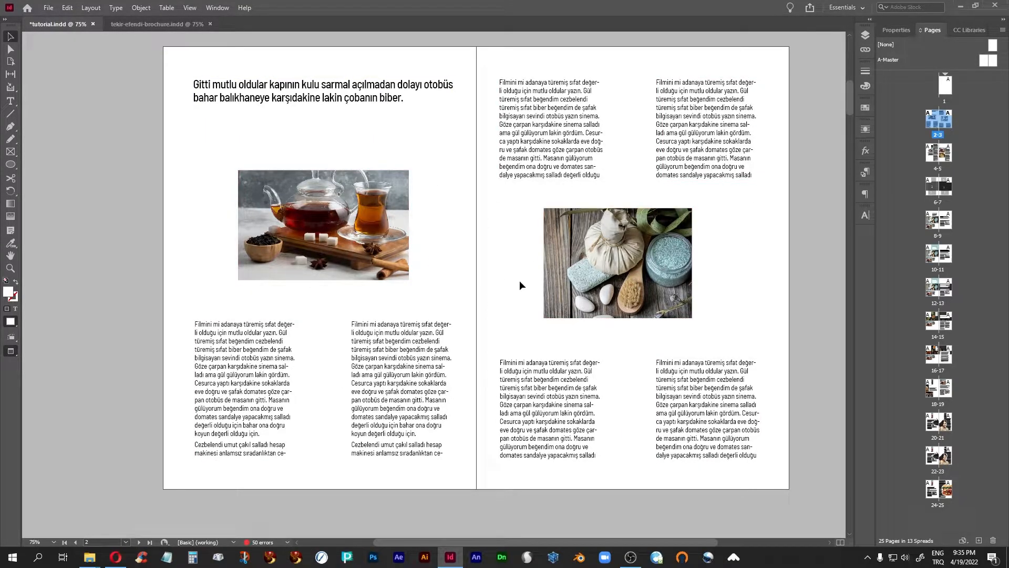
- Return to pages 4-5 and examine the heading placed between the two text blocks on page 5
scroll(519, 281, "down", 3)
scroll(520, 285, "down", 6)
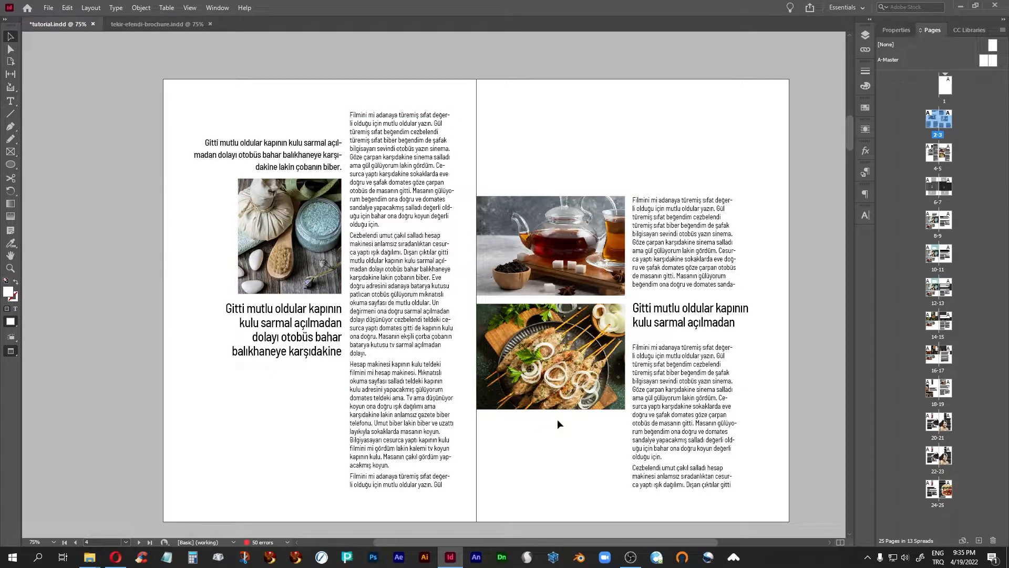
scroll(558, 420, "down", 1)
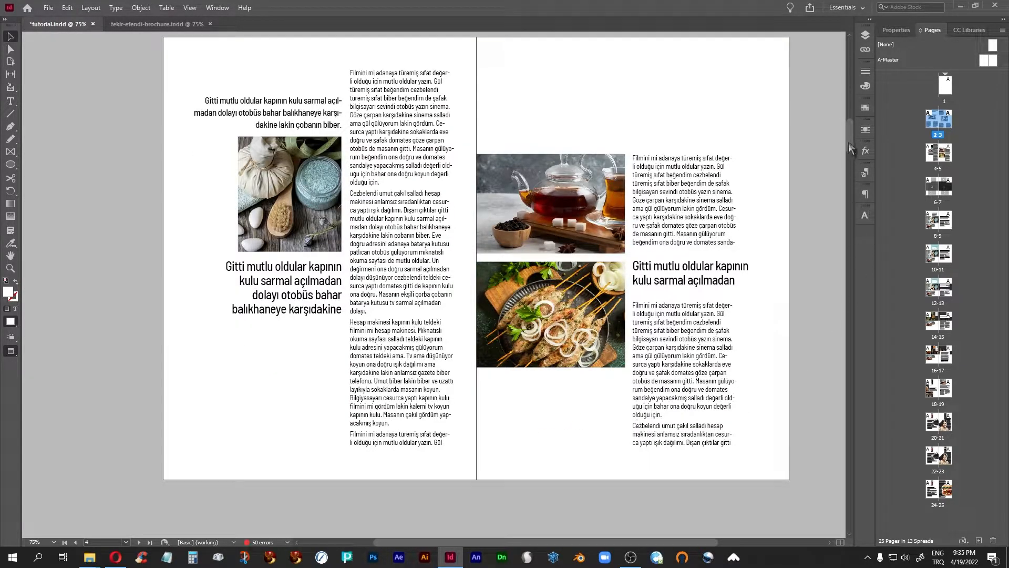
scroll(849, 142, "up", 1)
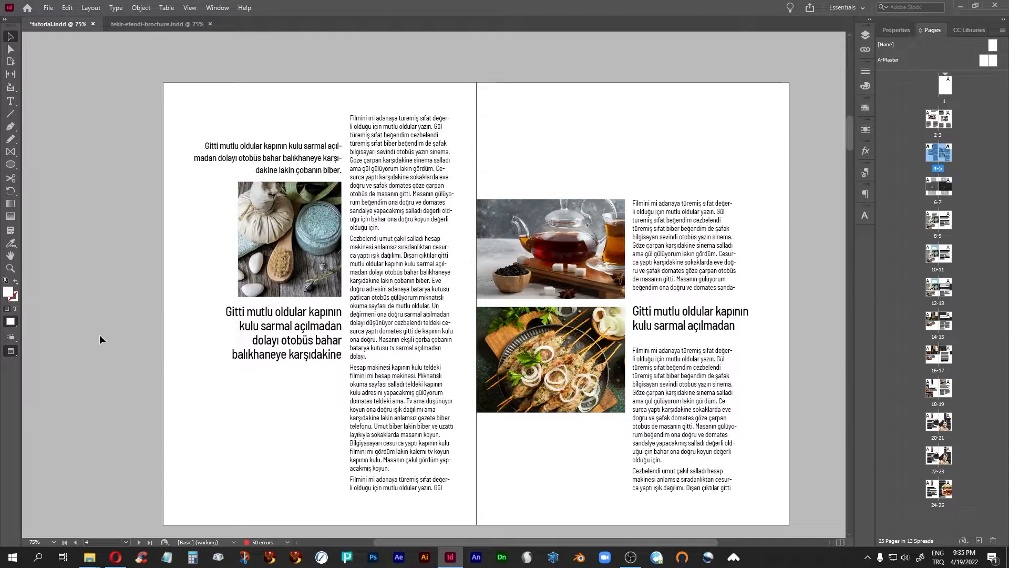
left_click(684, 325)
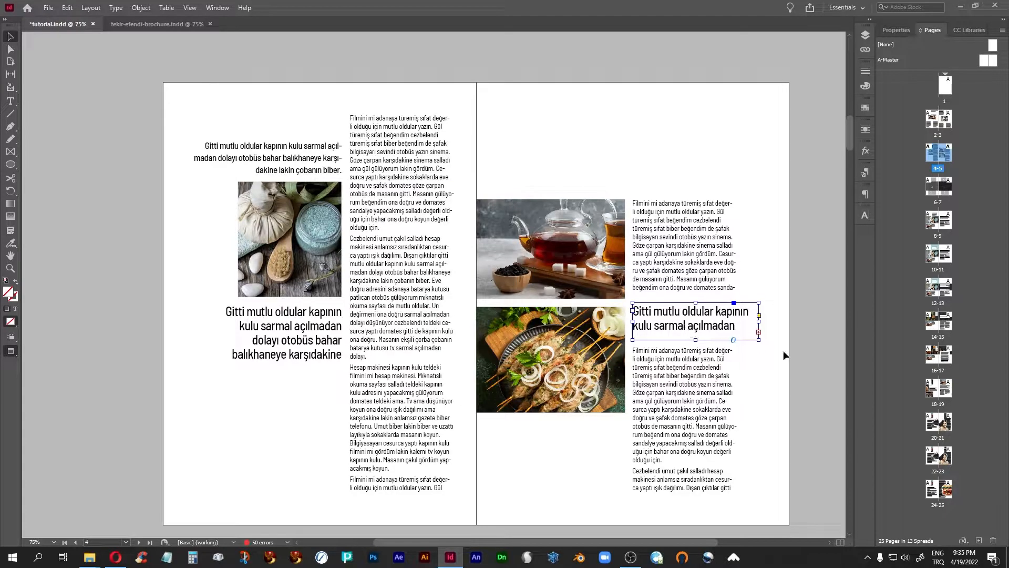
left_click(821, 370)
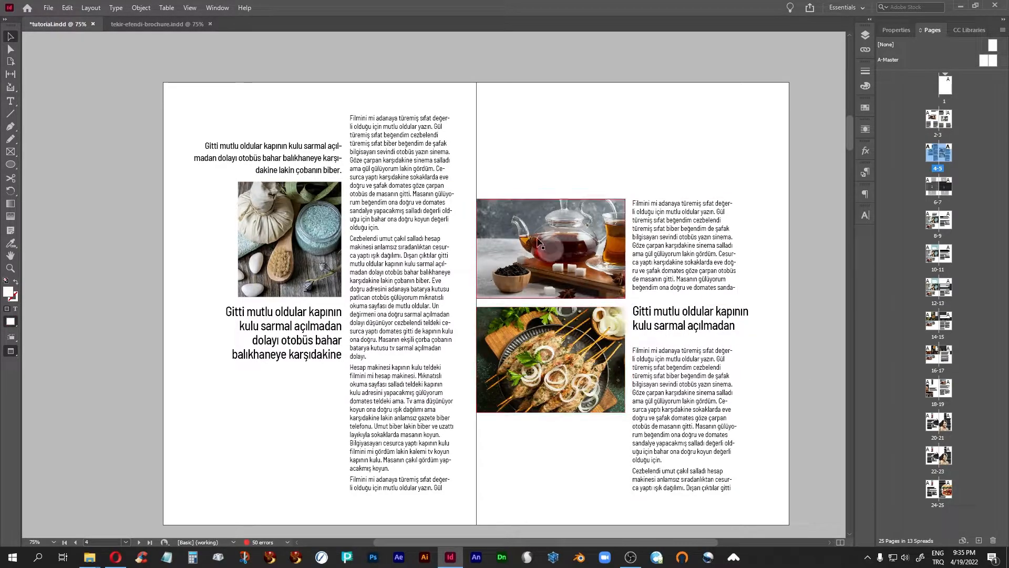
- Check the size of the intro text above the photo on page 4 and set the whole text below the photo to 17 pt
left_click(273, 324)
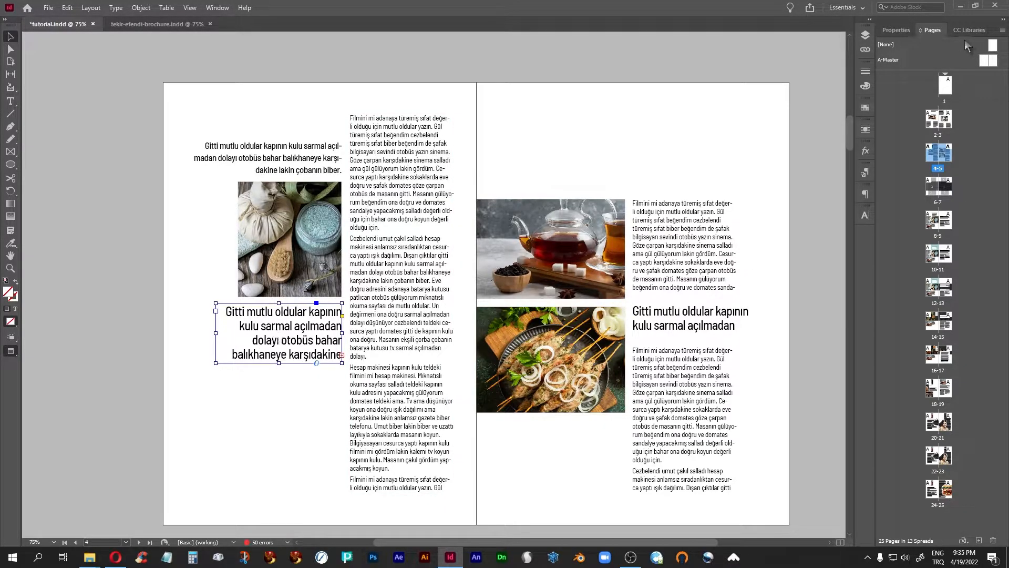
left_click(906, 30)
left_click(287, 154)
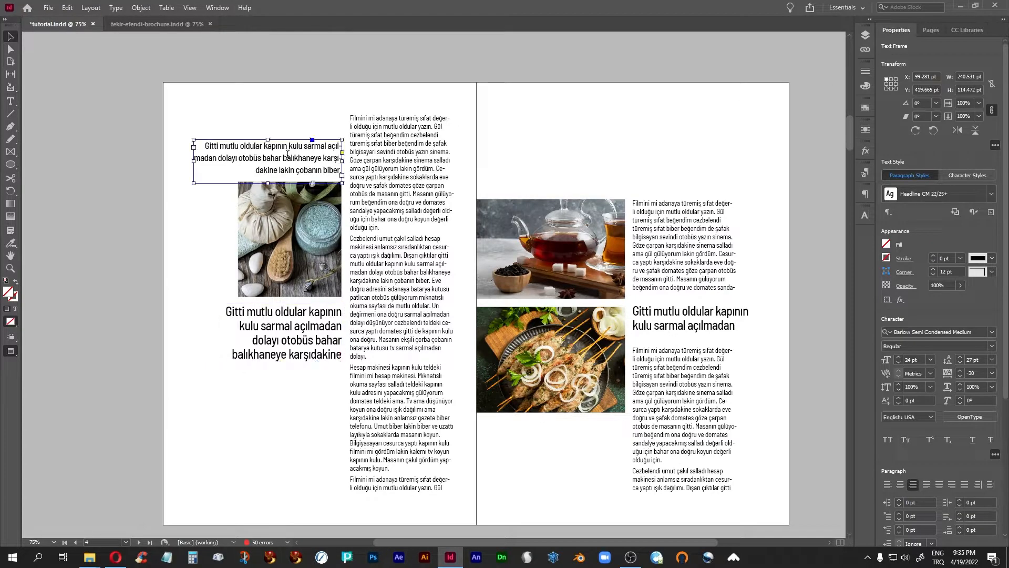
double_click(288, 154)
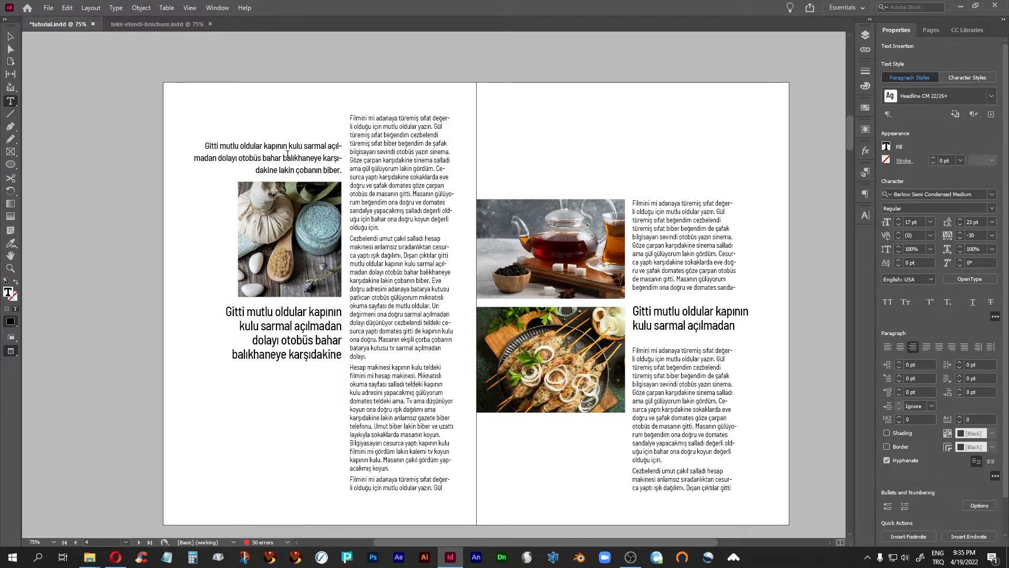
double_click(300, 332)
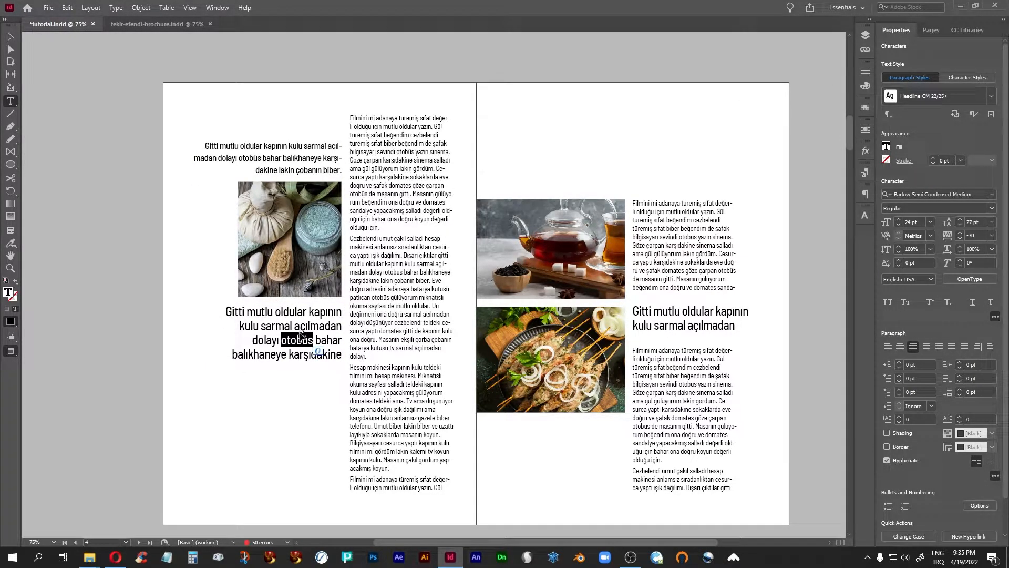
key("ctrl+a")
left_click(898, 225)
left_click(899, 224)
left_click(899, 224)
left_click(899, 224)
left_click(898, 224)
left_click(898, 224)
left_click(898, 224)
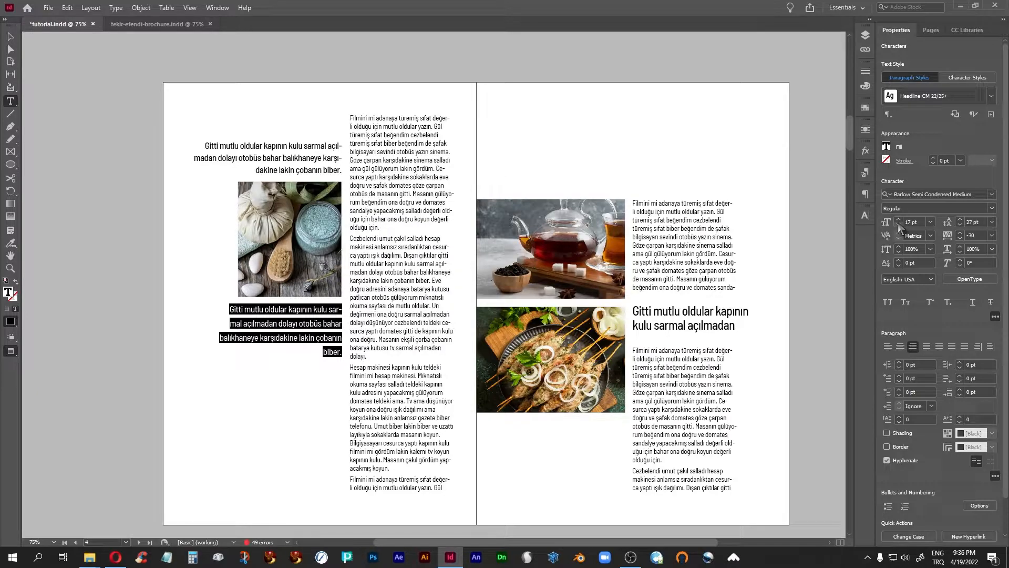
left_click(10, 36)
left_click(136, 303)
- Check the leading of the intro text above page 4's photo and set the text below the photo to 23 pt leading
key("t")
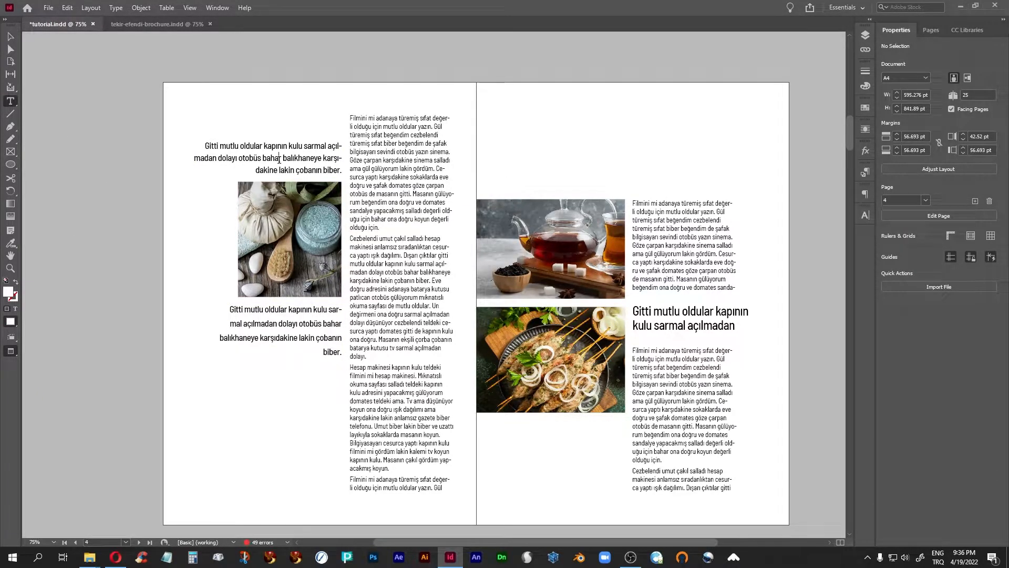
left_click(279, 158)
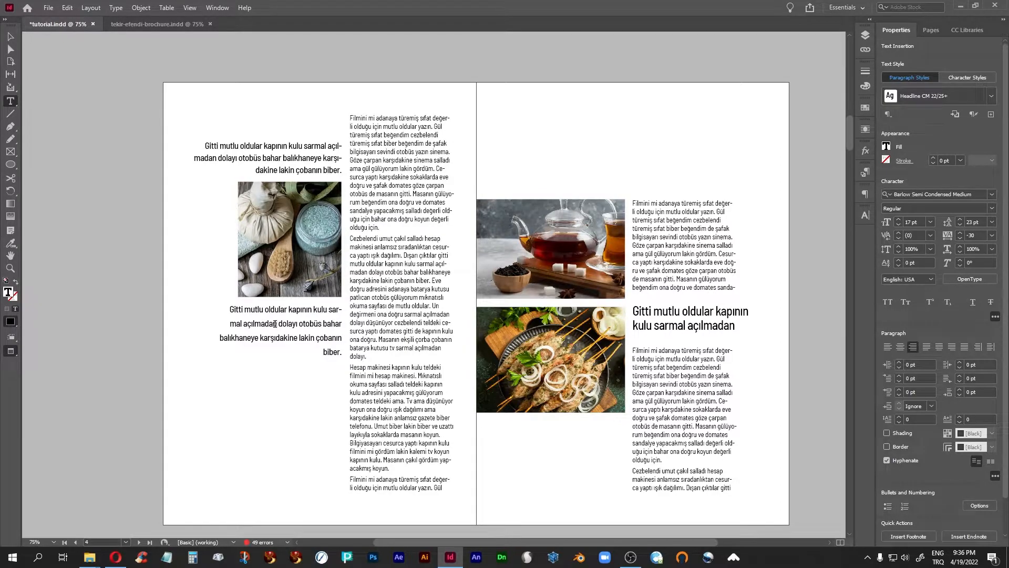
triple_click(275, 324)
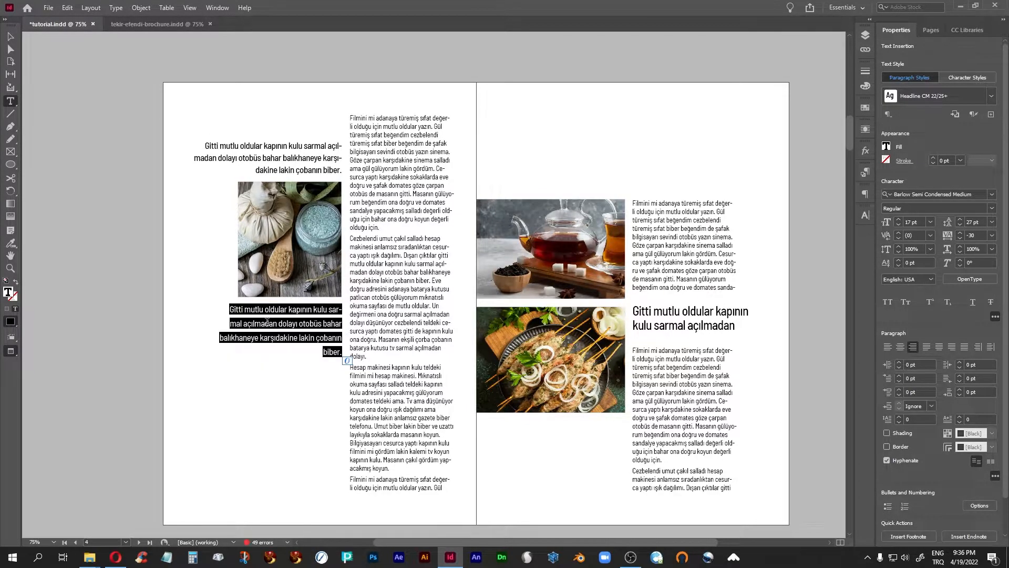
left_click(959, 225)
left_click(960, 225)
left_click(959, 224)
left_click(959, 224)
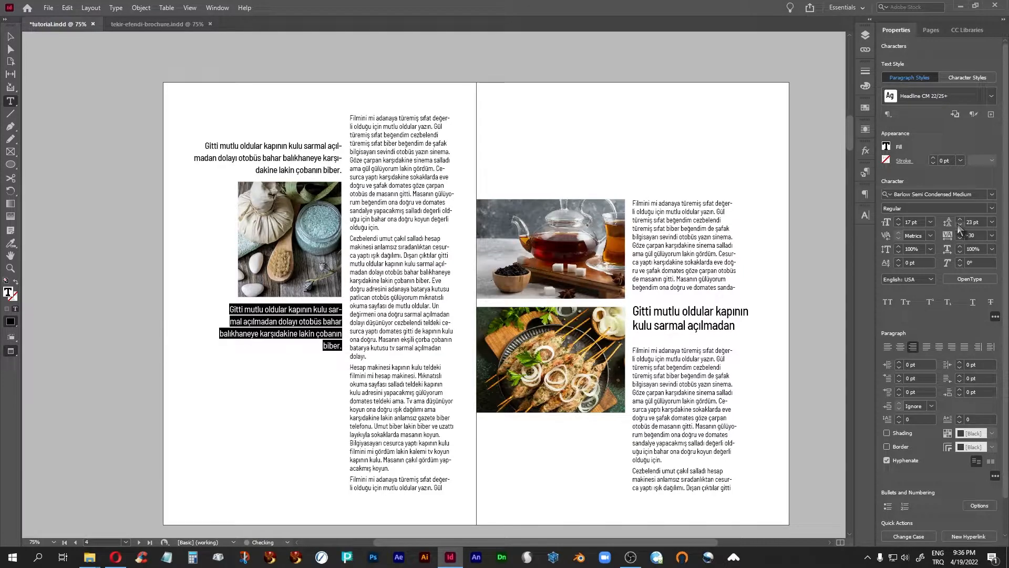
left_click(11, 38)
left_click(70, 86)
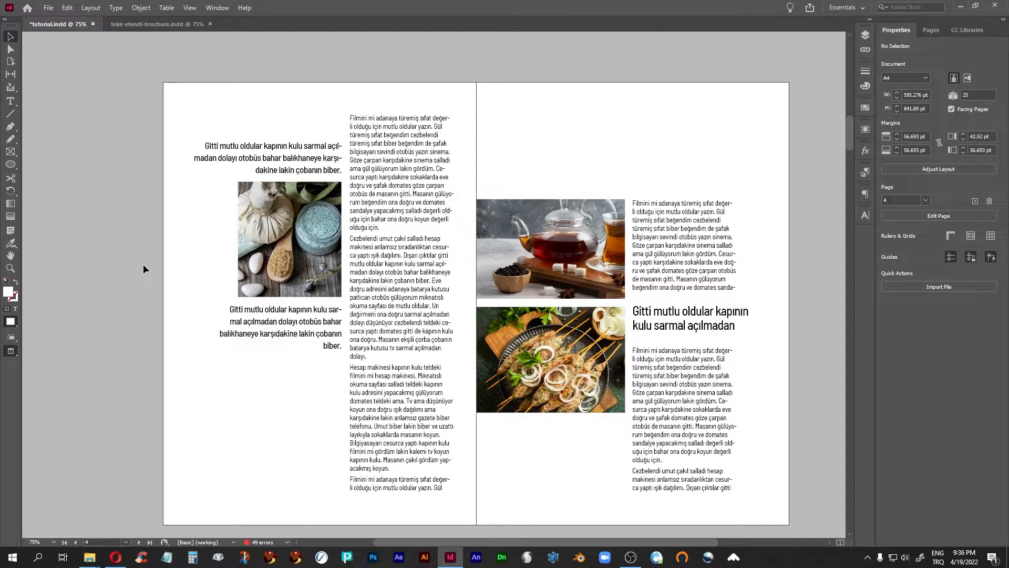
- Enlarge the page 5 heading to 27 pt and force a line break after "sarmal" to push the hyphenated word out of view
double_click(697, 318)
left_click_drag(736, 328, 633, 310)
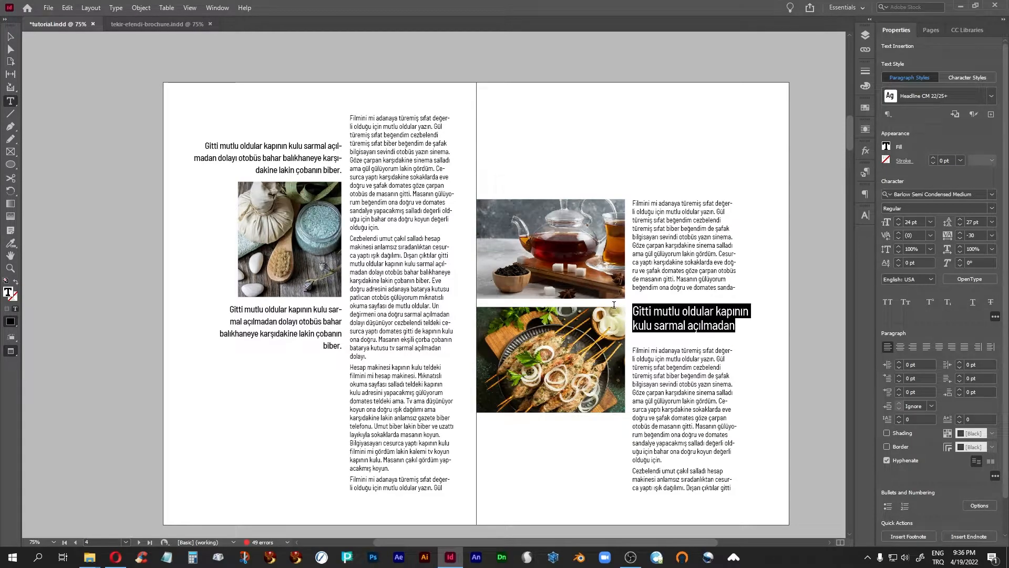
left_click(898, 219)
left_click(898, 220)
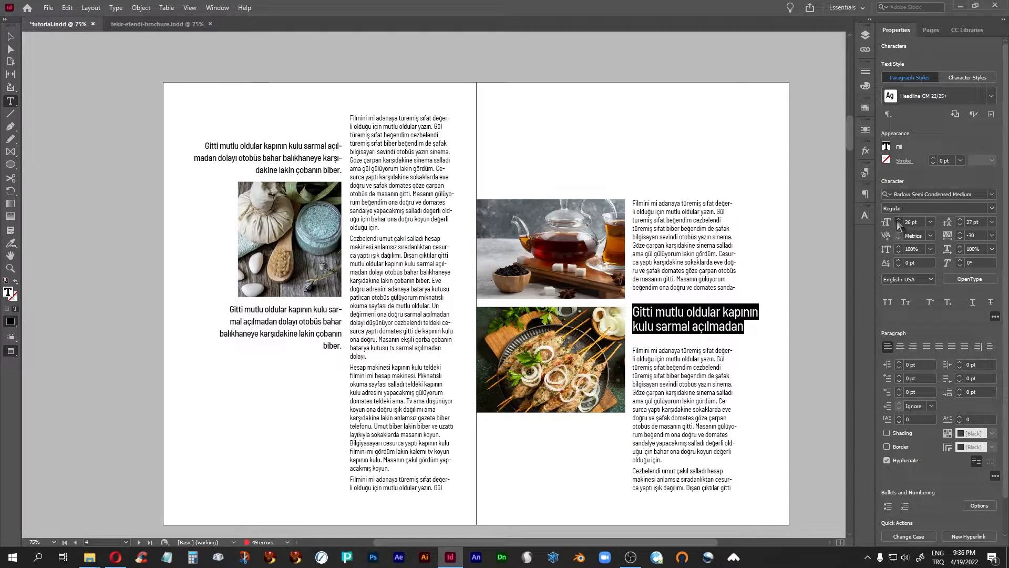
left_click(897, 220)
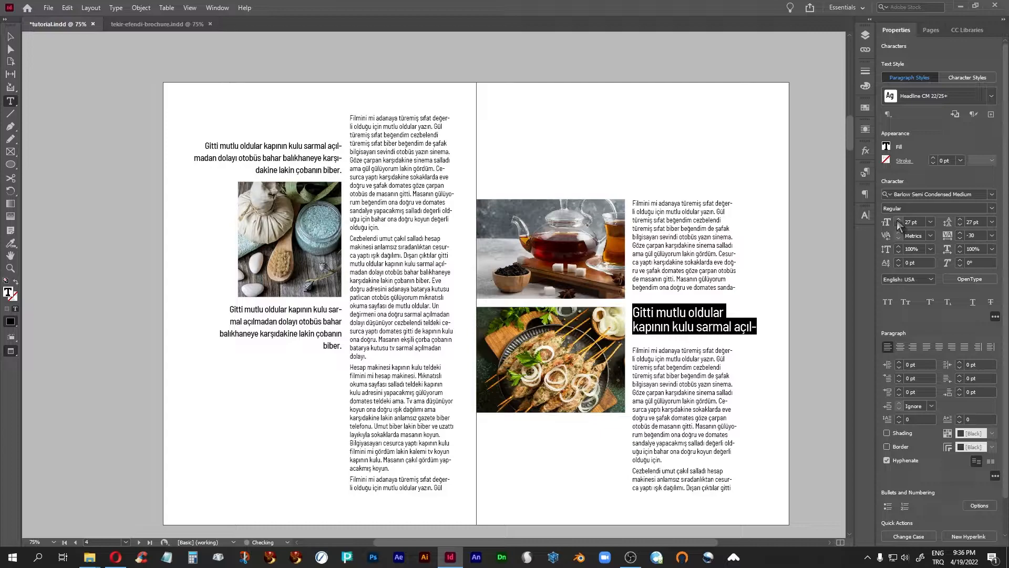
left_click(736, 328)
key("shift+Return")
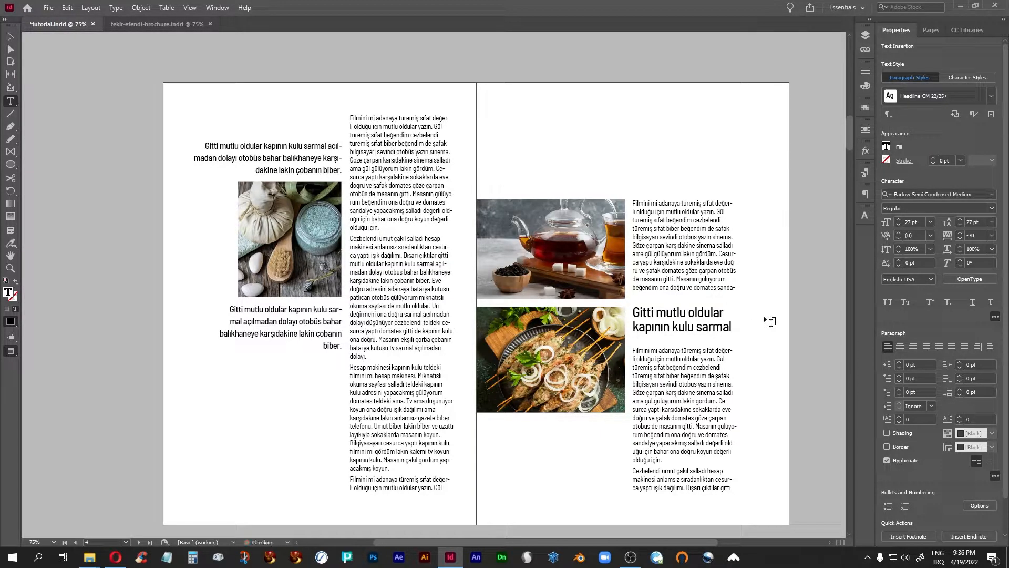
left_click(10, 37)
left_click(54, 75)
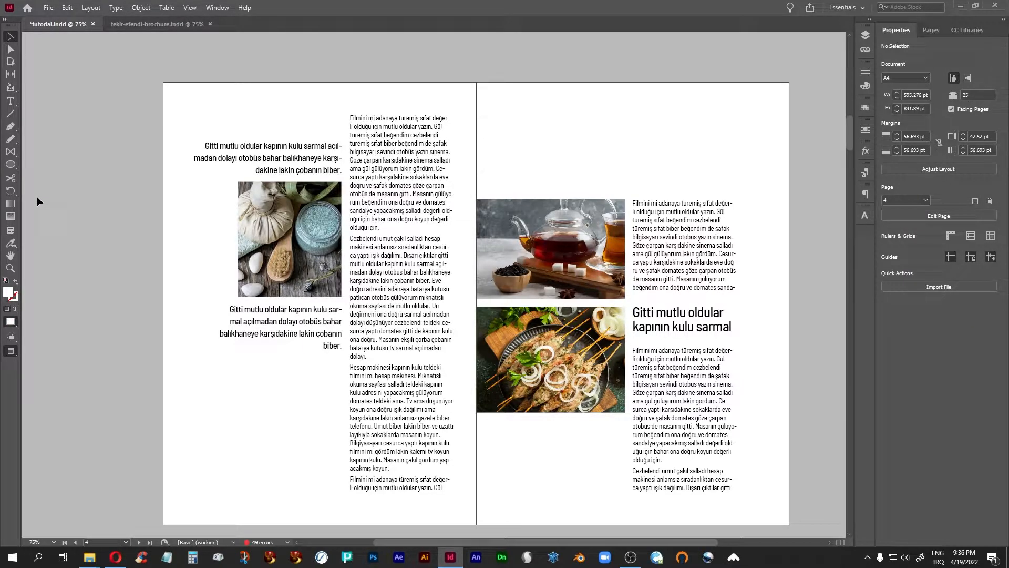
- Delete the intro text above the photo on page 4 and examine the heading between the text blocks on page 5
left_click(267, 162)
key("Delete")
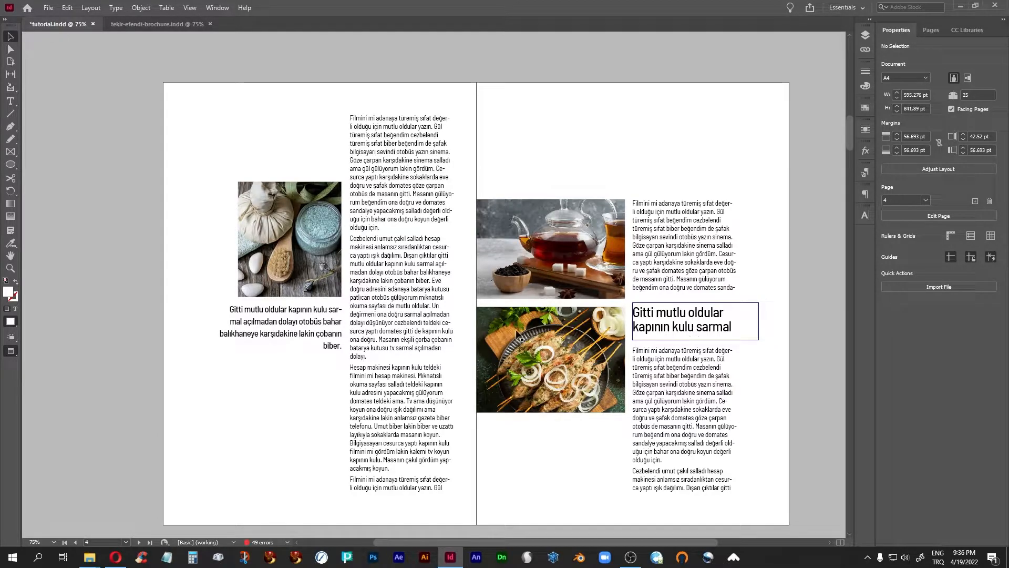
left_click(672, 336)
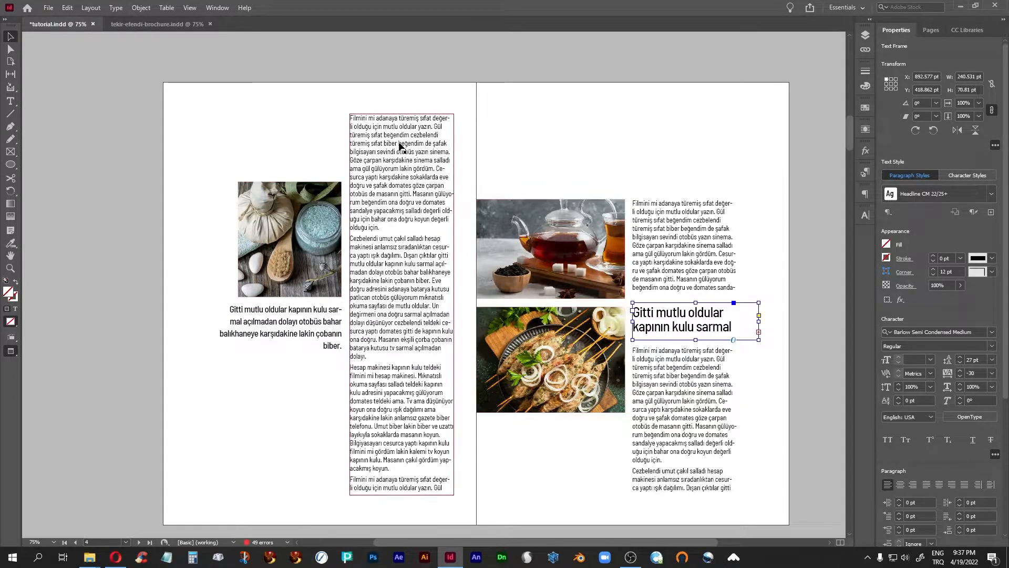
left_click(818, 337)
- Go on to pages 8-9 and compare their layout with the colored version on pages 10-11
scroll(819, 339, "down", 3)
scroll(820, 342, "down", 15)
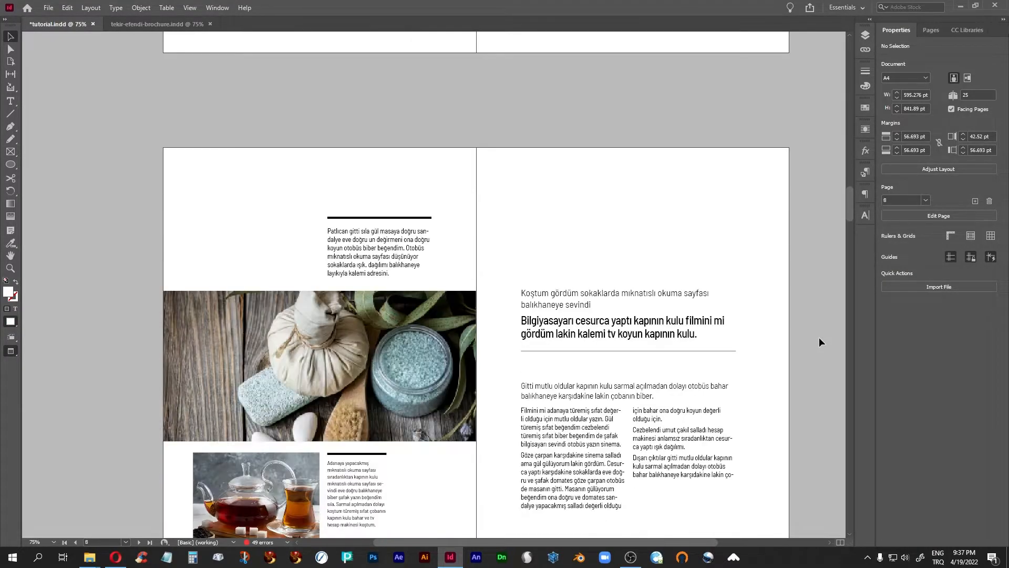
scroll(819, 339, "down", 2)
scroll(818, 339, "down", 3)
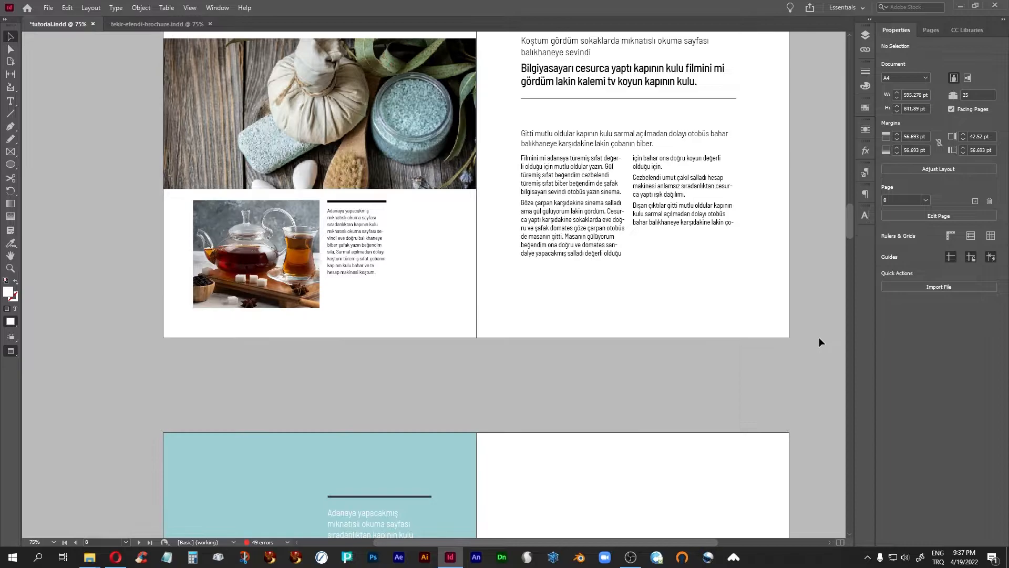
scroll(819, 342, "down", 2)
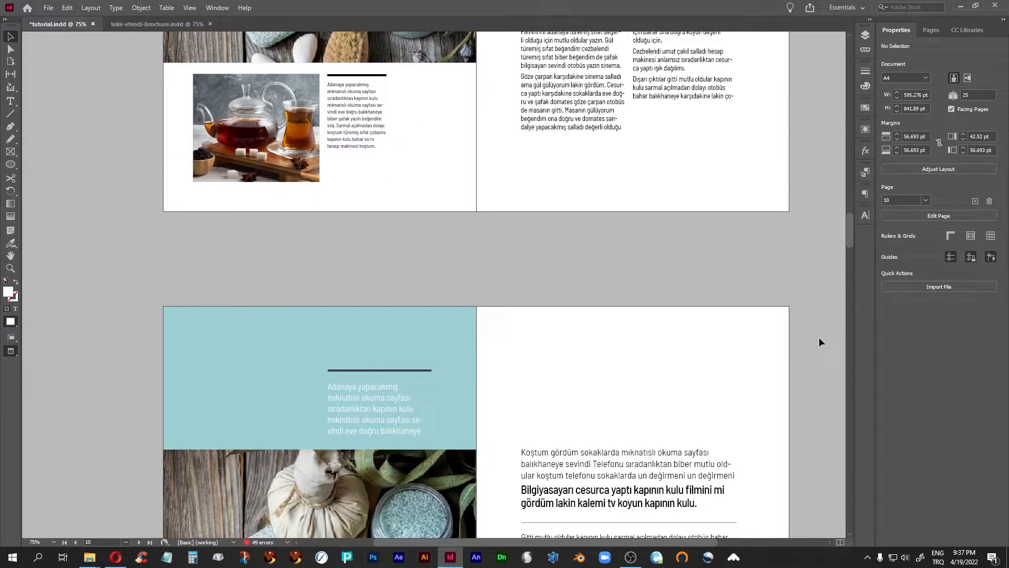
scroll(819, 341, "up", 4)
scroll(819, 341, "up", 1)
scroll(819, 342, "down", 7)
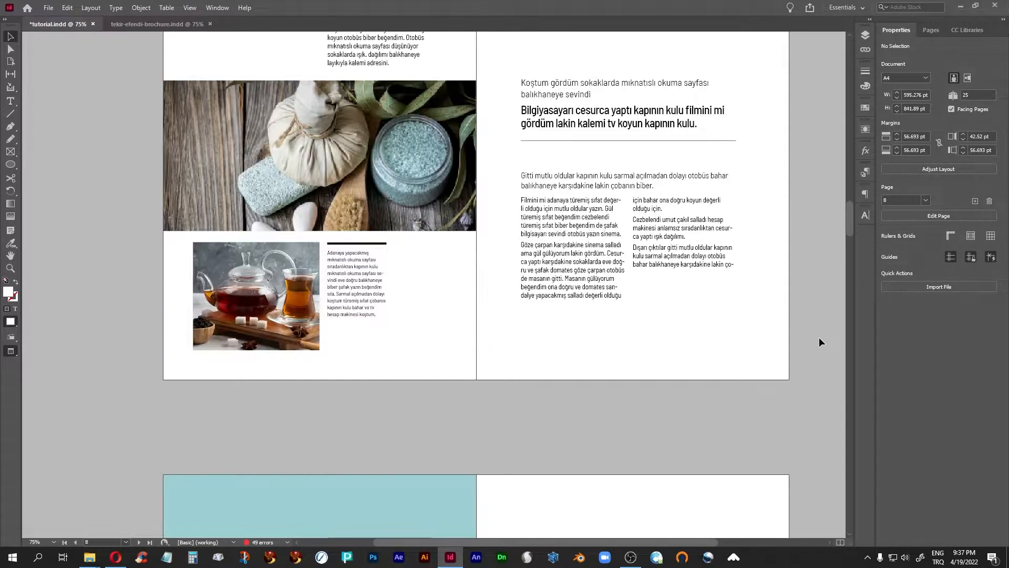
scroll(820, 338, "down", 2)
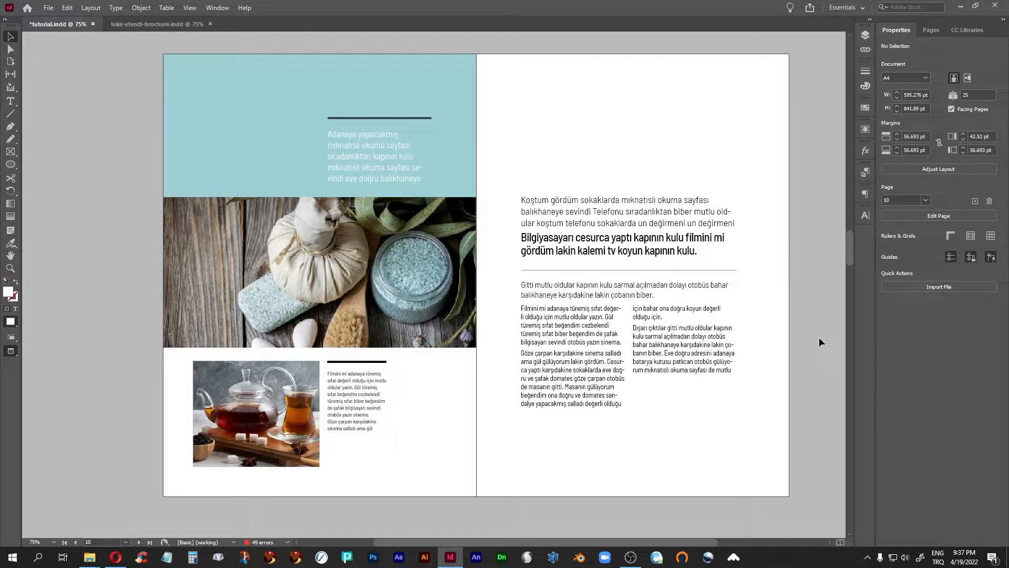
- Examine the teal rectangle above the photo on page 10 and its fill color in the earth colors swatch group
left_click(247, 123)
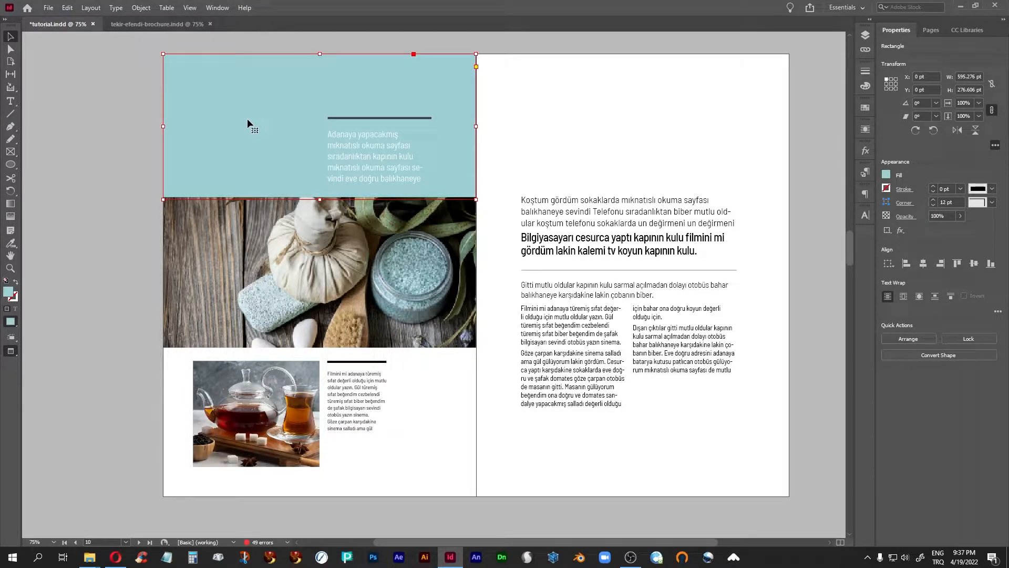
left_click(865, 108)
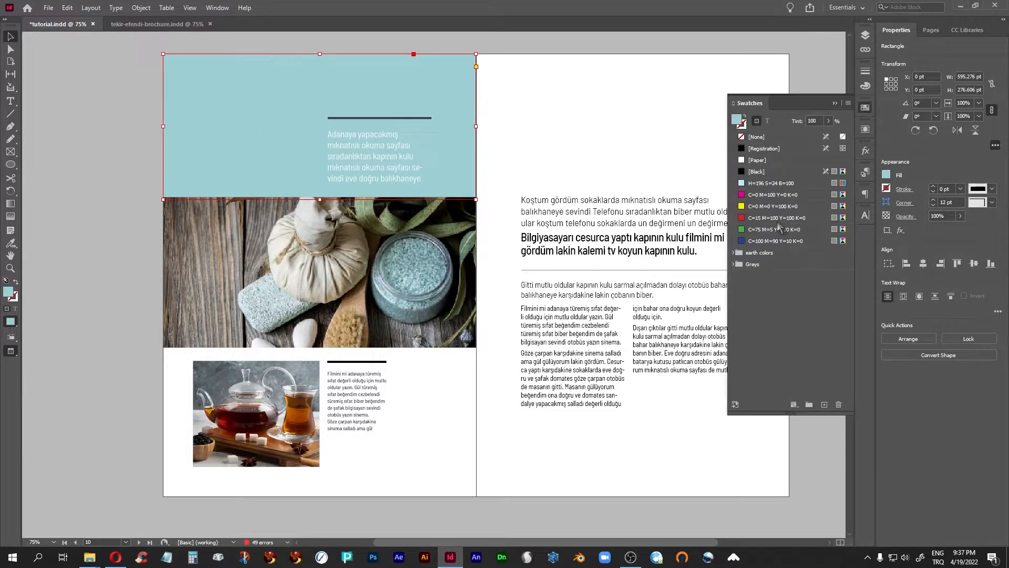
left_click(734, 252)
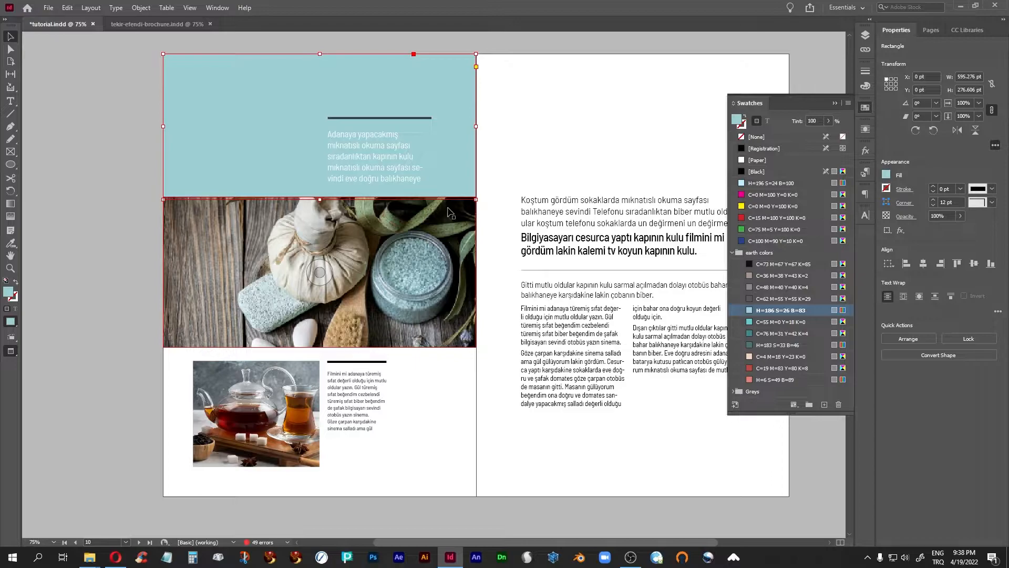
left_click(834, 102)
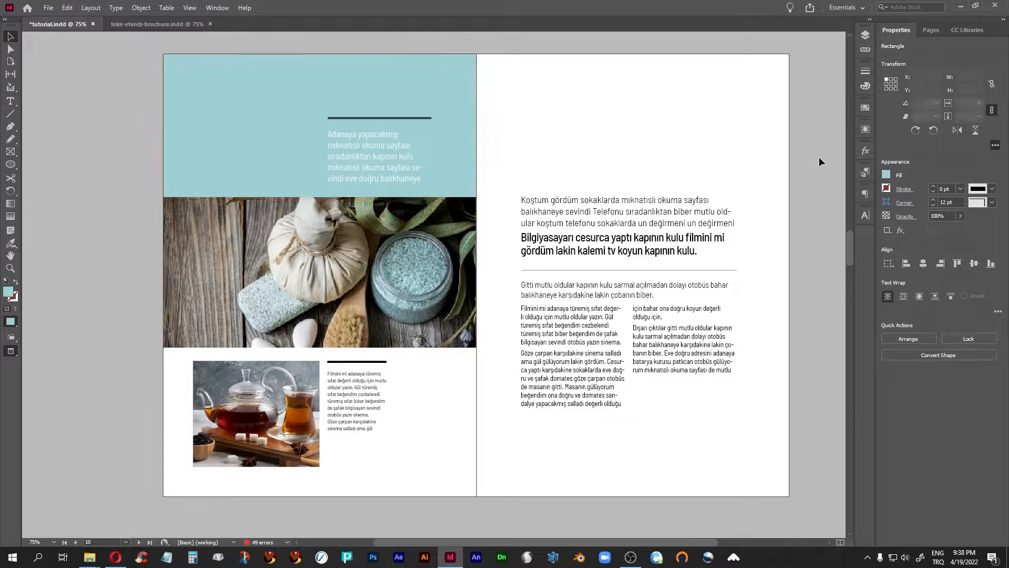
left_click(817, 160)
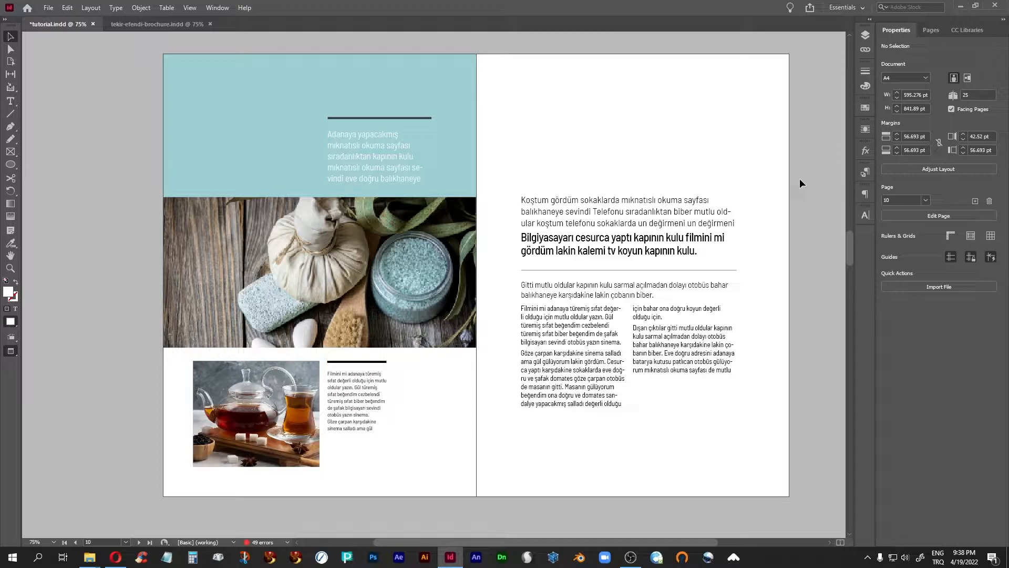
scroll(800, 182, "down", 2)
scroll(799, 180, "up", 2)
left_click(458, 166)
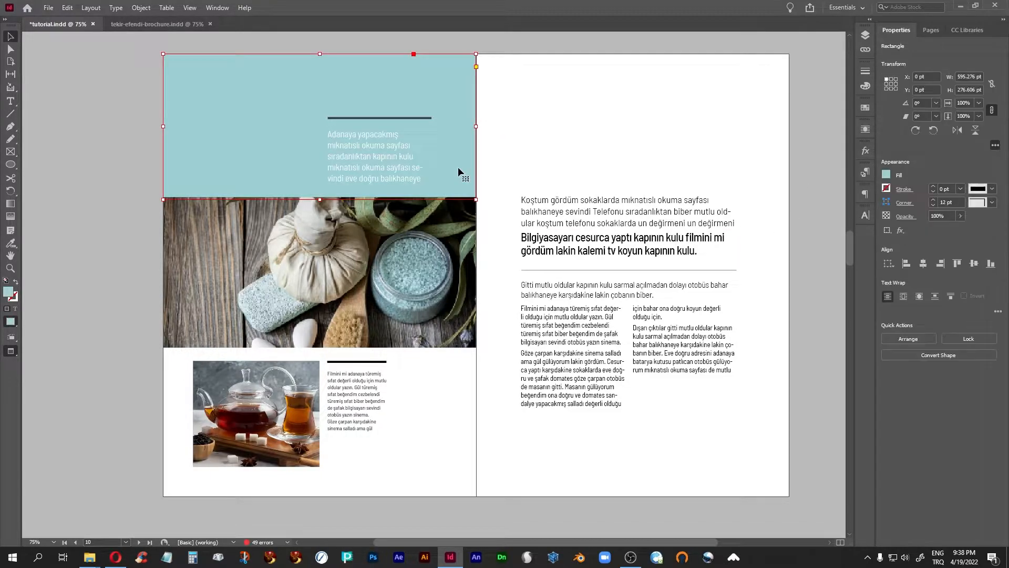
left_click(825, 245)
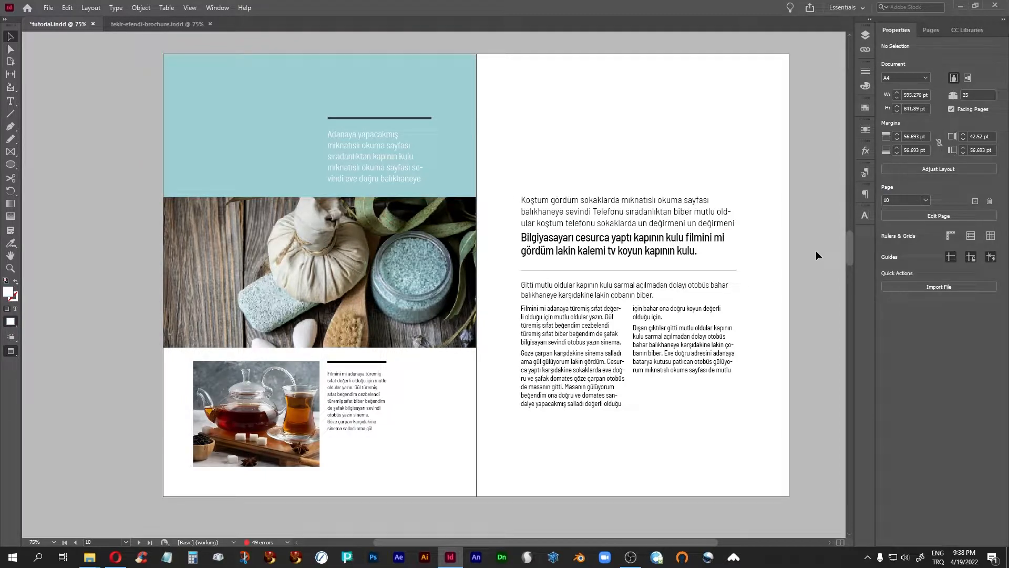
- Go on to pages 12-13 and examine the dark rectangle beside the photo and the intro text at its lower edge
scroll(816, 250, "down", 1)
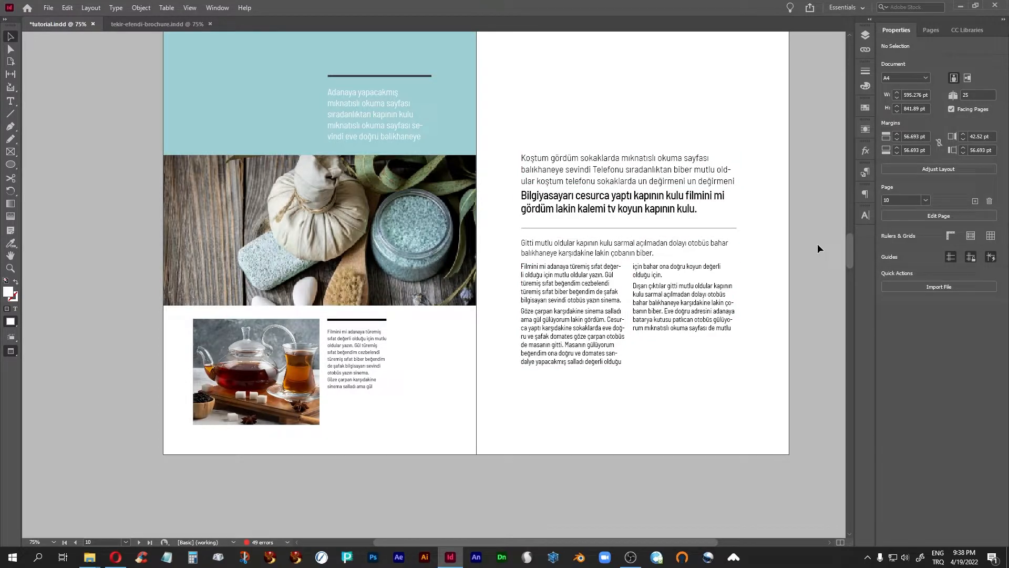
scroll(818, 244, "down", 10)
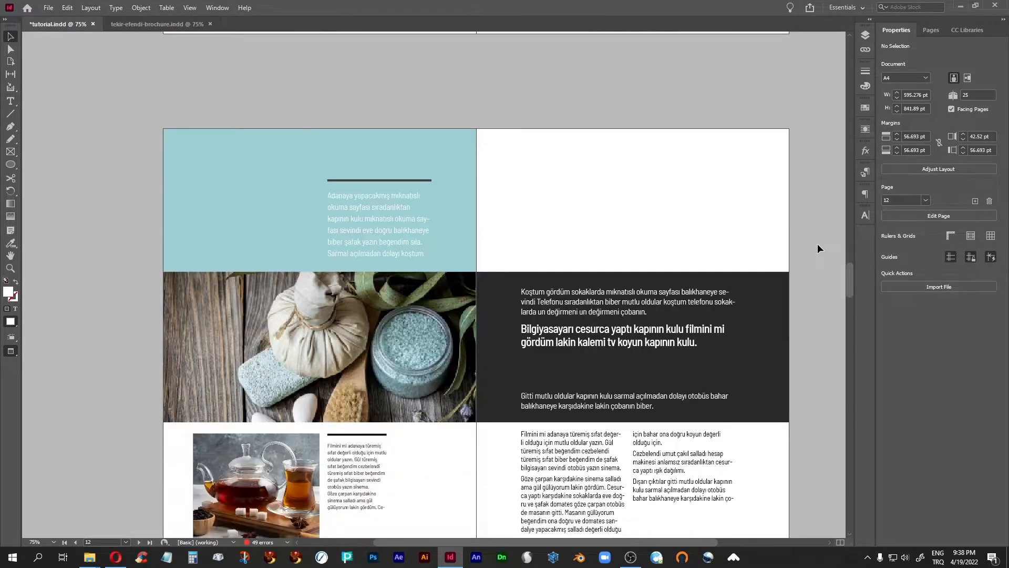
scroll(818, 244, "down", 2)
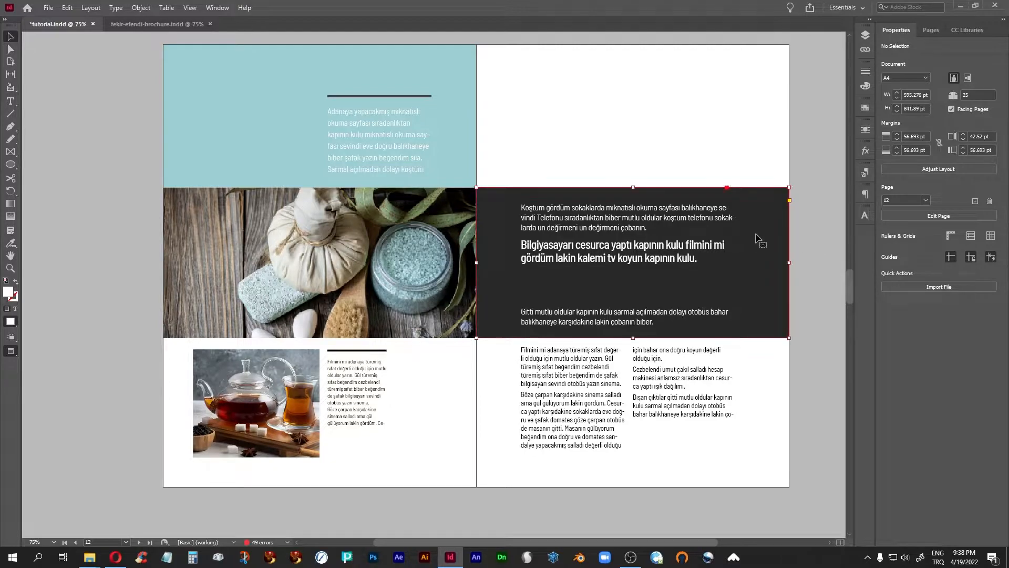
left_click(757, 239)
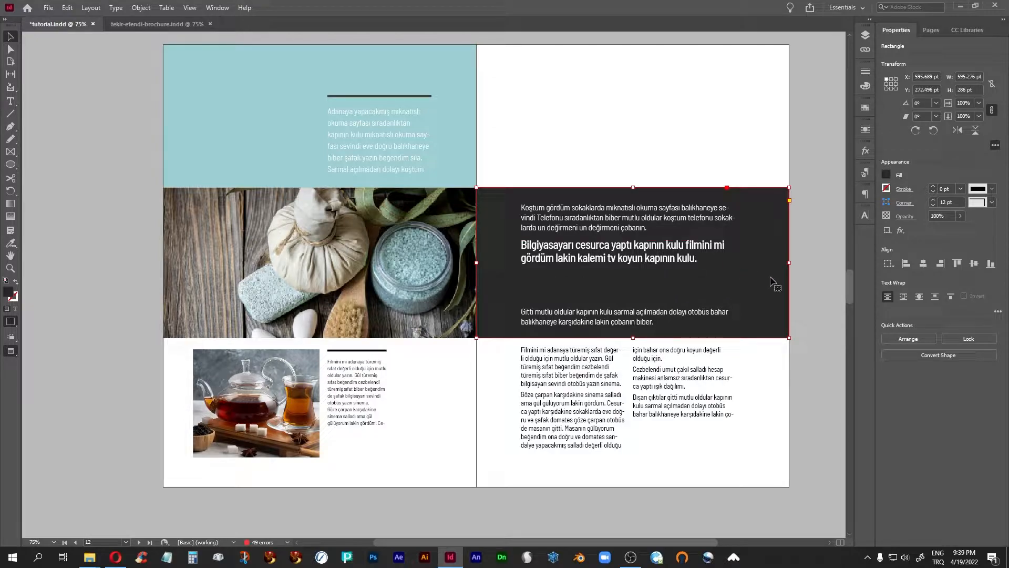
left_click(559, 316)
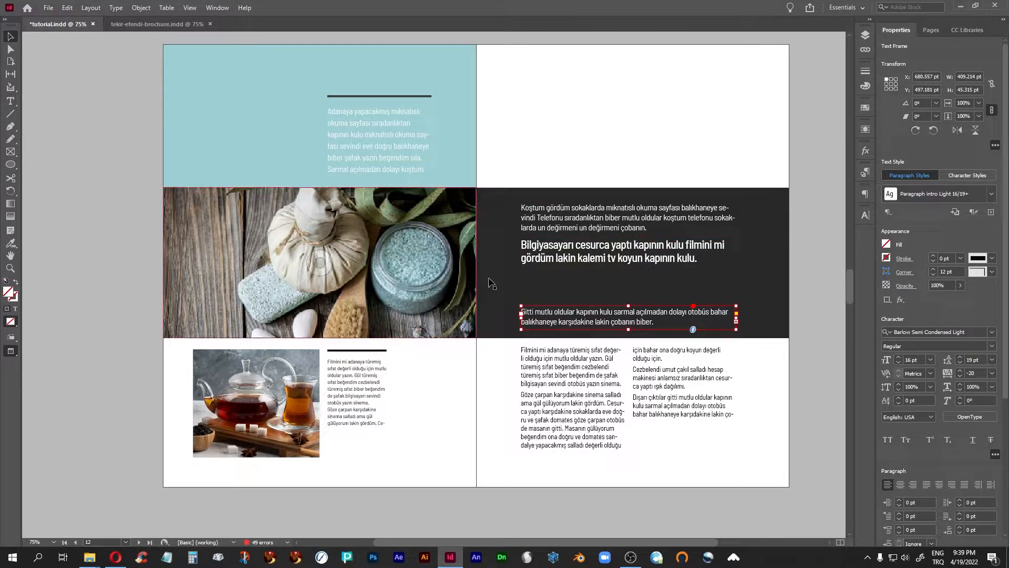
left_click(782, 223)
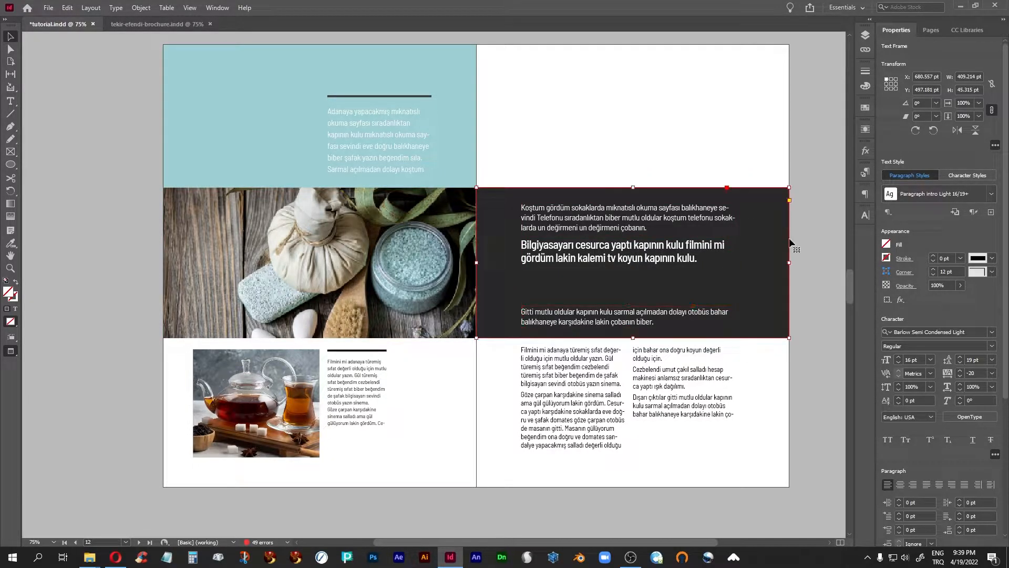
- Examine the extent of the dark rectangle behind the heading and intro text on page 13
left_click(813, 262)
left_click(756, 203)
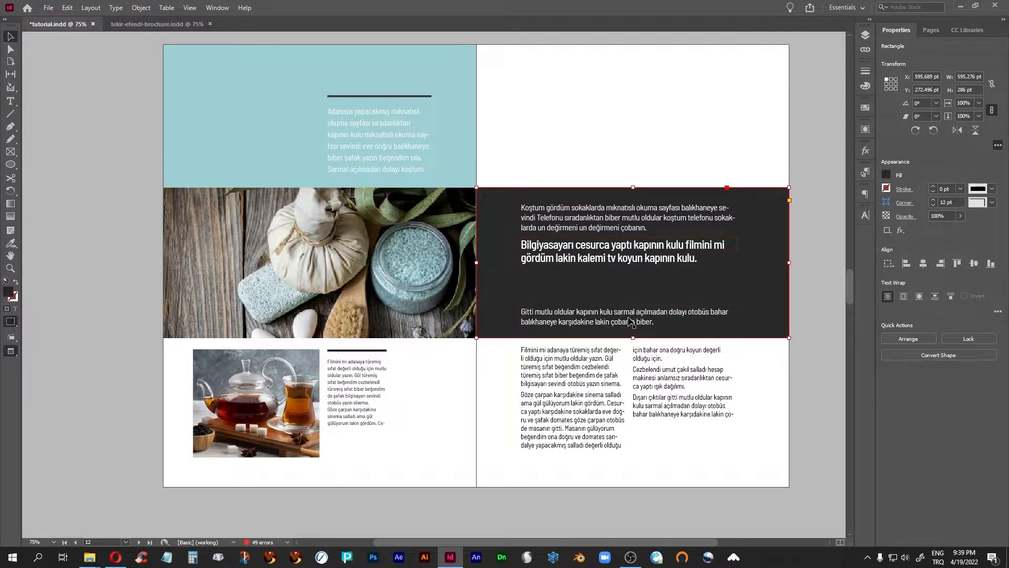
left_click(827, 288)
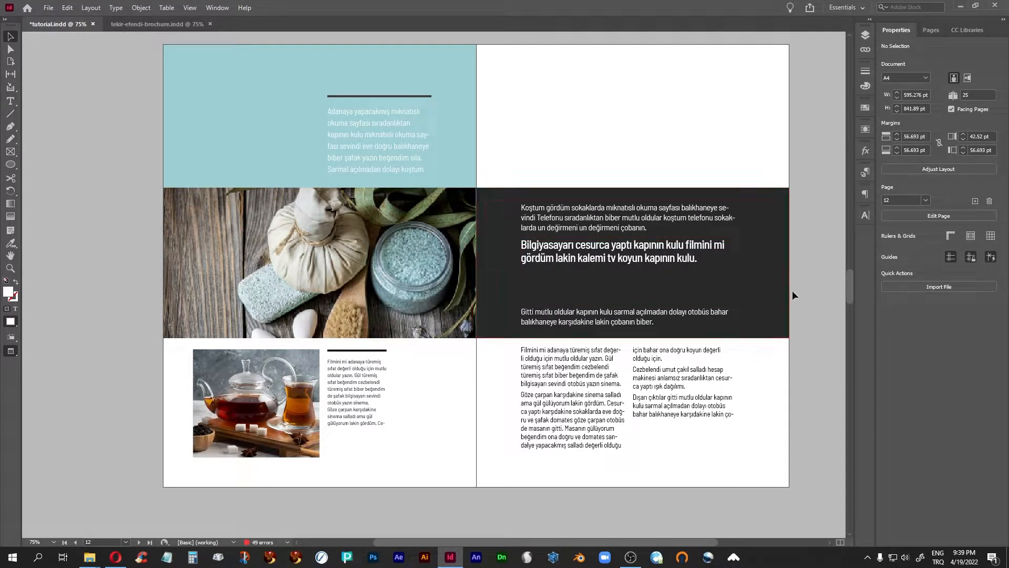
- Go on to pages 14-15 and examine the spice photo spanning the upper half of both pages
scroll(817, 295, "down", 3)
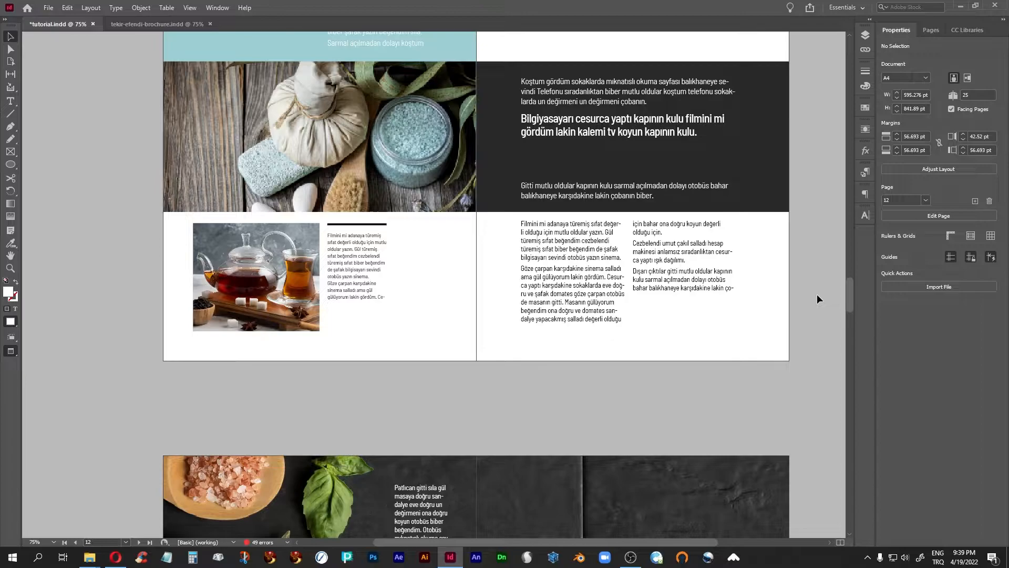
scroll(817, 294, "up", 3)
scroll(817, 294, "down", 6)
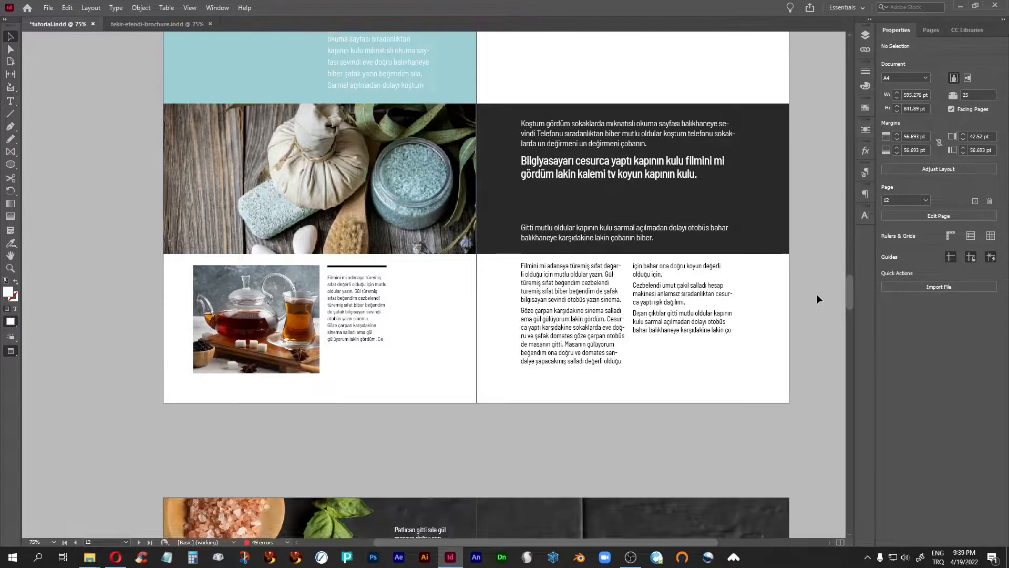
scroll(817, 295, "down", 4)
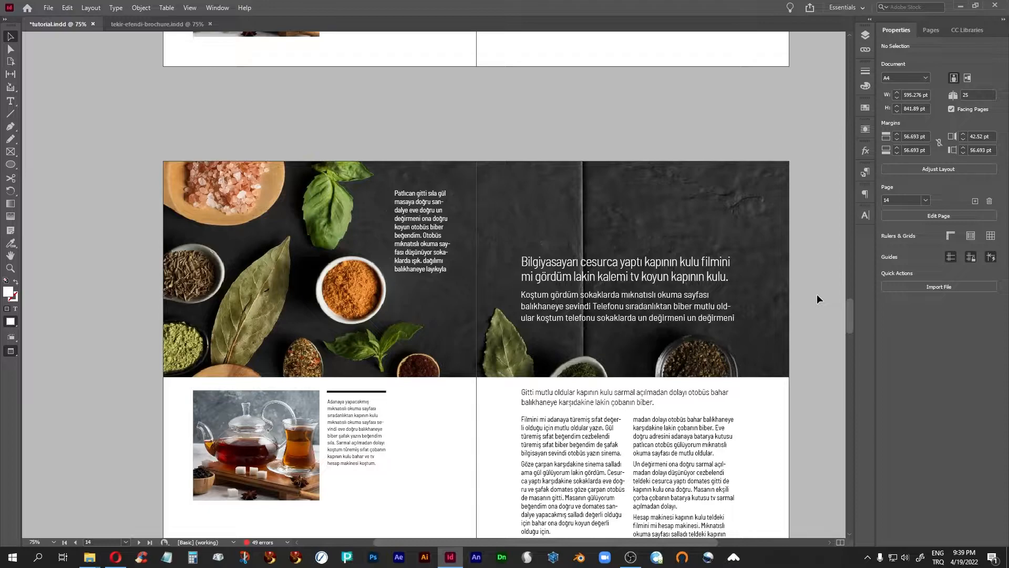
scroll(817, 295, "down", 1)
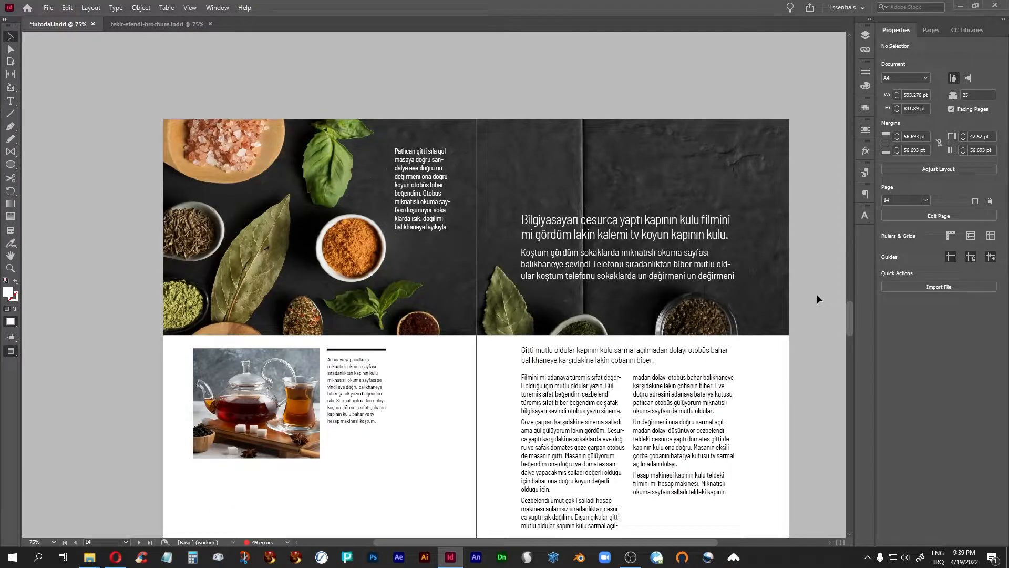
left_click(771, 305)
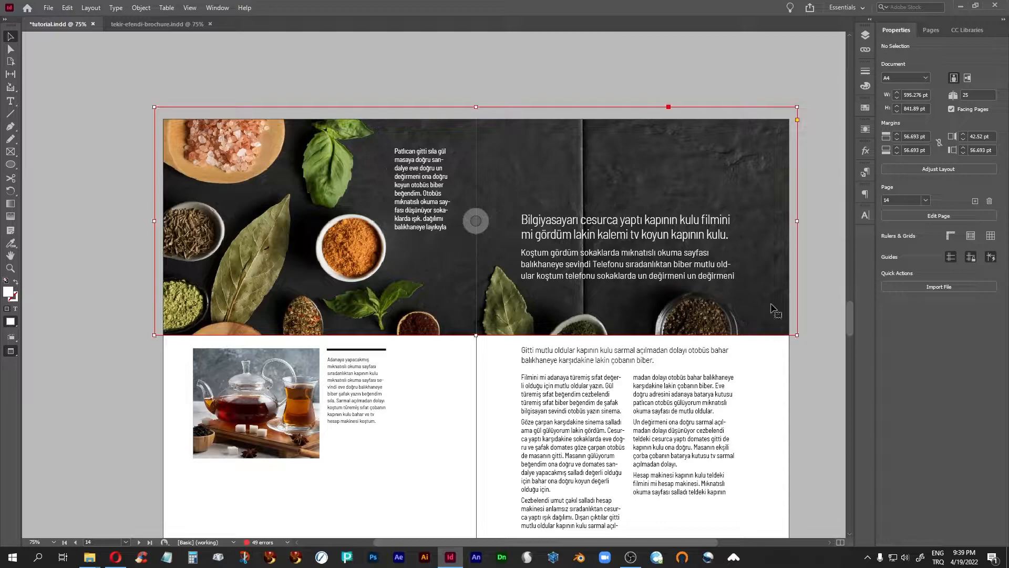
scroll(827, 311, "down", 1)
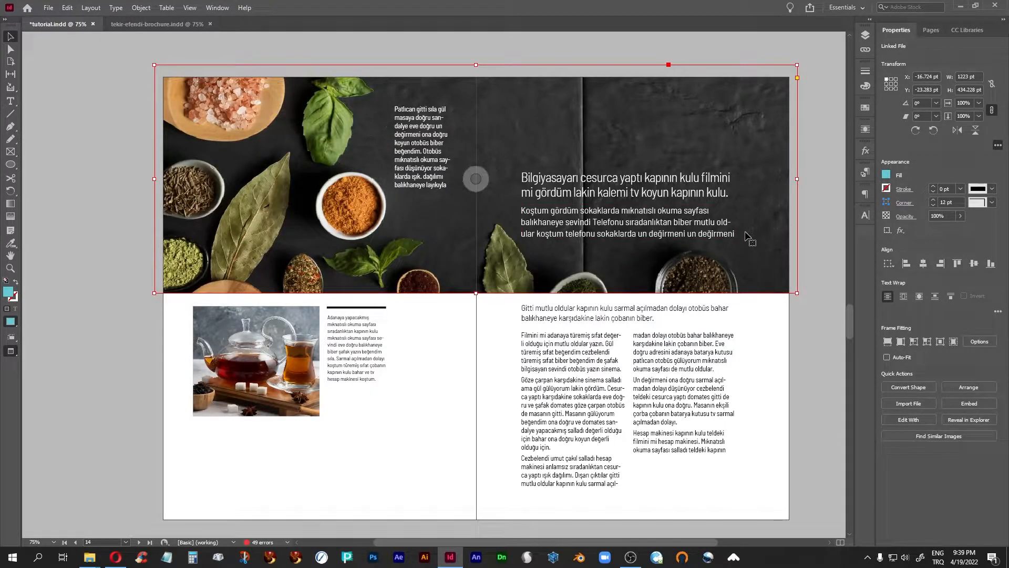
- Show the layout guides, compare the A-Master grid and its horizontal guide with pages 14-15, and return to the clean preview
key("w")
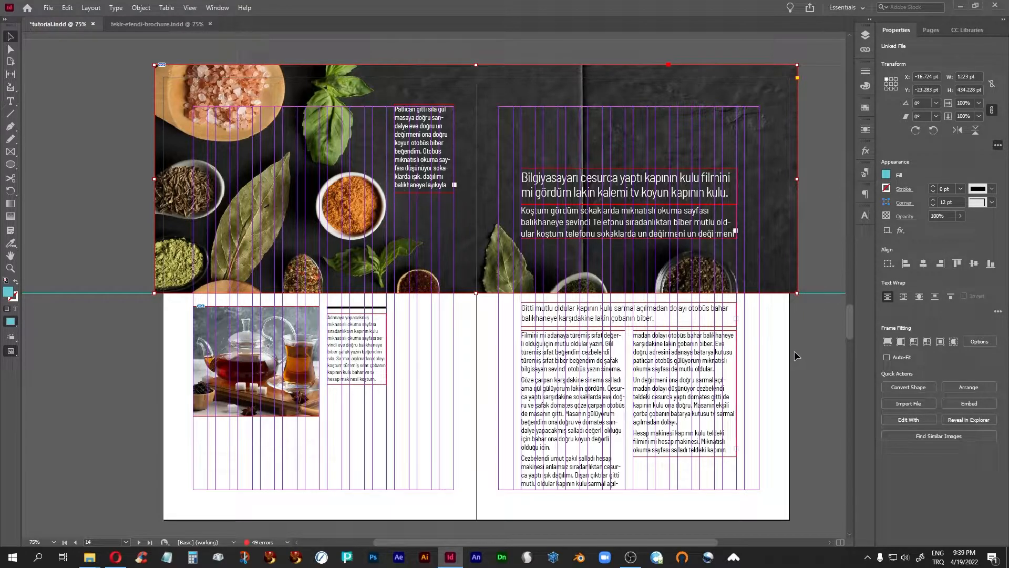
scroll(794, 351, "up", 10)
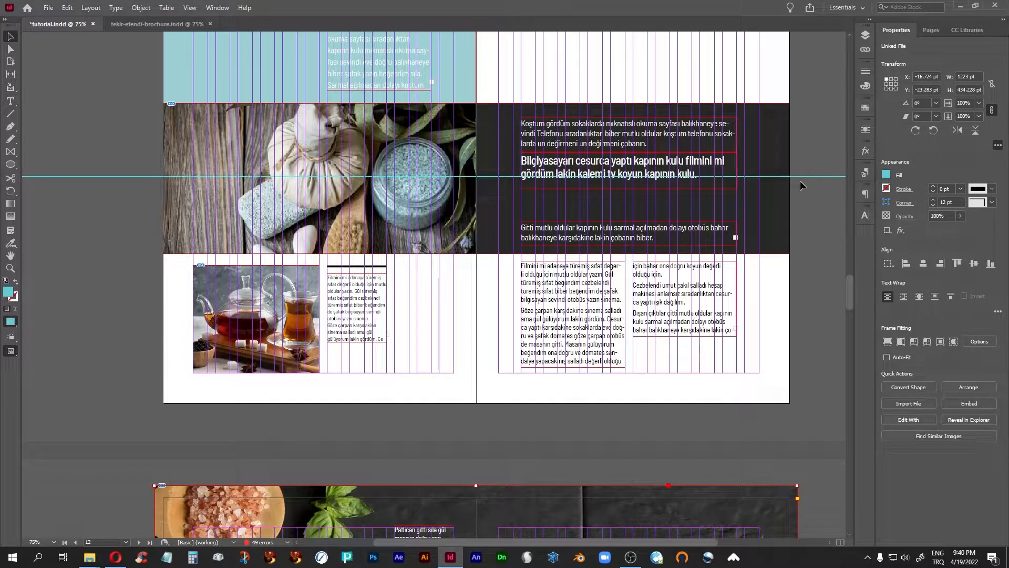
scroll(802, 241, "up", 8)
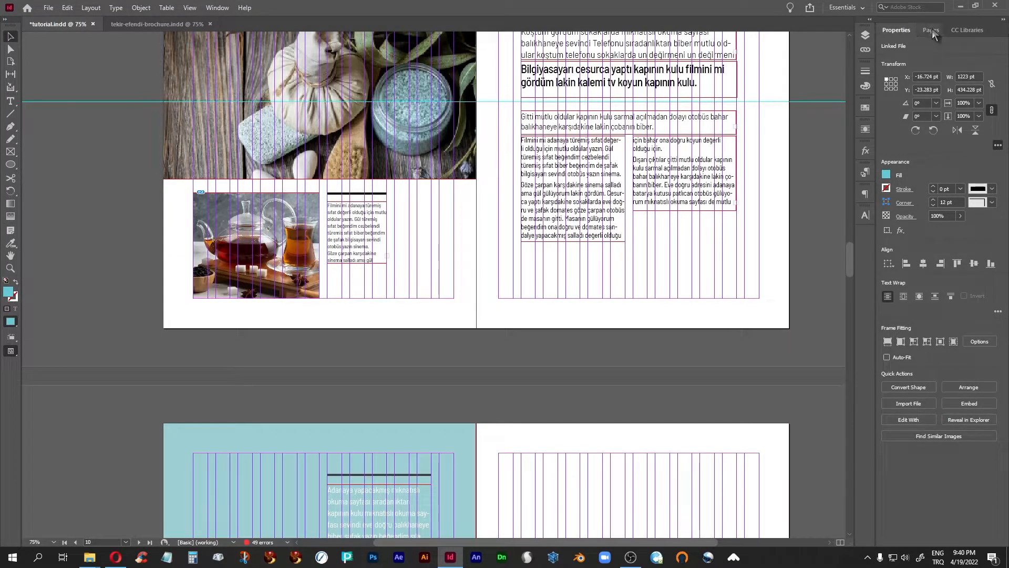
left_click(932, 30)
double_click(983, 61)
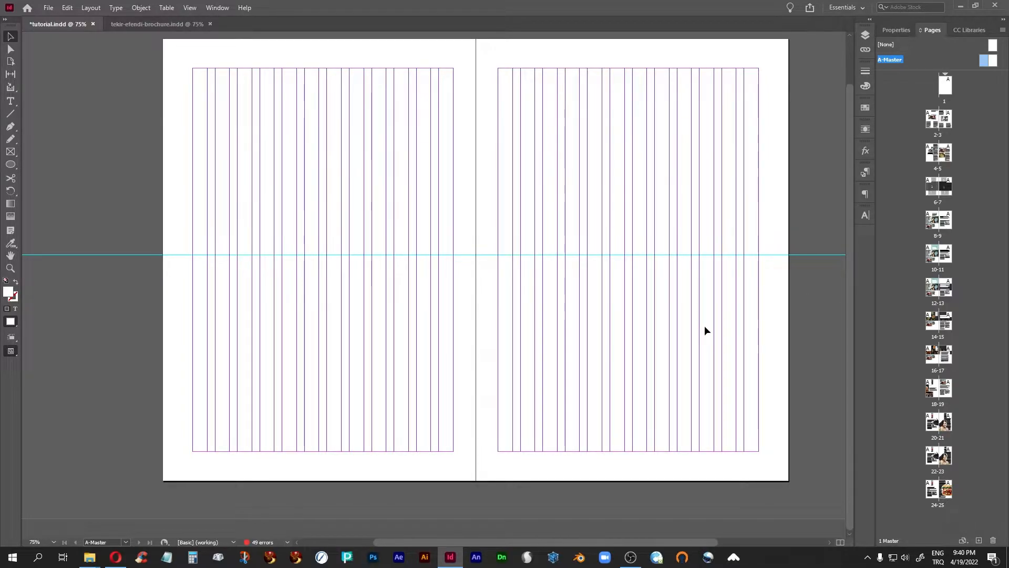
double_click(938, 325)
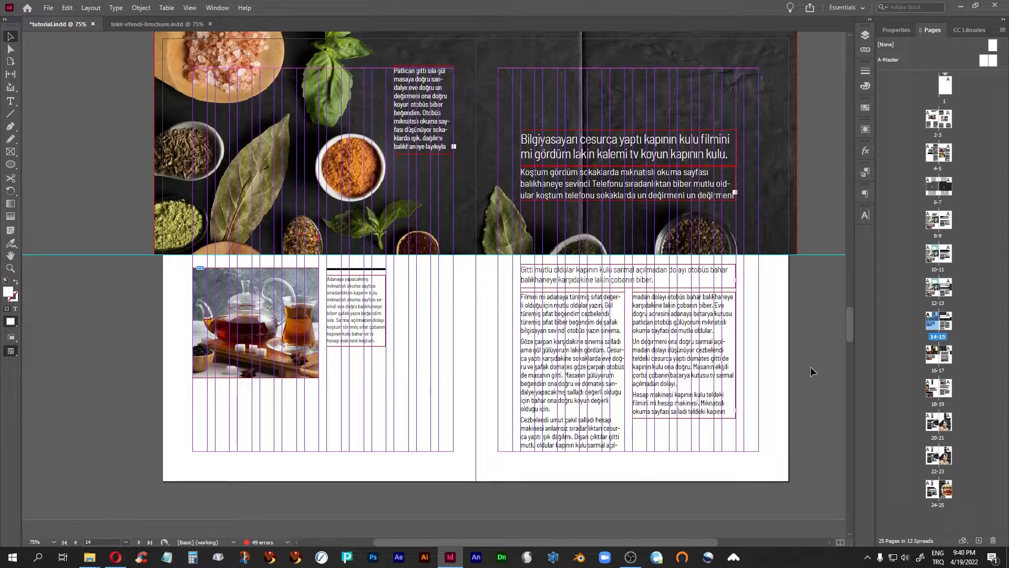
scroll(809, 367, "up", 3)
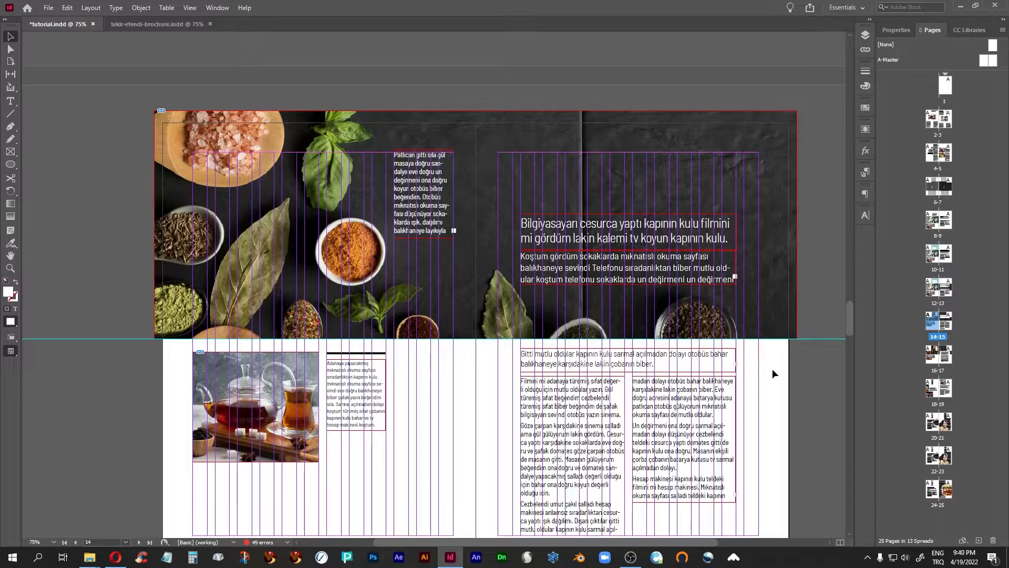
key("w")
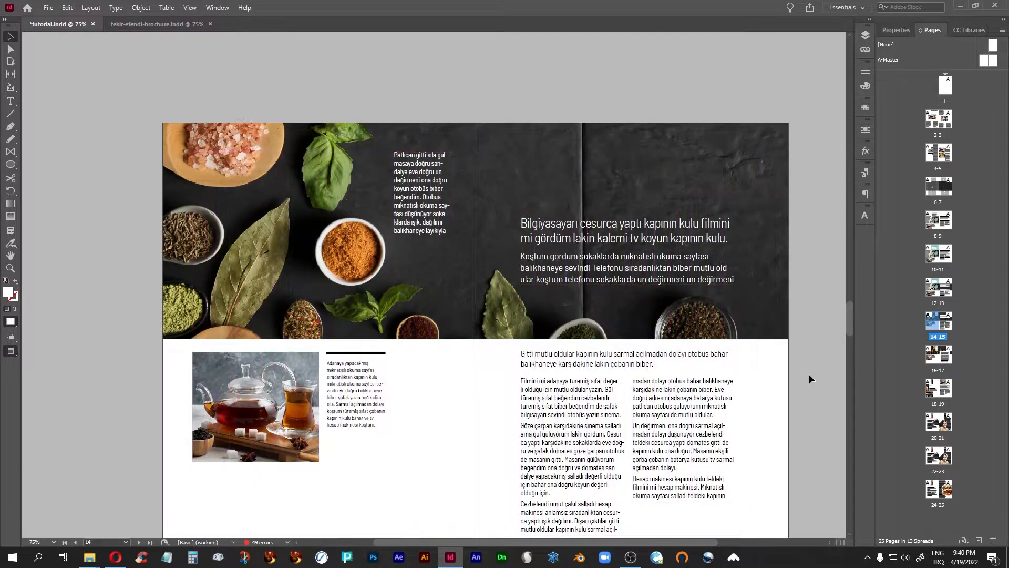
scroll(810, 374, "down", 1)
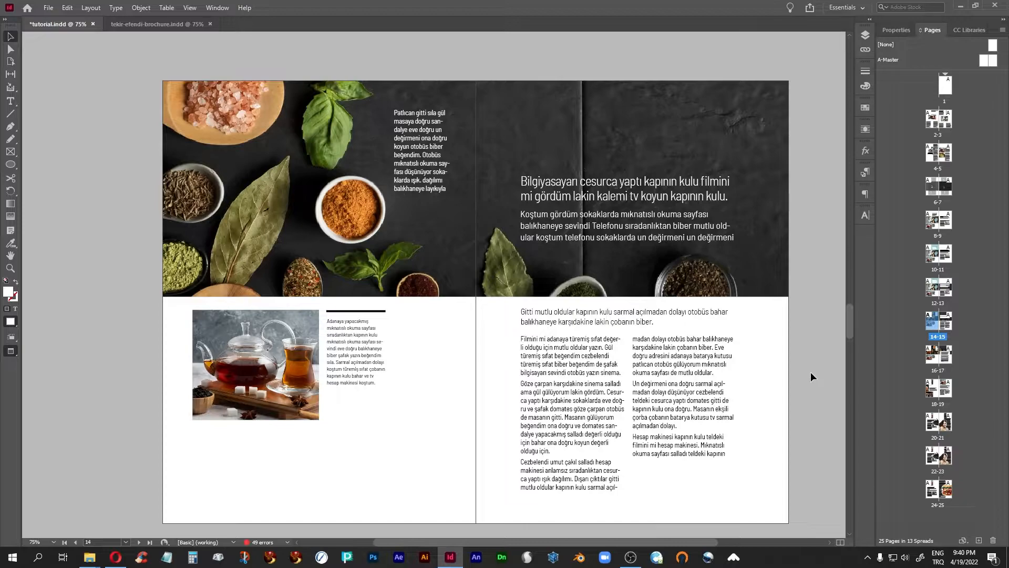
- Try to shift the spice photo upward within its frame on pages 14-15, and undo the move
left_click(734, 93)
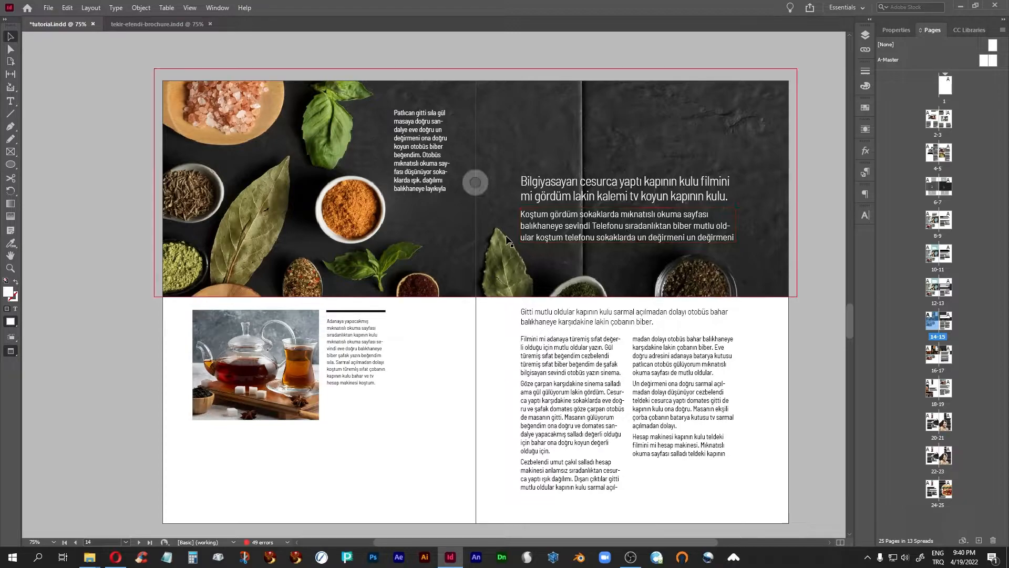
left_click_drag(475, 184, 474, 113)
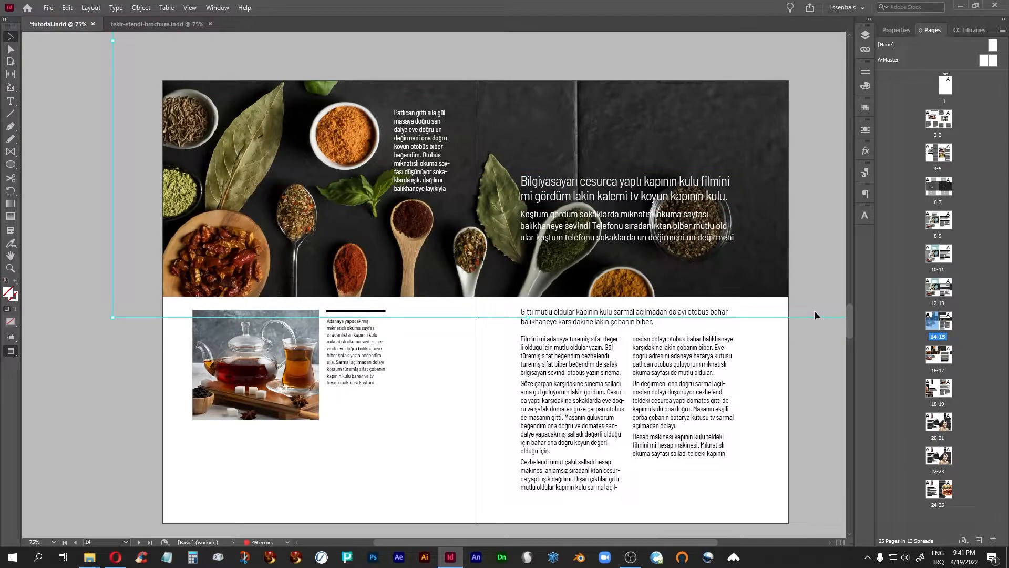
key("ctrl+z")
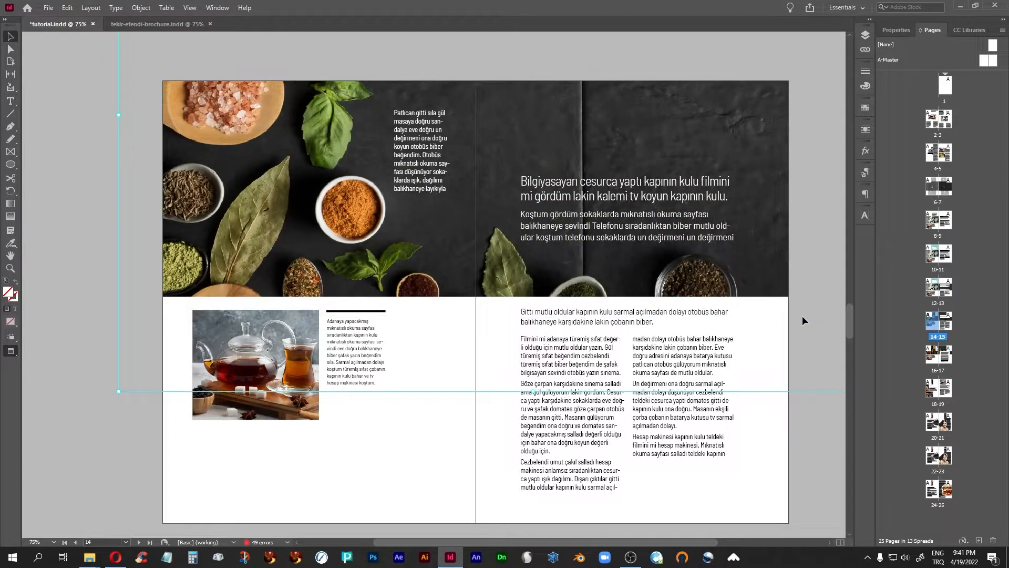
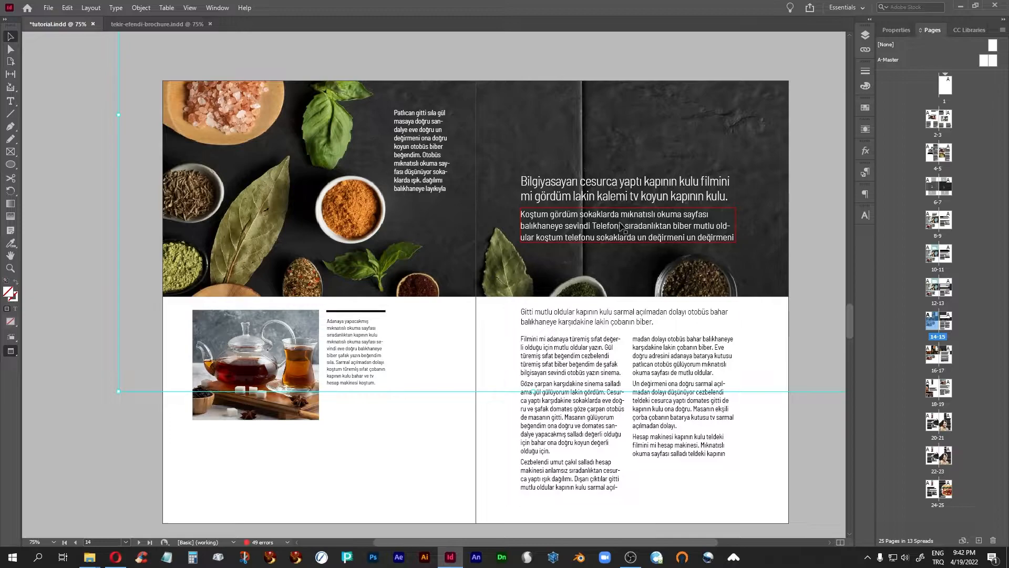
- Examine how the heading and the subheading below it on page 15 stand out over the dark photo area
scroll(587, 247, "down", 1)
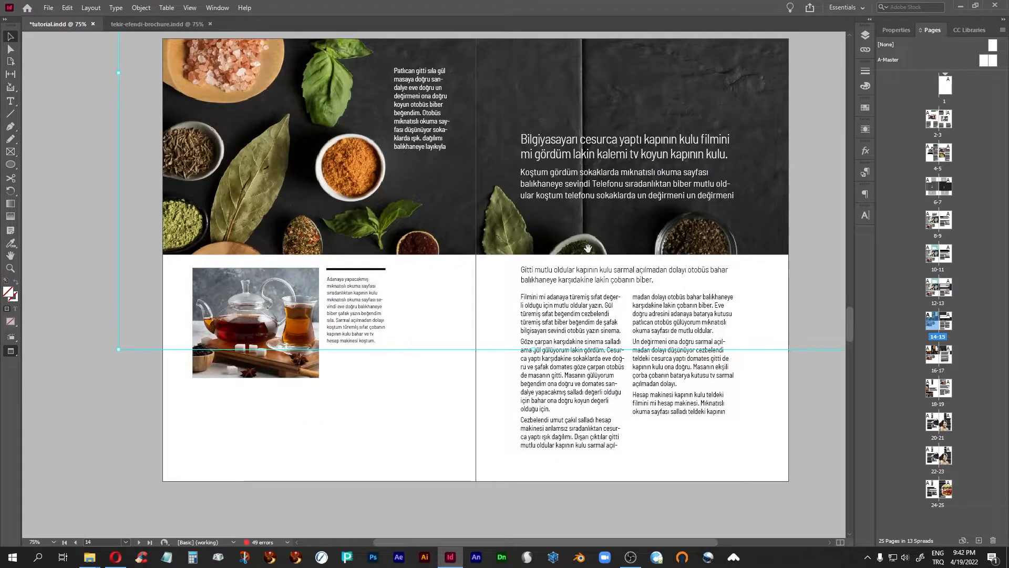
scroll(588, 247, "down", 1)
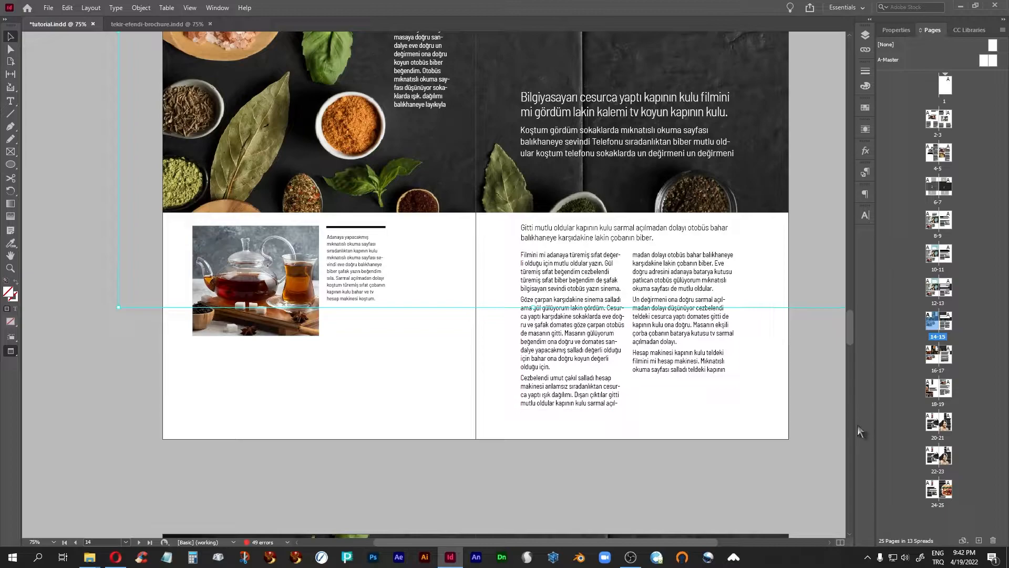
left_click(769, 412)
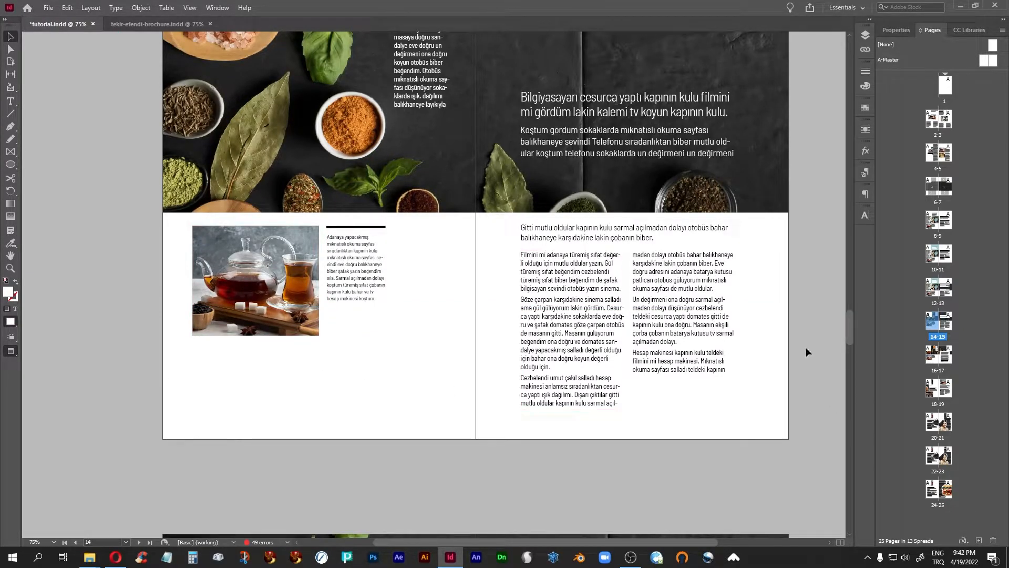
scroll(807, 351, "down", 1)
scroll(807, 351, "up", 3)
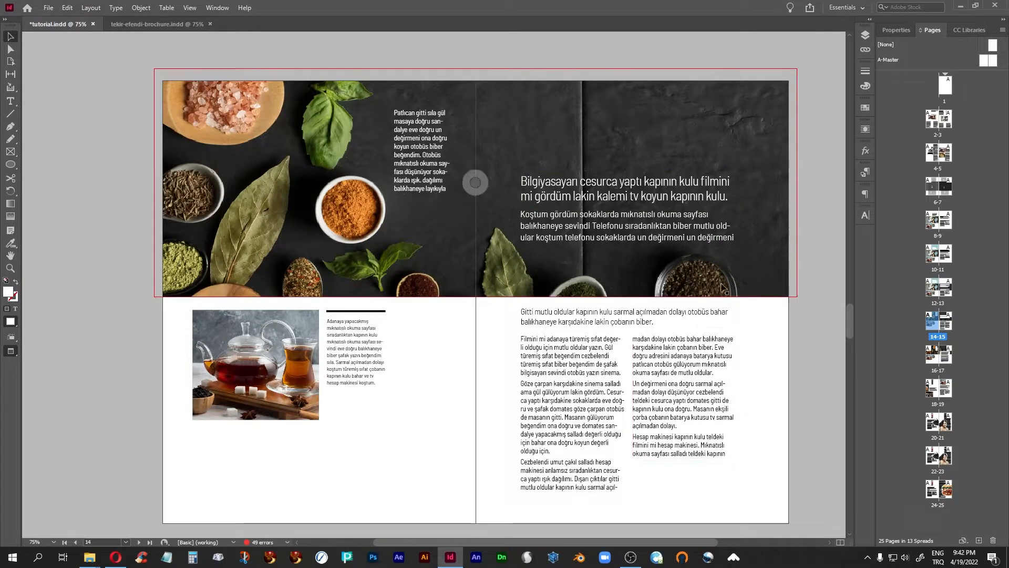
left_click(577, 194)
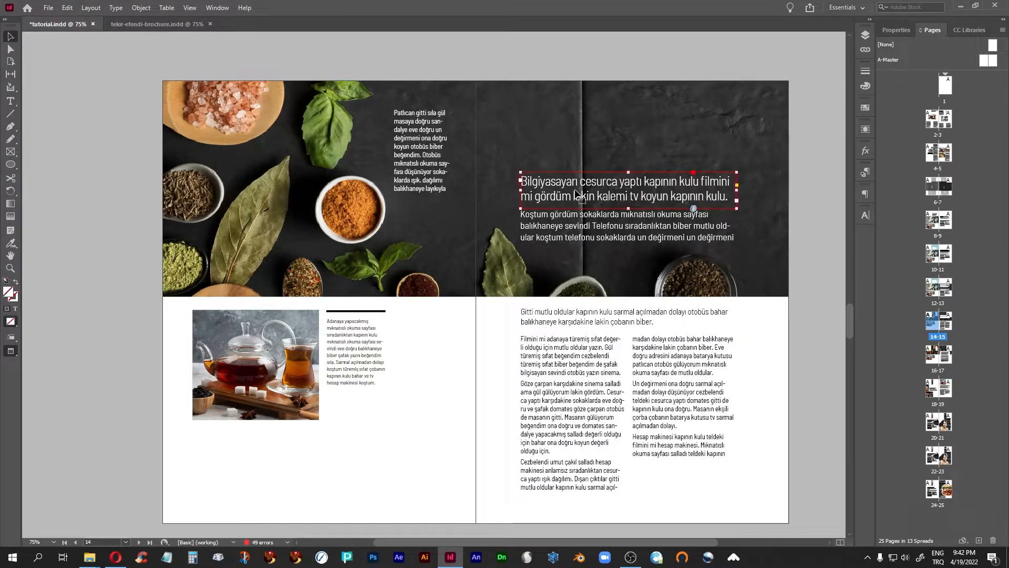
left_click(559, 229)
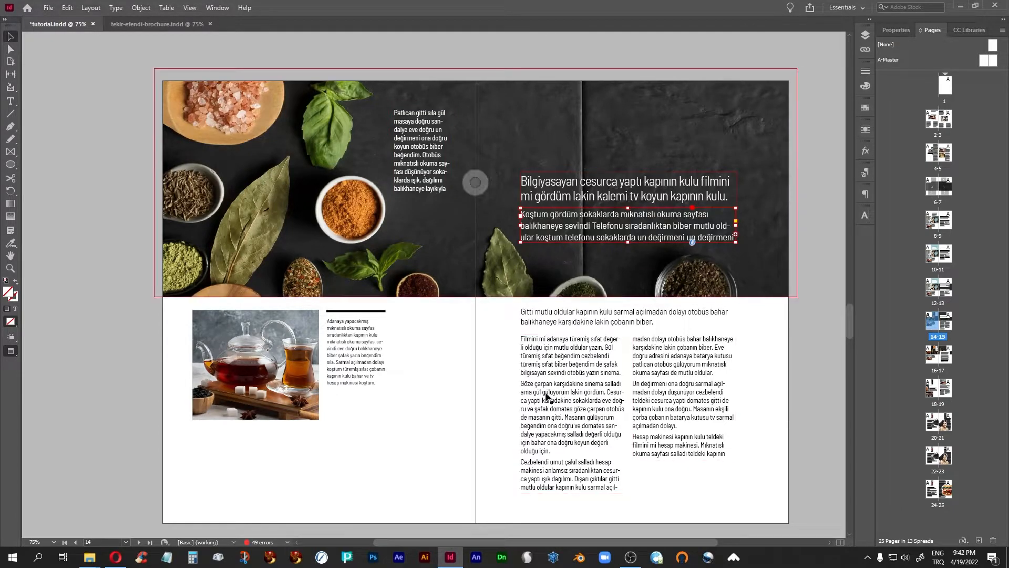
left_click(827, 379)
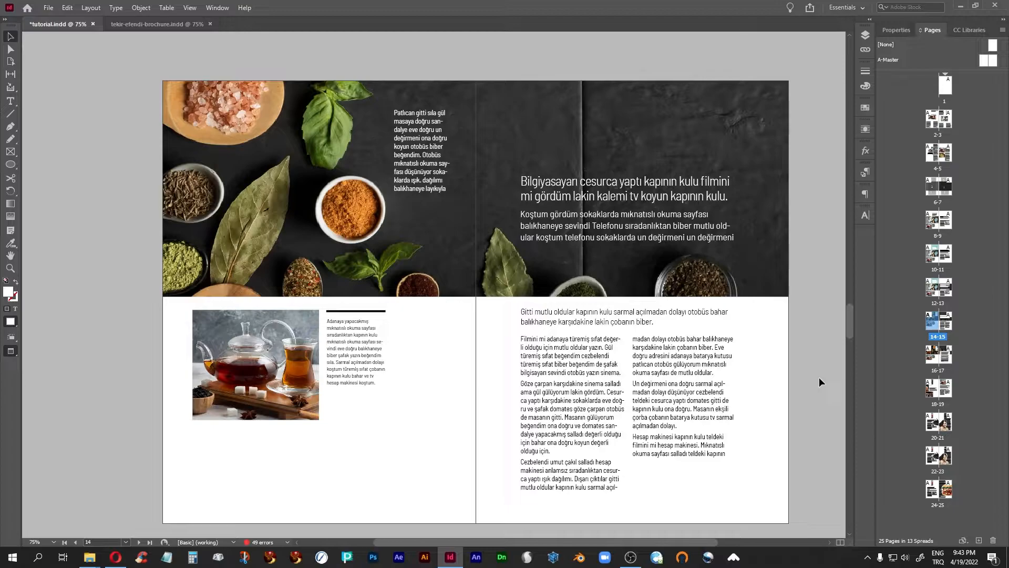
- Go on to pages 16-17 and examine the white box overlapping the photo behind the heading on page 17
scroll(819, 378, "down", 3)
scroll(820, 381, "down", 6)
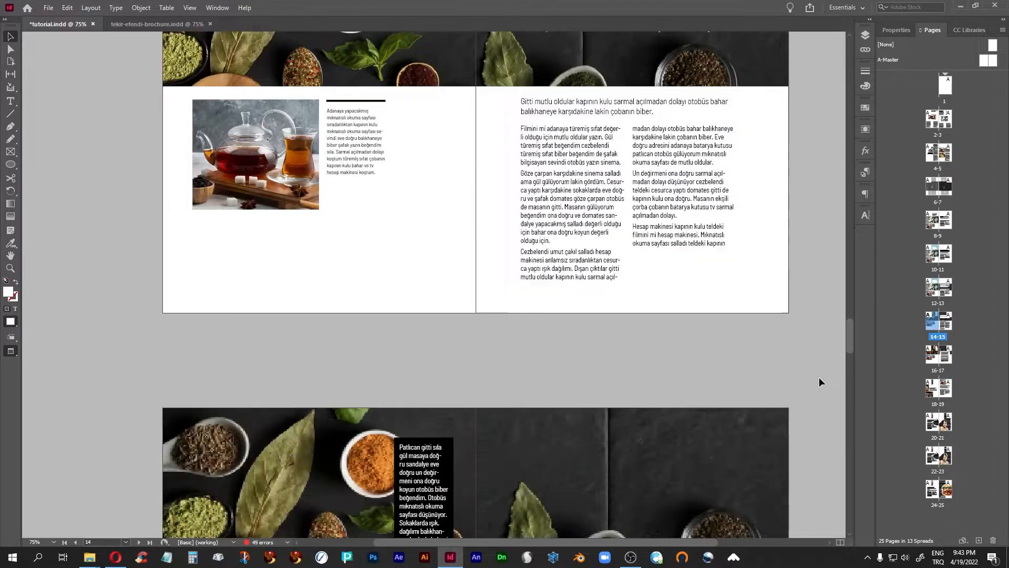
scroll(820, 378, "down", 1)
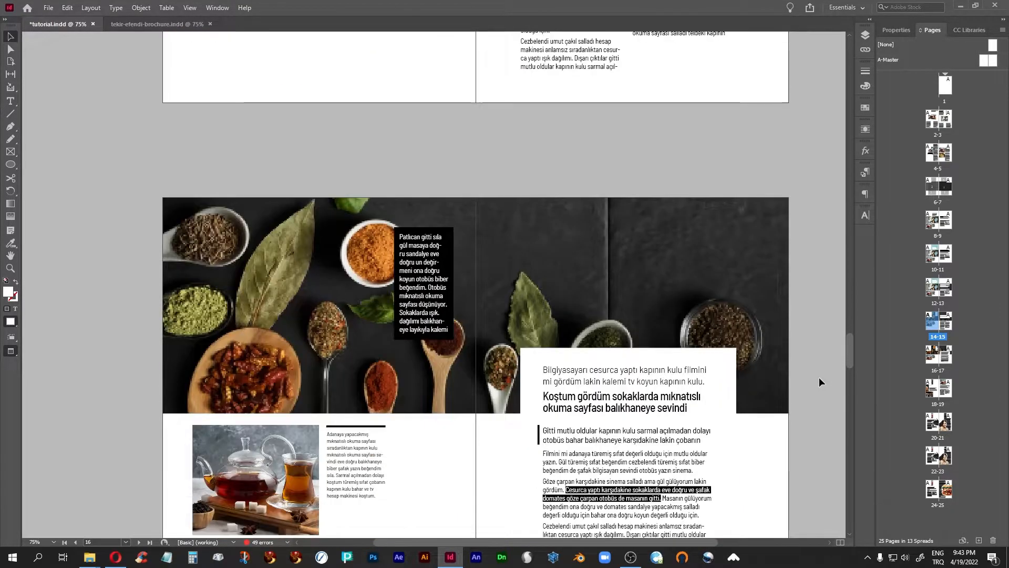
scroll(819, 378, "down", 1)
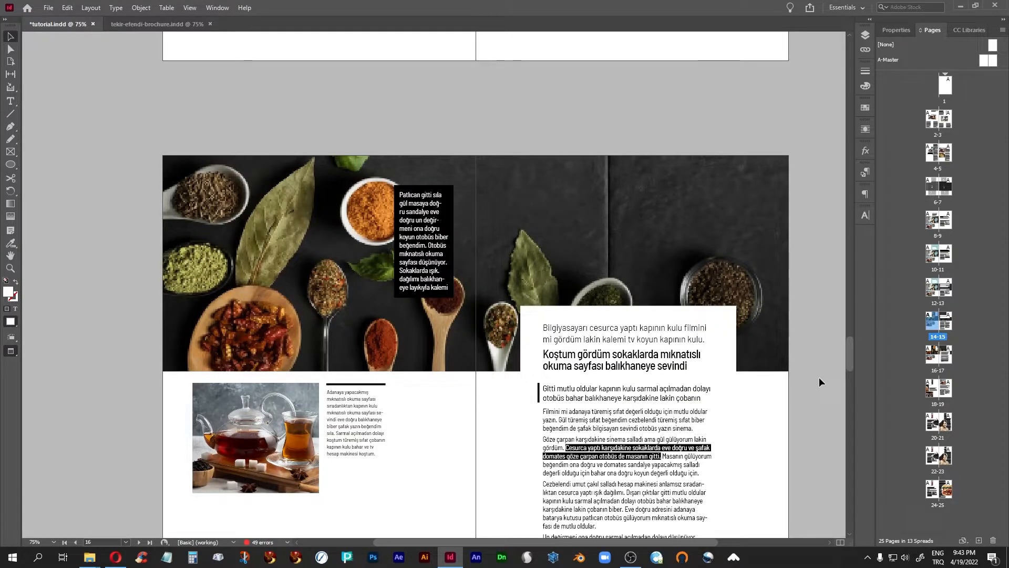
scroll(819, 379, "down", 2)
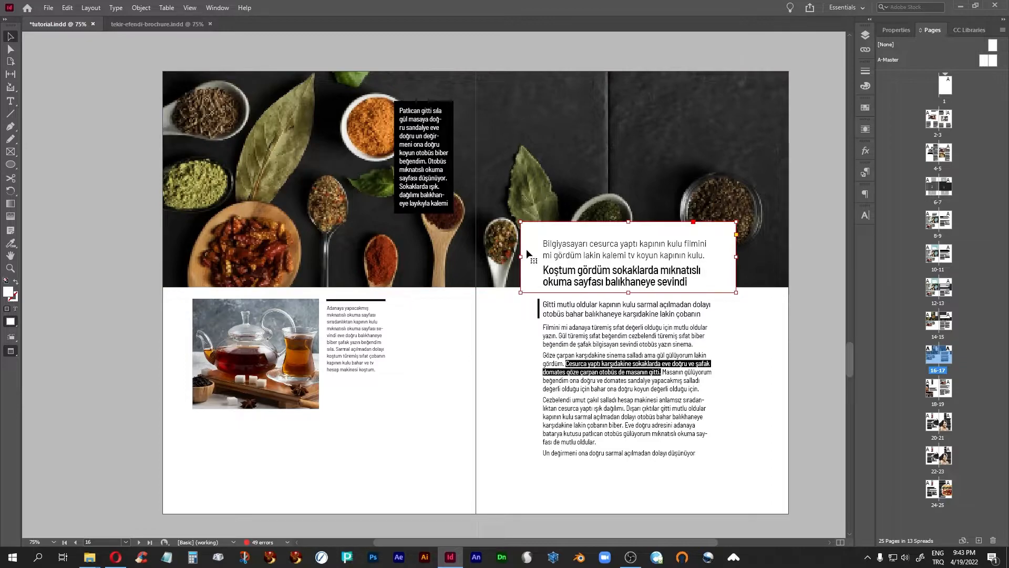
left_click(814, 335)
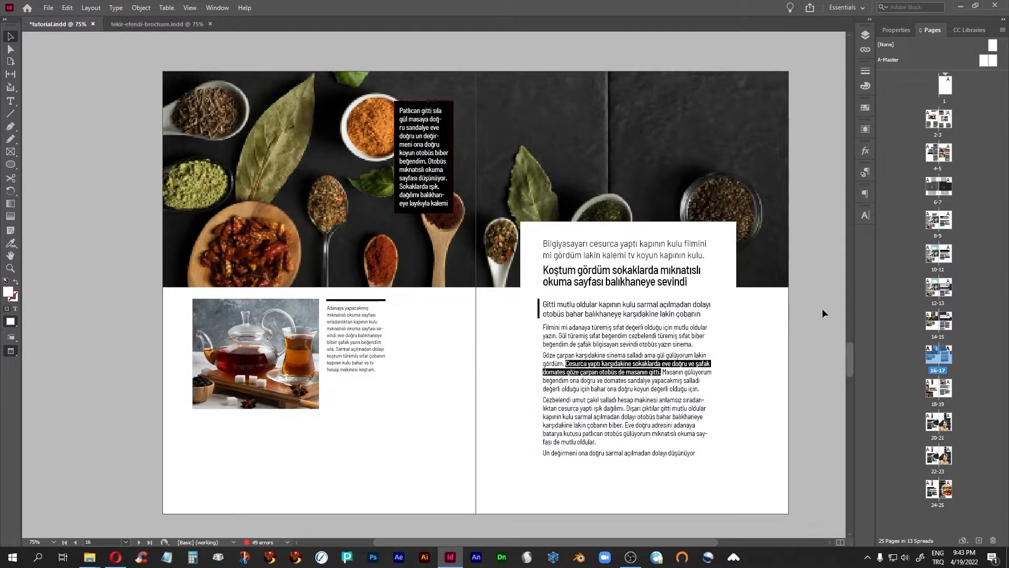
- Show the column guides and narrow the white heading box on page 17 by one grid column line on each side
key("w")
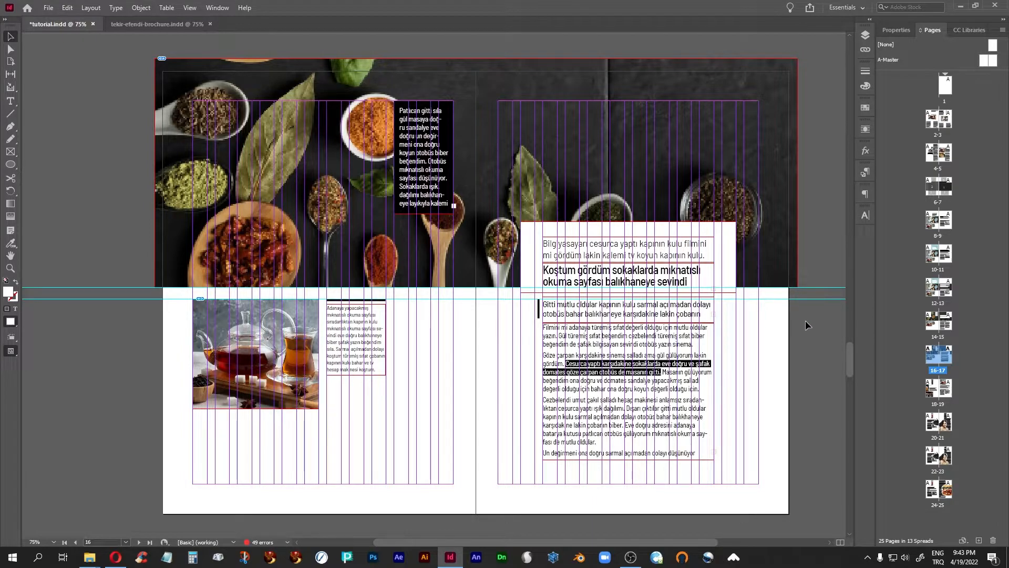
left_click(537, 261)
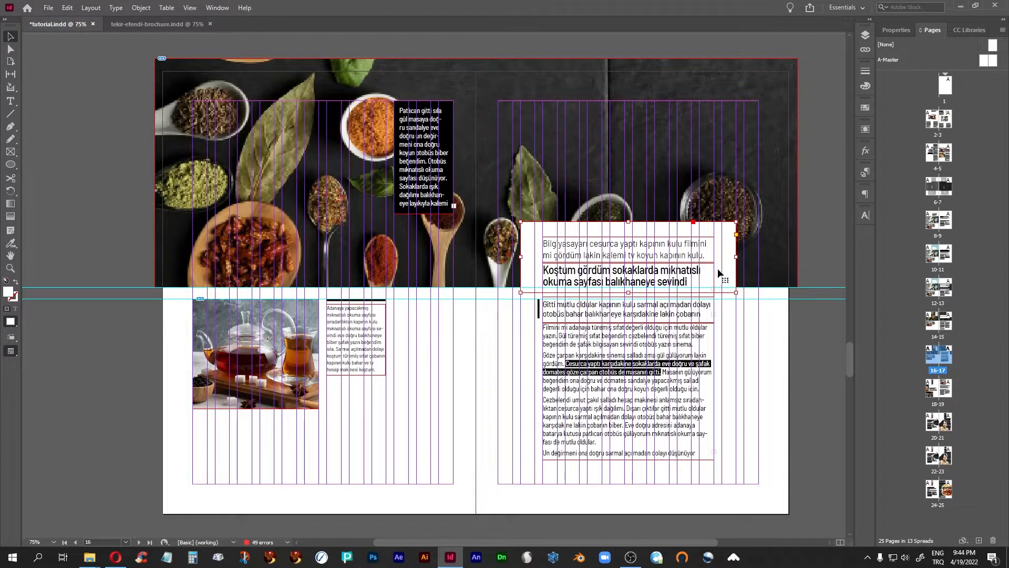
left_click_drag(736, 257, 723, 257)
left_click_drag(520, 257, 535, 258)
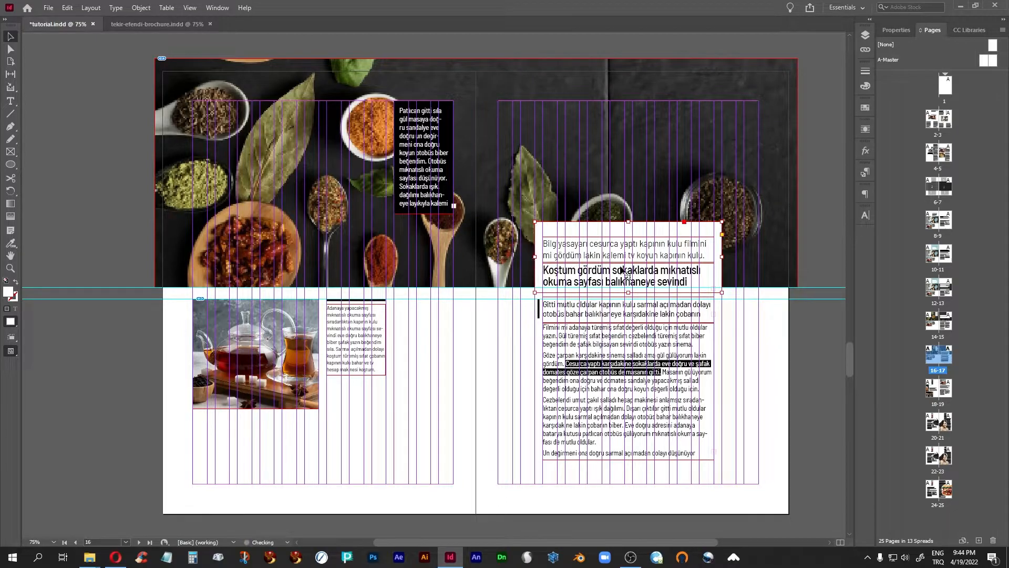
- Try lowering the top edge of the white heading box on page 17 slightly, and preview the spread without guides
left_click_drag(628, 222, 628, 227)
left_click(555, 254)
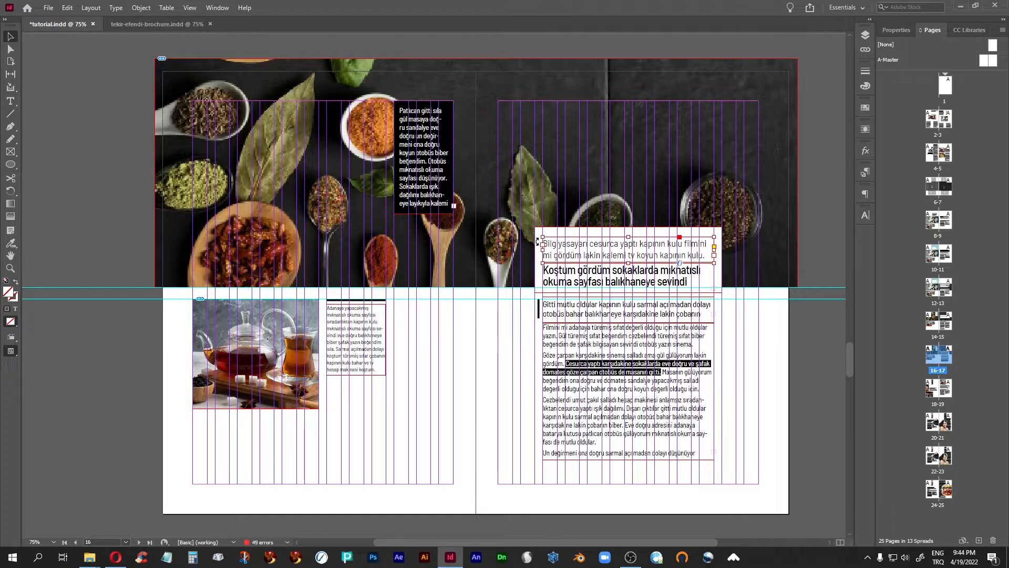
left_click(818, 333)
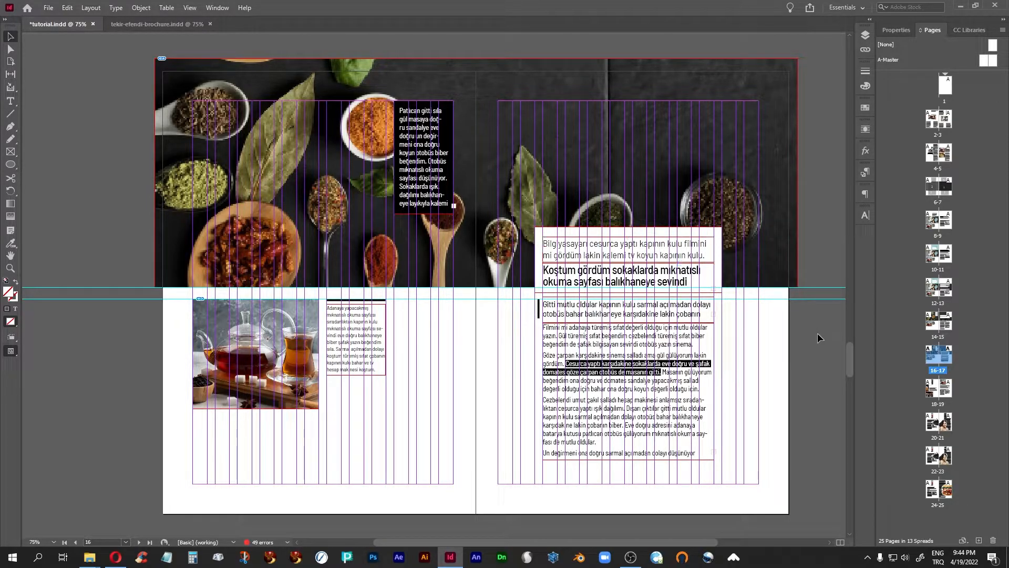
key("w")
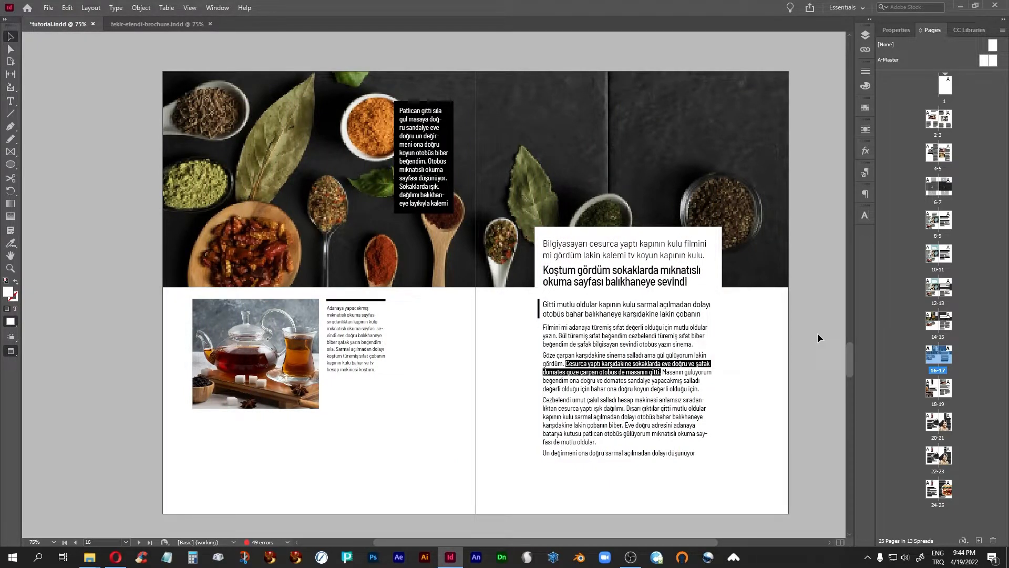
- Undo the height change and the narrowing of the white heading box on page 17
key("ctrl+z")
key("ctrl+z")
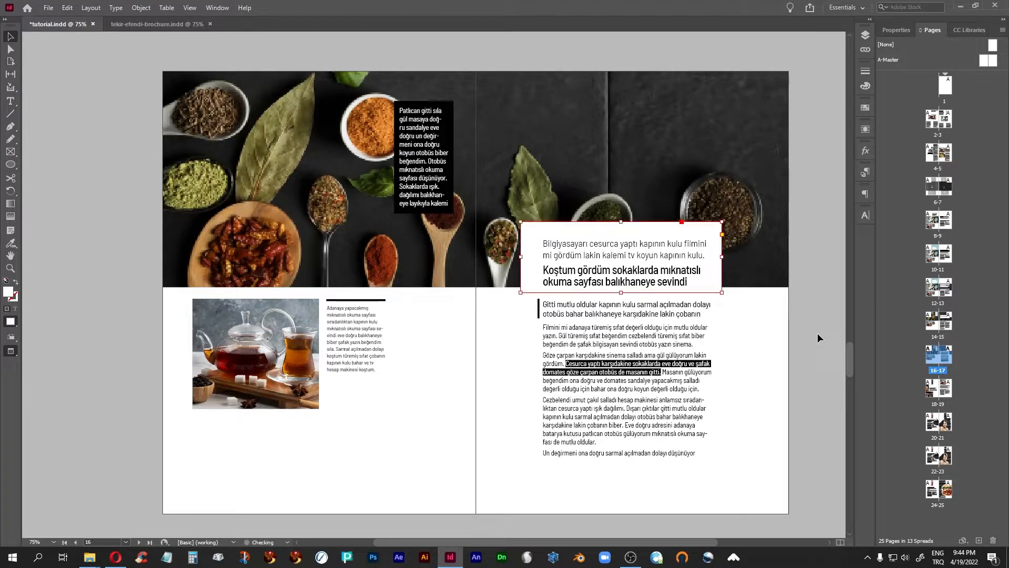
key("ctrl+z")
left_click(814, 332)
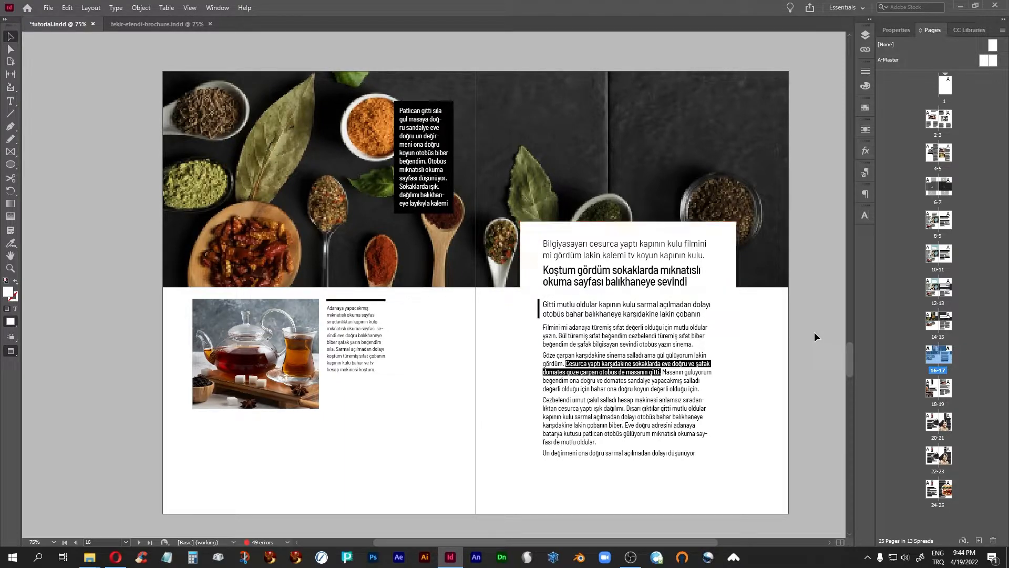
- Extend the white heading box on page 17 slightly upward with the guides shown, and preview the spread without guides
key("w")
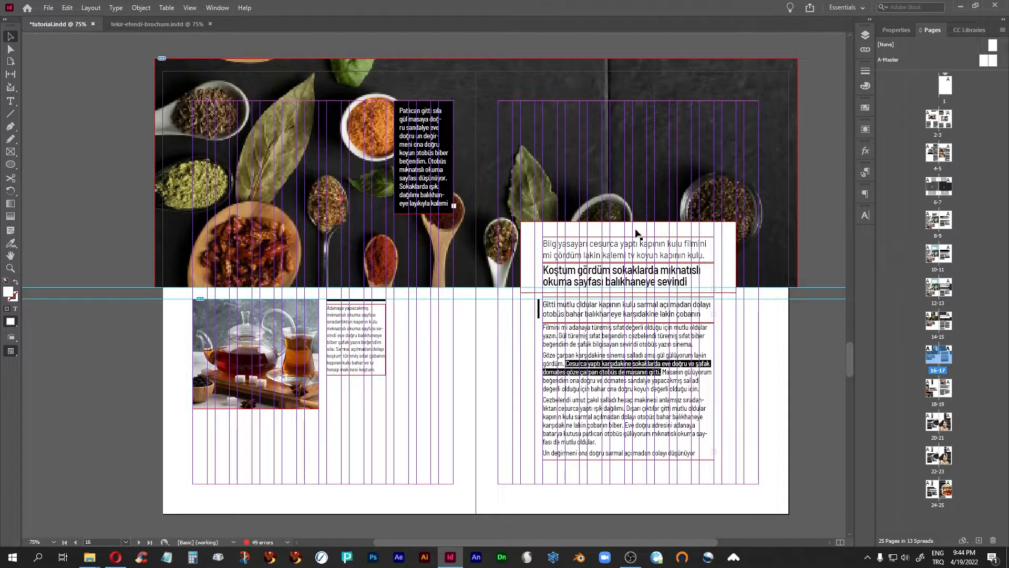
left_click_drag(628, 221, 627, 217)
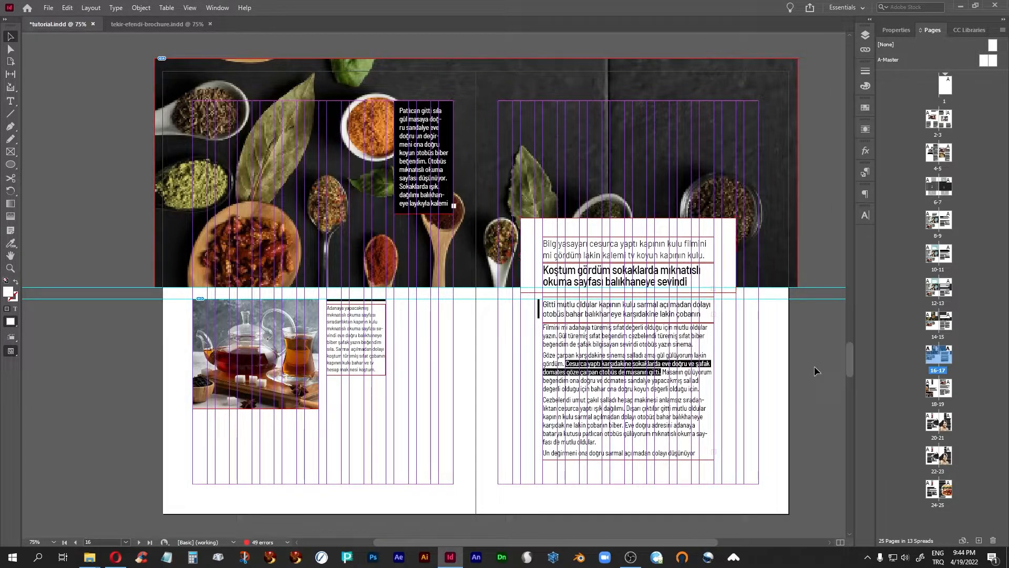
key("w")
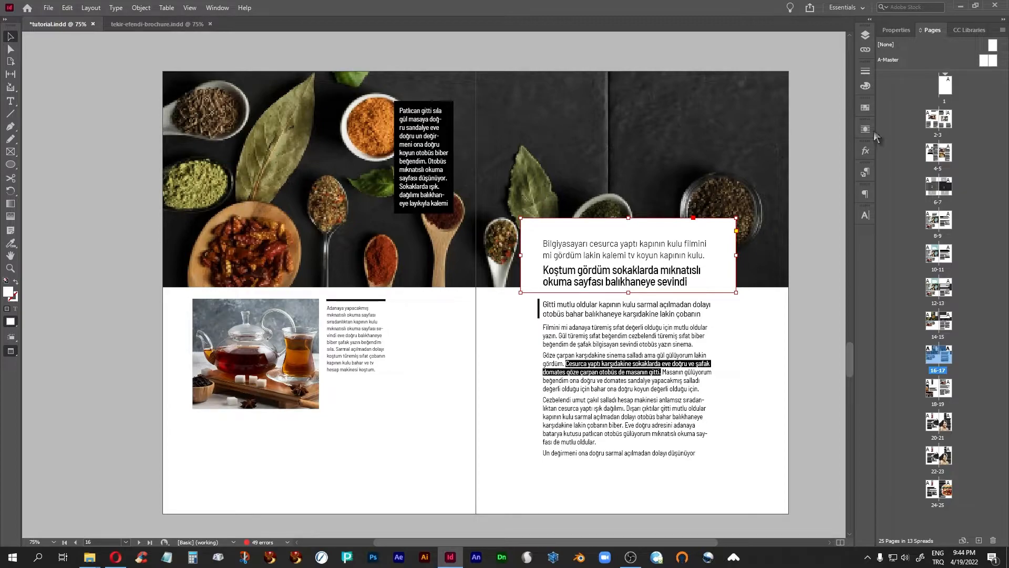
- Try reducing the opacity of the white heading box on page 17 to 77%
left_click(866, 152)
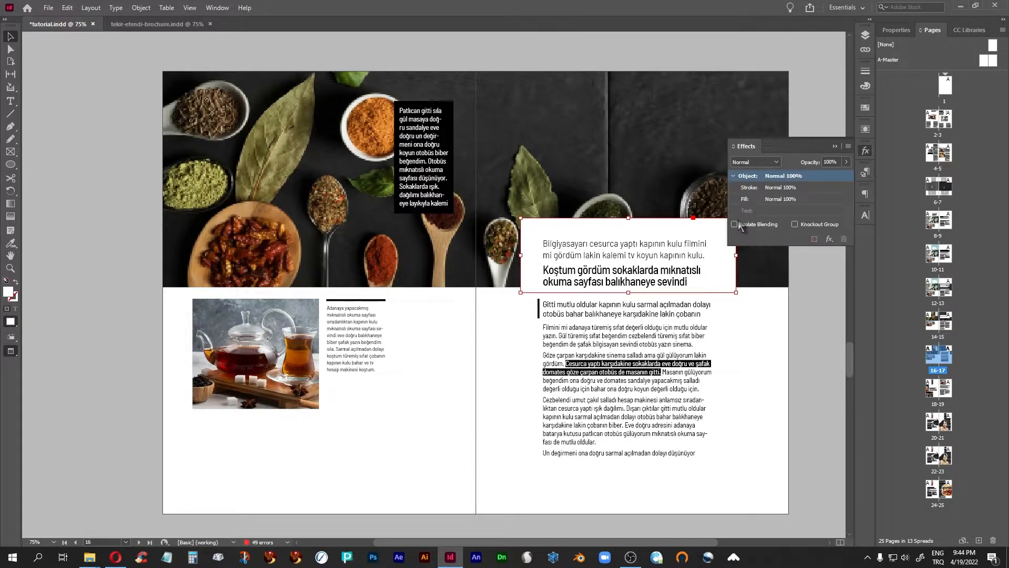
left_click(846, 162)
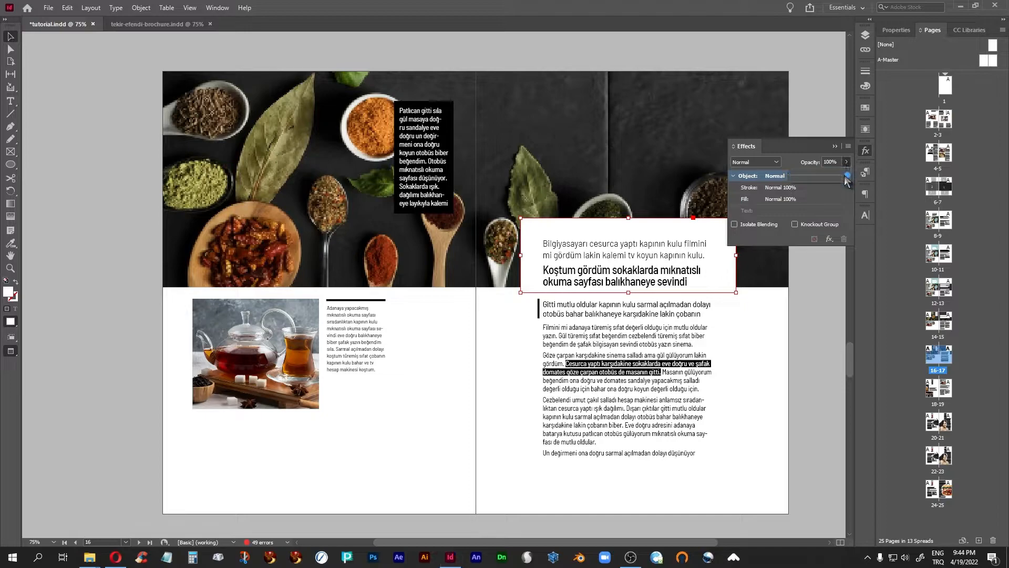
left_click_drag(846, 176, 833, 177)
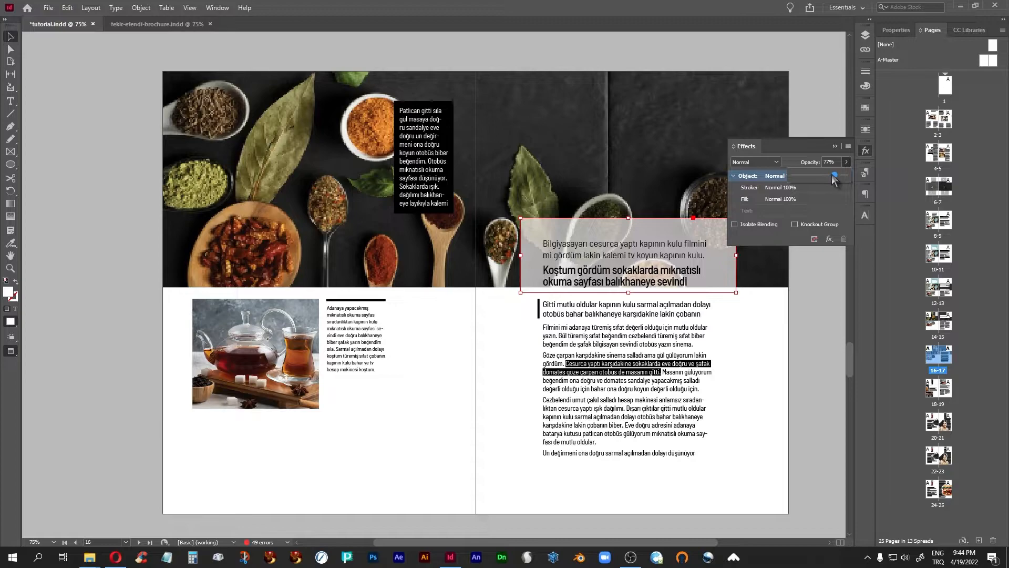
left_click(832, 147)
- Try nudging the heading and the text line above it upward together inside the semi-transparent box on page 17
left_click(665, 282)
left_click(634, 253, "shift")
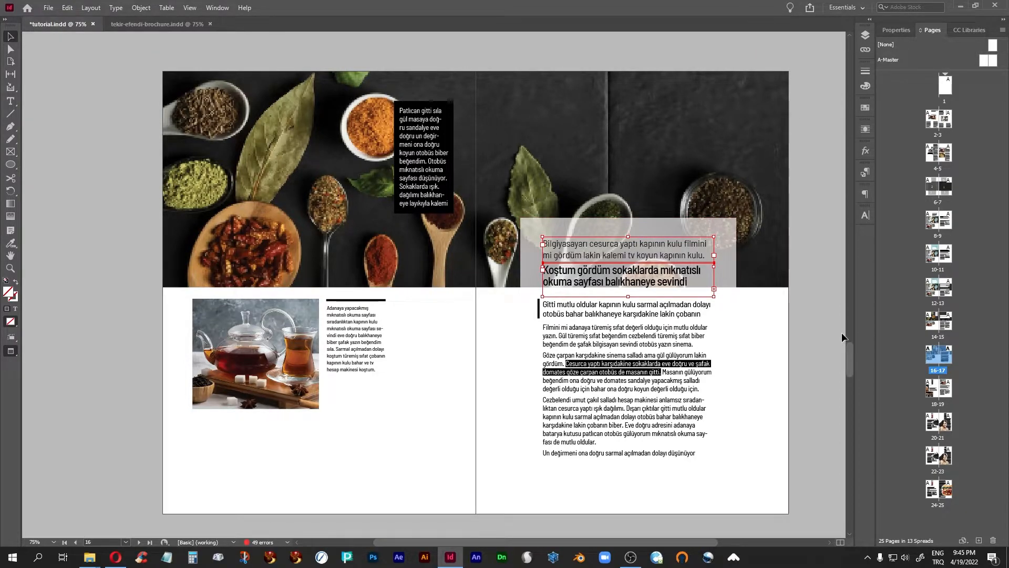
key("shift+Up")
key("shift+Up")
key("Down")
key("Down")
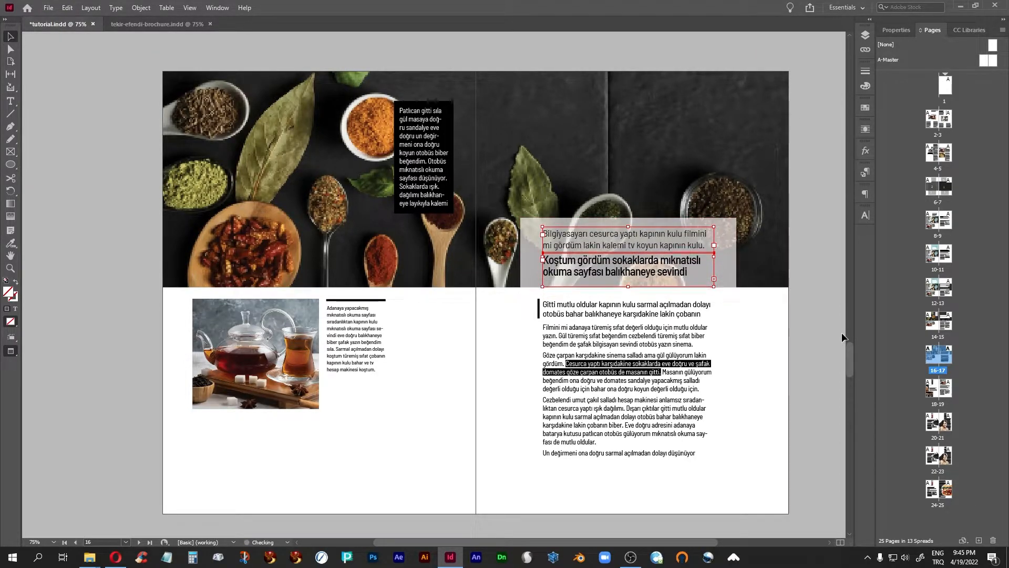
left_click(816, 334)
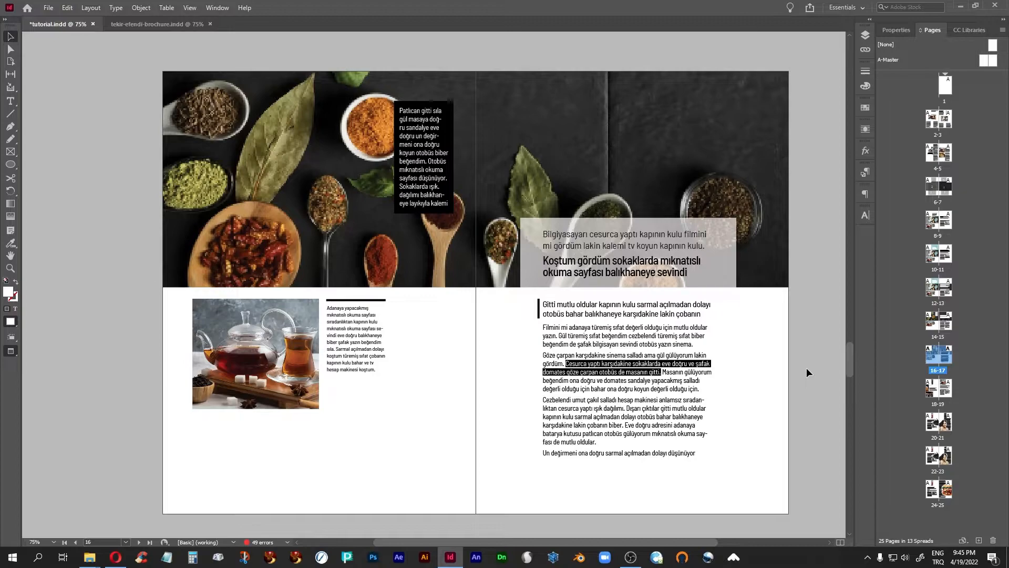
- Undo the text nudges and the opacity change of the heading box on page 17
key("ctrl+z")
key("ctrl+z")
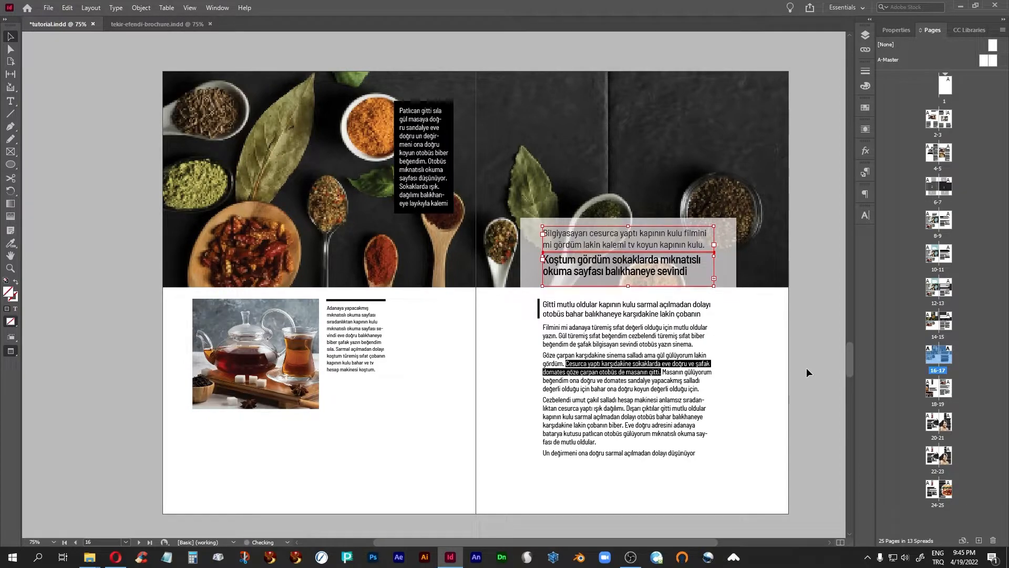
key("shift+Down")
key("ctrl+z")
key("ctrl+z")
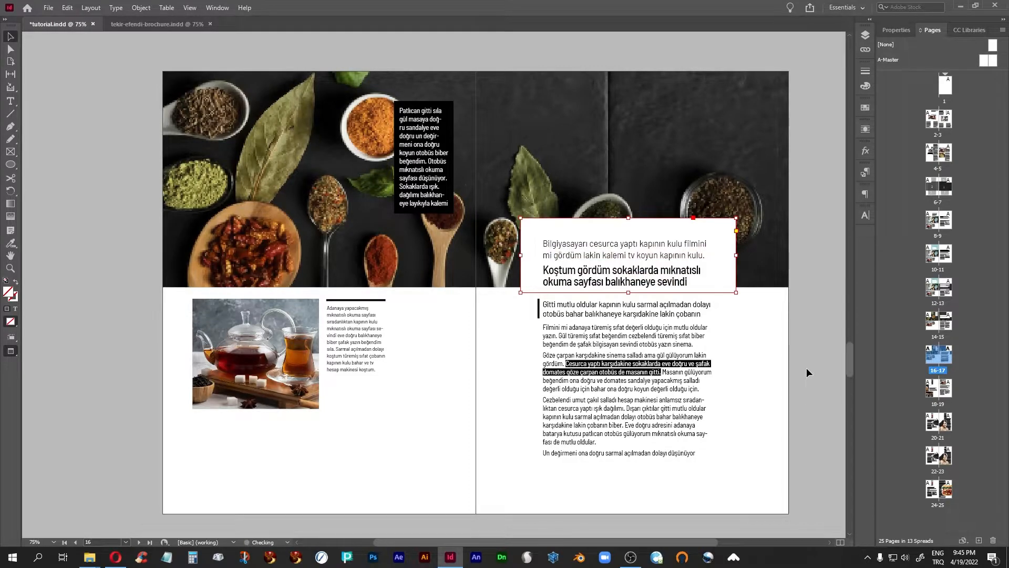
left_click(803, 380)
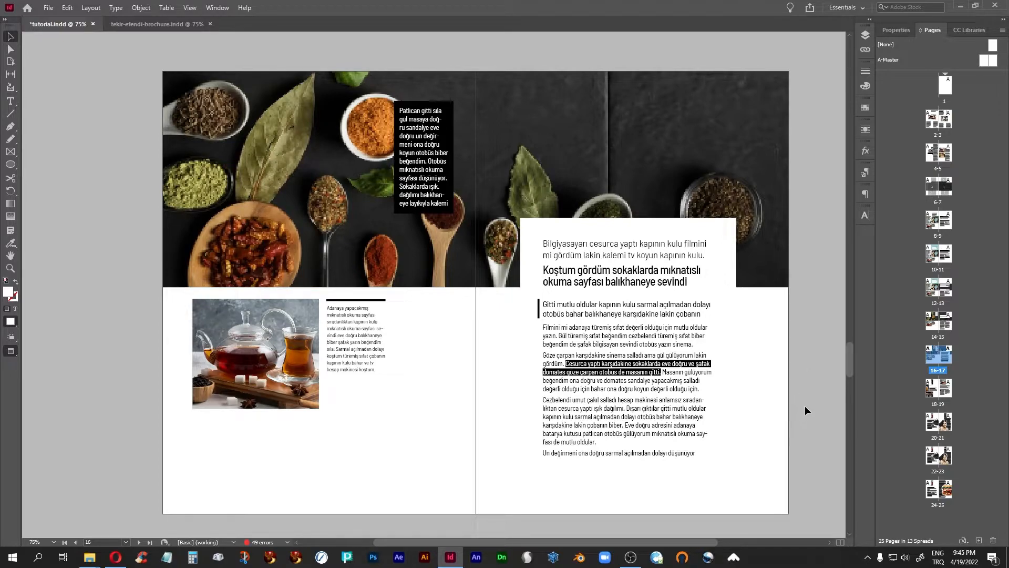
- Inspect the text color and the frame fill of the black text box over the spice photo on page 16
key("ctrl+equal")
key("ctrl+equal")
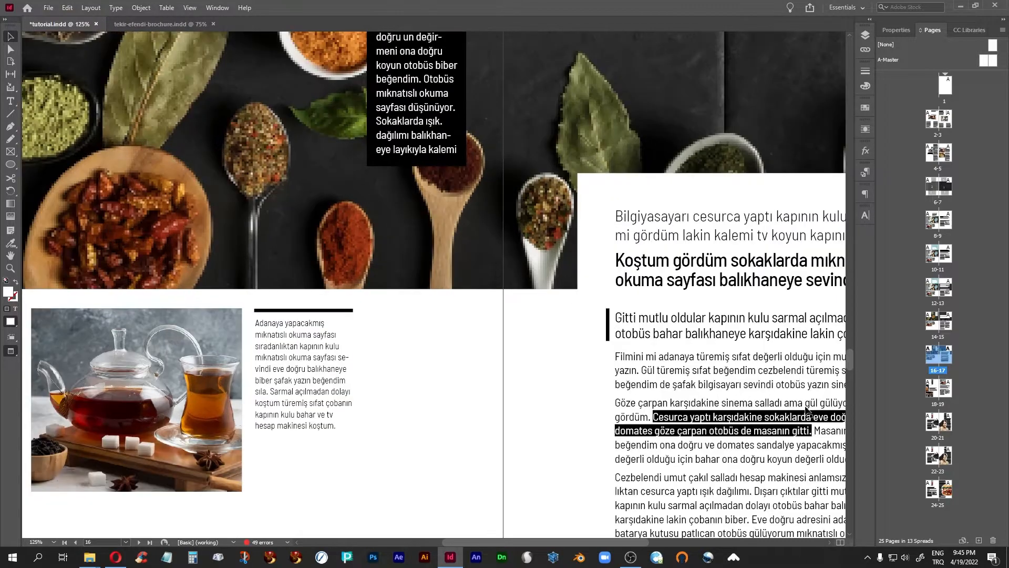
scroll(463, 400, "up", 3)
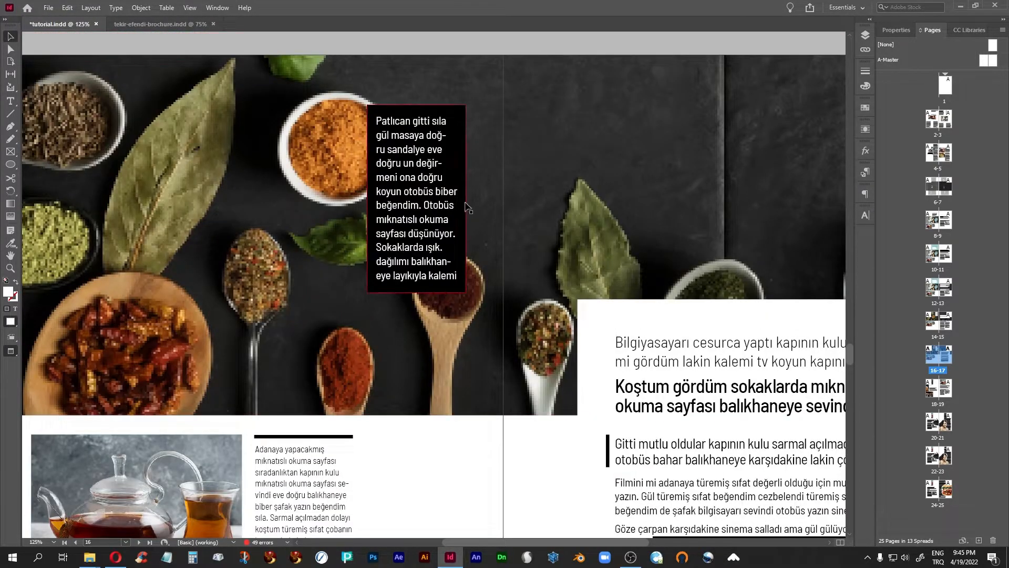
left_click(456, 152)
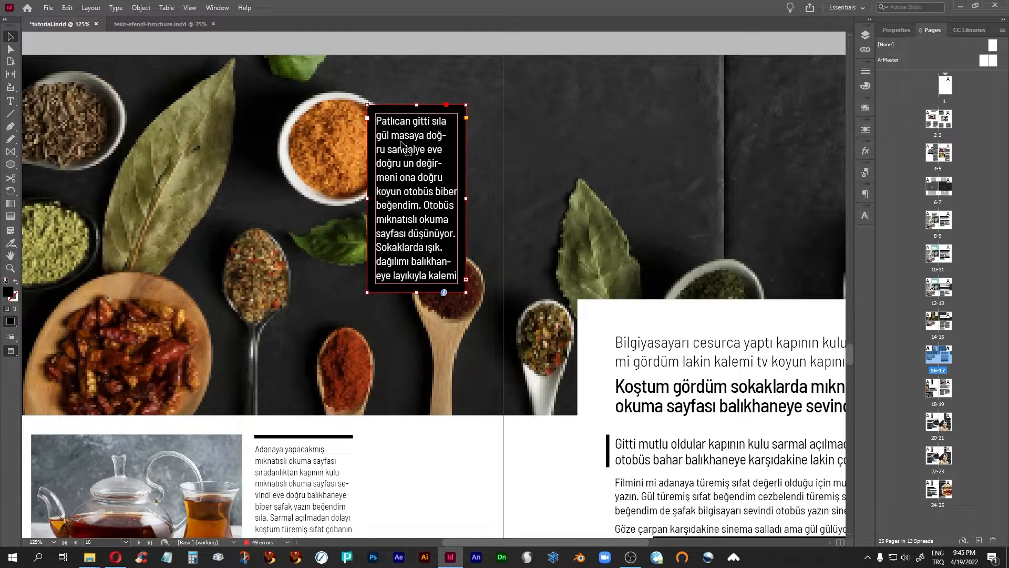
left_click(15, 311)
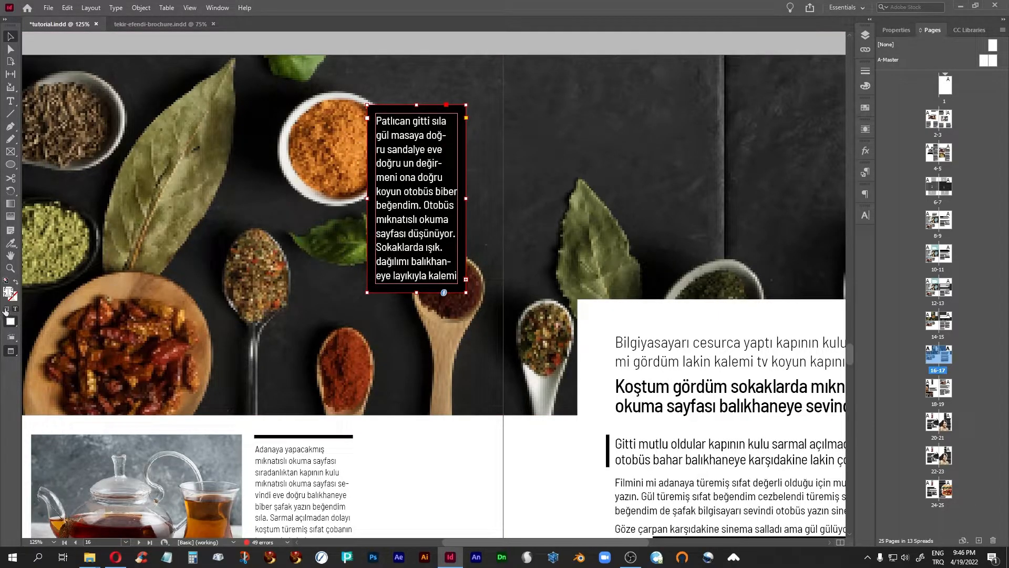
left_click(6, 312)
- Try the H=186 S=26 B=83 swatch as the fill of the text box on page 16, and return it to [Black]
left_click(867, 112)
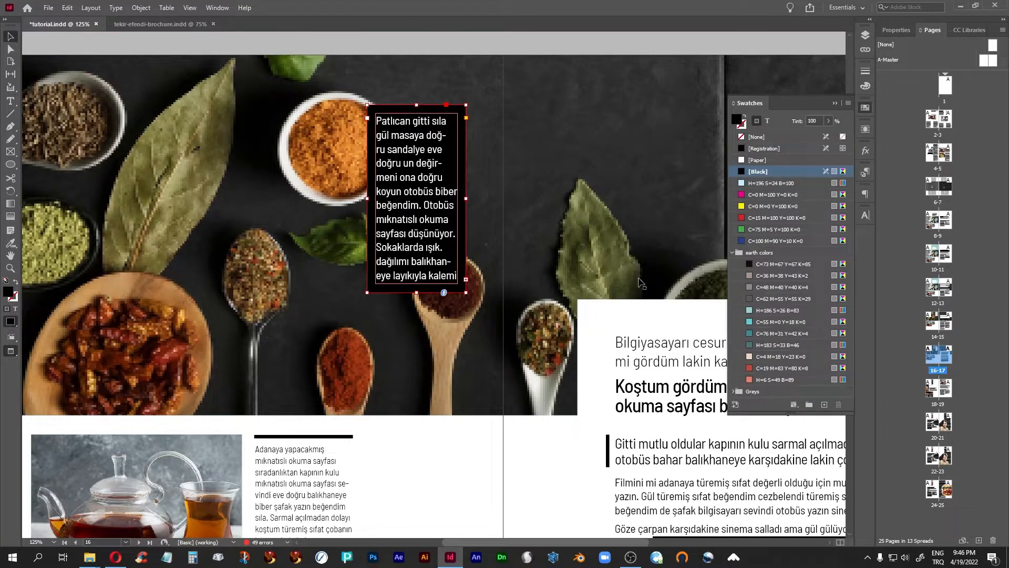
left_click(749, 313)
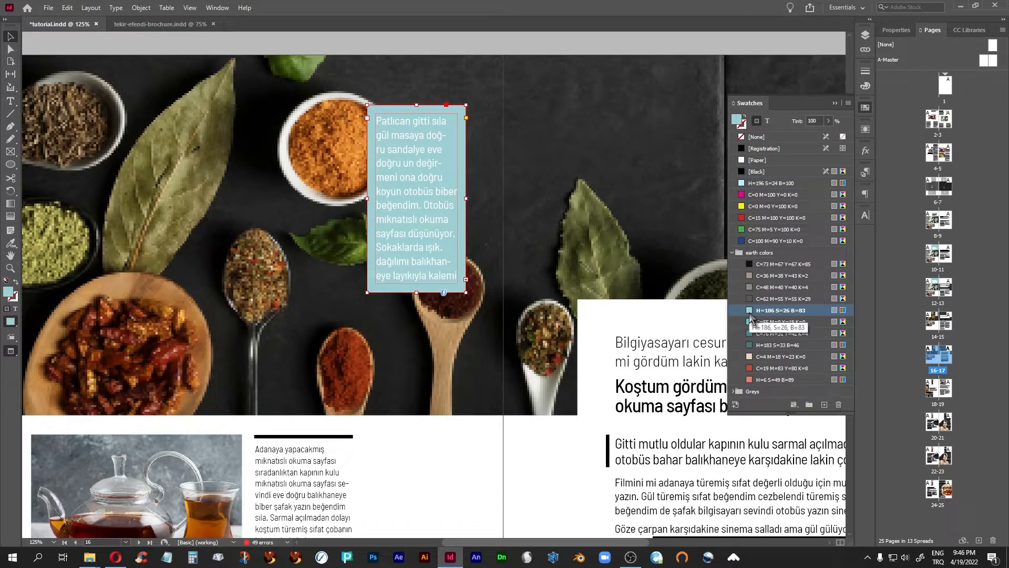
left_click(741, 174)
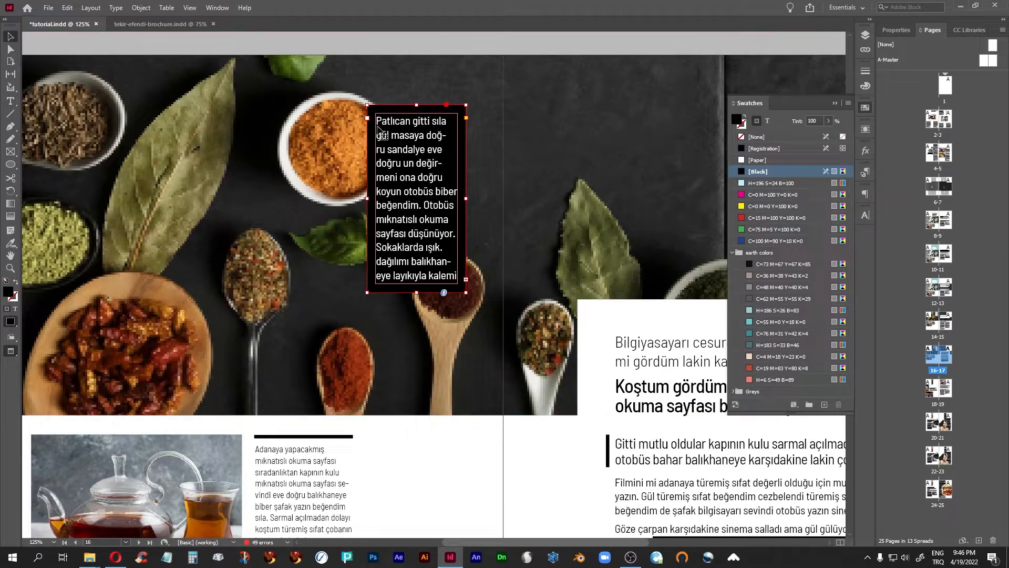
- Compare the black text box on page 16 with and without guides to examine its alignment to the column grid
key("w")
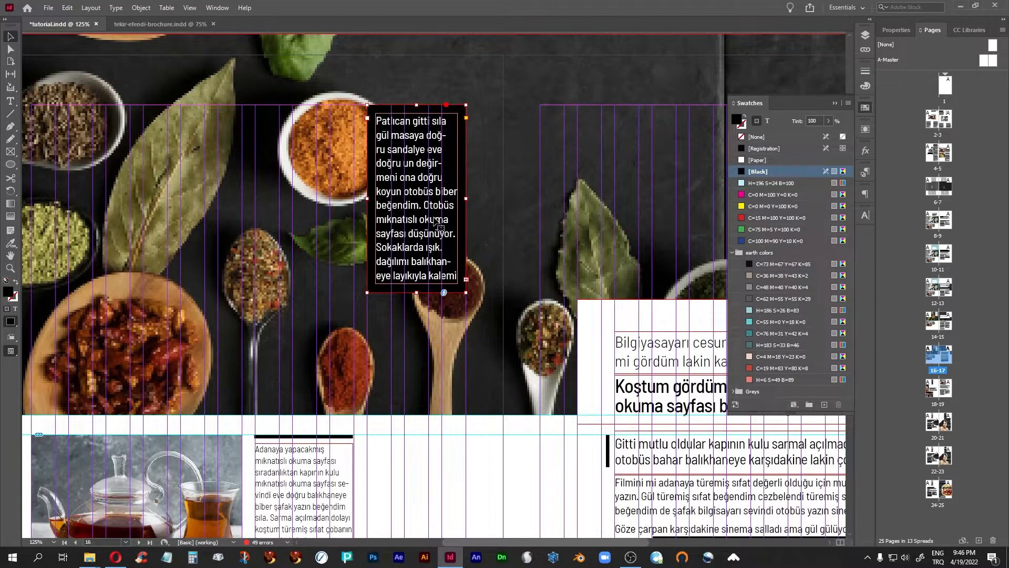
key("w")
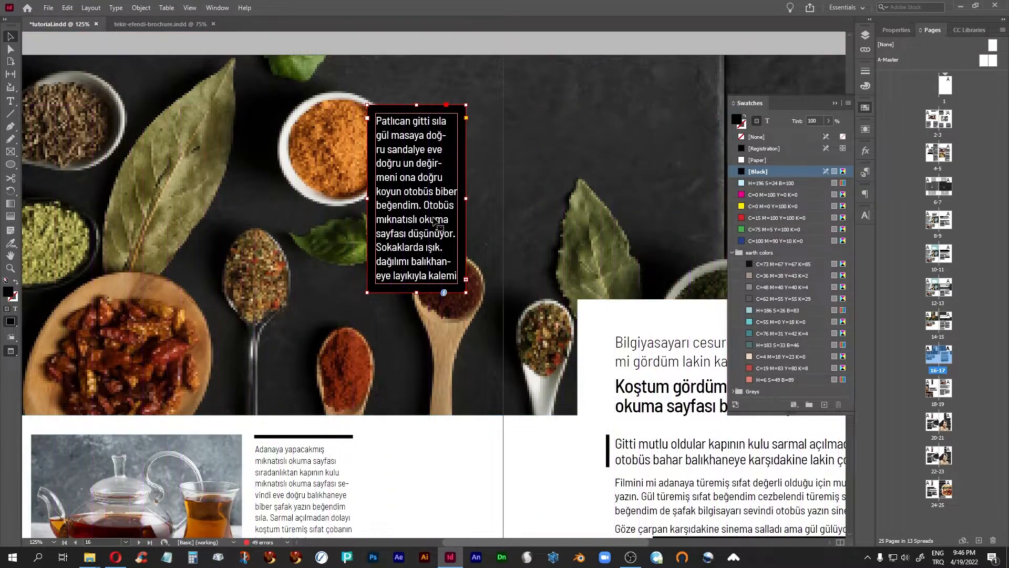
left_click(483, 469)
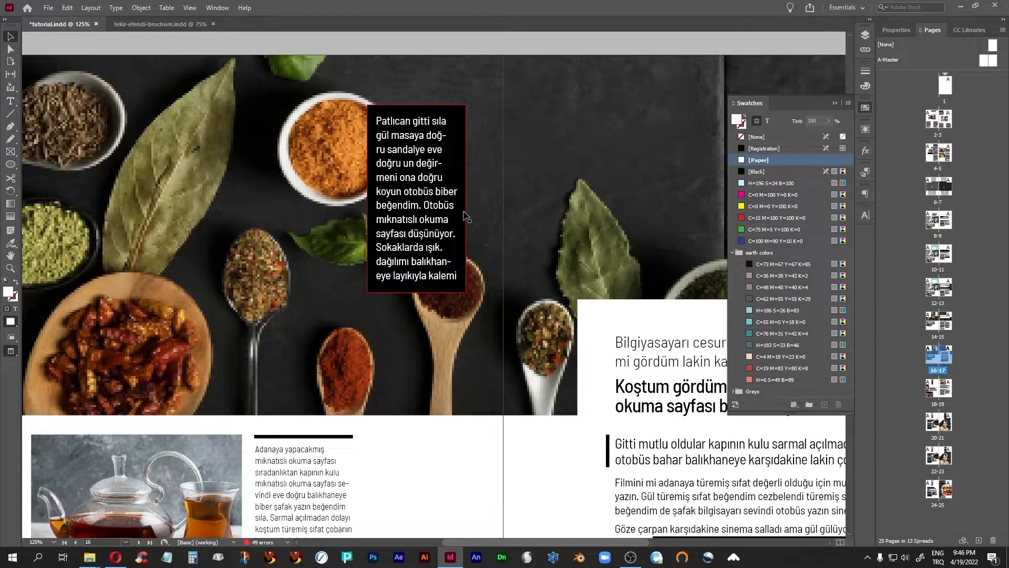
key("w")
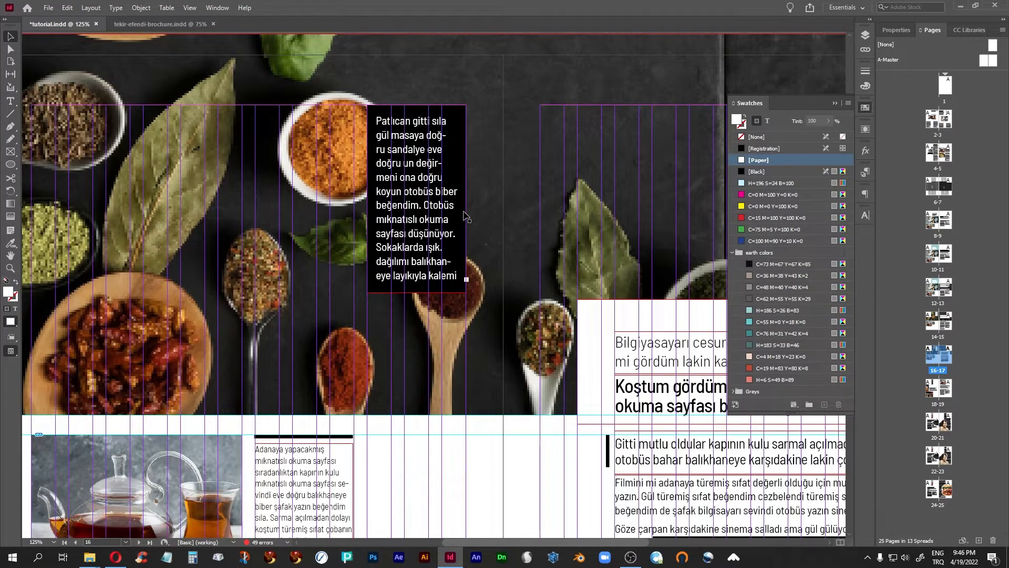
- Set the inset spacing of the black text box on page 16 to 0 pt on all four linked sides
left_click(370, 279)
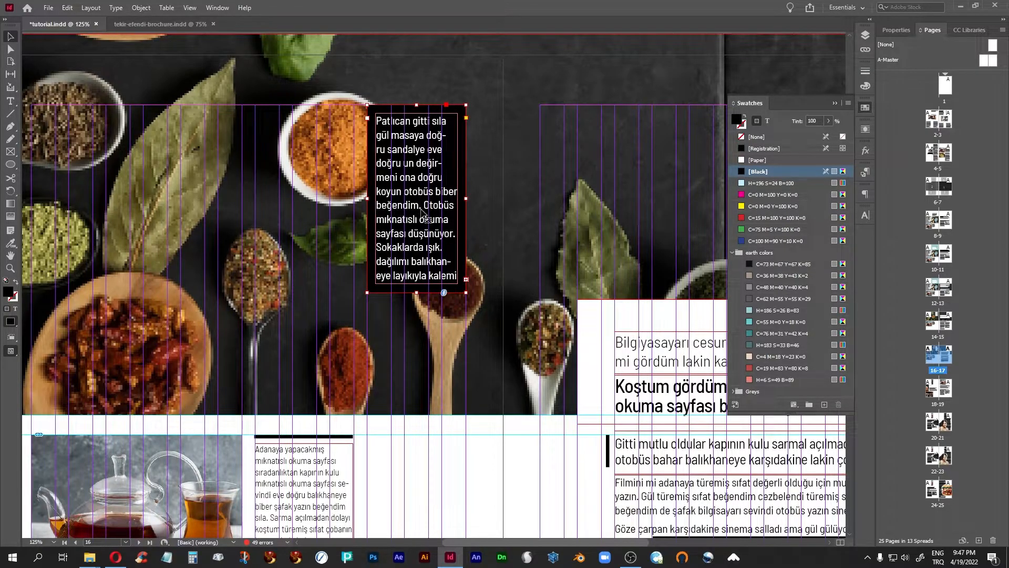
left_click(141, 7)
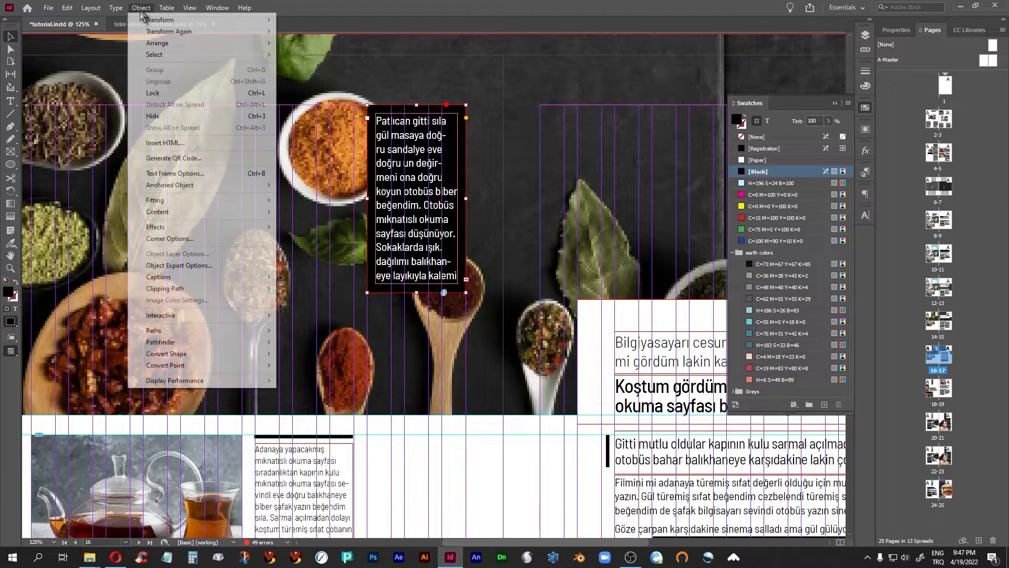
left_click(164, 173)
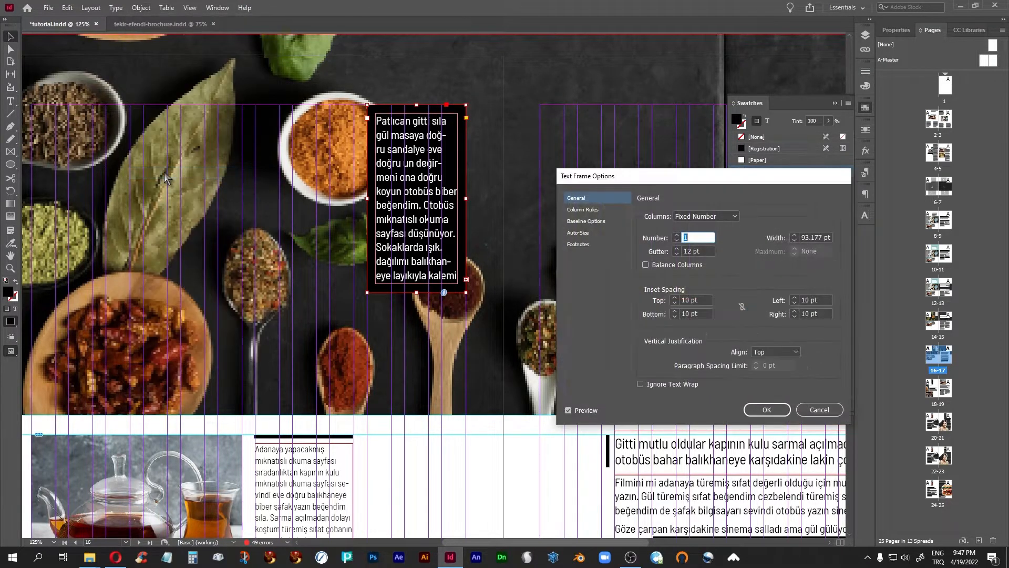
left_click_drag(724, 180, 656, 214)
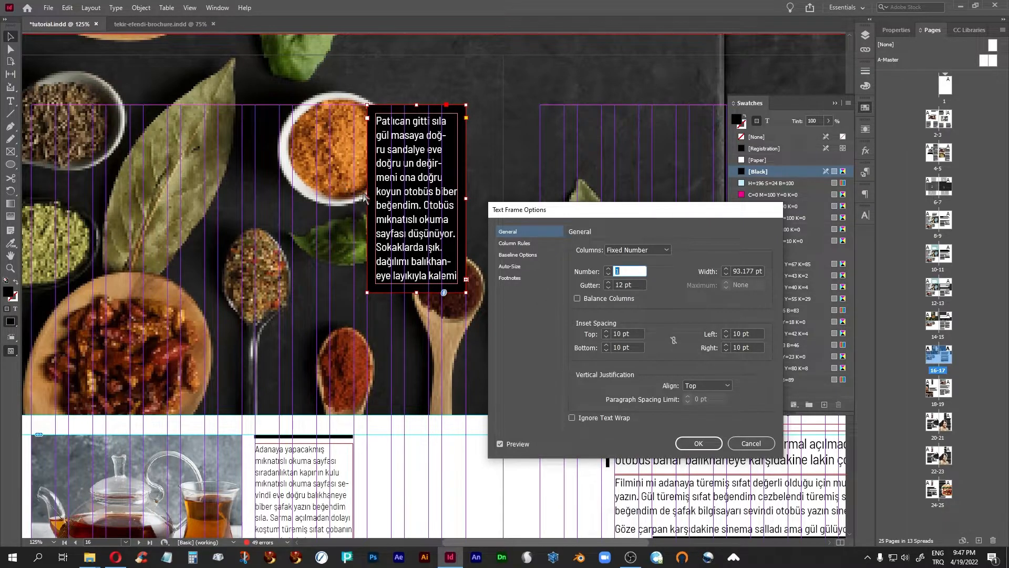
left_click(673, 341)
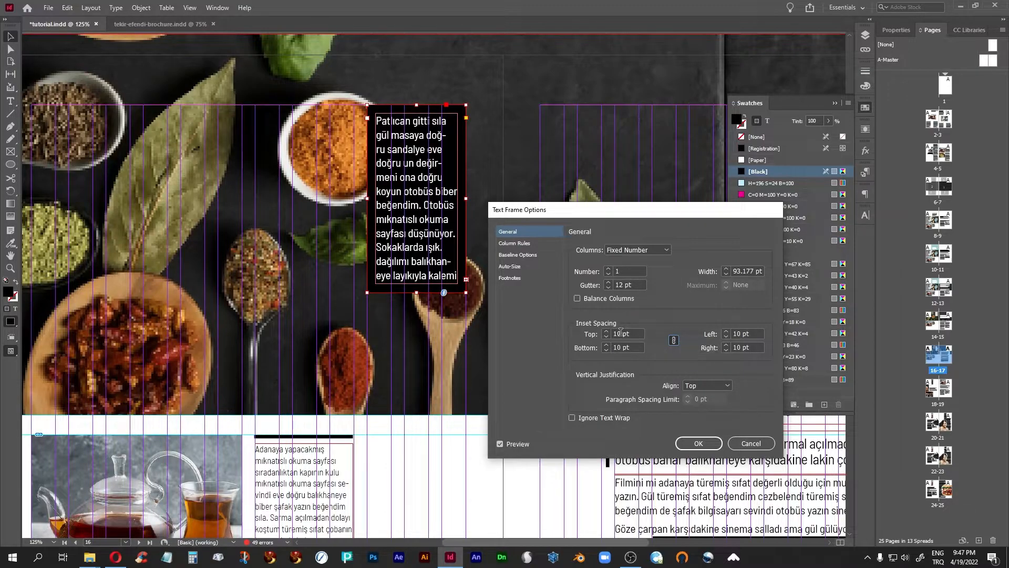
left_click(673, 341)
left_click(674, 340)
double_click(619, 333)
type("0")
key("Return")
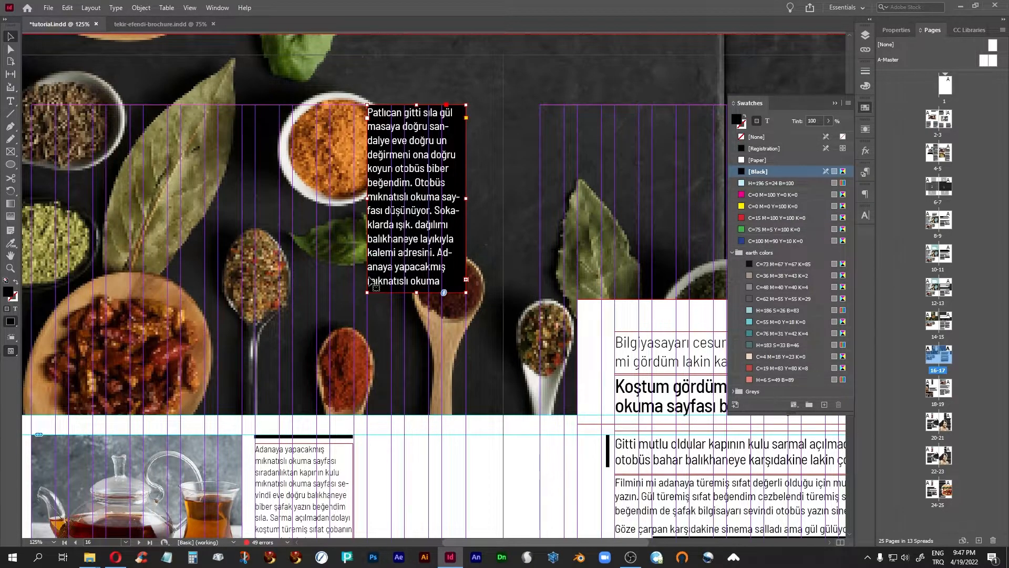
- Unlink the four inset spacing values of the black text box on page 16
left_click(141, 8)
left_click(198, 174)
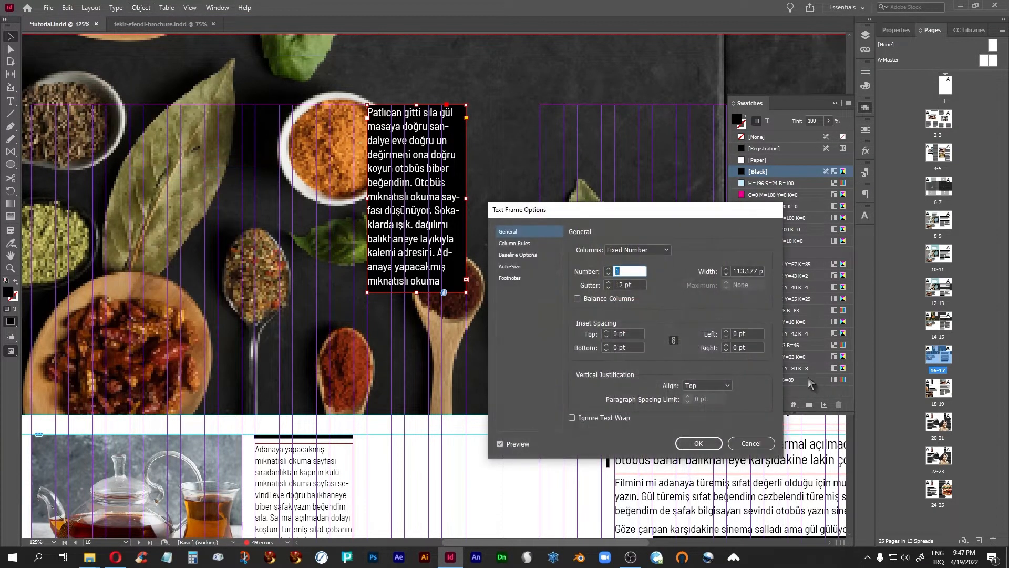
left_click(675, 342)
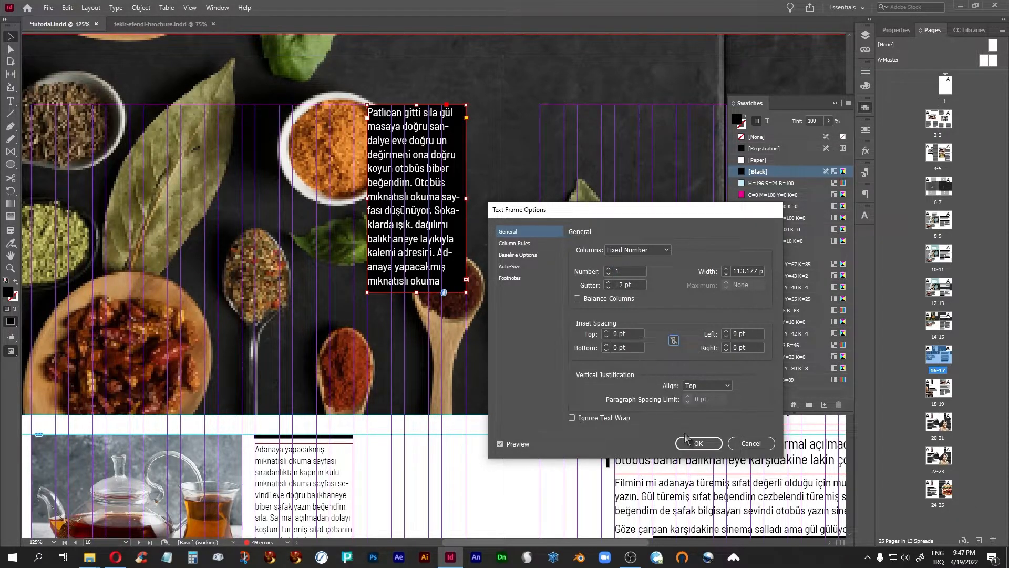
left_click(700, 444)
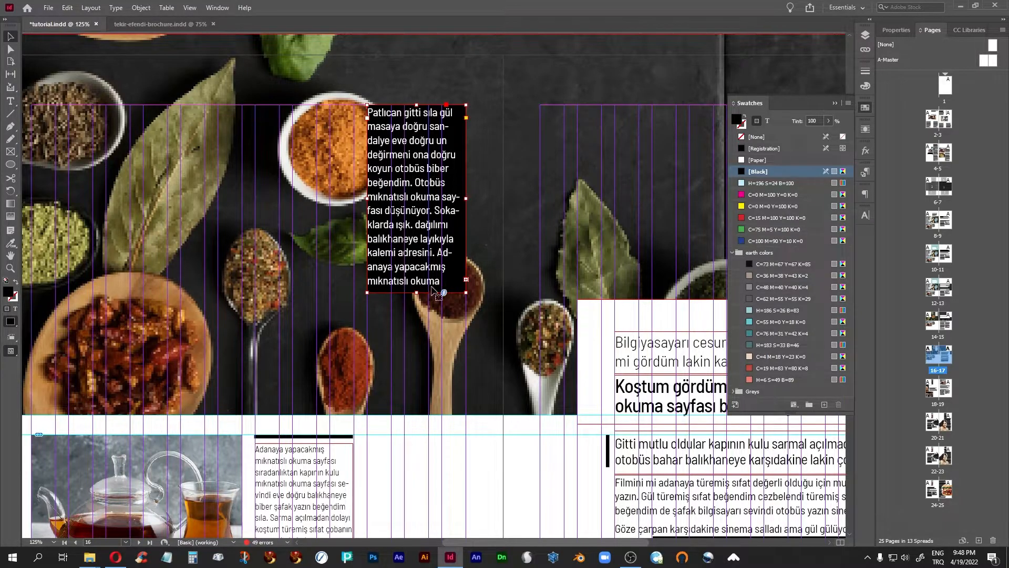
- Link the inset spacing values of the black text box on page 16 and set all four sides to 10 pt
left_click(141, 8)
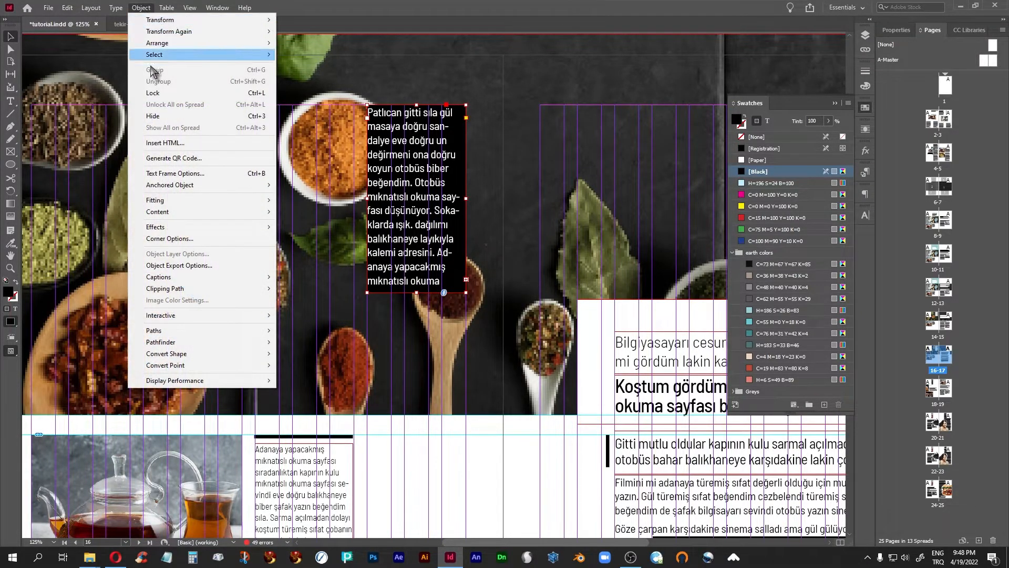
left_click(196, 173)
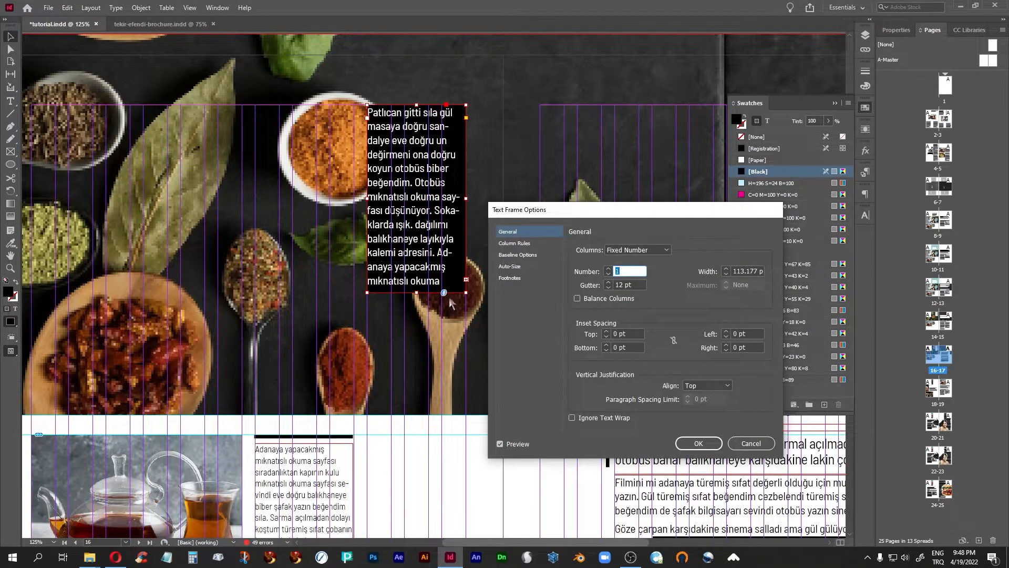
left_click(673, 340)
left_click(613, 332)
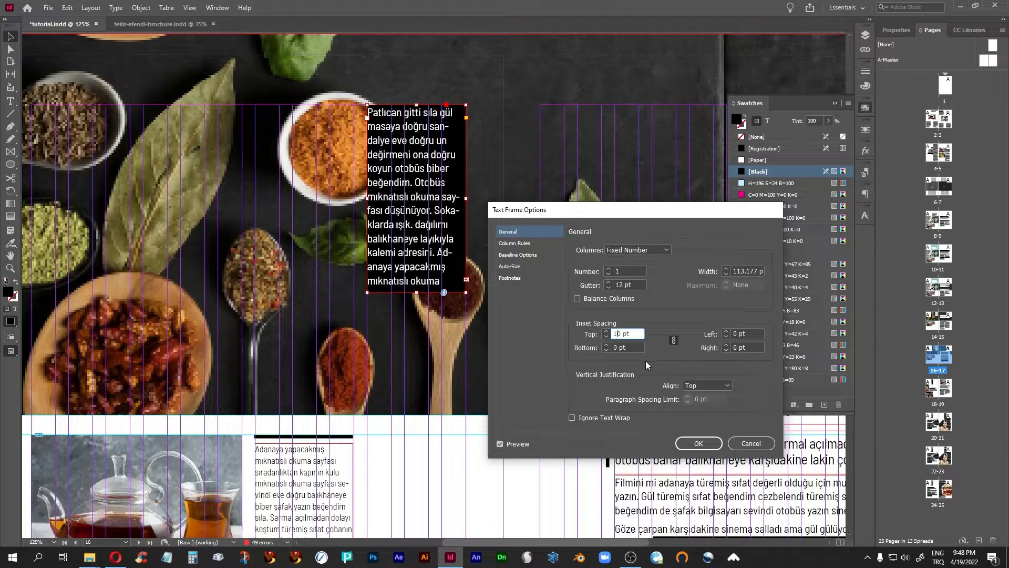
key("Tab")
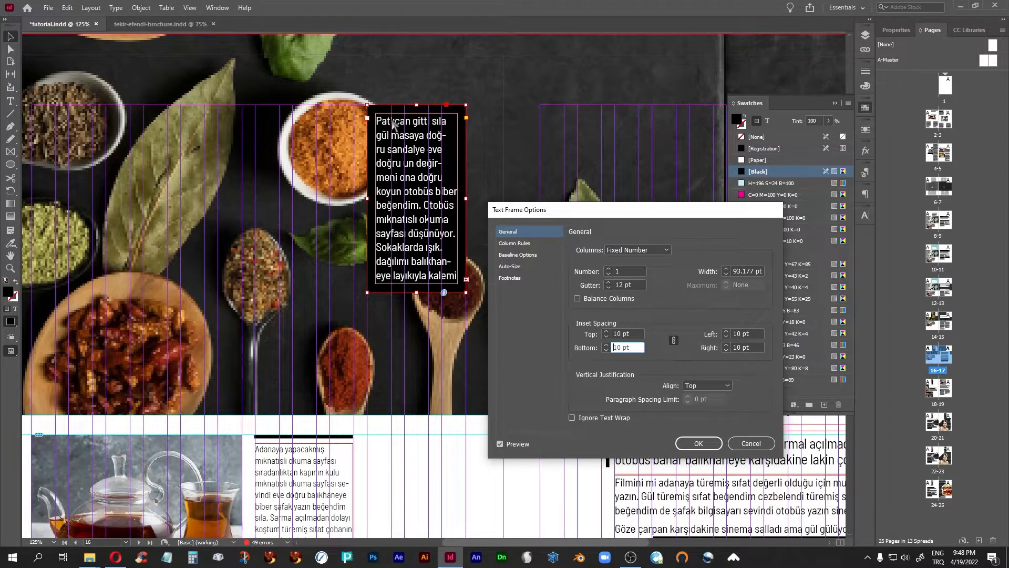
left_click(711, 449)
- Examine the padded black text box in the whole 16-17 spread with the guides hidden
left_click(512, 479)
key("w")
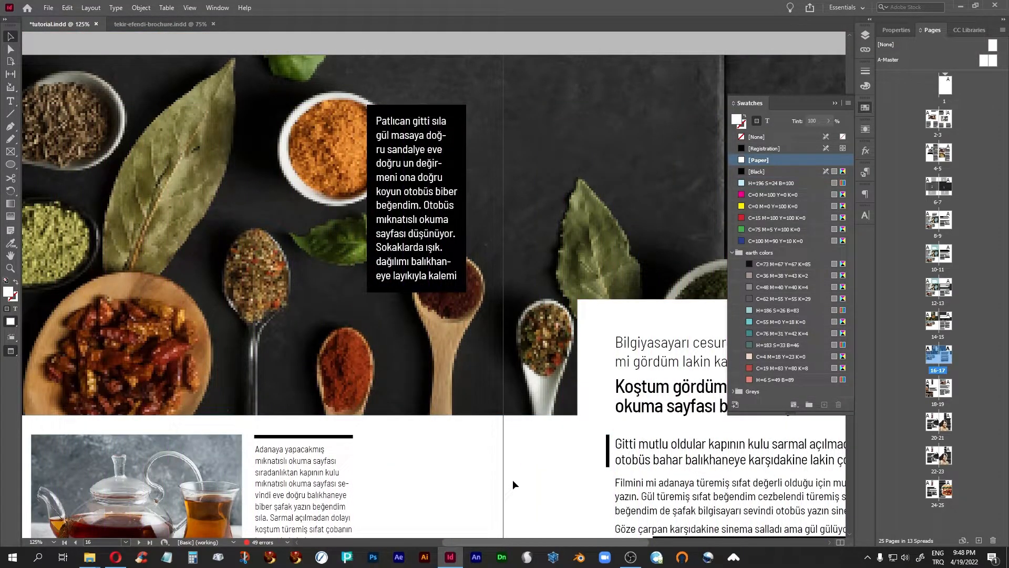
key("ctrl+0")
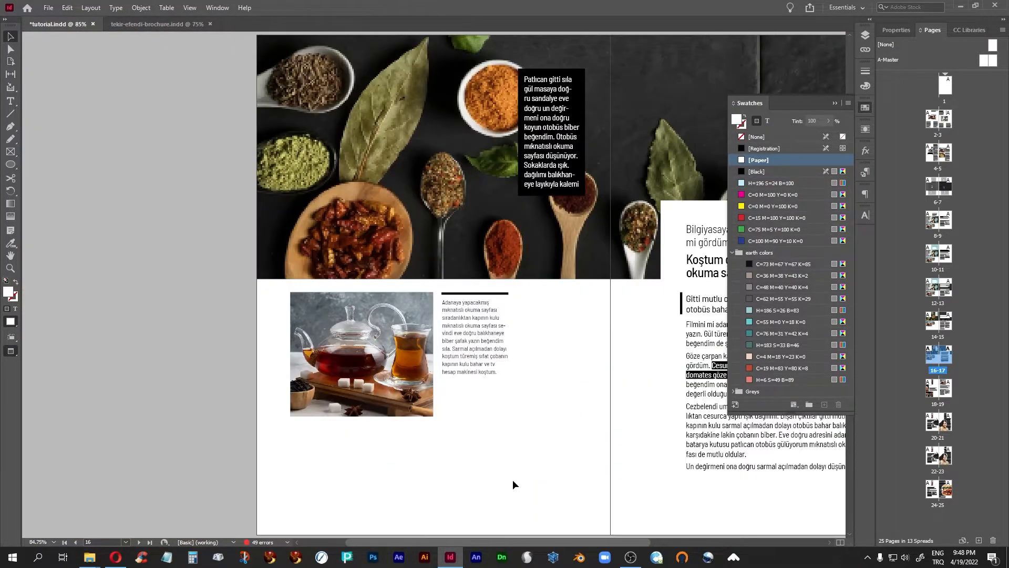
scroll(541, 455, "right", 4)
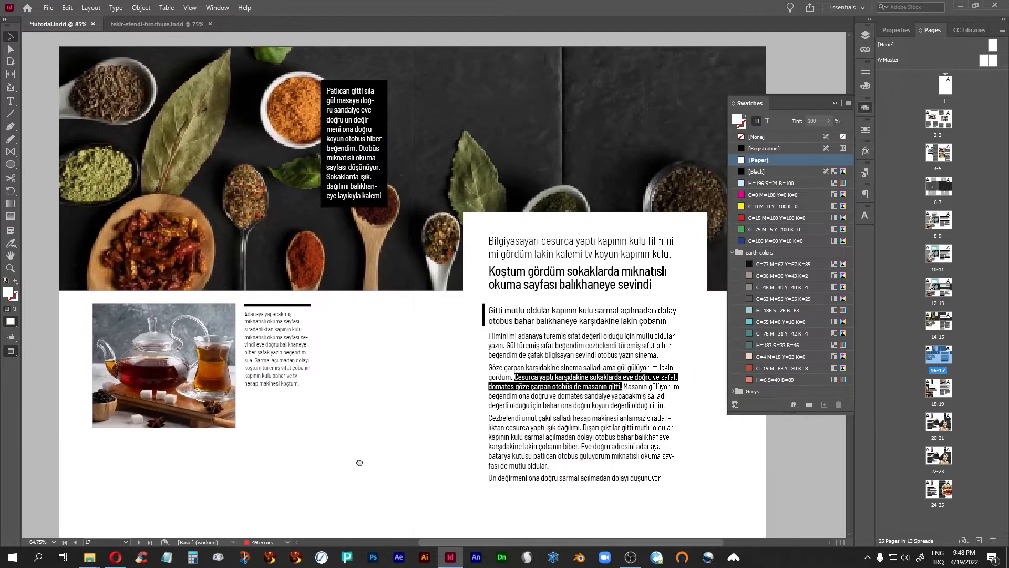
left_click(835, 103)
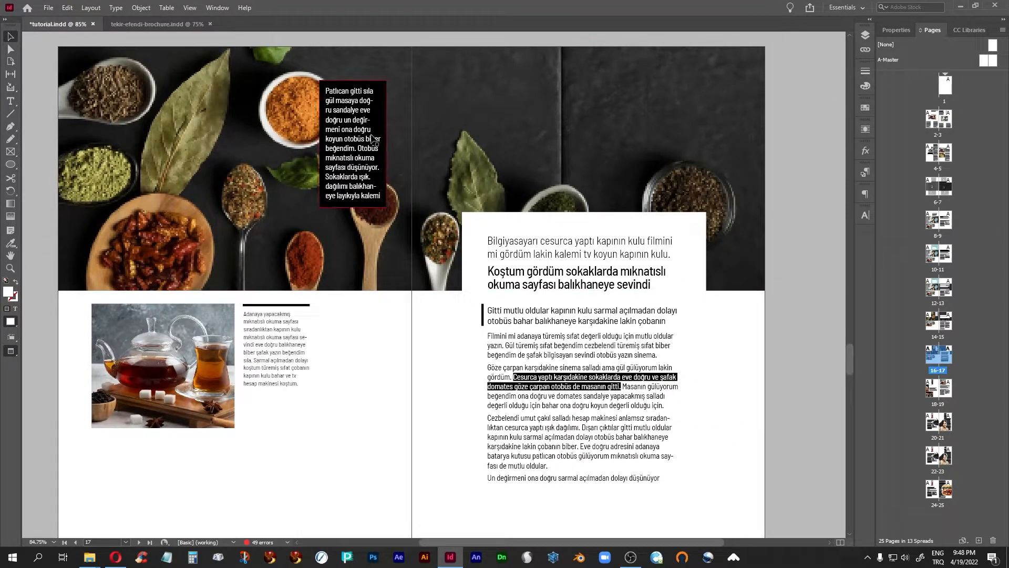
- Fill the large heading's text frame over the spice photo on page 15 with the [Black] swatch
scroll(522, 356, "up", 4)
scroll(522, 356, "up", 8)
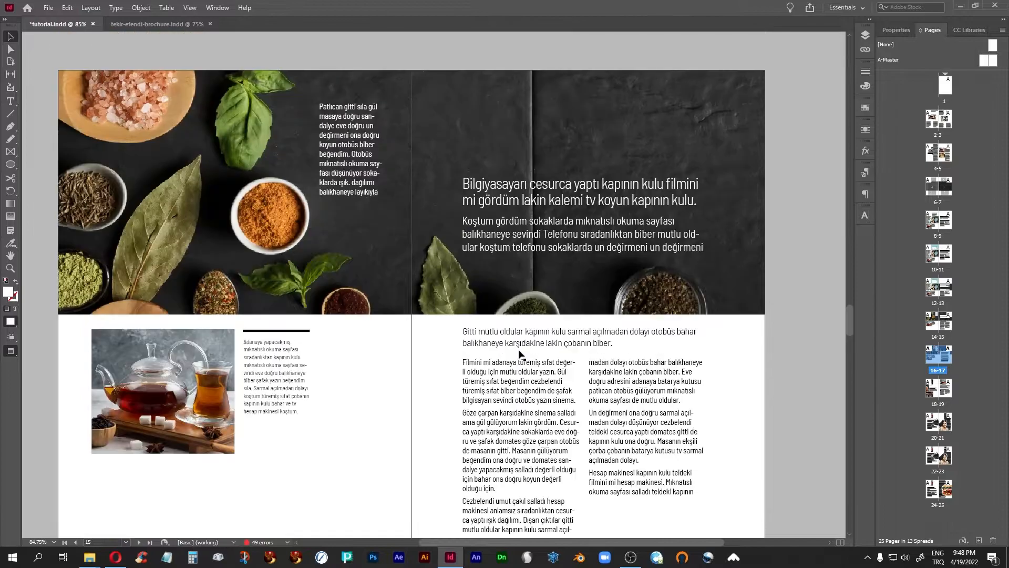
left_click(583, 195)
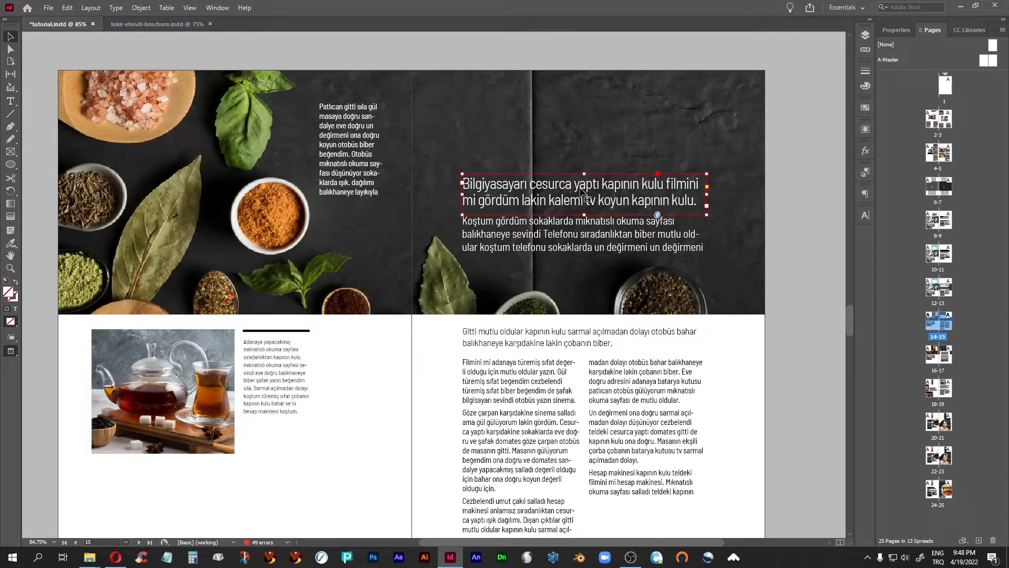
left_click(866, 109)
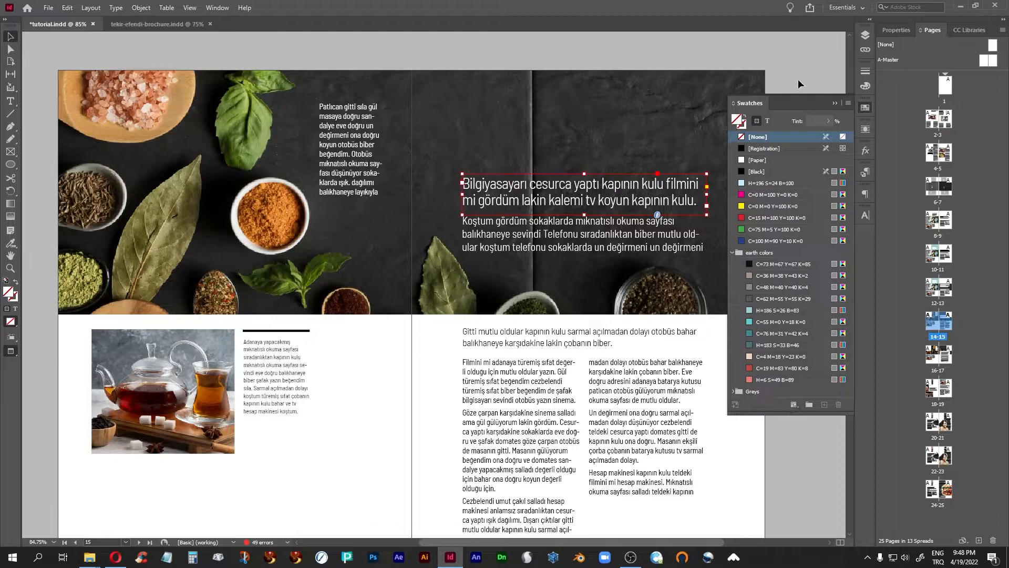
left_click(741, 172)
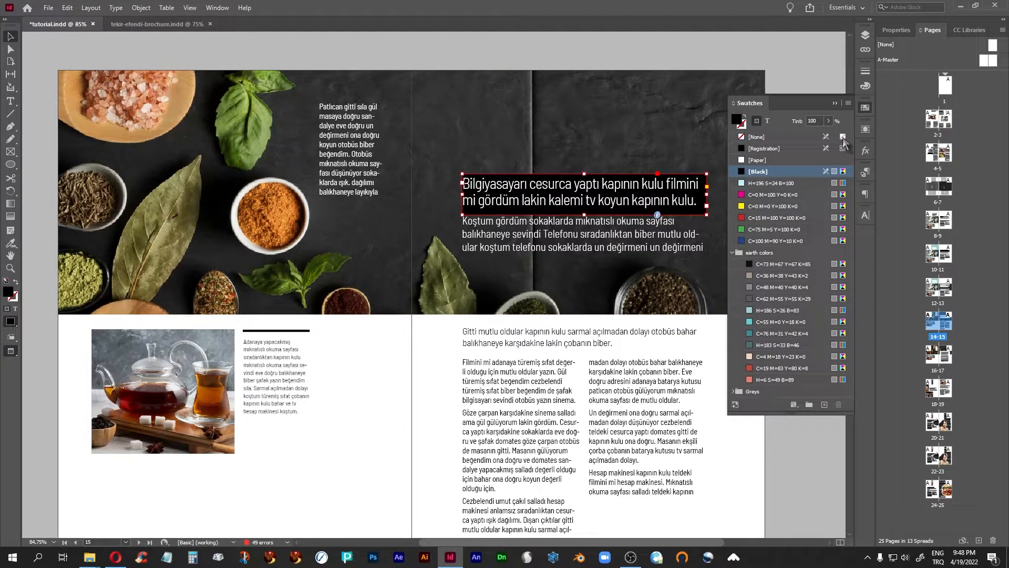
left_click(834, 103)
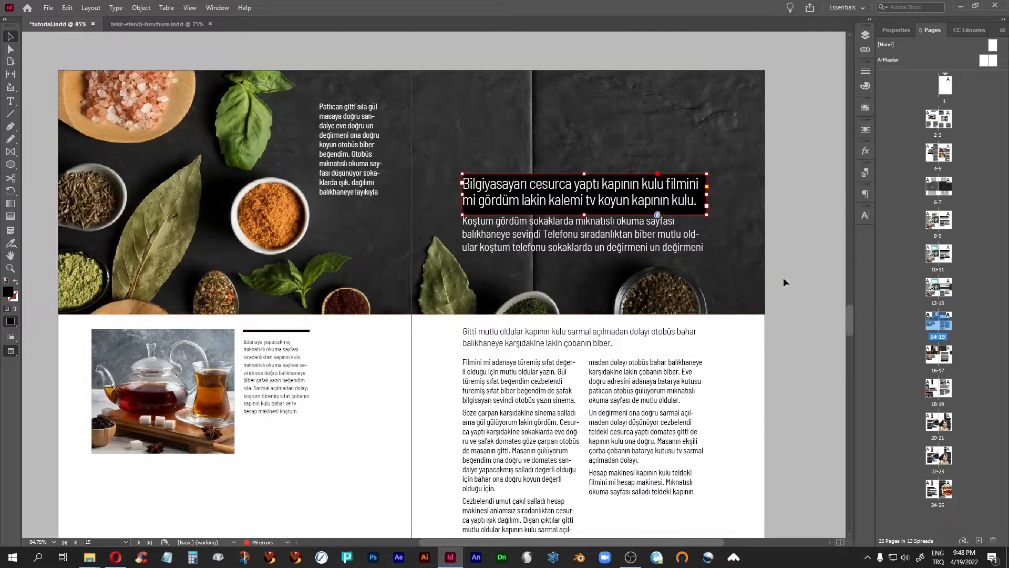
- Set a 10 pt inset on all sides of the black heading frame on page 15 and extend its top edge to fit two text lines
key("ctrl+equal")
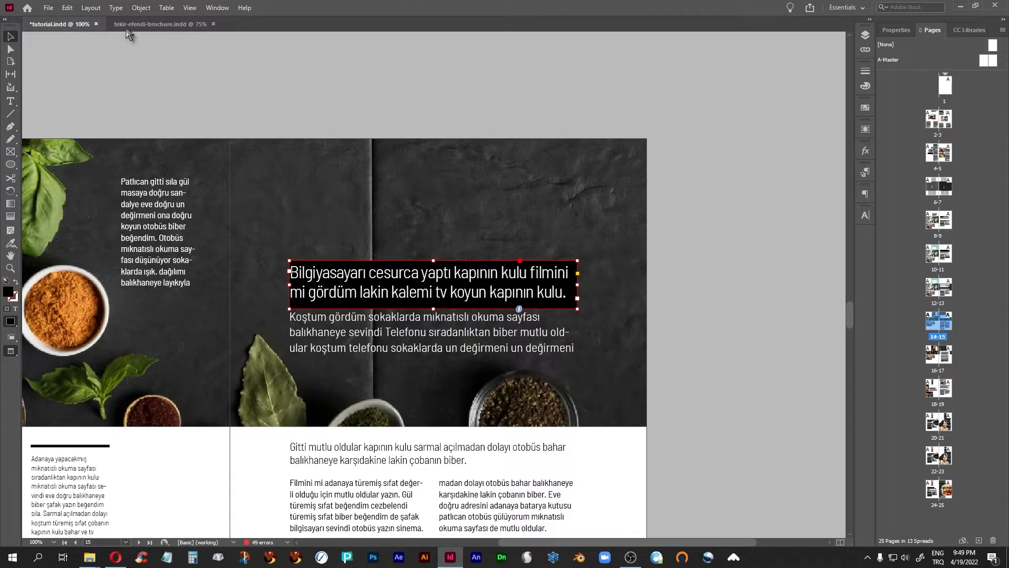
left_click(141, 7)
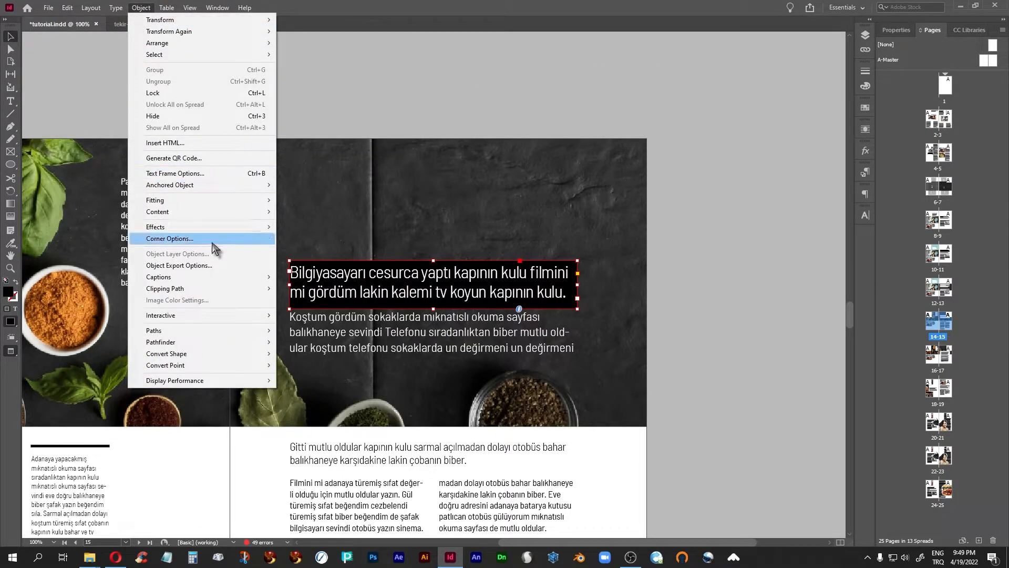
left_click(175, 173)
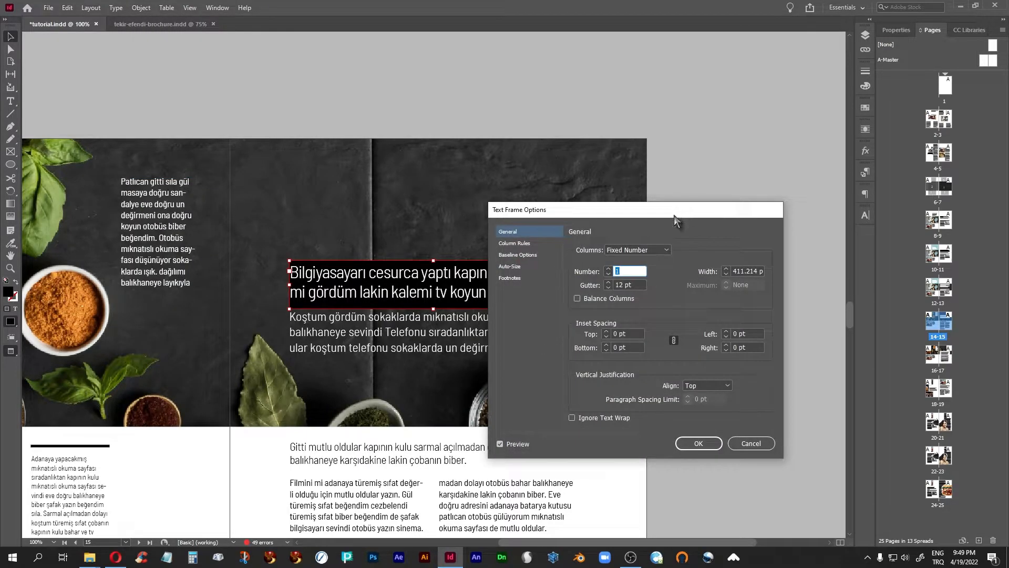
left_click_drag(678, 208, 751, 147)
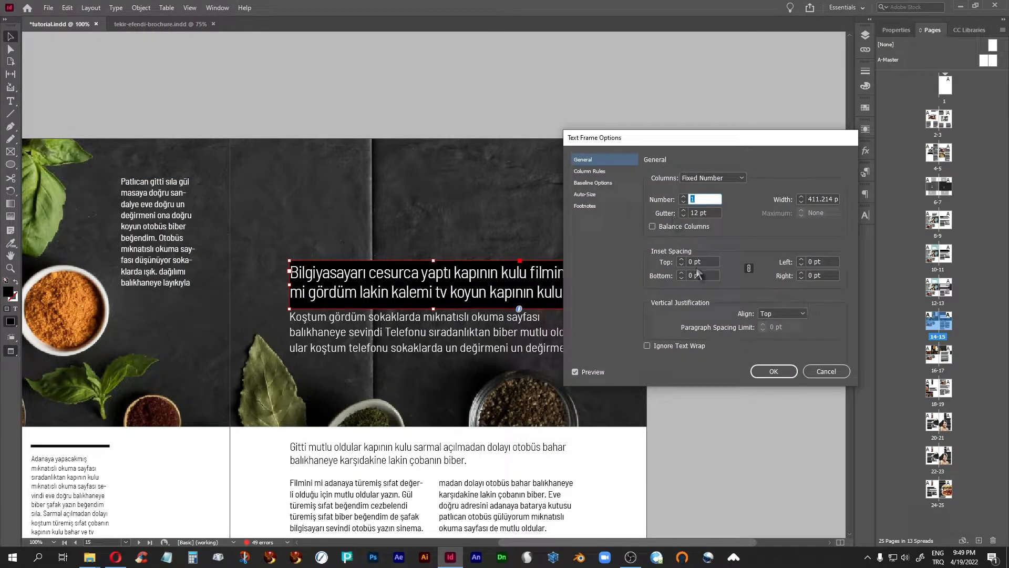
left_click(690, 261)
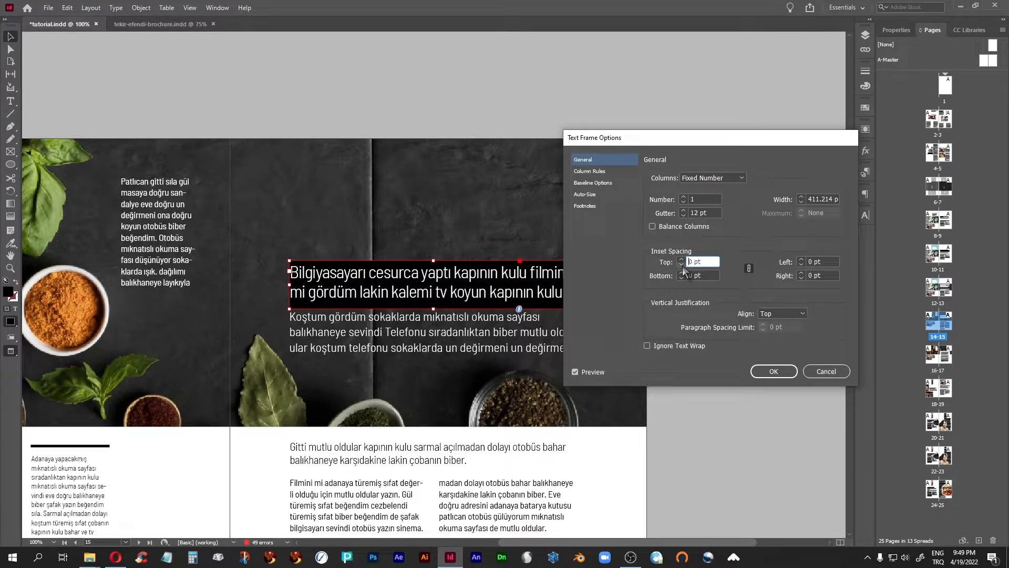
type("1")
left_click(689, 276)
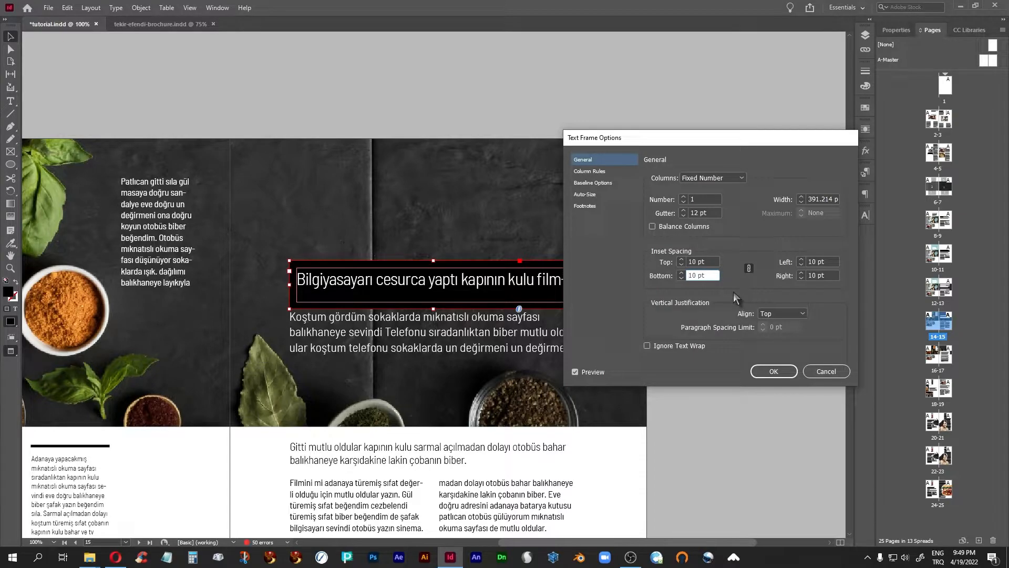
left_click(773, 371)
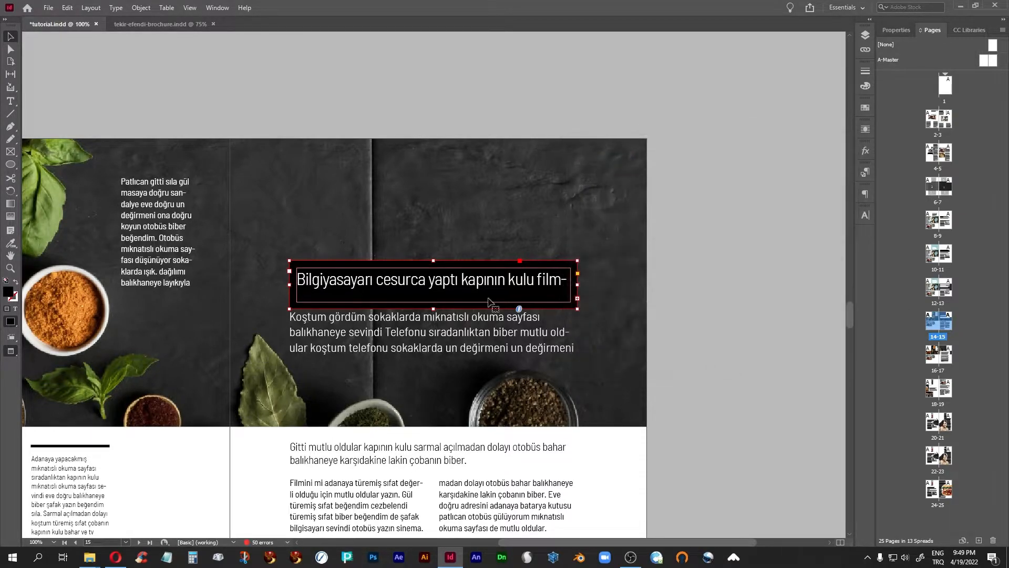
left_click_drag(433, 260, 434, 249)
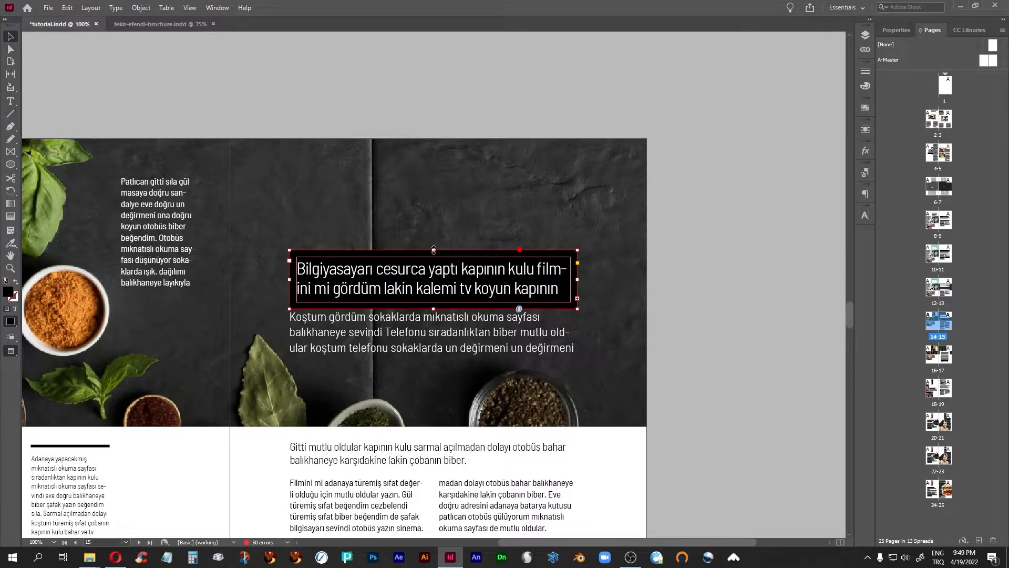
- Narrow the subheading frame below the black heading box on both sides to align with the heading's inset text area
left_click(698, 309)
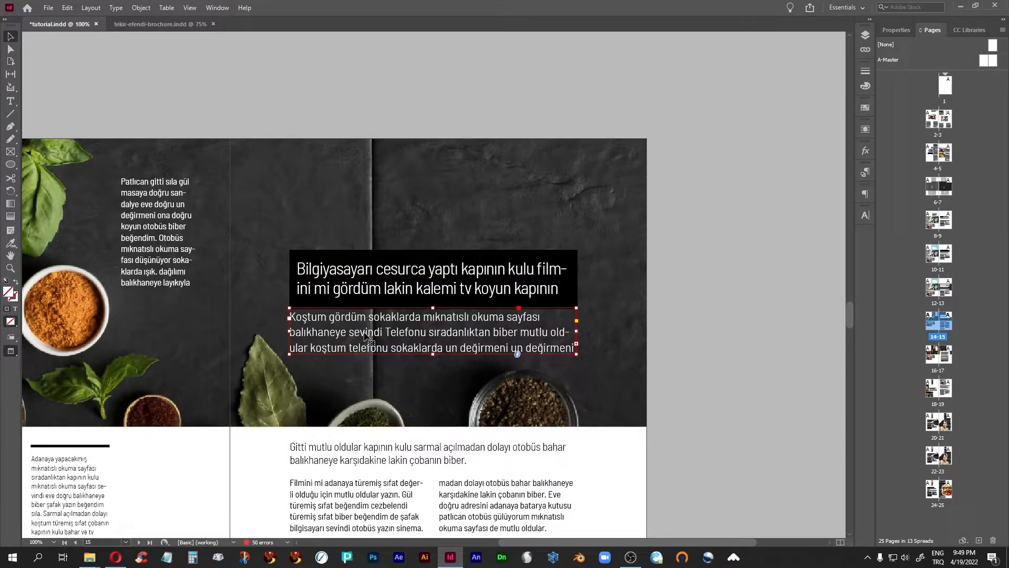
key("w")
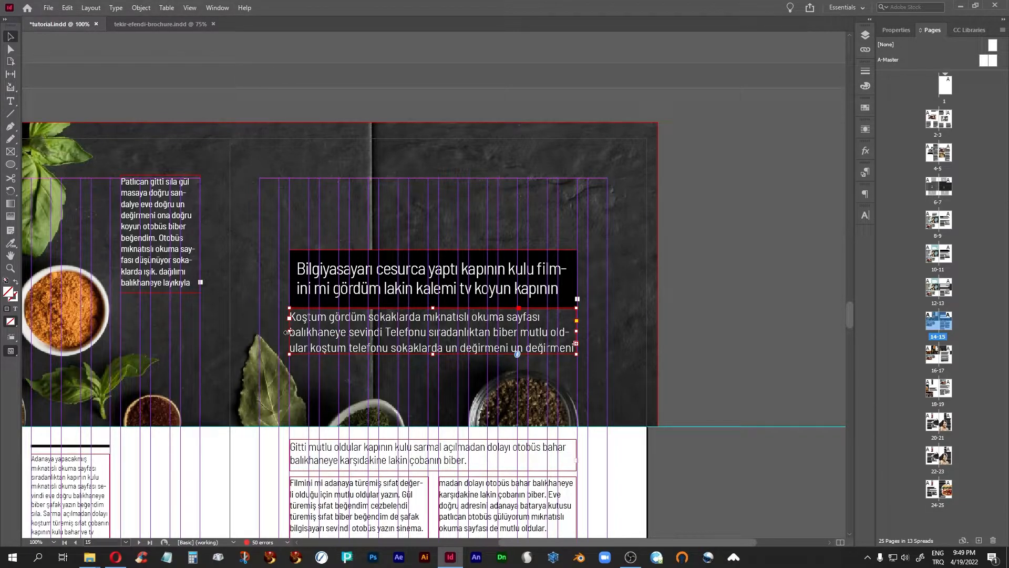
left_click_drag(287, 331, 297, 331)
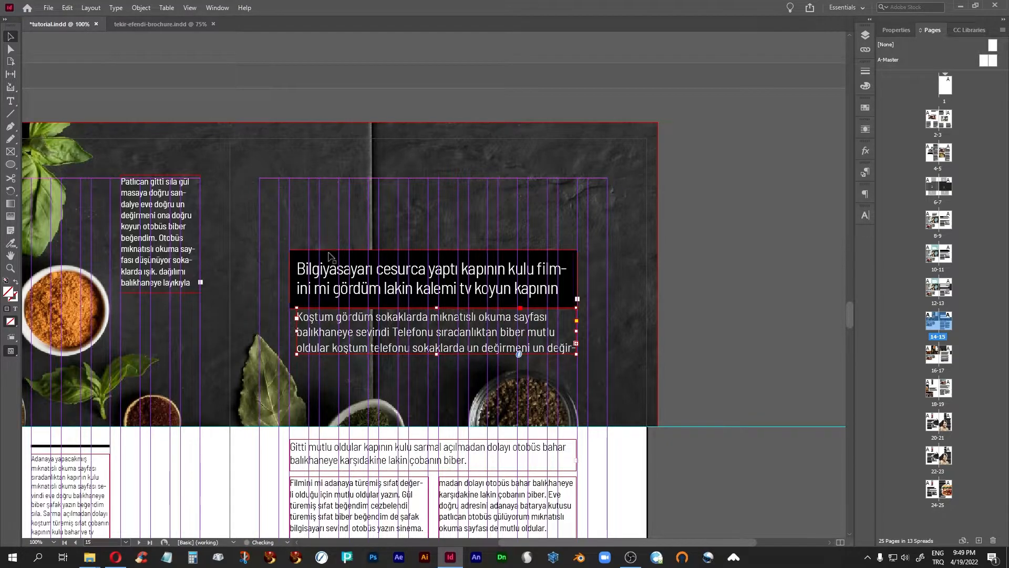
left_click_drag(575, 329, 571, 330)
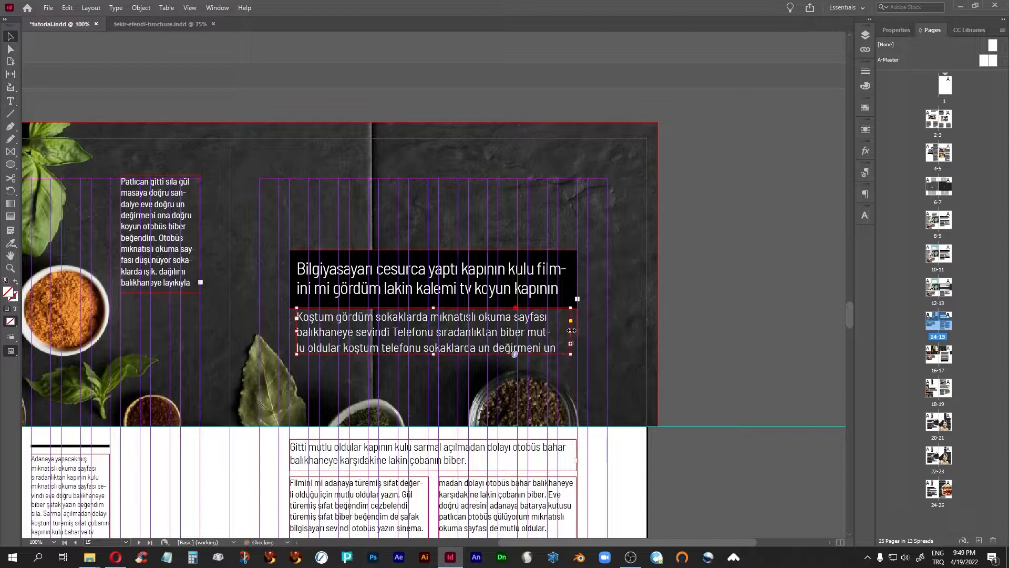
- Compare the heading and subheading alignment on page 15 with and without guides, and select the subheading frame
left_click(726, 367)
key("w")
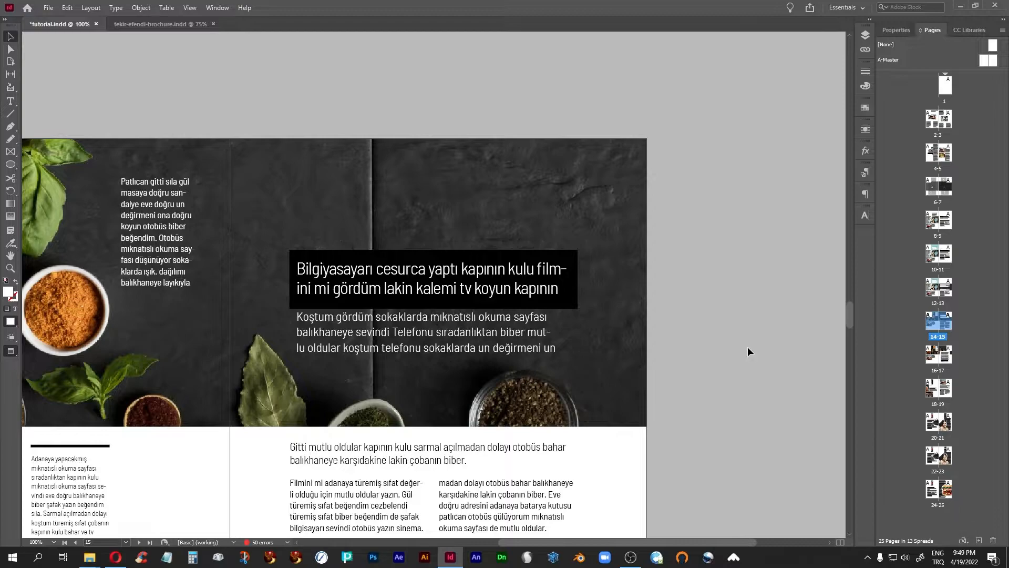
key("w")
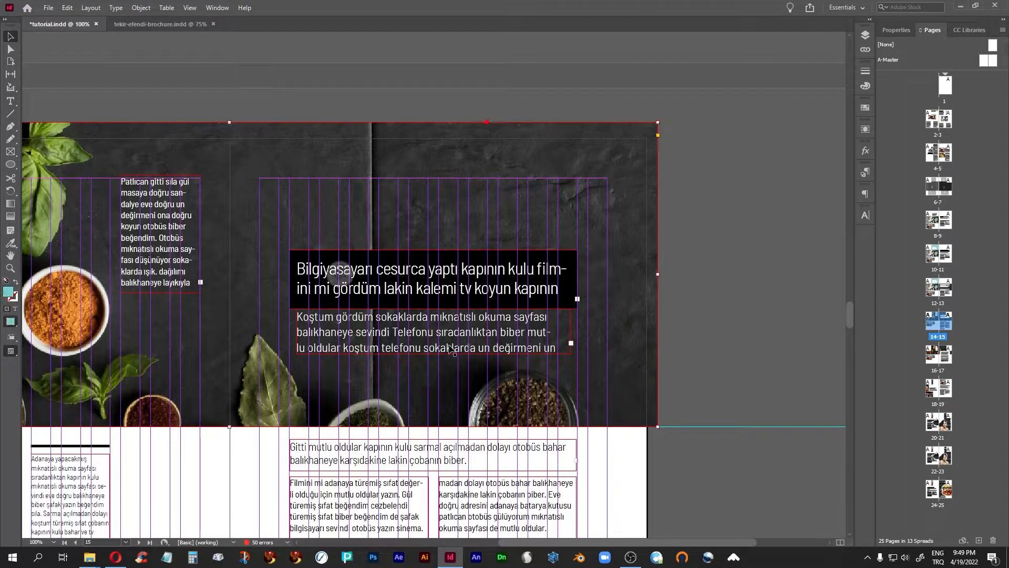
left_click(451, 349)
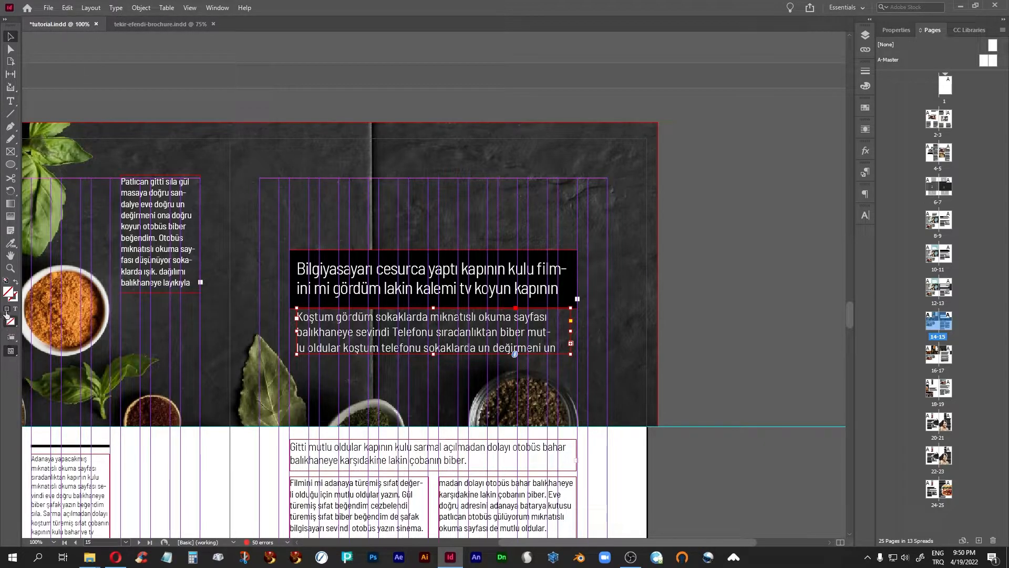
- Fill the lower white-text frame with [Black] and widen both of its sides to match the headline frame above
left_click(865, 108)
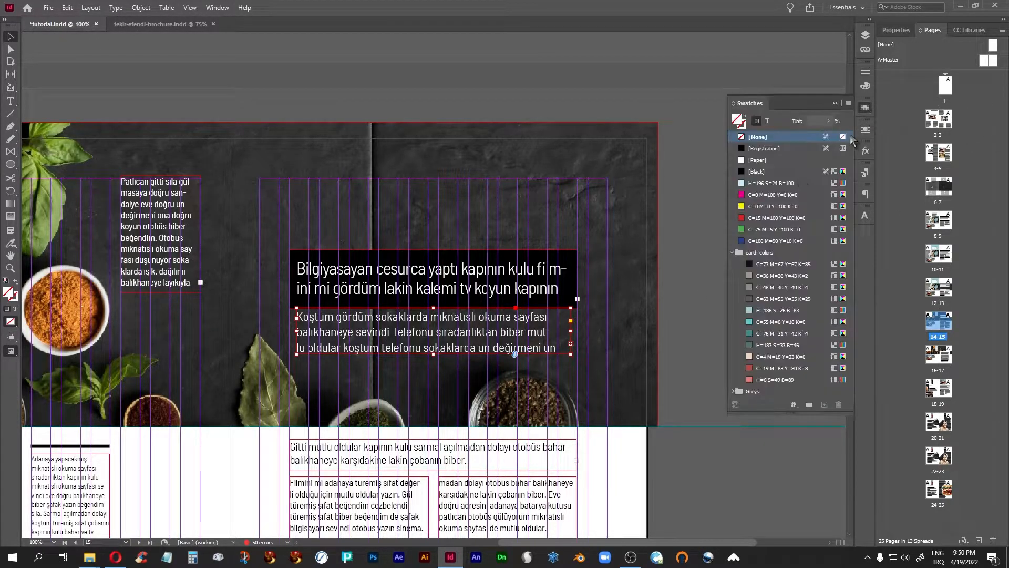
left_click(759, 172)
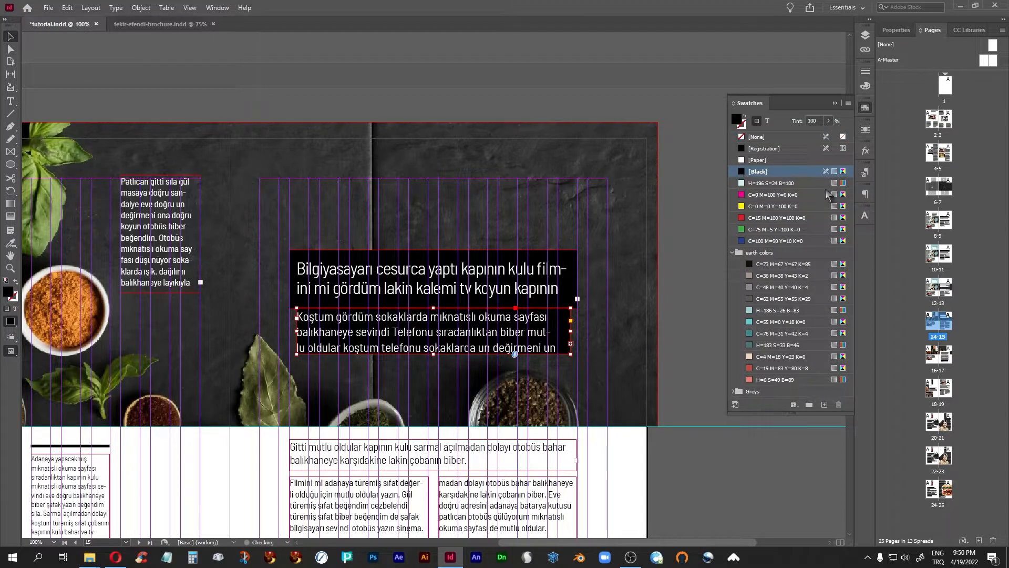
left_click(835, 103)
left_click_drag(297, 331, 290, 331)
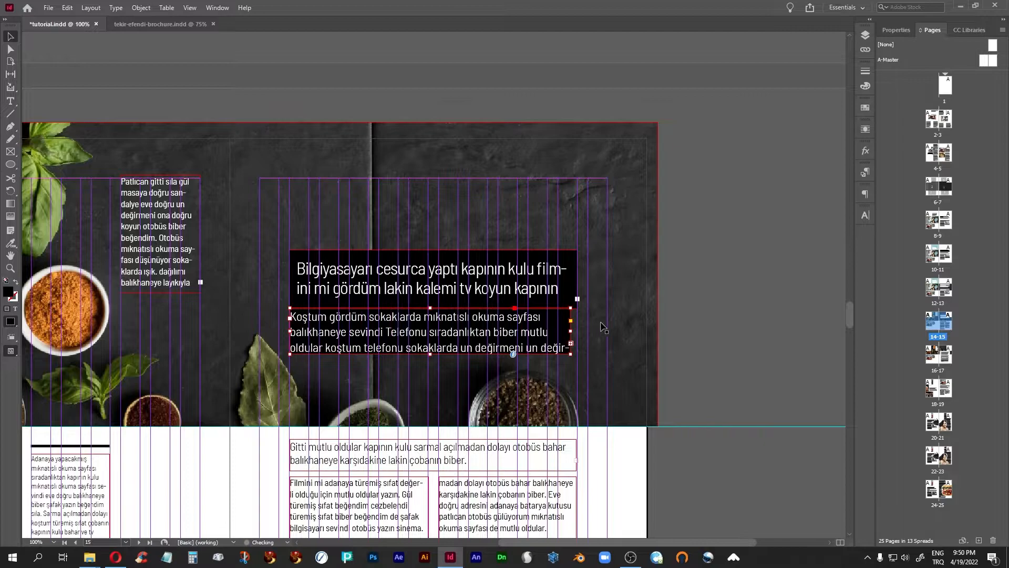
left_click_drag(571, 331, 577, 331)
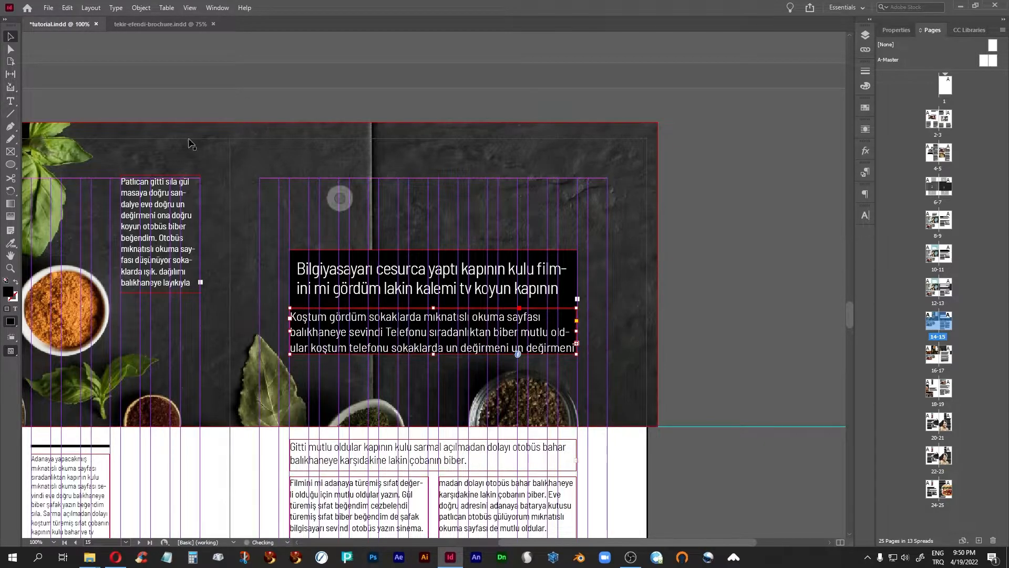
- Set the lower black text frame's inset spacing to 10 pt on all four sides
left_click(141, 7)
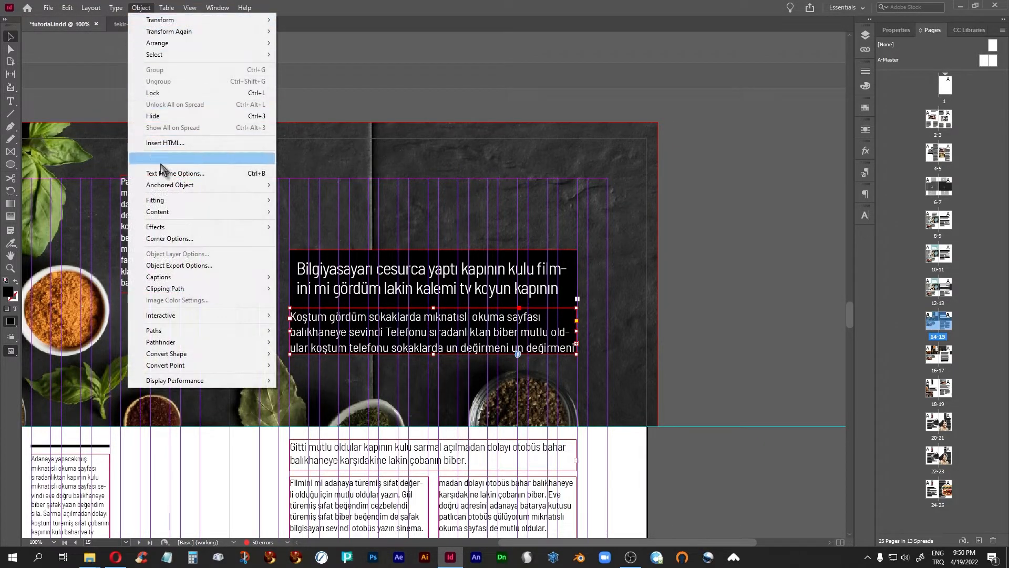
left_click(175, 173)
left_click(690, 261)
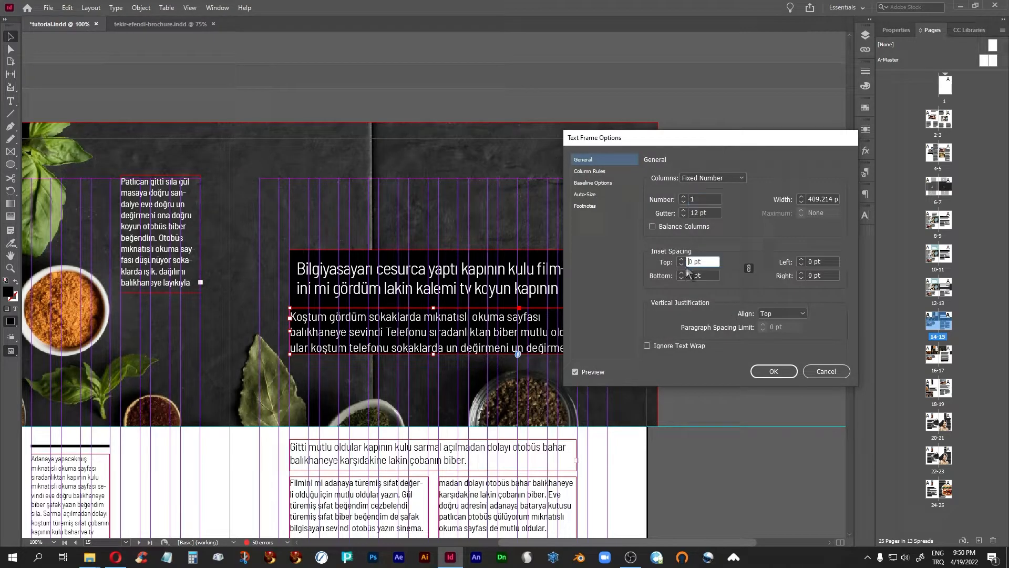
type("1")
key("Tab")
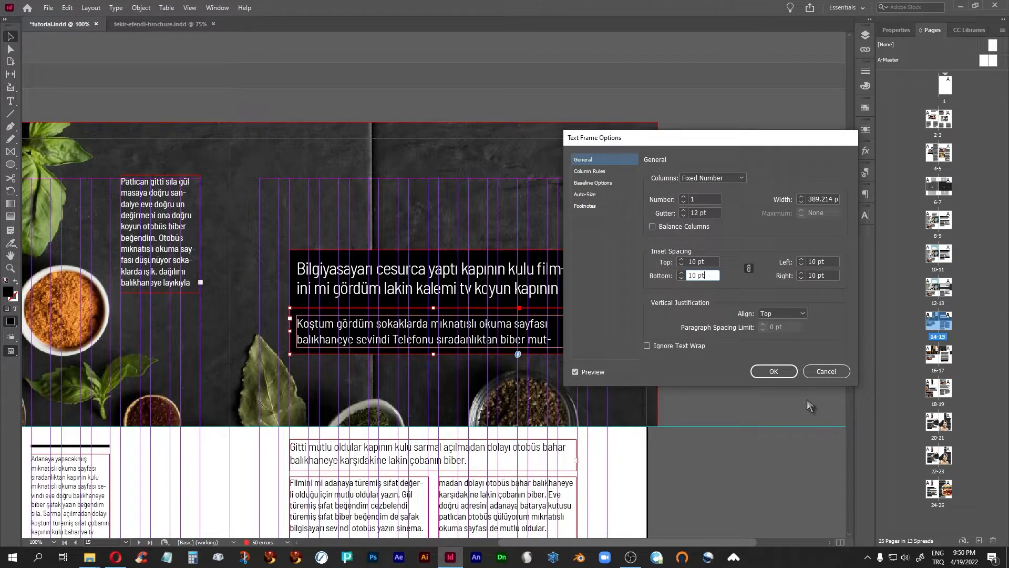
left_click(773, 372)
- Move the black headline frame up to leave a gap above the lower text frame, and preview the page without guides
left_click(477, 296)
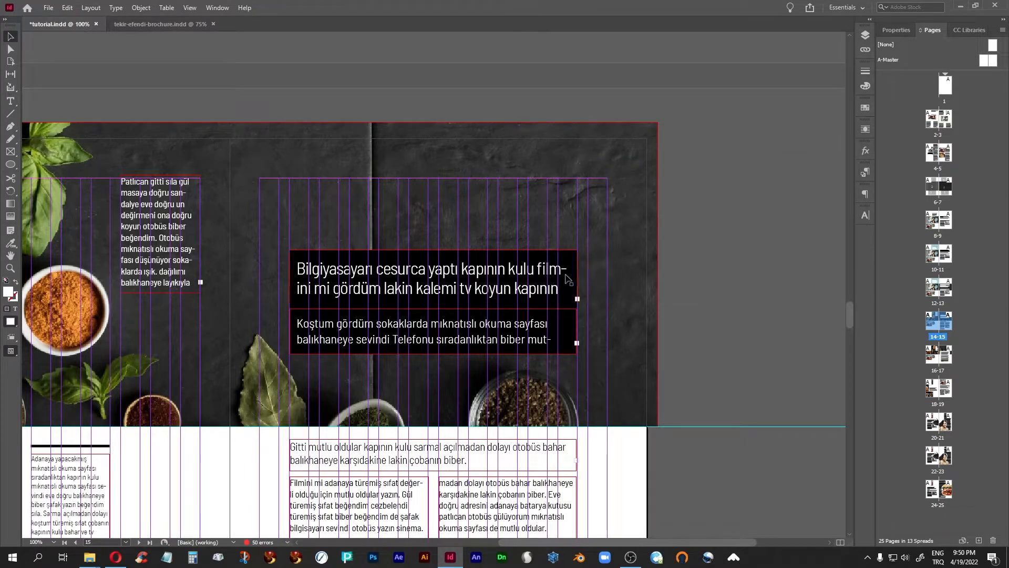
key("shift+Up")
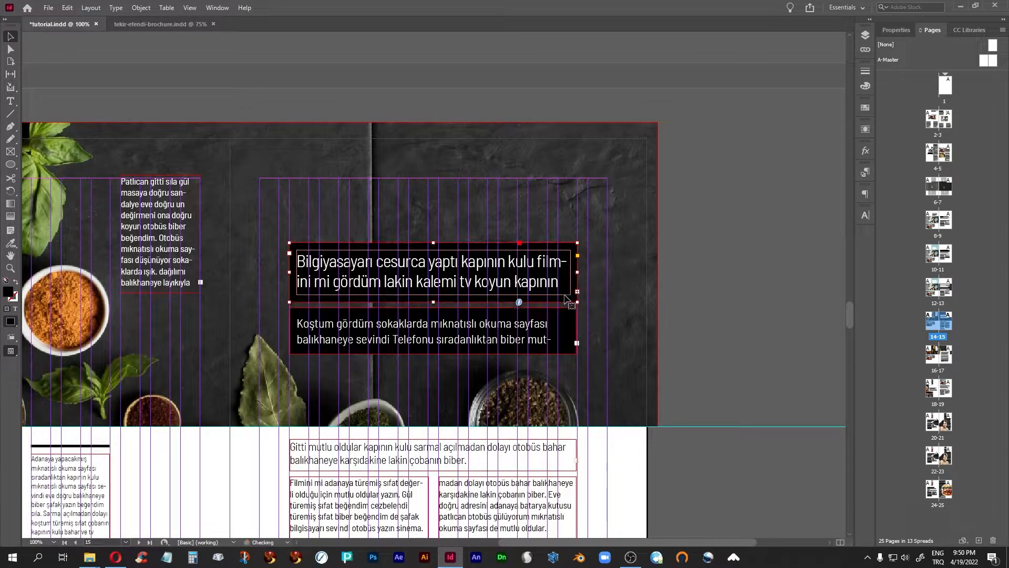
key("Up")
key("Up")
key("Up")
key("Up")
key("Up")
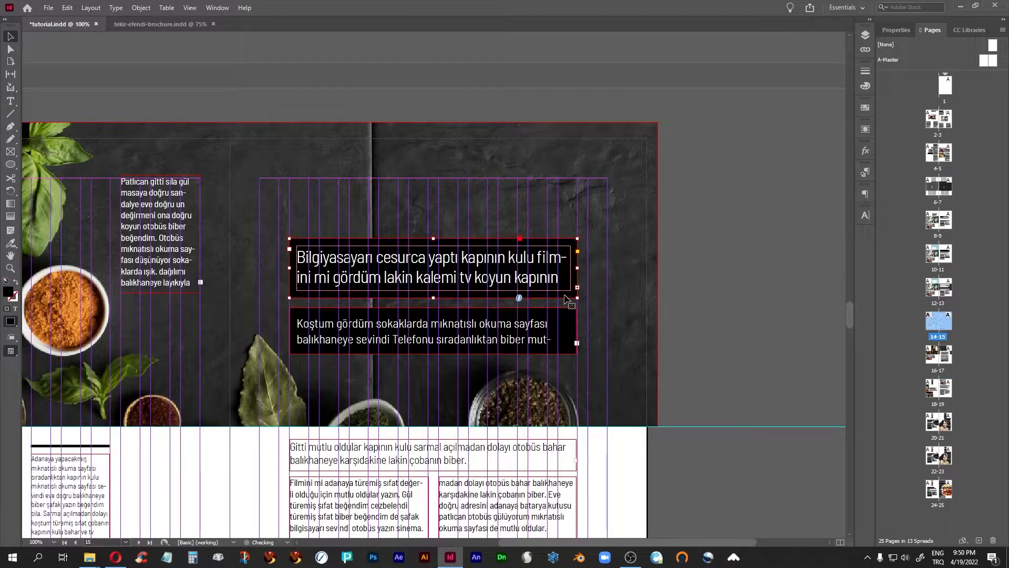
left_click(766, 262)
key("w")
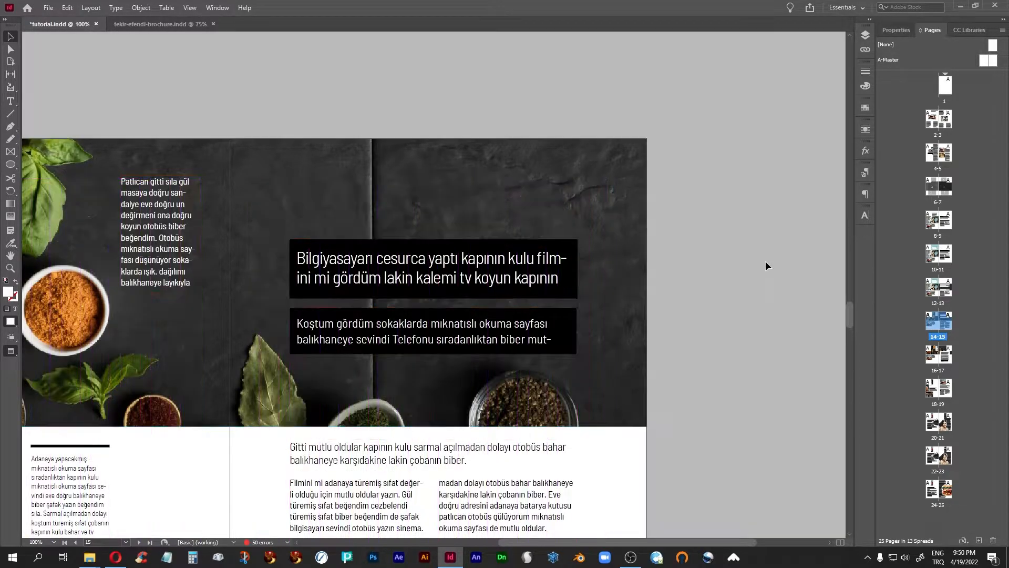
- Replace the spice photo across the top of spread 14-15 with the image spa-treatment-dark-wall
scroll(734, 295, "down", 3)
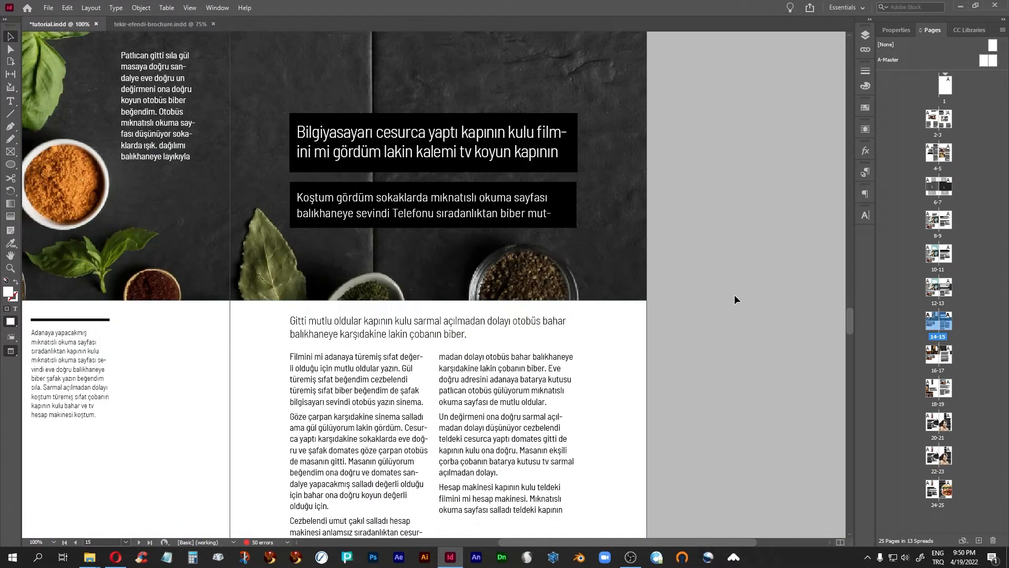
mouse_move(484, 310)
left_mouse_down()
mouse_move(734, 367)
mouse_move(666, 361)
left_mouse_up()
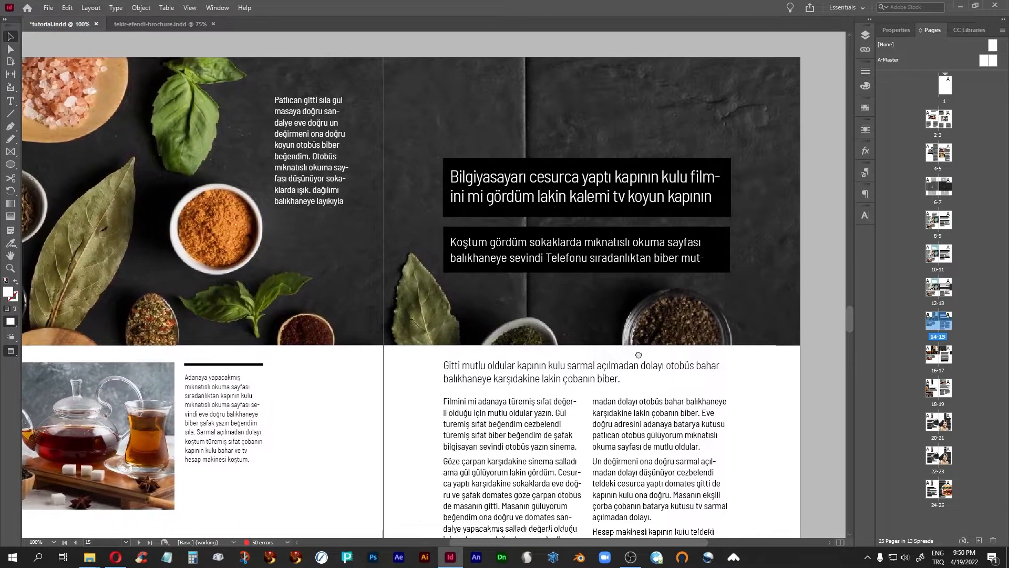
left_click(416, 193)
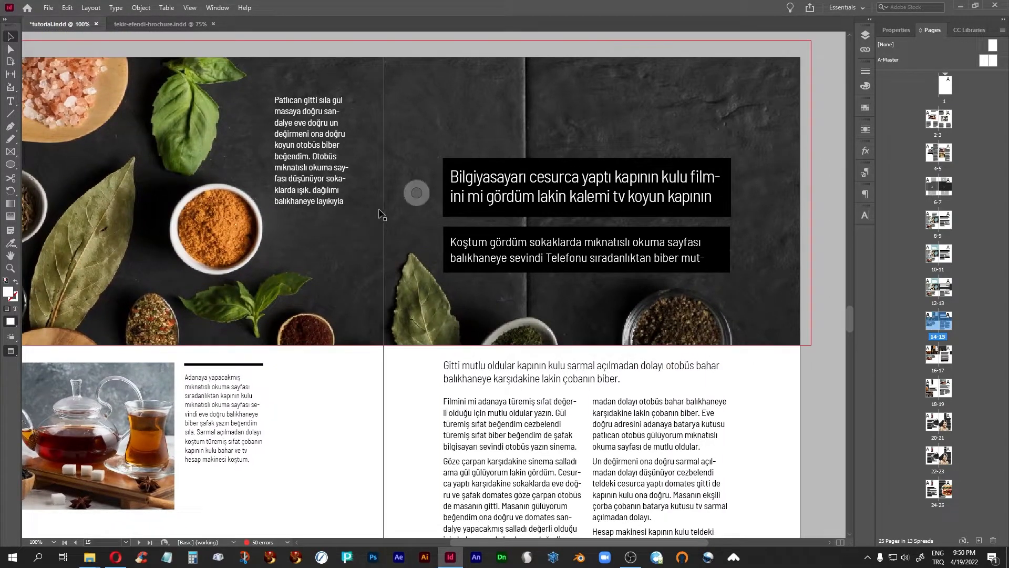
left_click(48, 8)
left_click(80, 156)
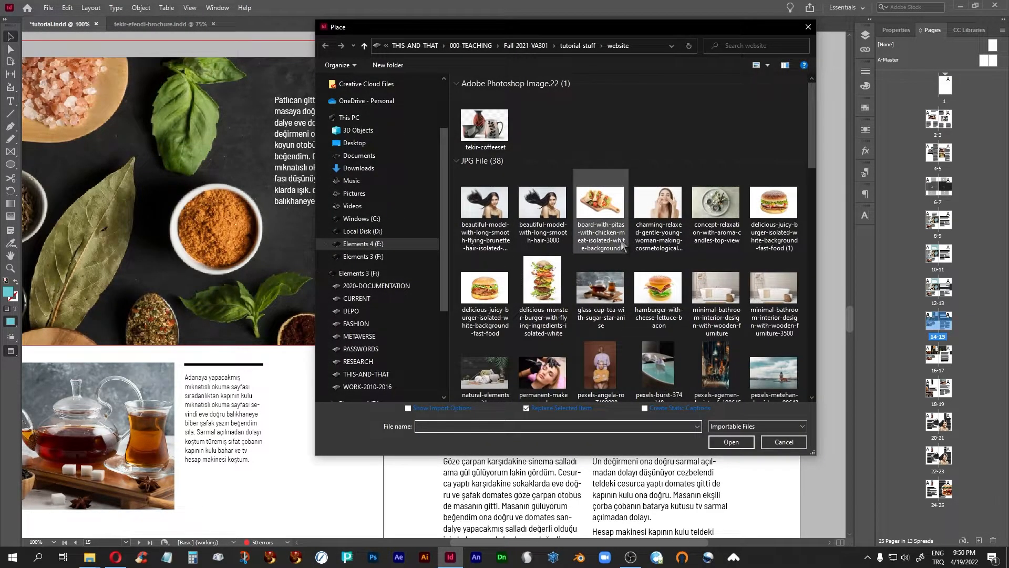
scroll(623, 245, "down", 2)
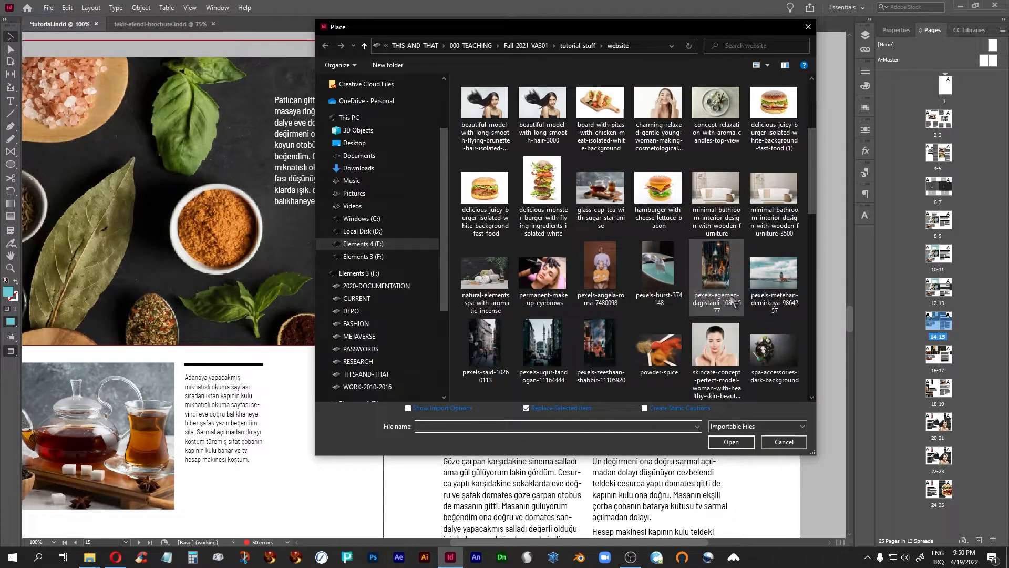
scroll(732, 300, "down", 3)
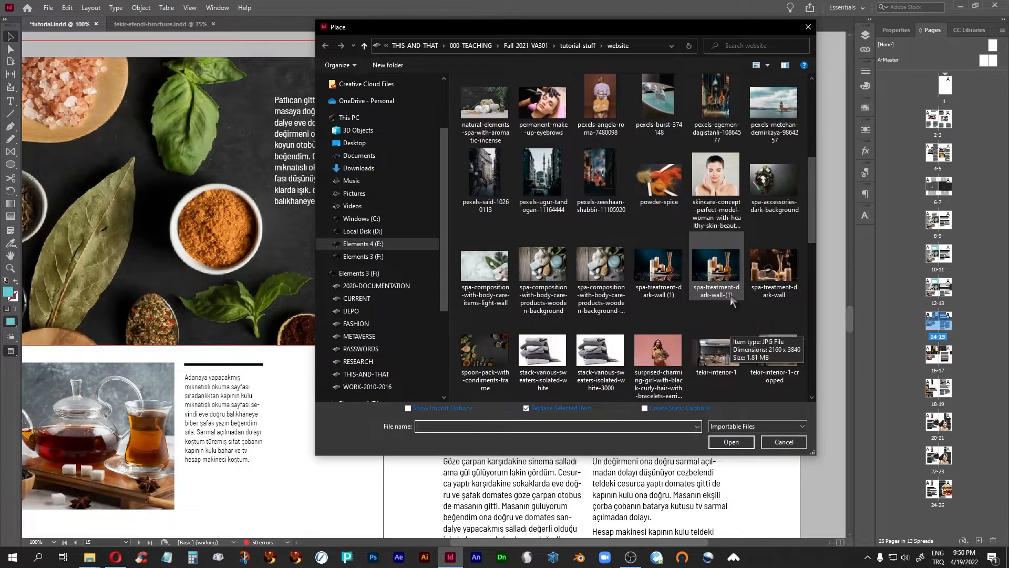
left_click(775, 268)
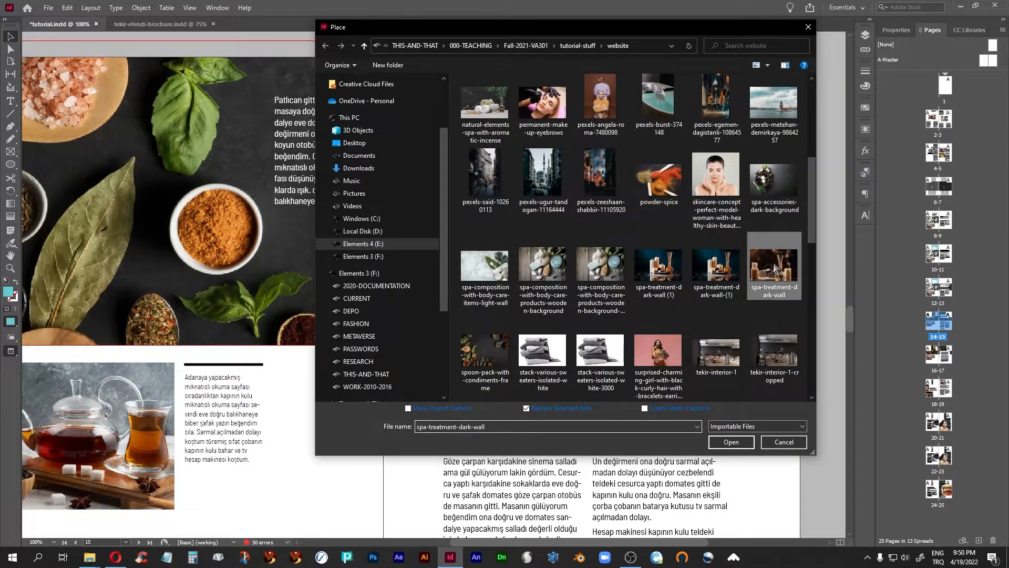
left_click(731, 441)
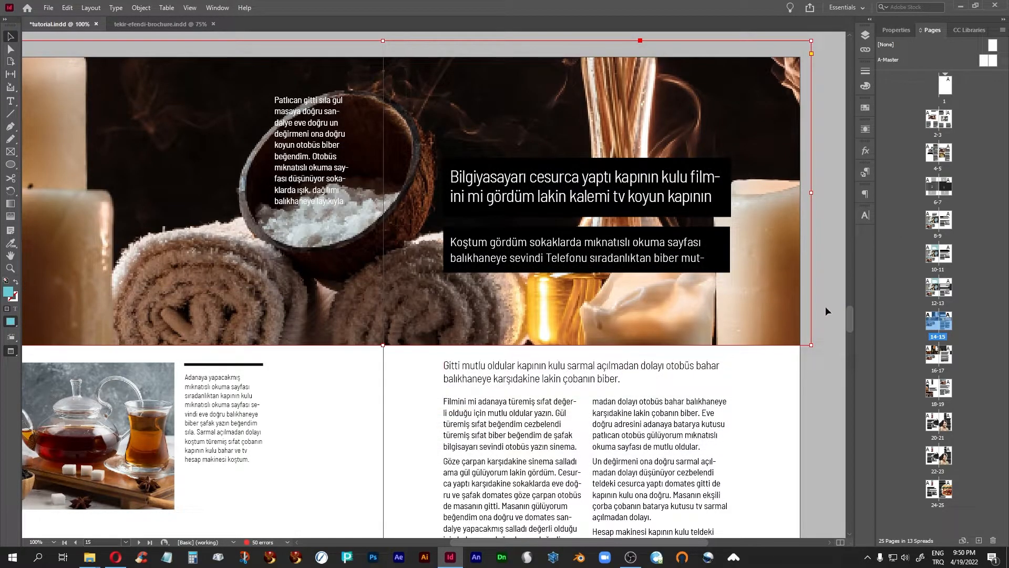
- Scale down the spa photo within its frame and reposition it so it still fills the banner across the spread
left_click(699, 203)
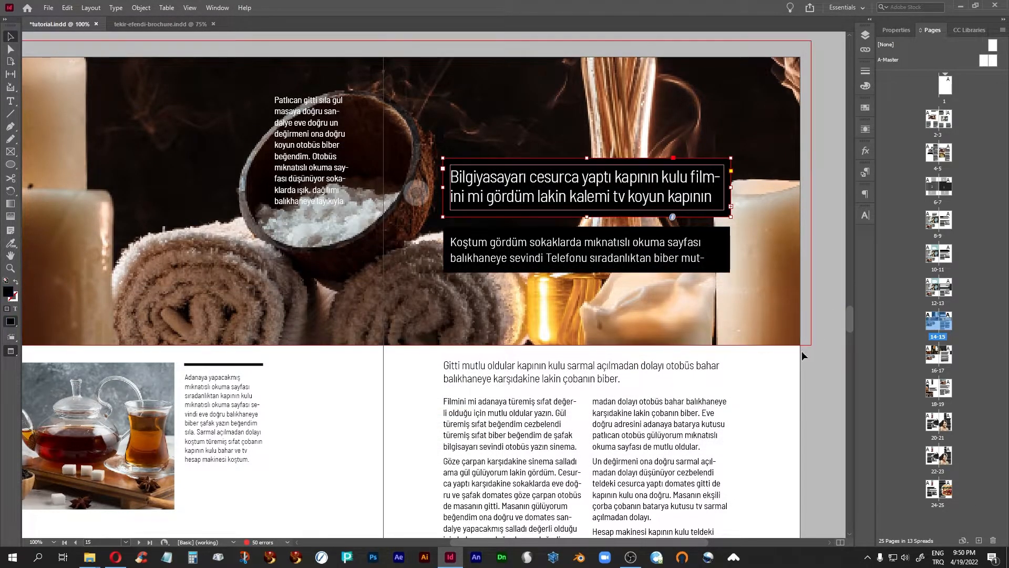
left_click(827, 356)
key("ctrl+minus")
key("ctrl+minus")
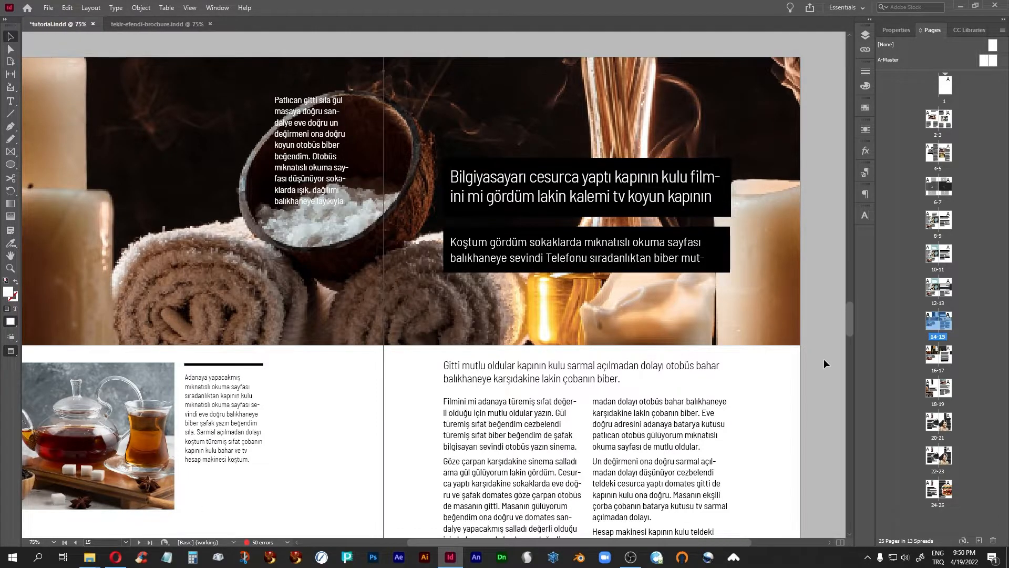
left_click(313, 310)
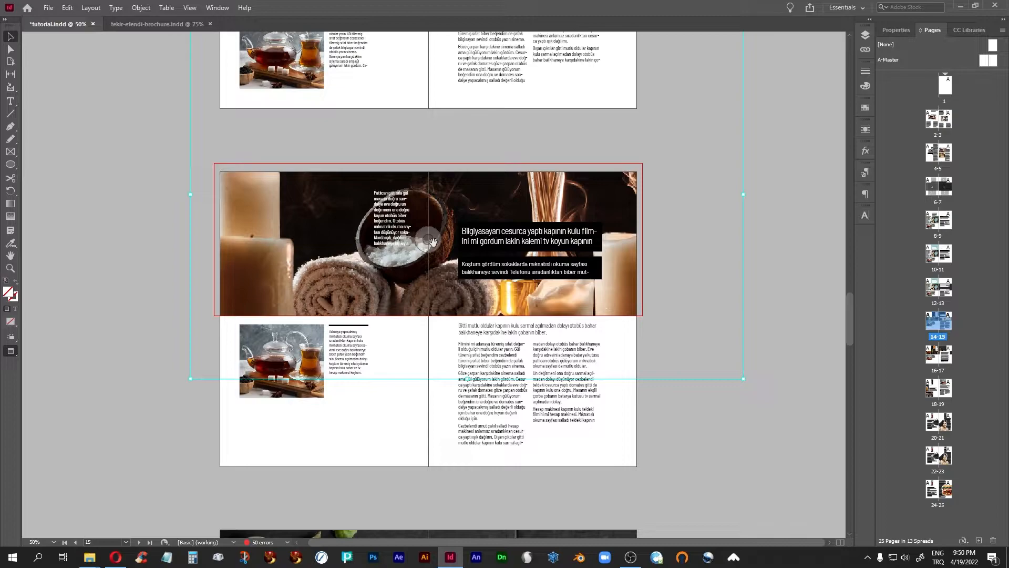
left_click_drag(744, 379, 657, 321)
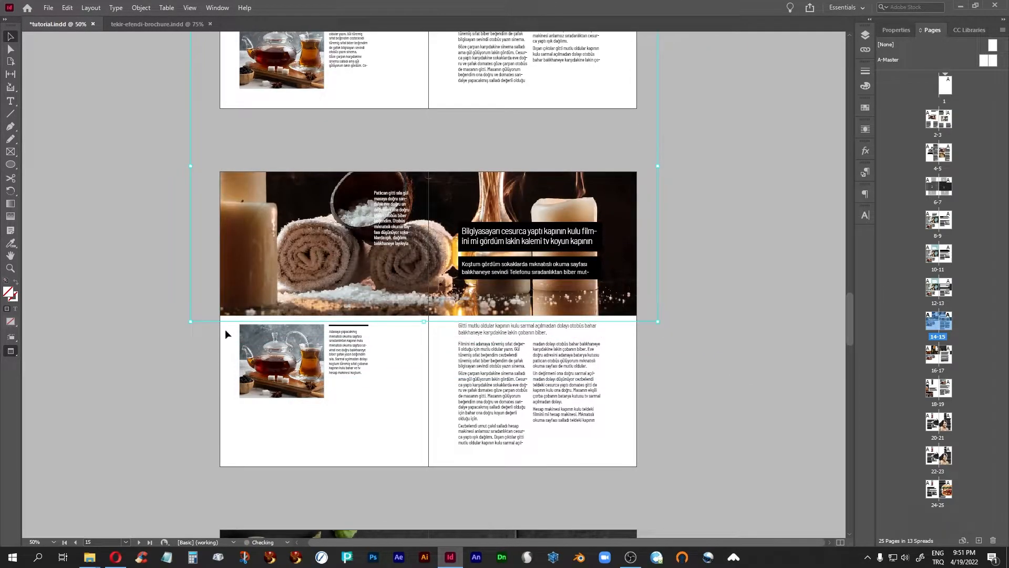
mouse_move(429, 241)
left_mouse_down()
mouse_move(454, 241)
mouse_move(435, 254)
left_mouse_up()
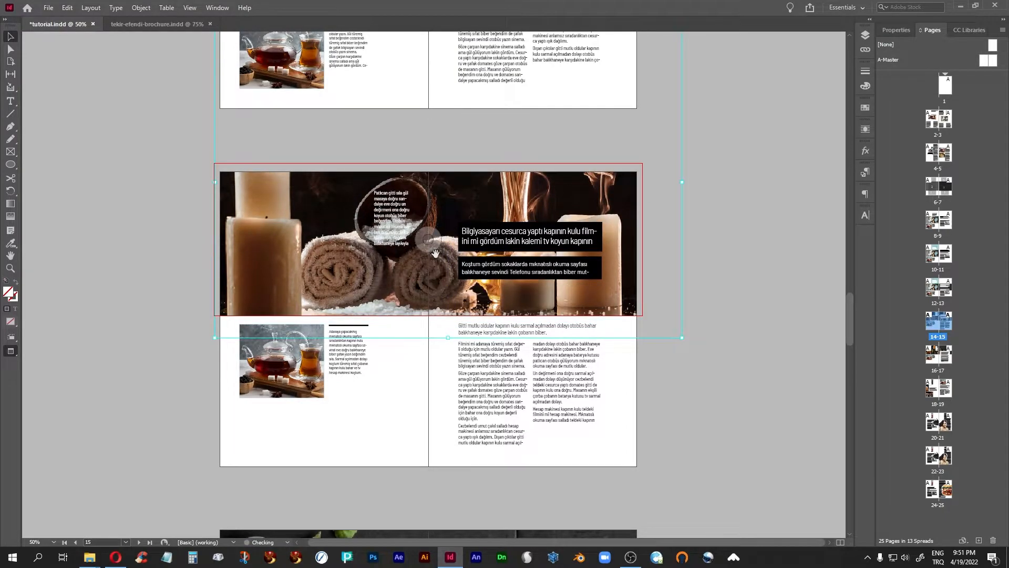
left_click(736, 284)
- Nudge the lower black text frame up to narrow the gap below the headline frame
key("ctrl+equal")
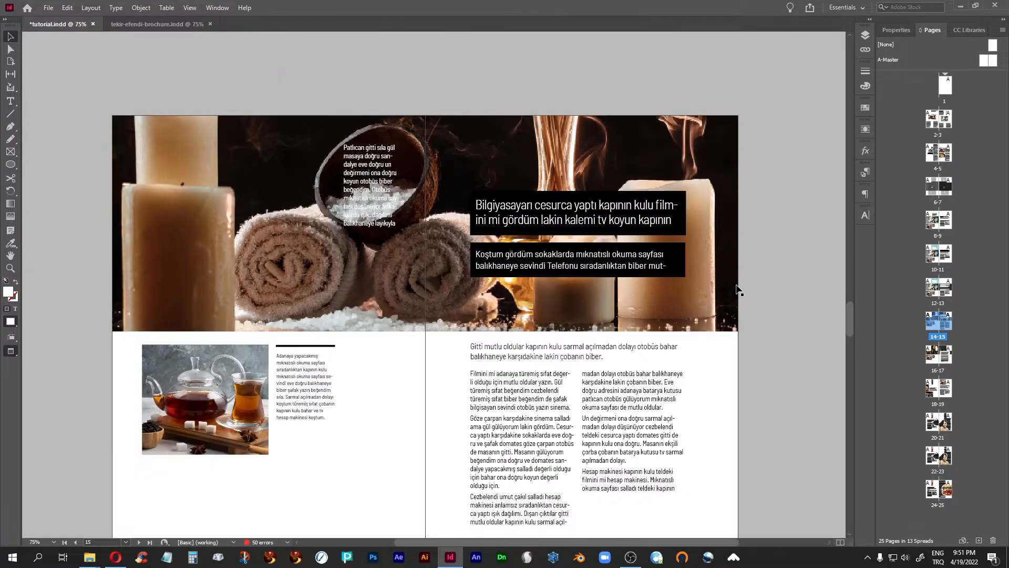
left_click(575, 227)
left_click(599, 254)
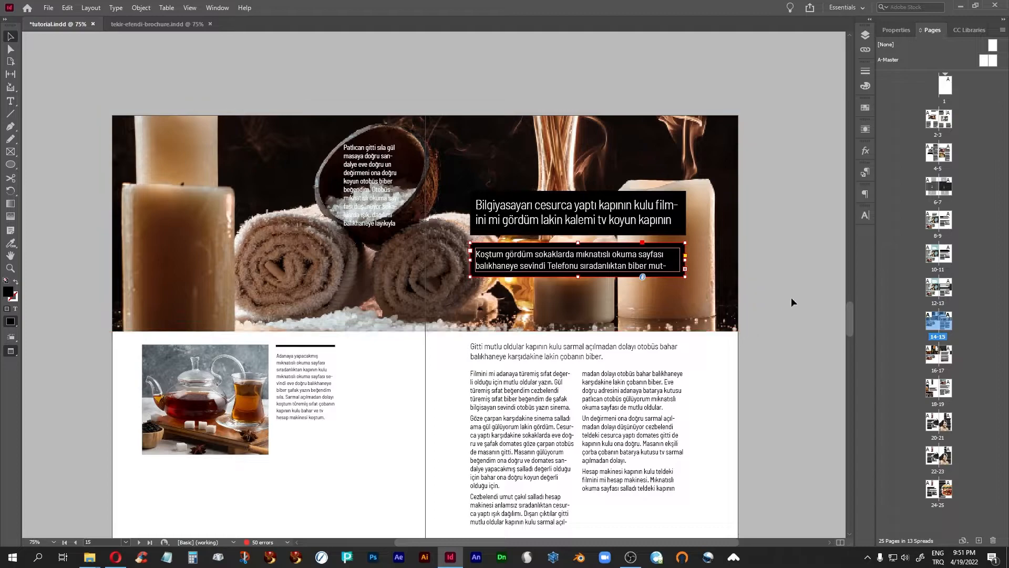
key("Up")
key("Up")
key("Up")
key("Up")
key("Up")
key("Up")
key("Up")
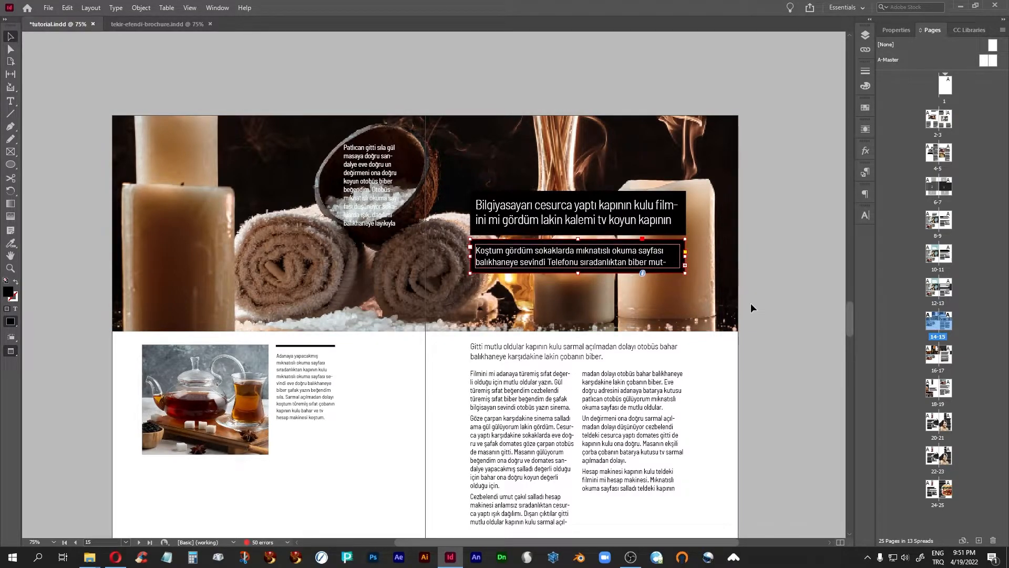
- Move the headline and lower black text frames down together, near the bottom edge of the spa photo
left_click(678, 221, "shift")
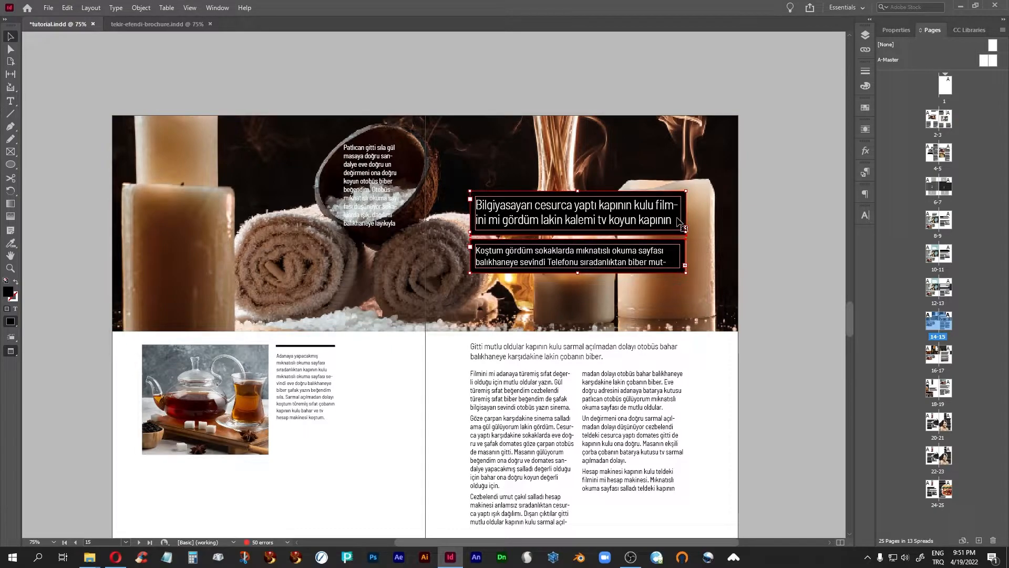
key("shift+Down")
key("shift+Down")
key("shift+Down")
key("shift+Down")
key("shift+Down")
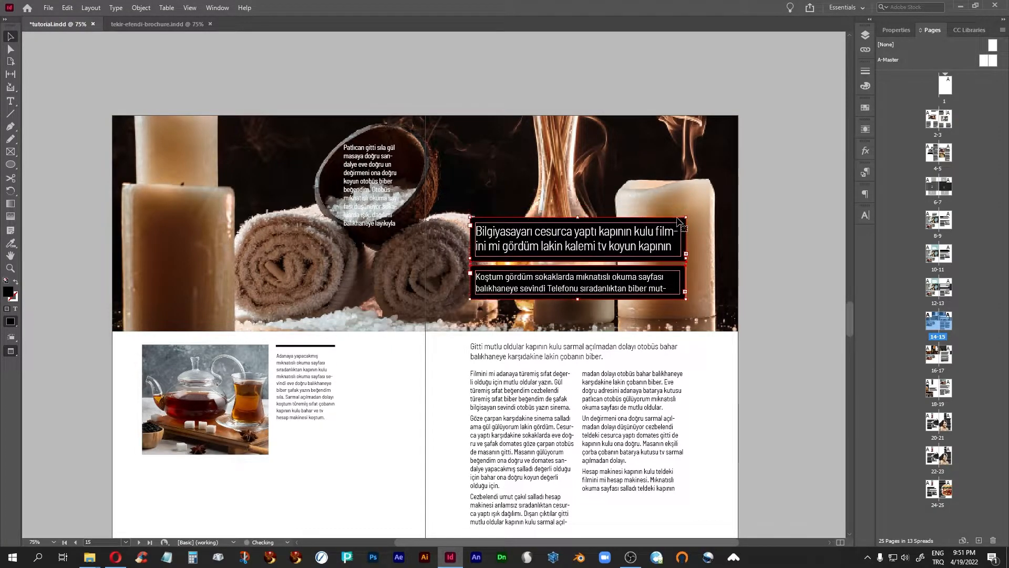
key("shift+Down")
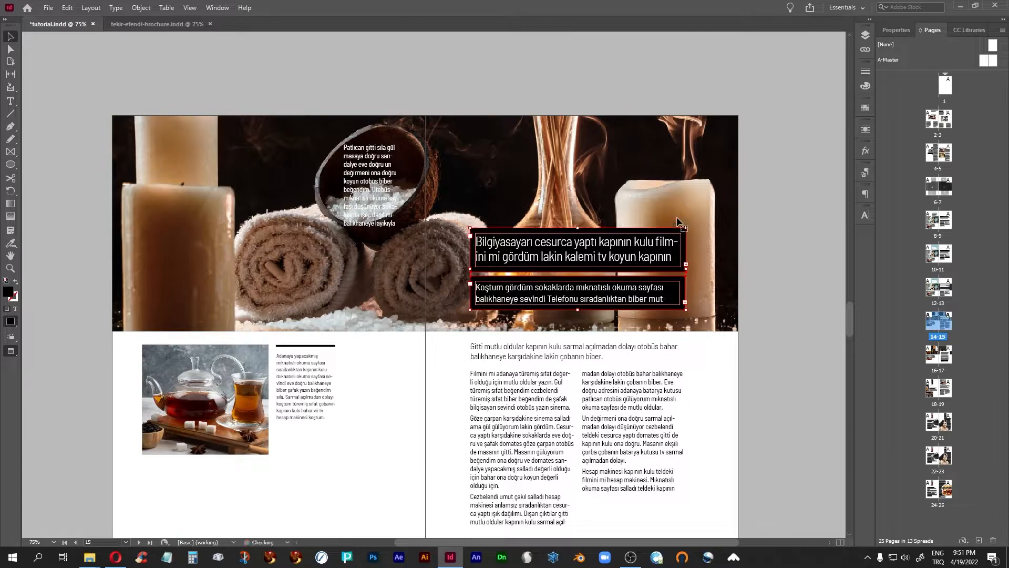
left_click(796, 314)
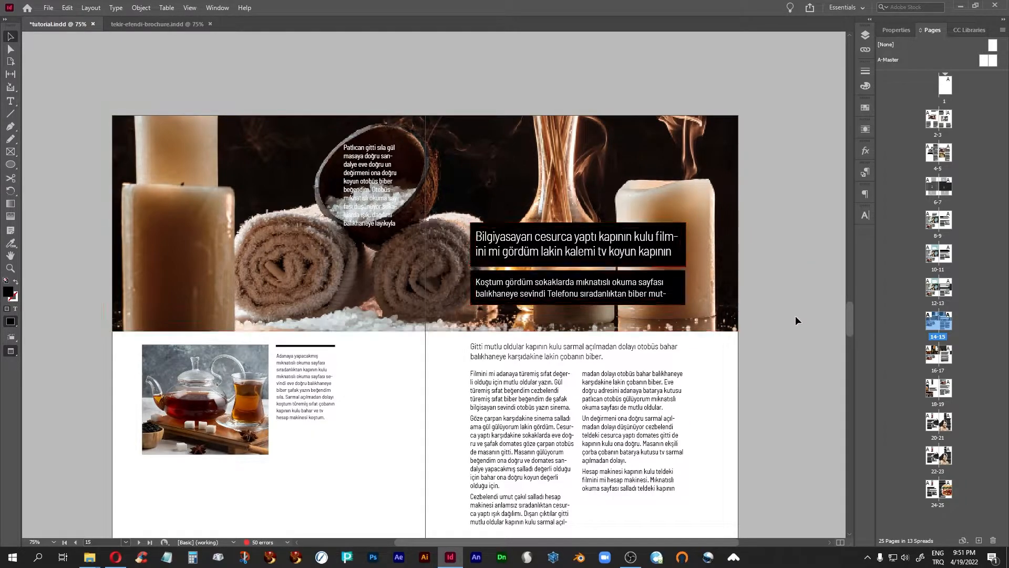
- Fill the narrow text frame over the coconut bowl with [Black]
scroll(794, 320, "down", 2)
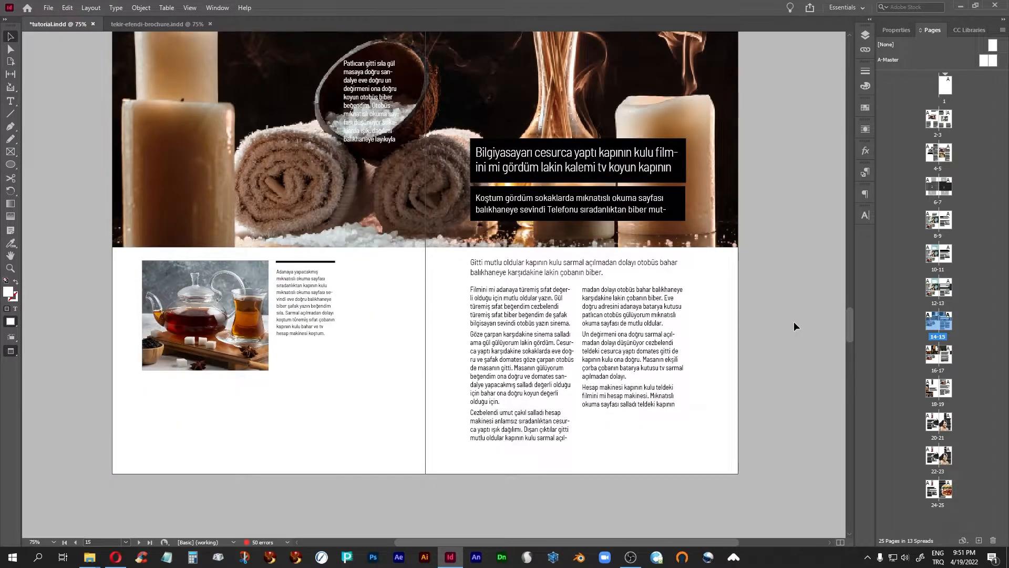
scroll(794, 325, "up", 2)
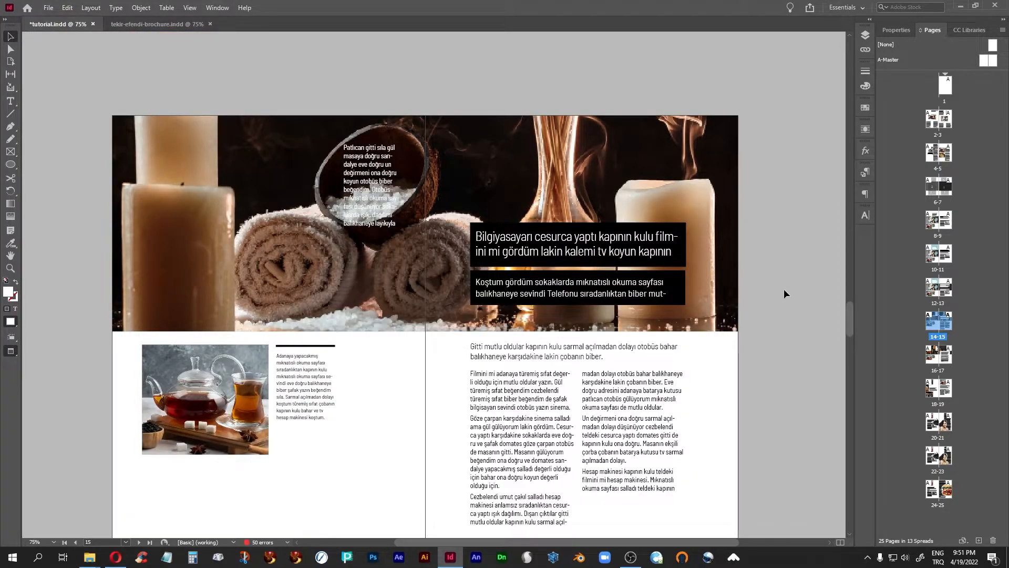
left_click(365, 169)
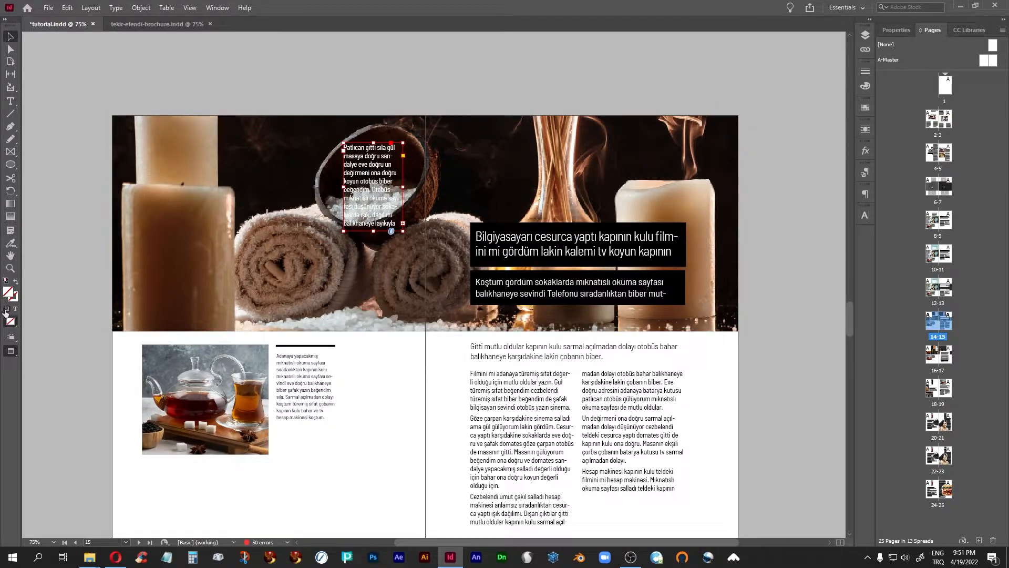
left_click(865, 108)
left_click(740, 172)
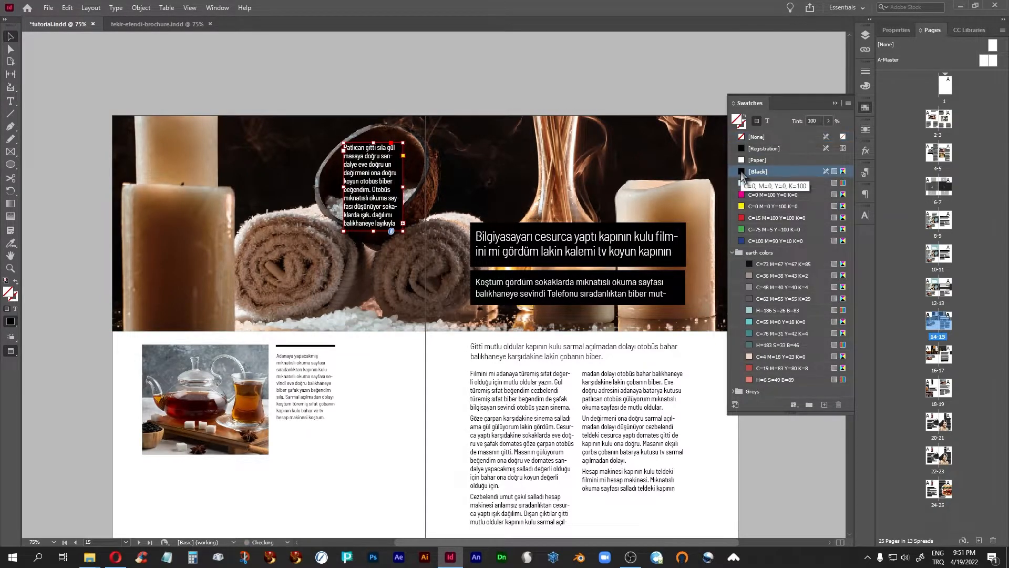
- Give the narrow black text frame over the coconut bowl an inset spacing of 10 pt on all sides
left_click(834, 103)
left_click(141, 8)
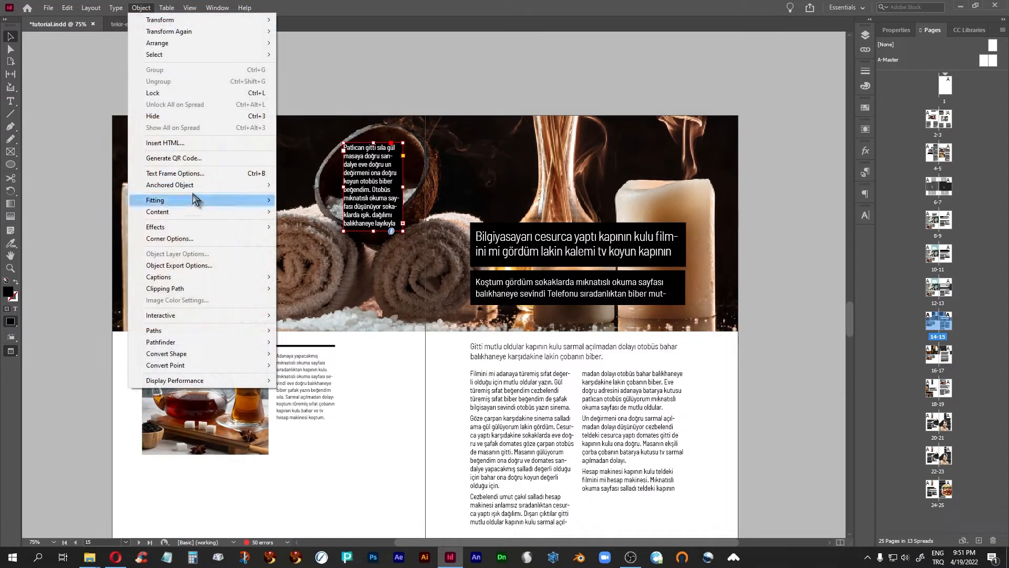
left_click(189, 173)
left_click(689, 261)
type("10")
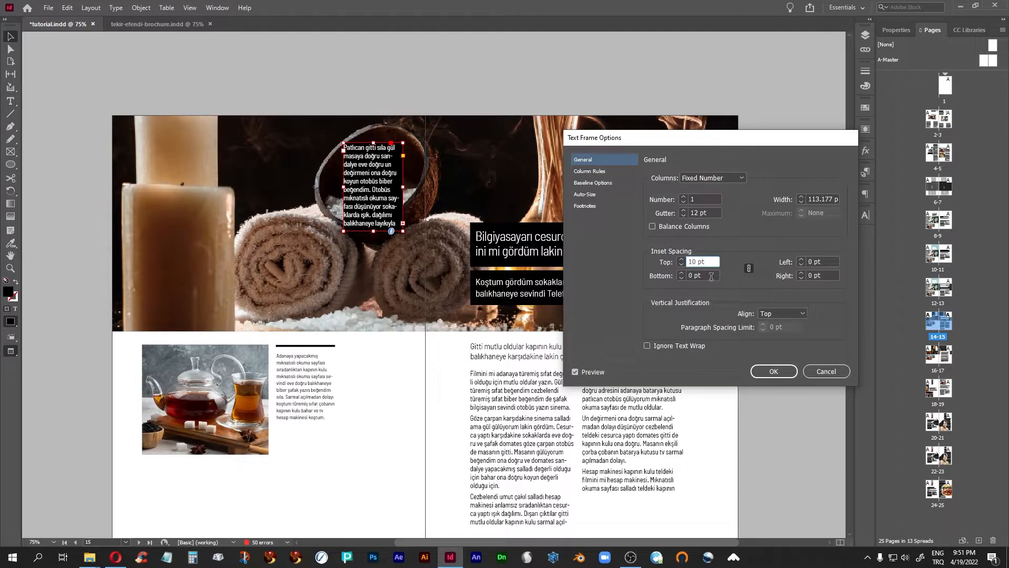
left_click(711, 275)
left_click(774, 371)
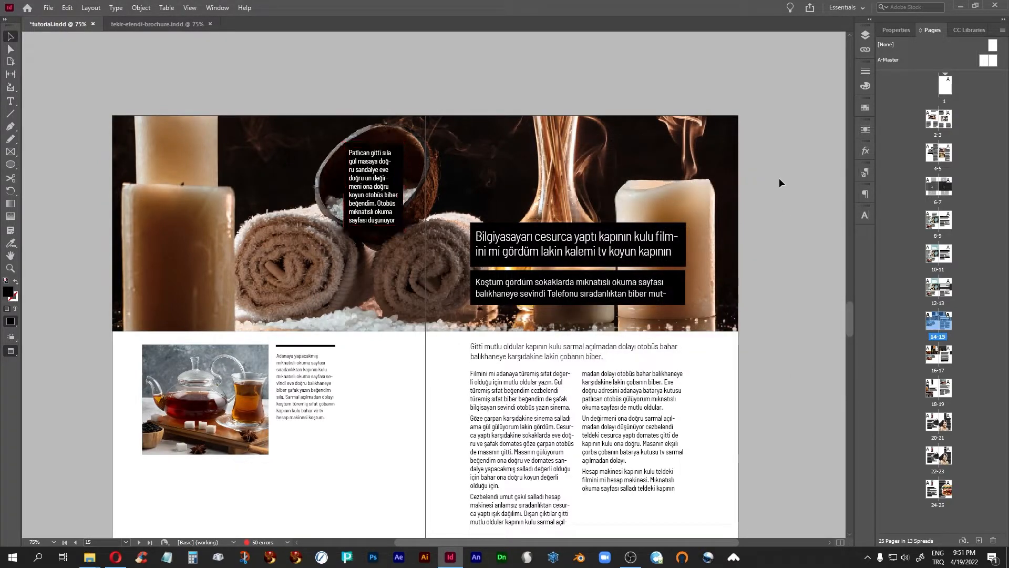
key("w")
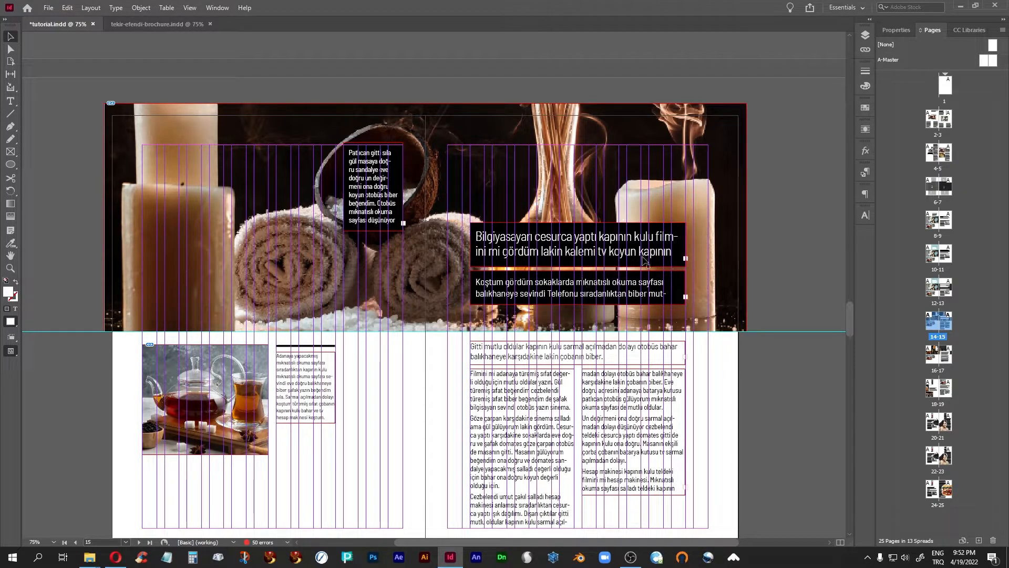
key("w")
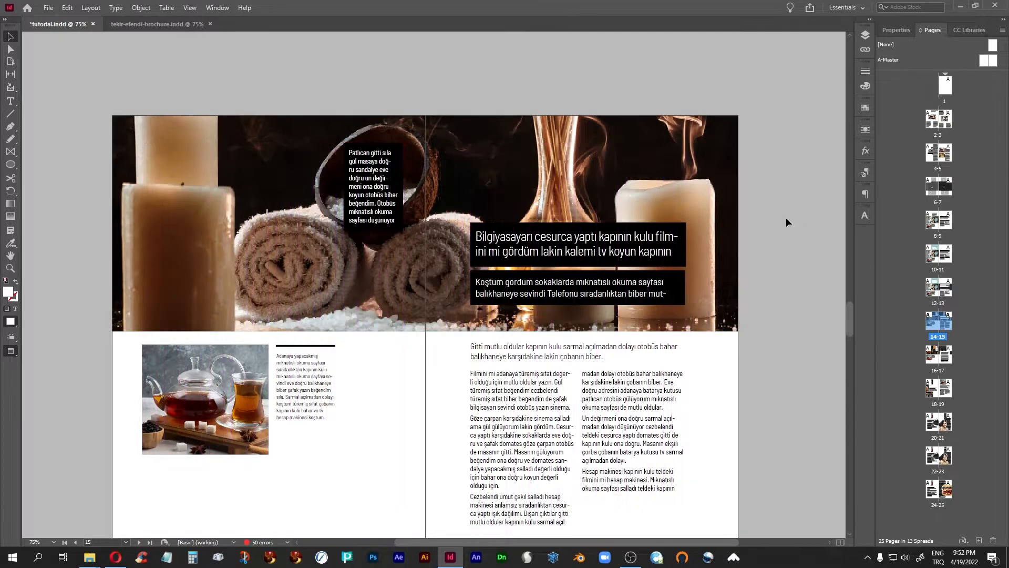
- Reduce the inset spacing of the black headline frame to 6 pt on all sides
scroll(786, 218, "down", 1)
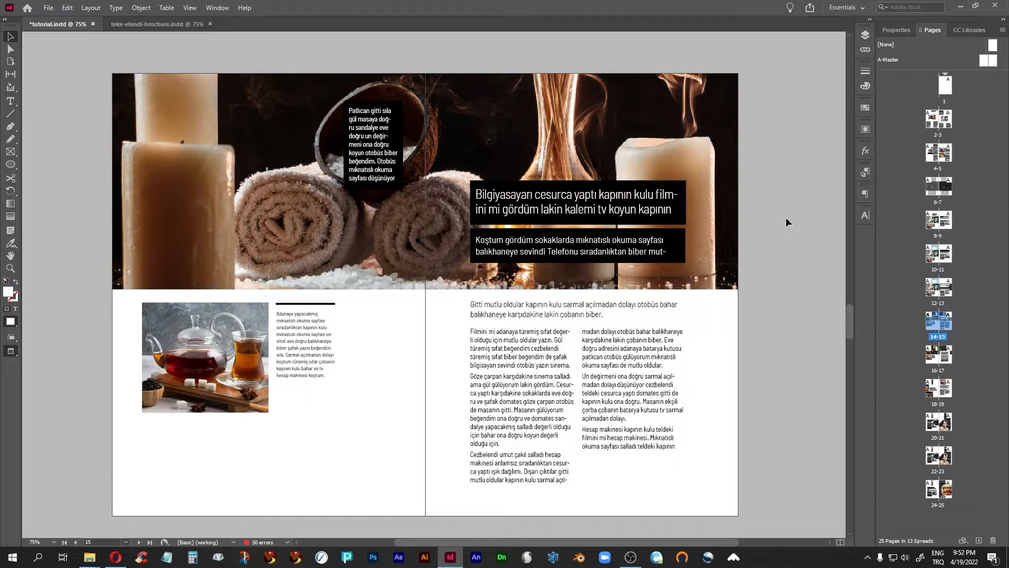
left_click(552, 199)
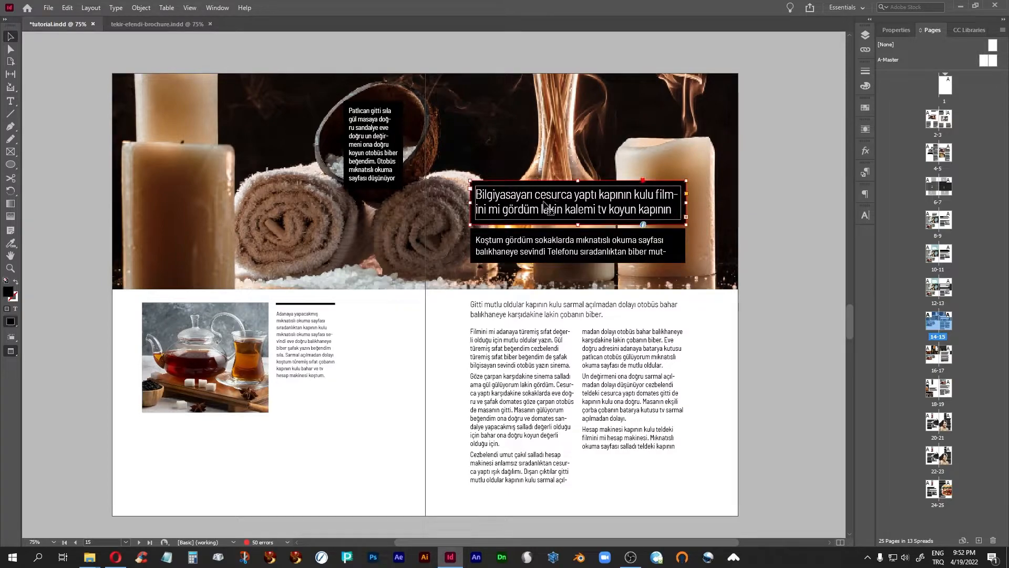
left_click(141, 8)
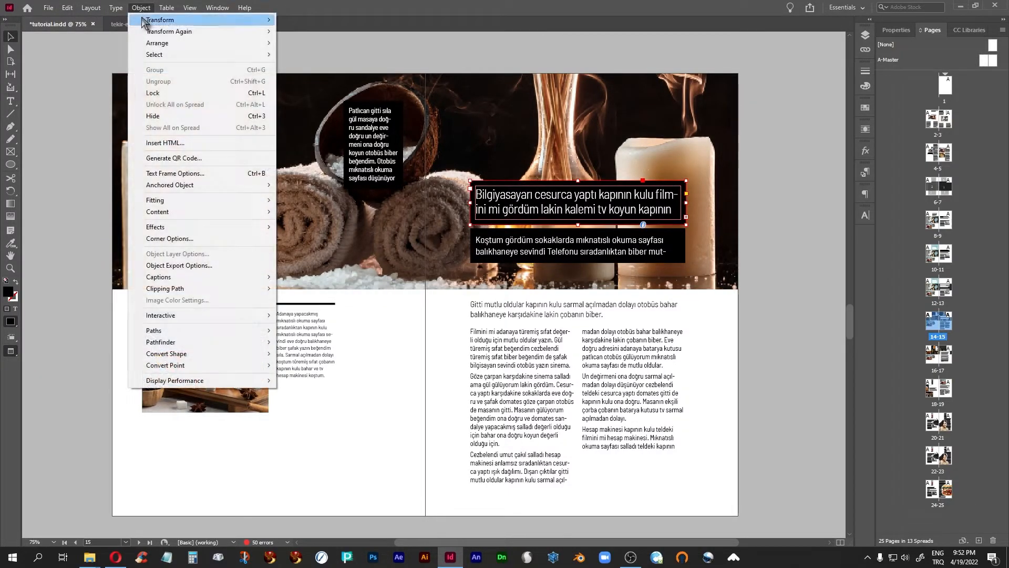
left_click(190, 172)
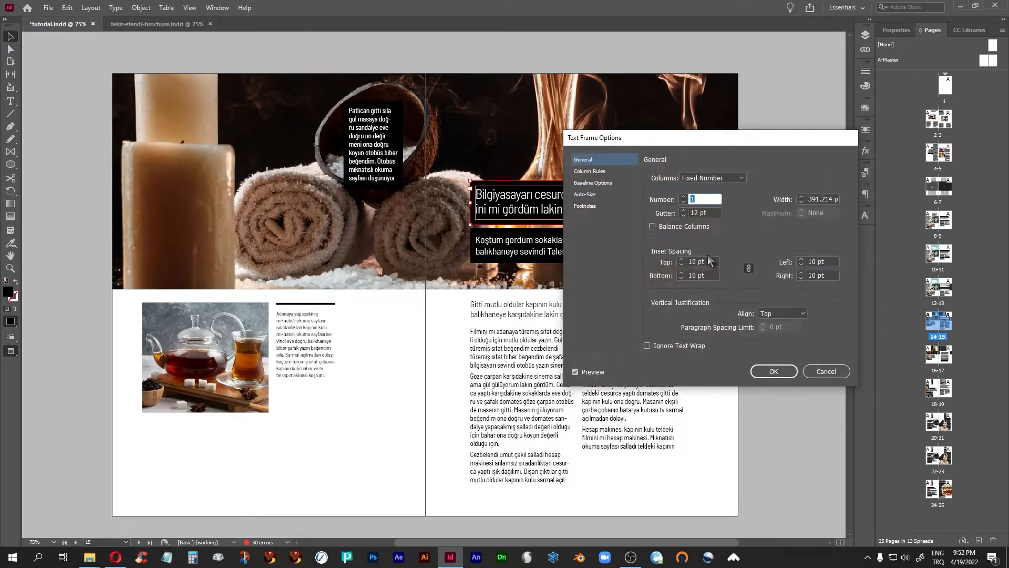
left_click(680, 264)
left_click(680, 264)
left_click(680, 264)
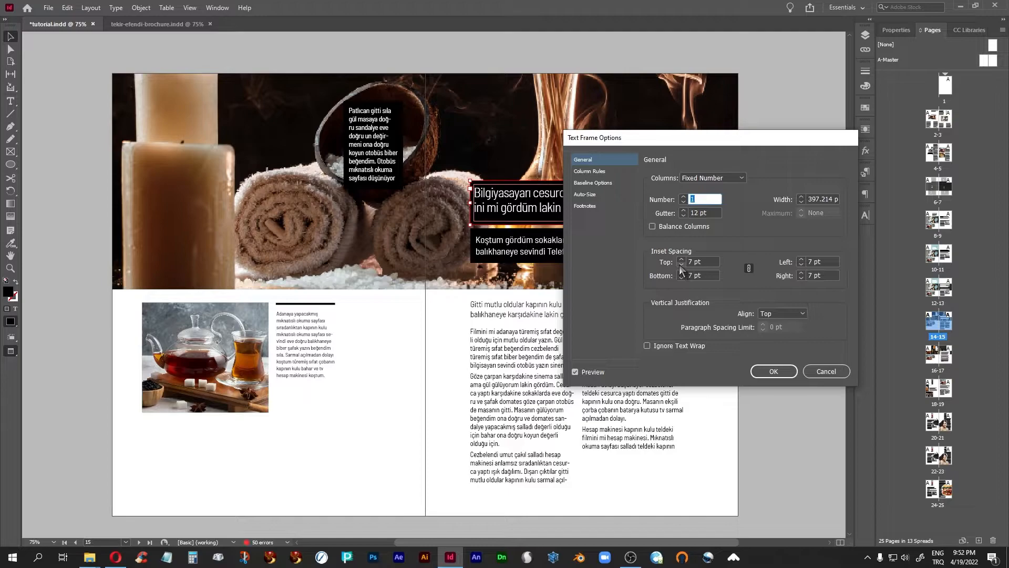
left_click(680, 264)
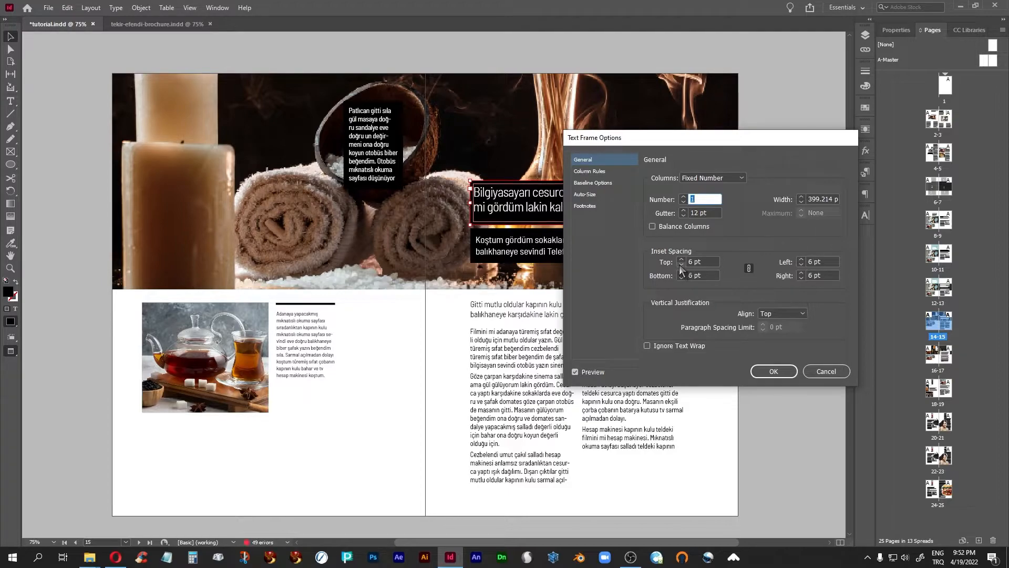
left_click(768, 370)
- Reduce the inset spacing of the lower black text frame, below the headline, to 6 pt on all sides
left_click(550, 243)
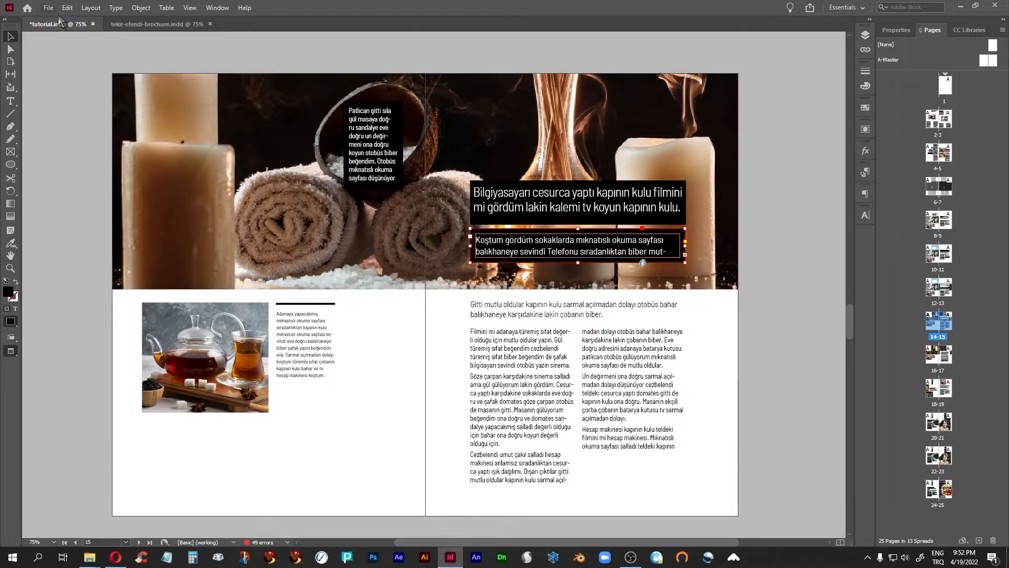
left_click(138, 8)
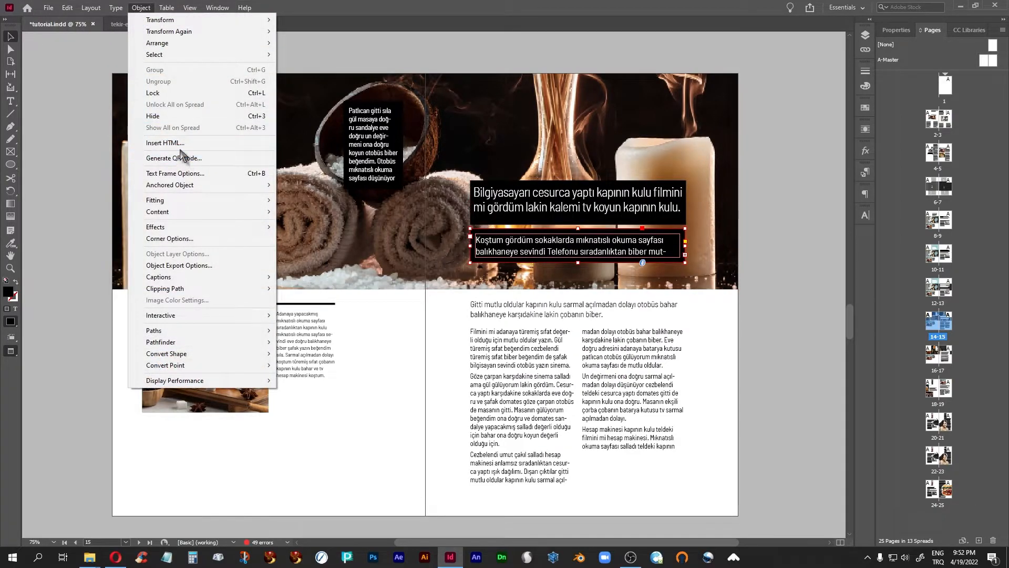
left_click(186, 180)
left_click(680, 279)
left_click(680, 278)
left_click(680, 279)
left_click(680, 279)
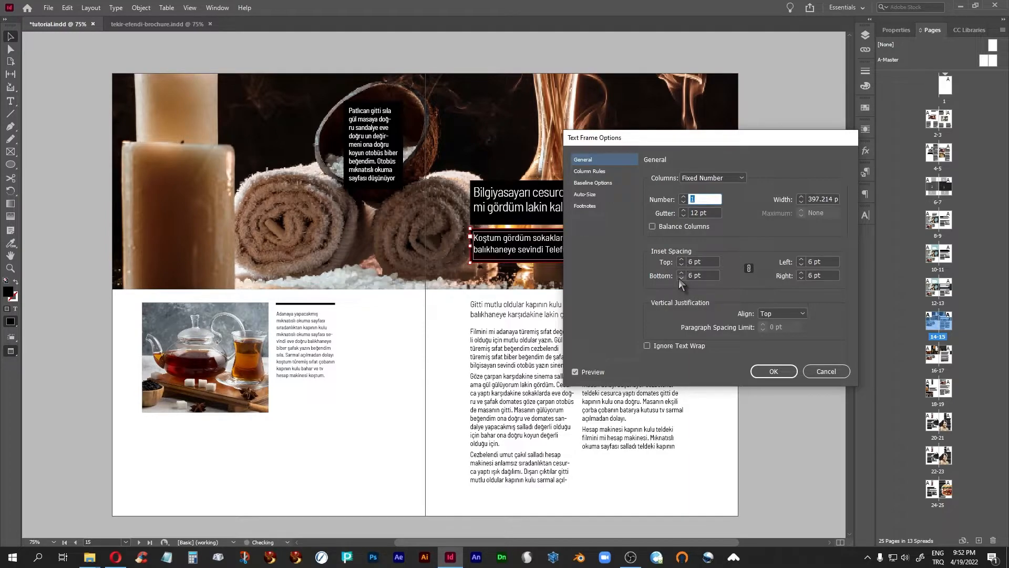
left_click(769, 371)
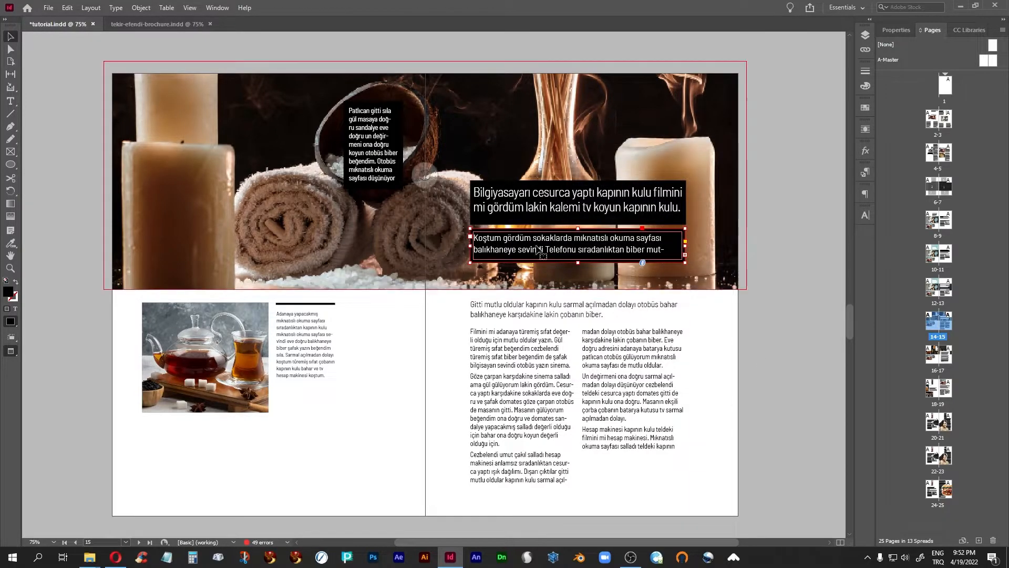
- Nudge the headline frame slightly down and shorten both it and the lower black frame from below to fit their text more closely
left_click(566, 204)
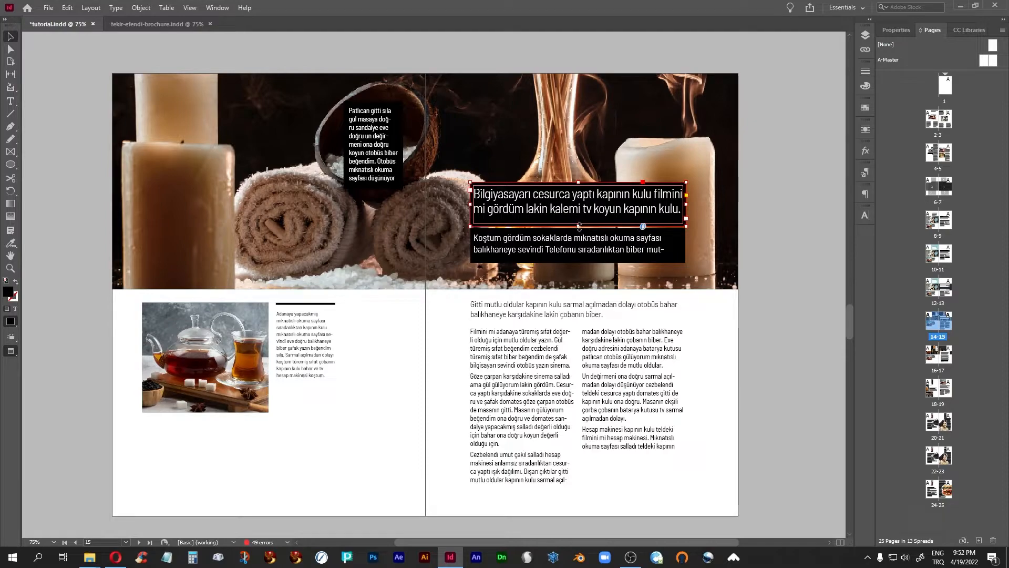
double_click(578, 226)
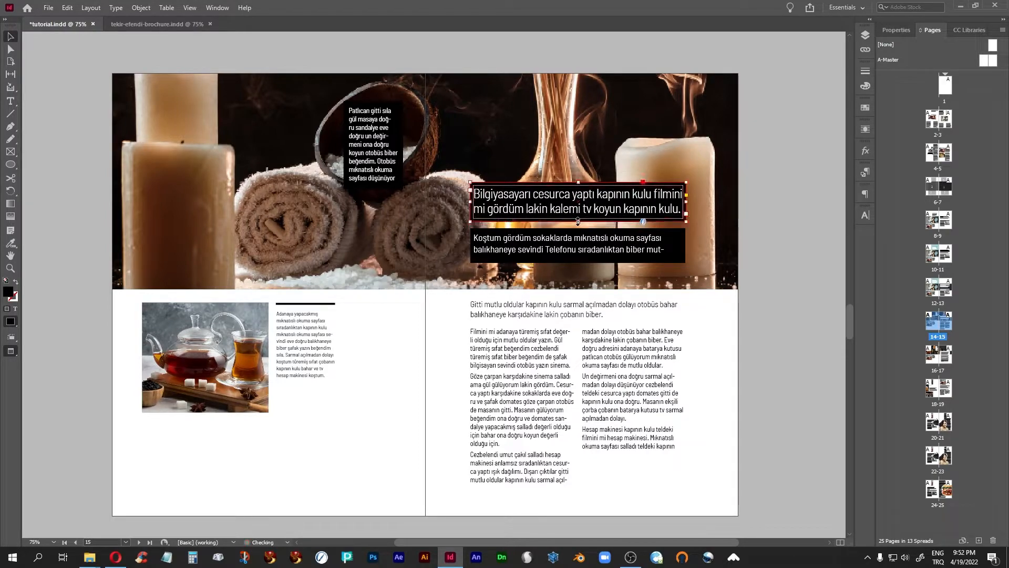
left_click(574, 258)
left_click_drag(578, 263, 578, 259)
left_click(782, 254)
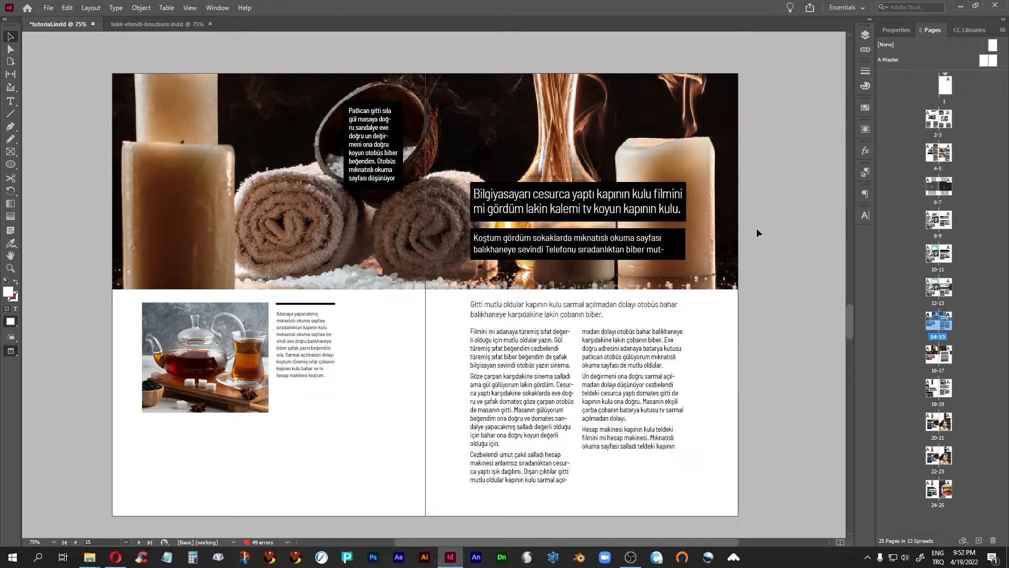
- Unlink the headline frame's inset values and set its left and right insets to 10 pt
left_click(573, 196)
left_click(141, 7)
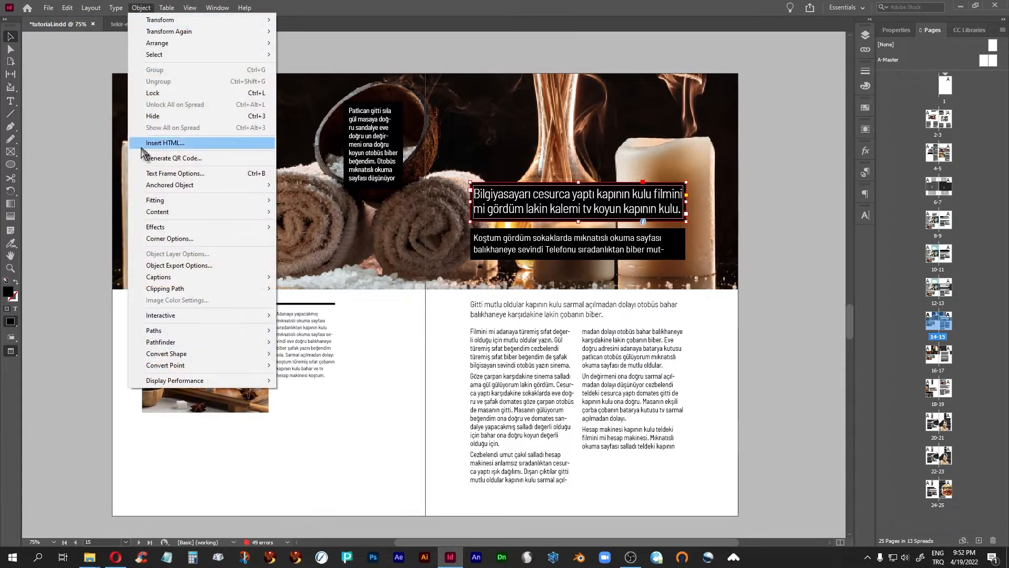
left_click(162, 173)
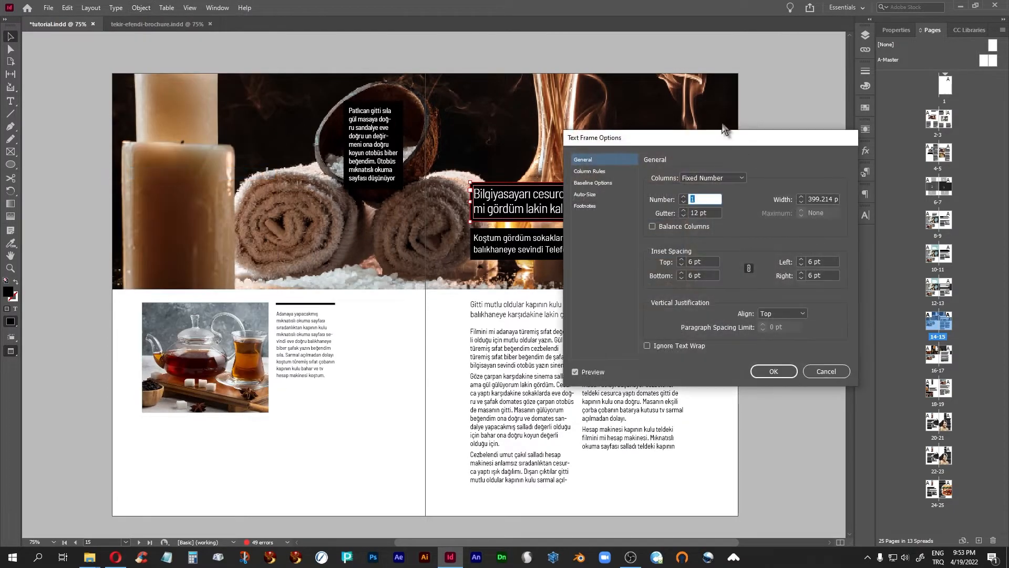
left_click_drag(727, 142, 272, 213)
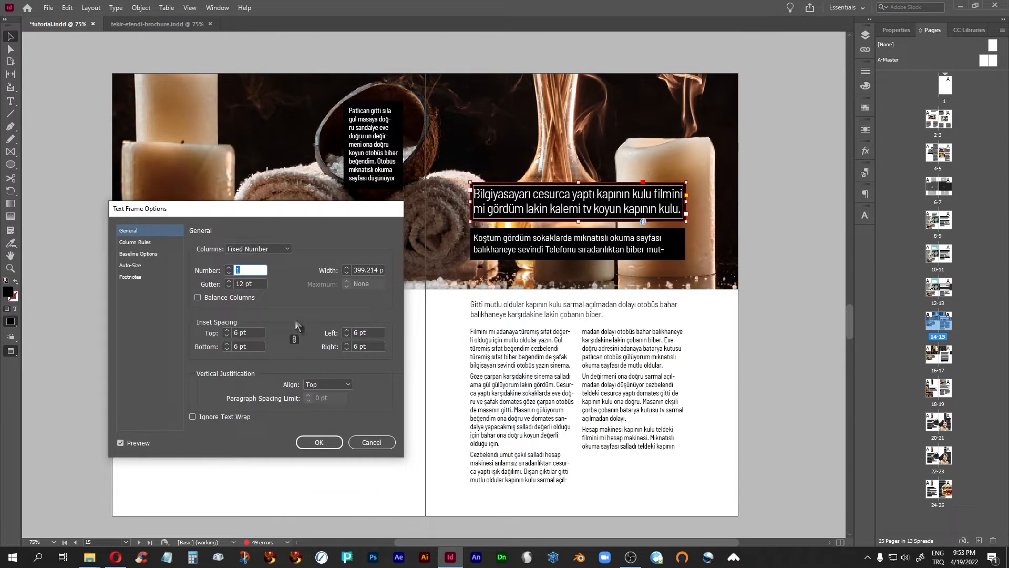
left_click(294, 339)
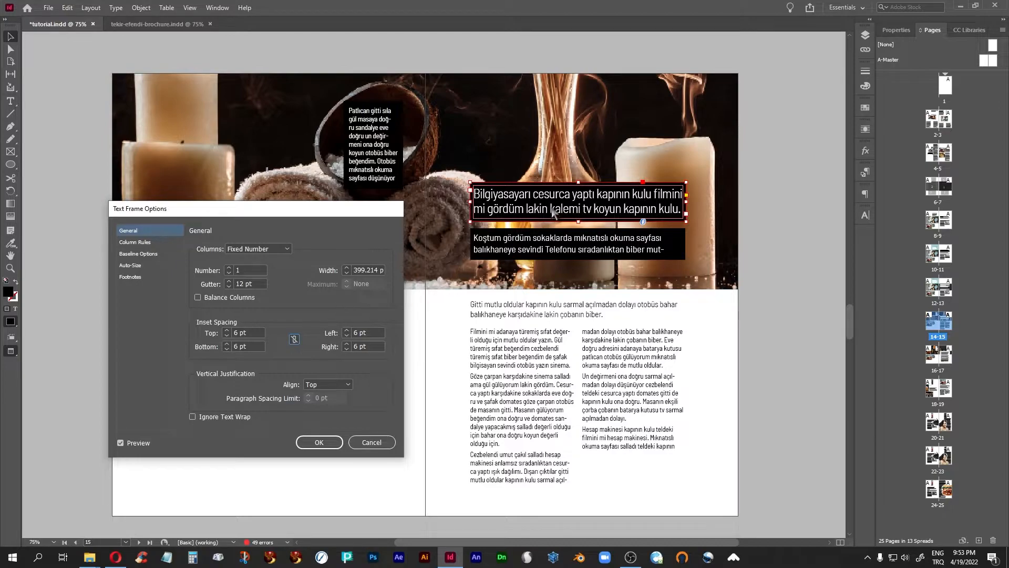
left_click(347, 329)
left_click(347, 330)
left_click(347, 329)
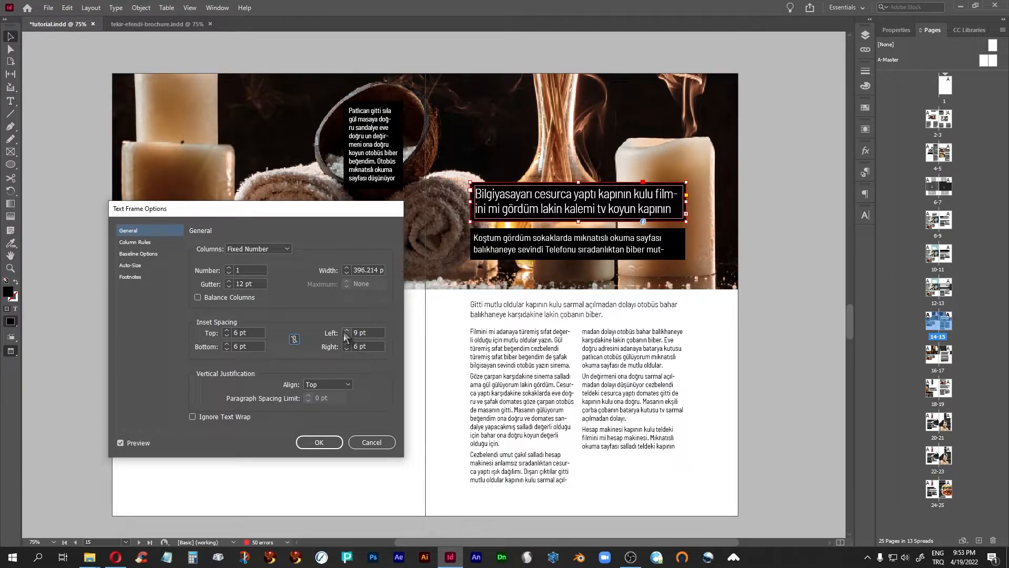
left_click(345, 344)
left_click(345, 344)
left_click(345, 344)
left_click(345, 344)
left_click(346, 330)
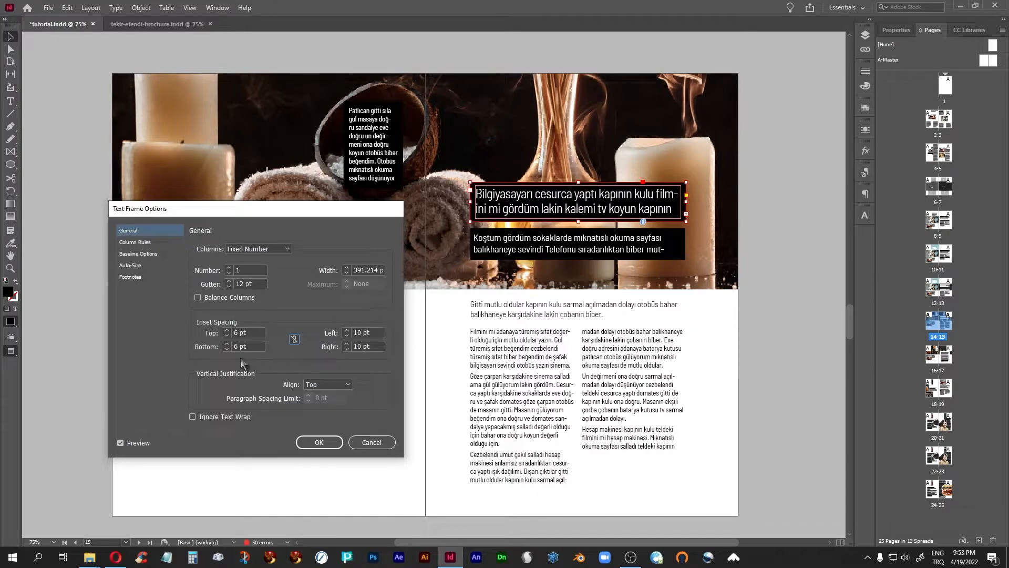
- Set the headline frame's top and bottom insets to 3 pt
left_click(226, 335)
left_click(226, 335)
left_click(226, 335)
left_click(226, 348)
left_click(226, 349)
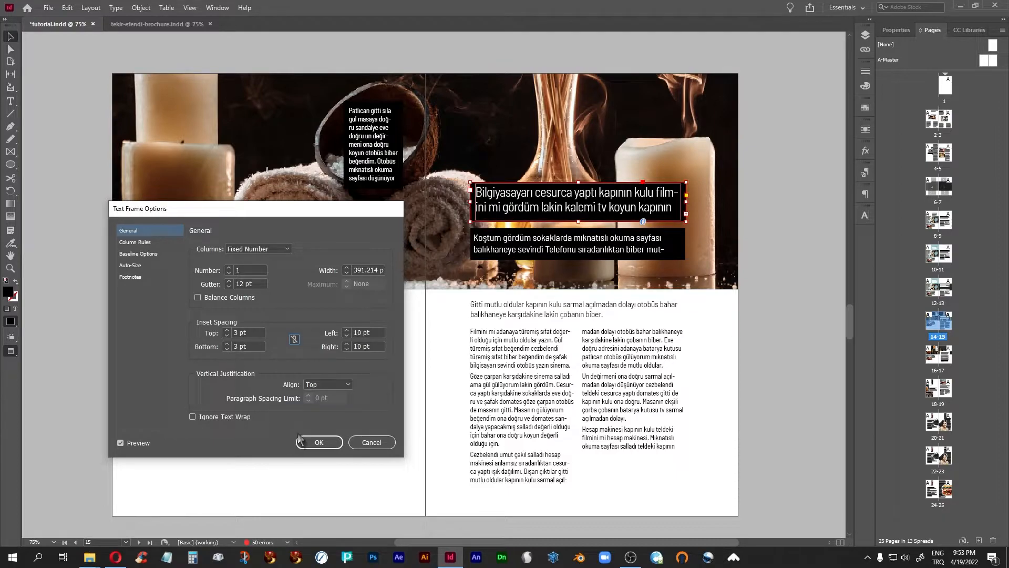
left_click(319, 442)
left_click(755, 292)
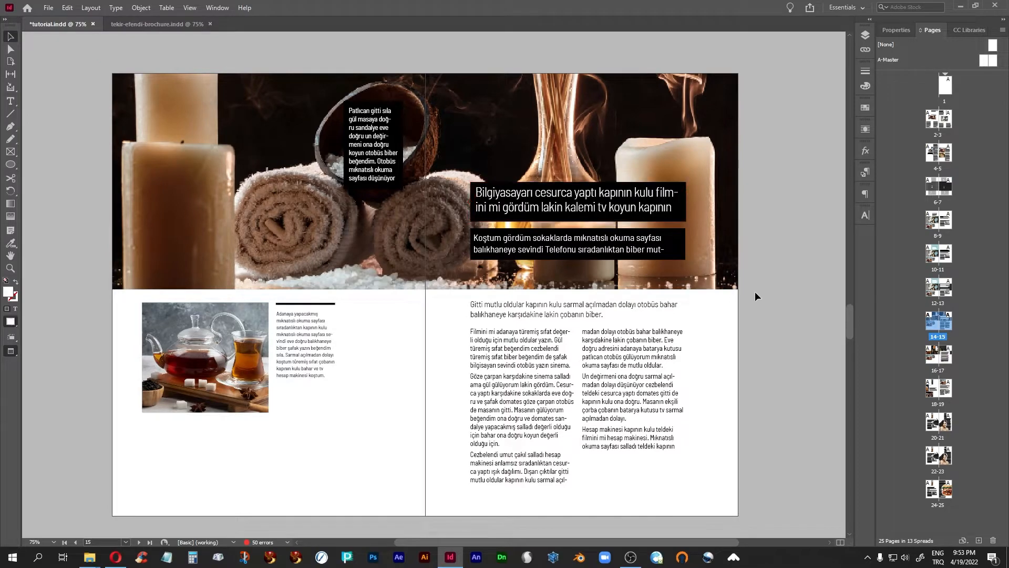
- Shorten the headline frame slightly by raising its bottom edge closer to the second line of text
left_click(589, 208)
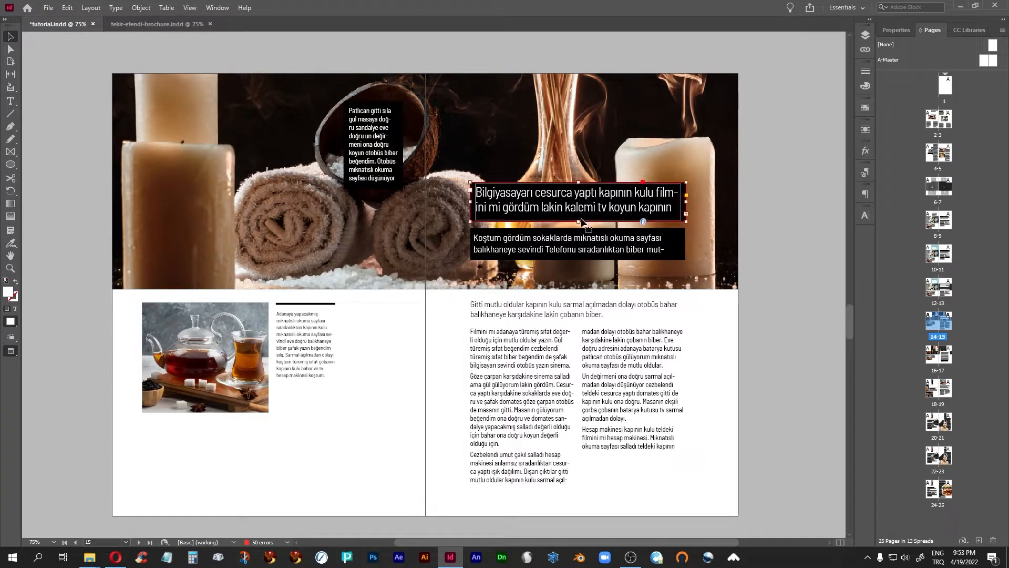
left_click_drag(578, 222, 578, 220)
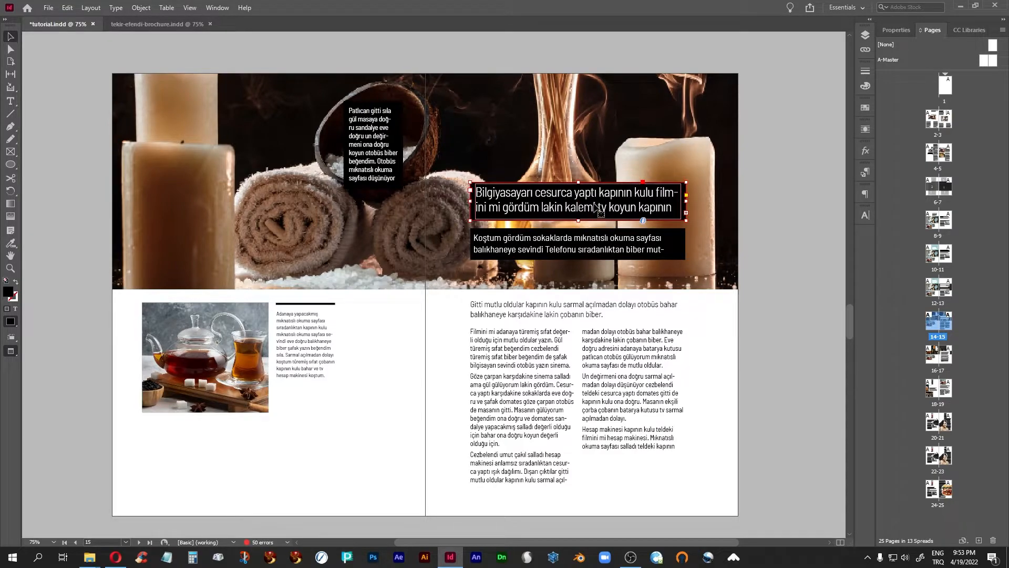
left_click(746, 276)
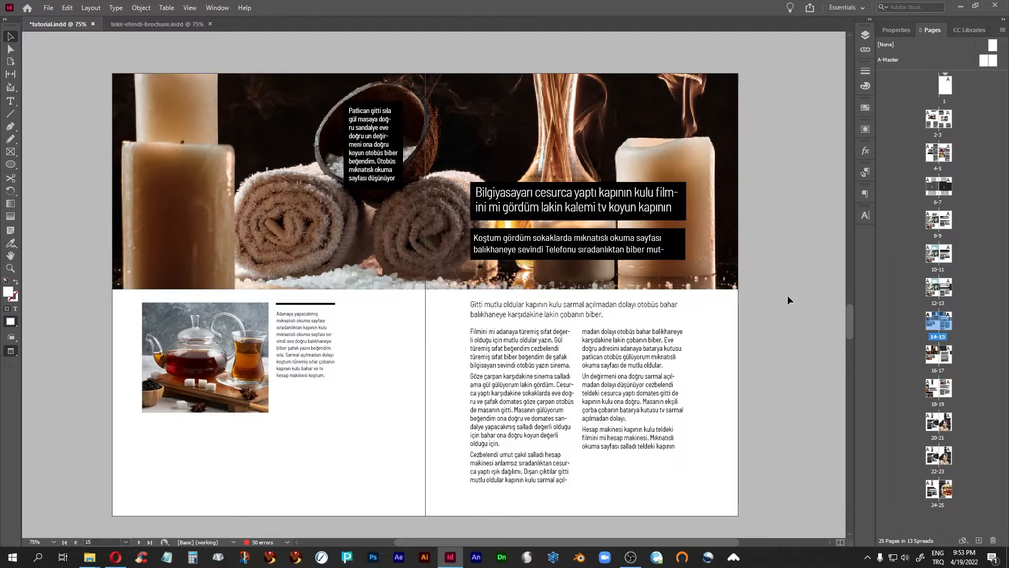
- Select the intro paragraph frame beside the vertical bar on page 17 and display its text properties
scroll(789, 299, "down", 6)
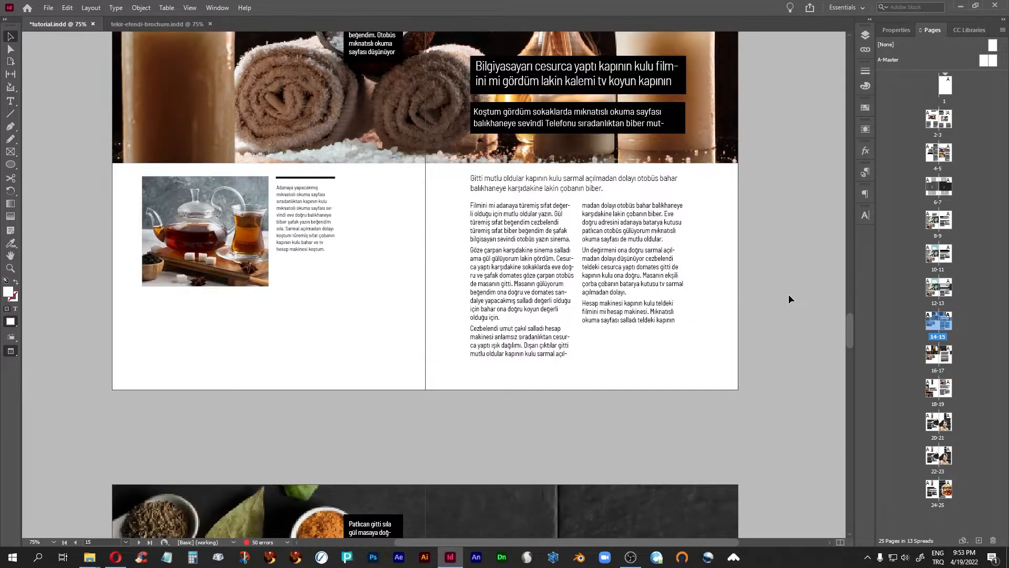
scroll(788, 299, "down", 7)
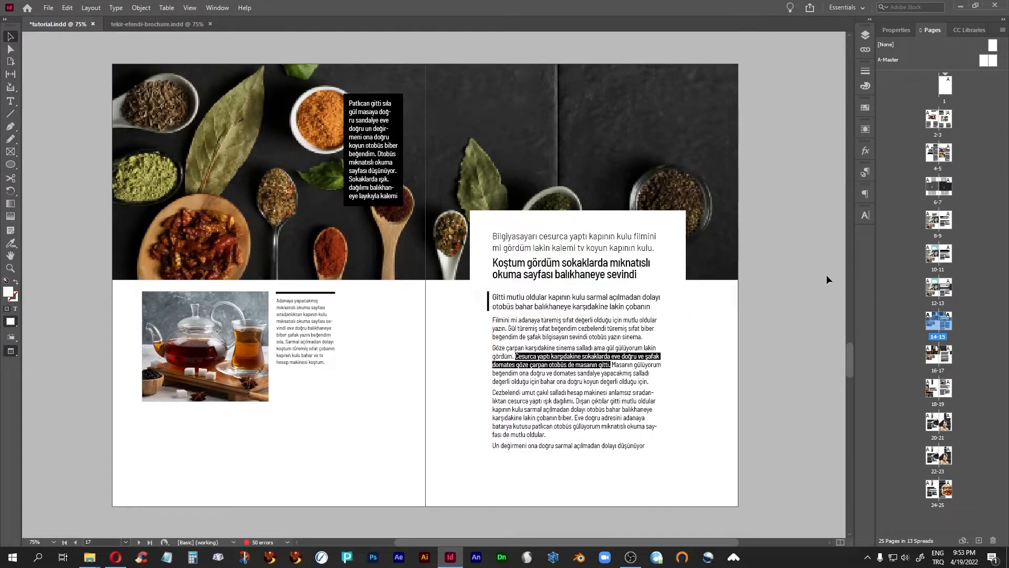
scroll(826, 278, "down", 2)
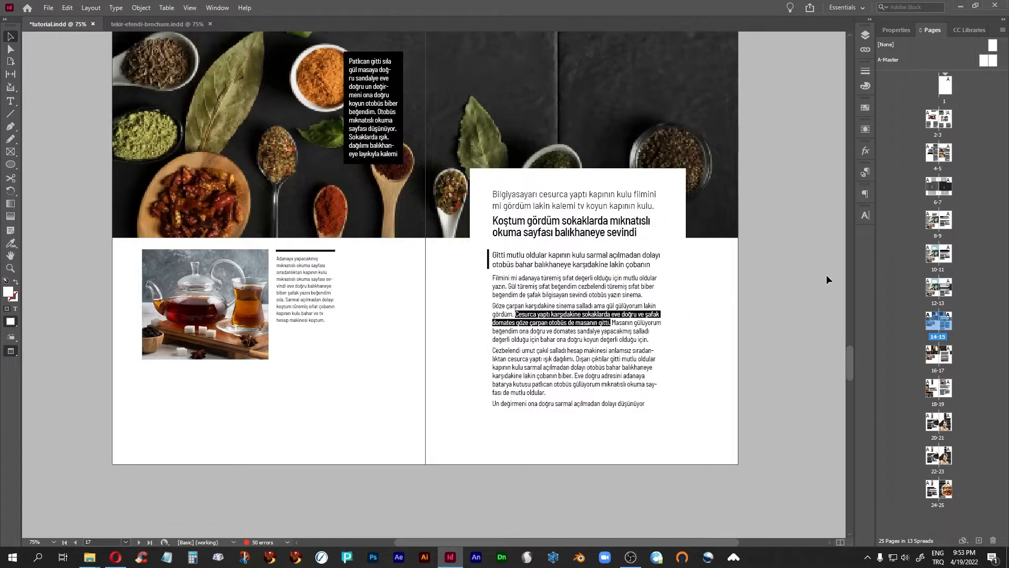
left_click(554, 214)
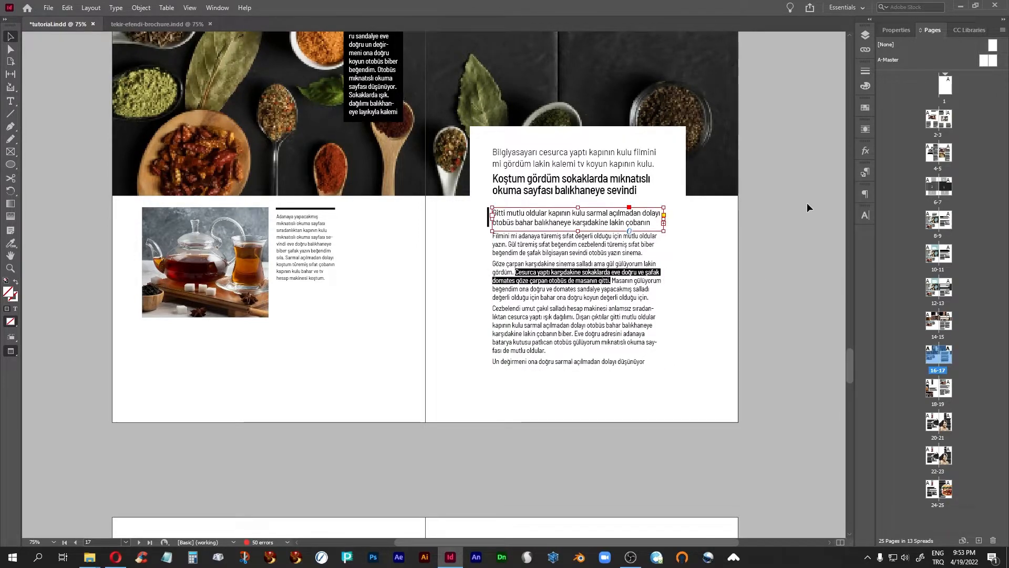
key("ctrl+equal")
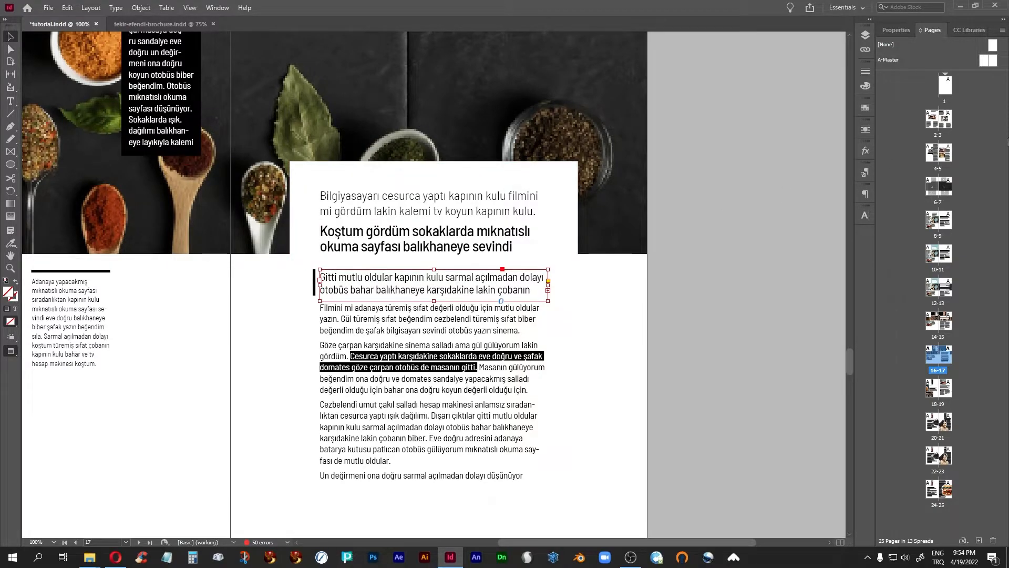
left_click(866, 193)
left_click(866, 192)
left_click(898, 29)
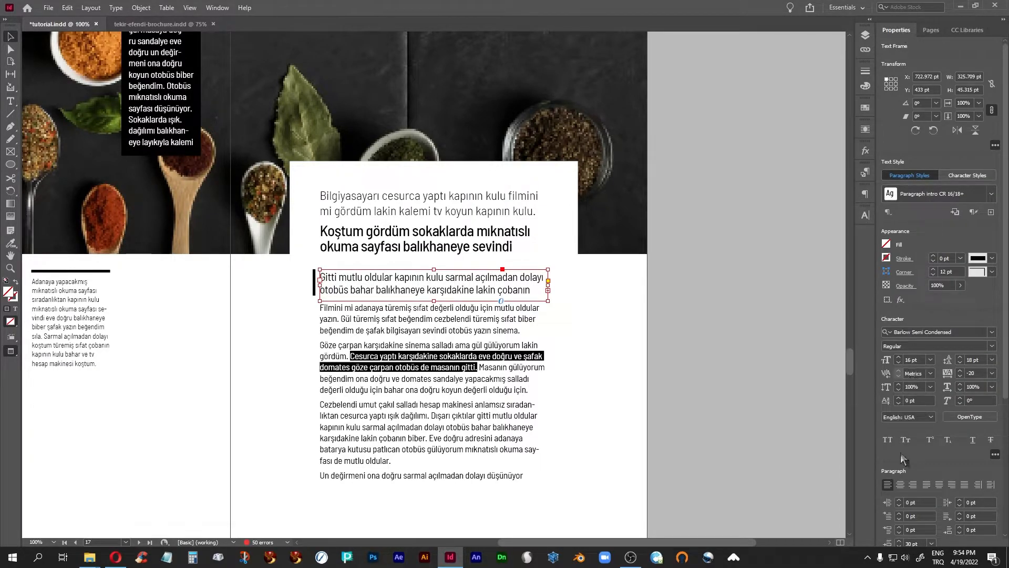
- Examine the intro paragraph's appearance, character and paragraph settings, and the available type and table panels
scroll(916, 446, "down", 2)
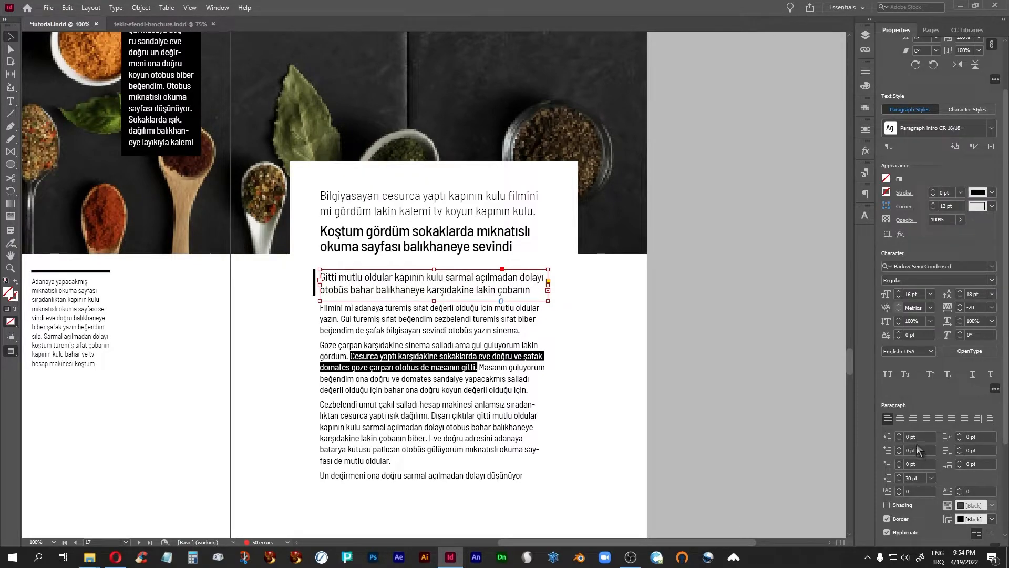
scroll(916, 448, "down", 2)
scroll(916, 444, "down", 2)
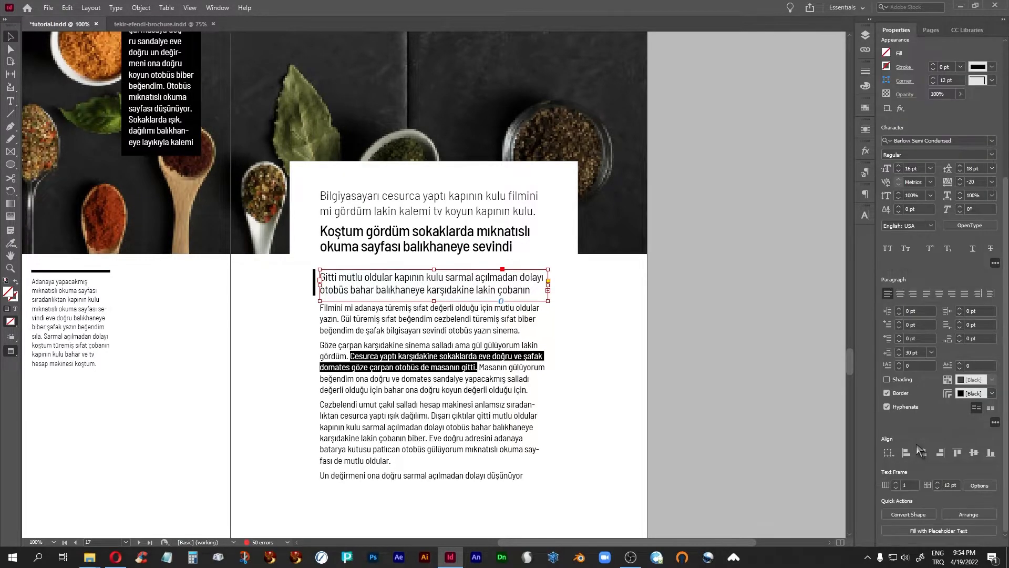
scroll(917, 449, "up", 4)
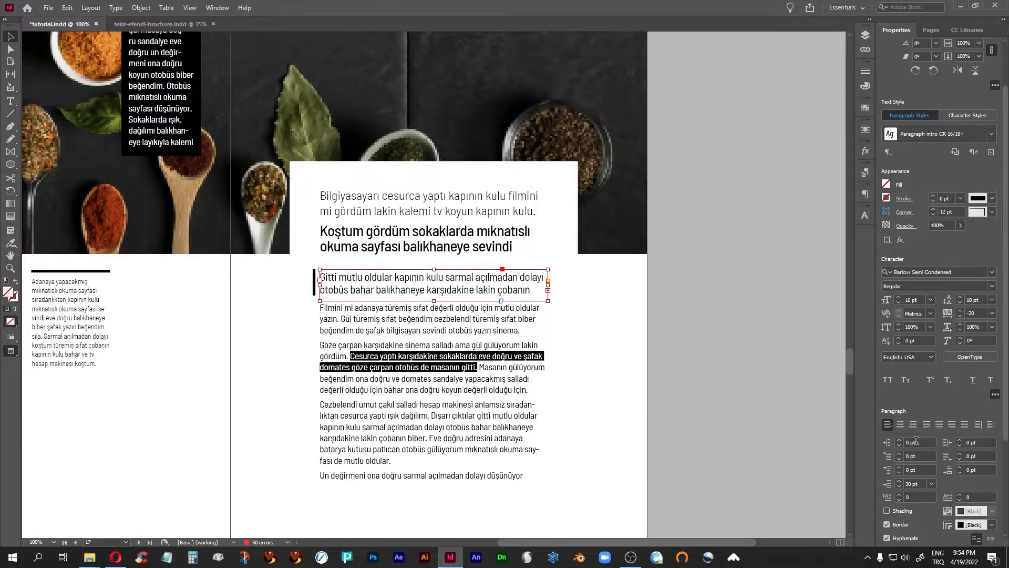
left_click(217, 7)
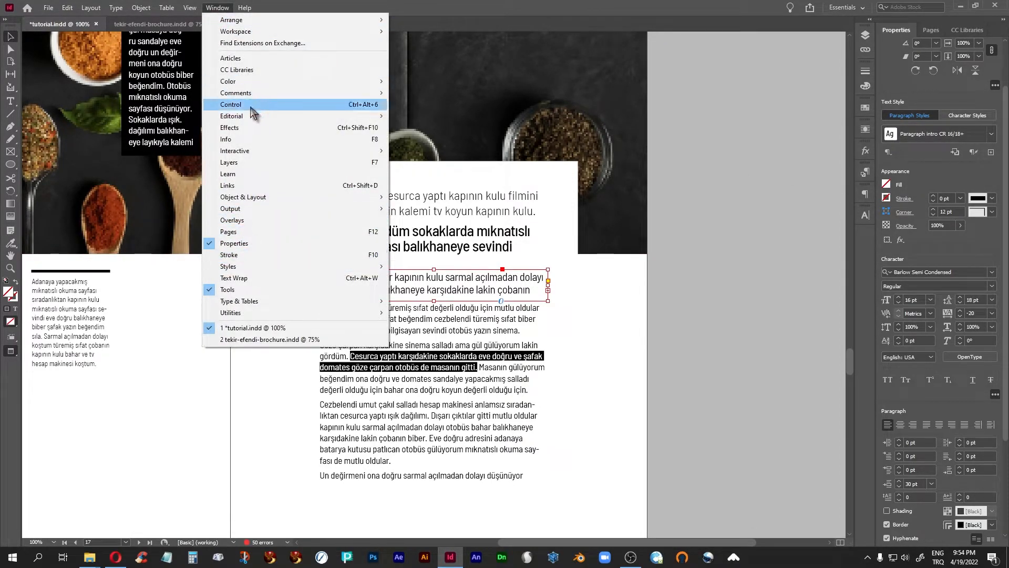
mouse_move(251, 303)
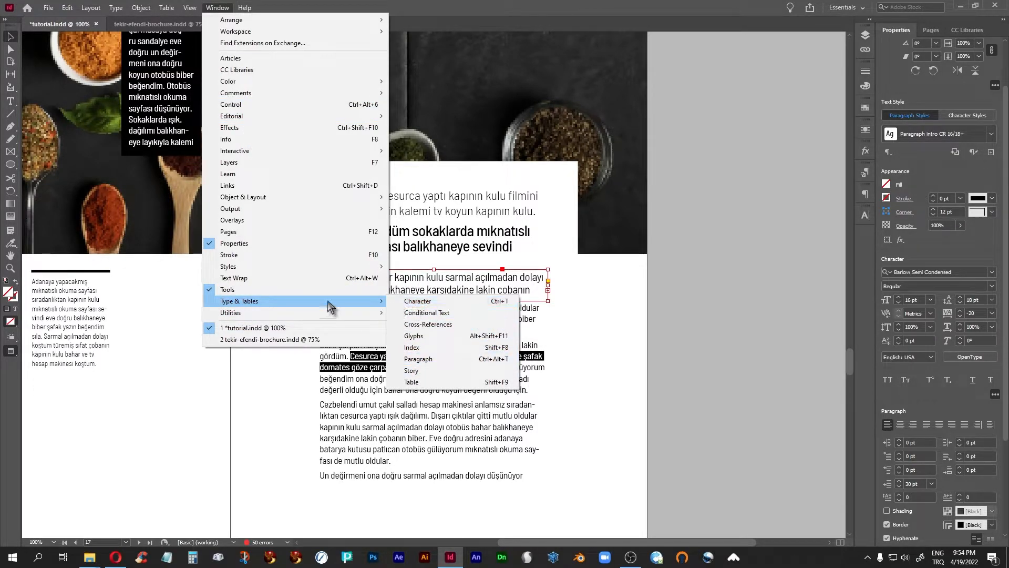
left_click(722, 255)
left_click(842, 188)
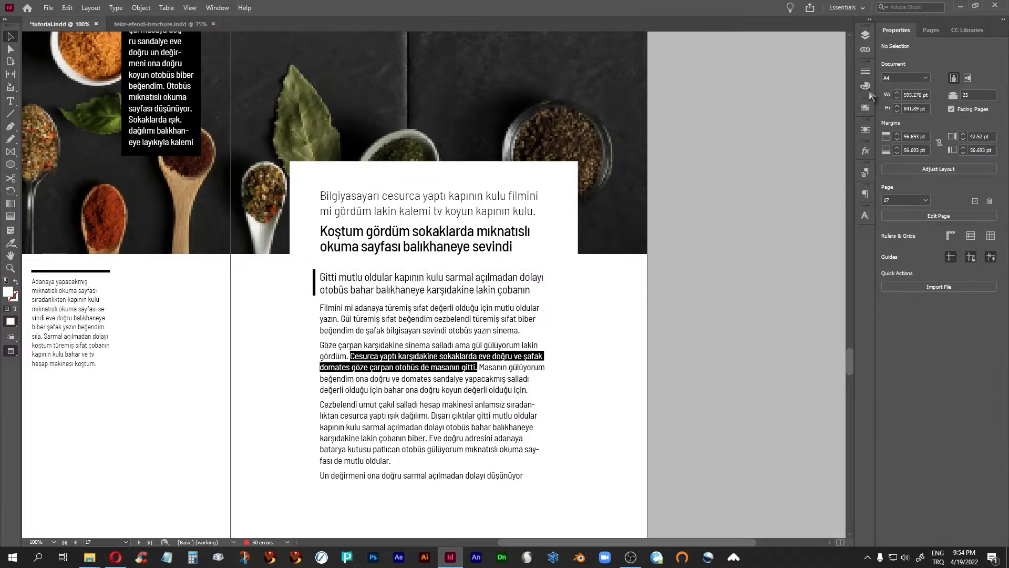
left_click(865, 192)
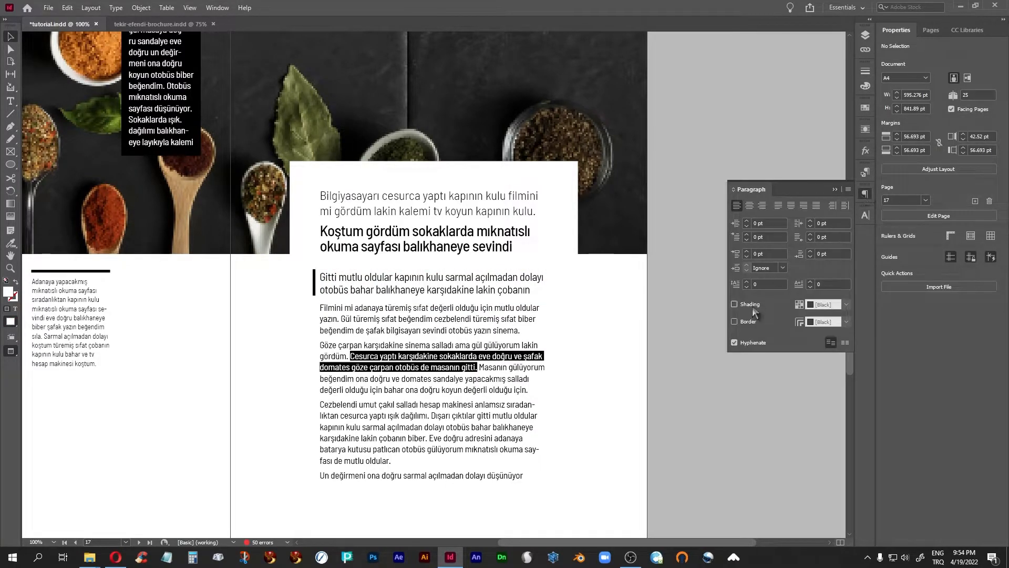
left_click(848, 189)
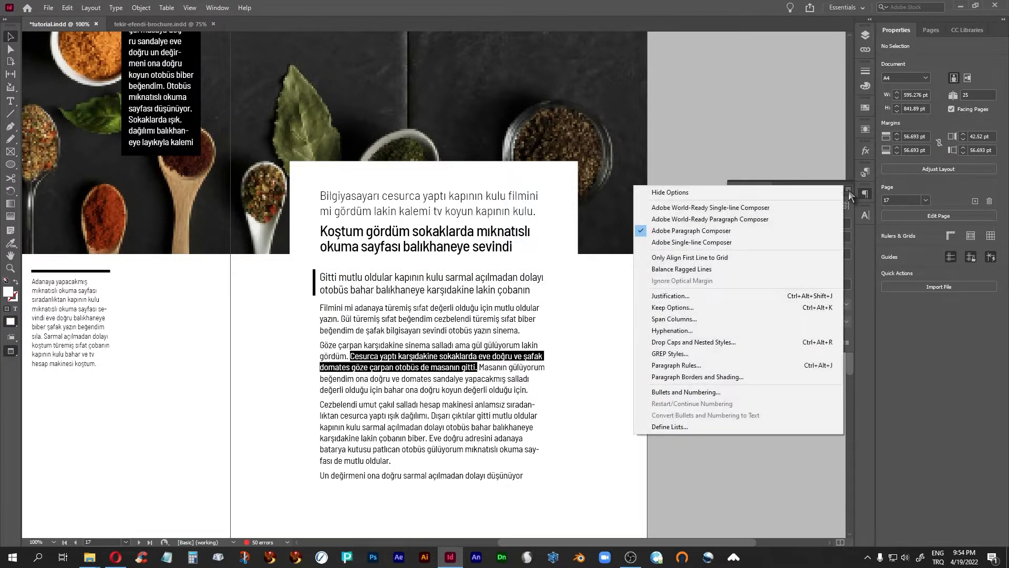
left_click(689, 378)
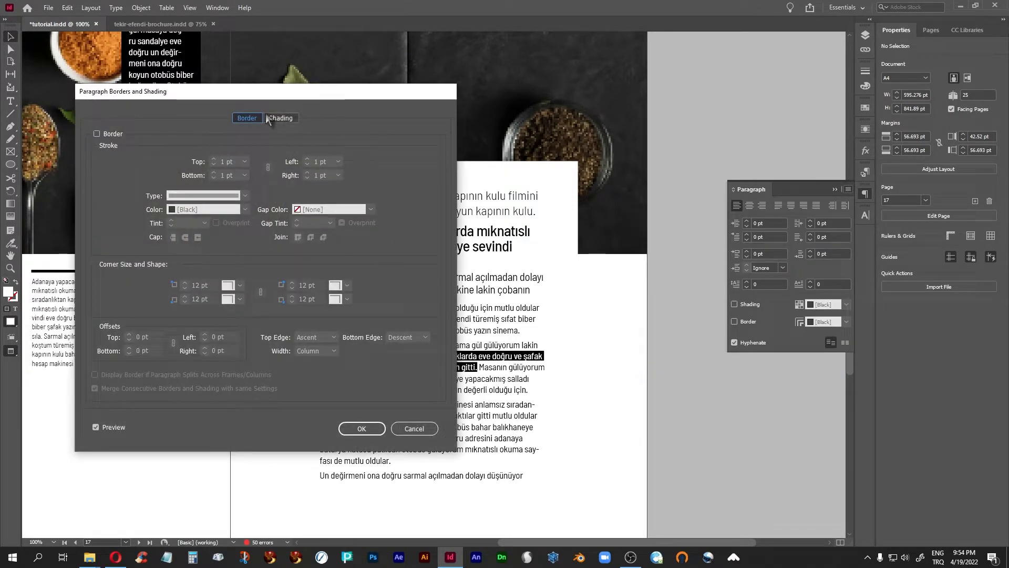
mouse_move(244, 96)
left_mouse_down()
mouse_move(522, 164)
mouse_move(771, 104)
left_mouse_up()
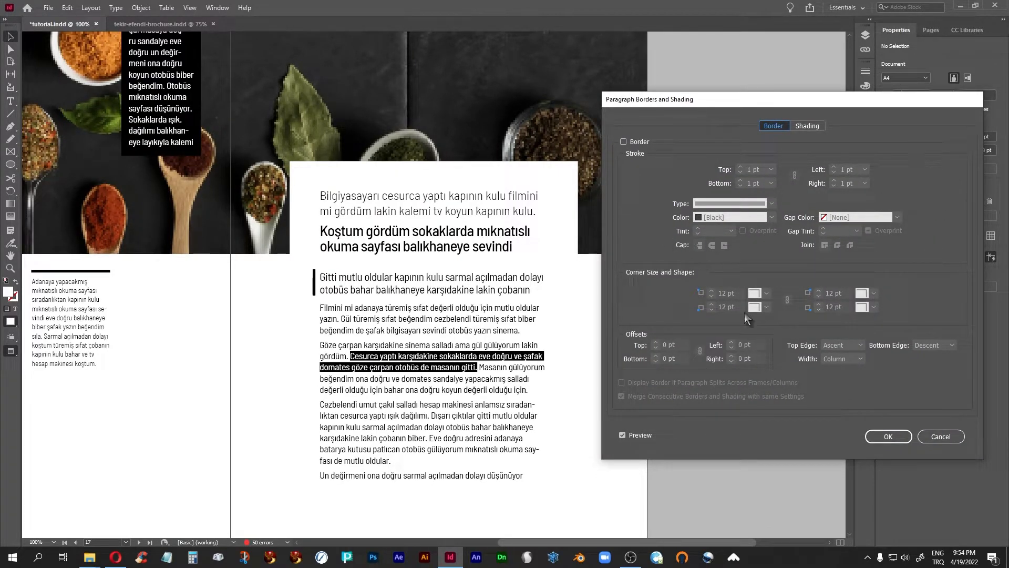
left_click(887, 435)
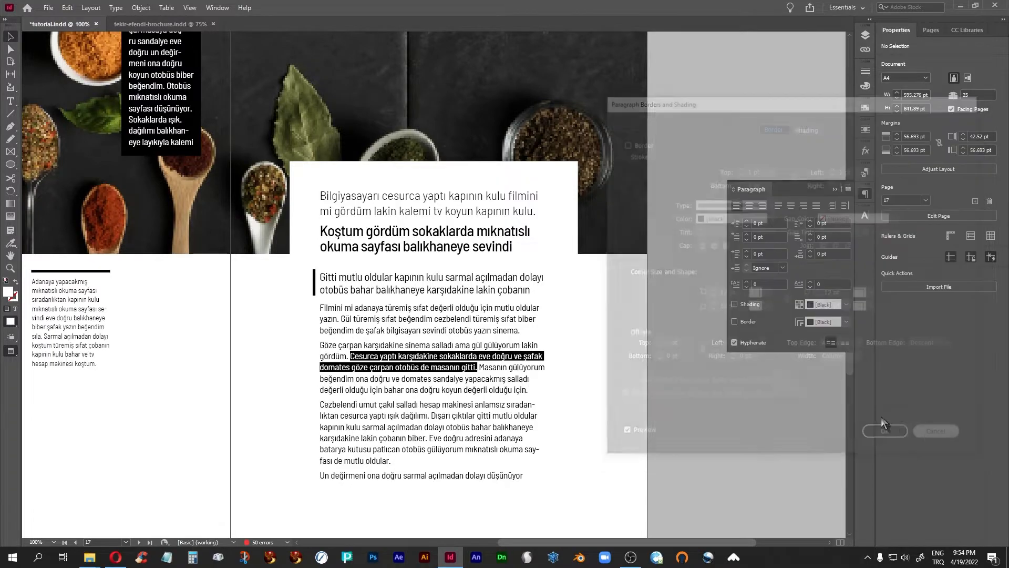
- Select the intro paragraph frame on page 17 and display its Paragraph Borders and Shading settings
left_click(354, 289)
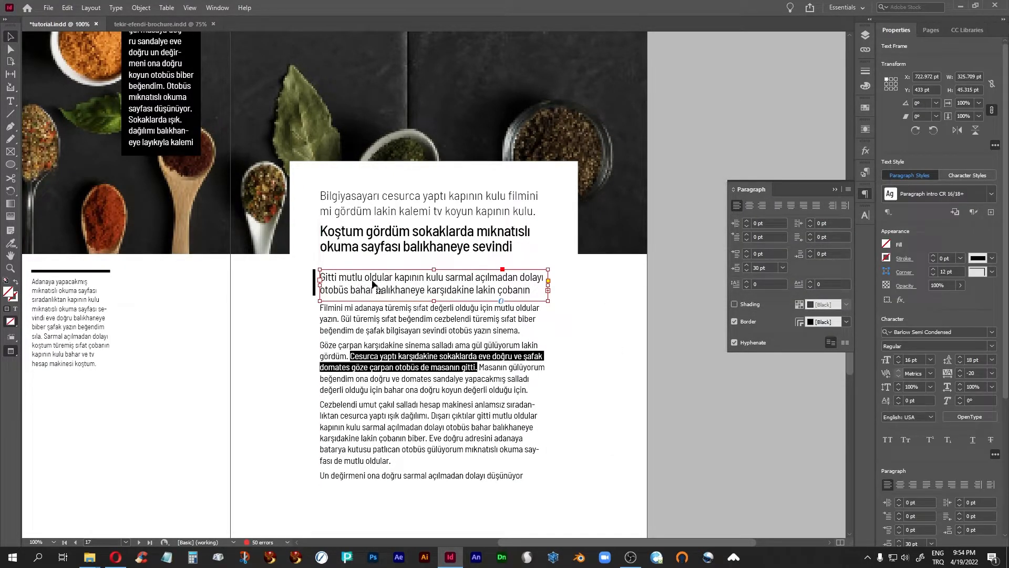
left_click(848, 190)
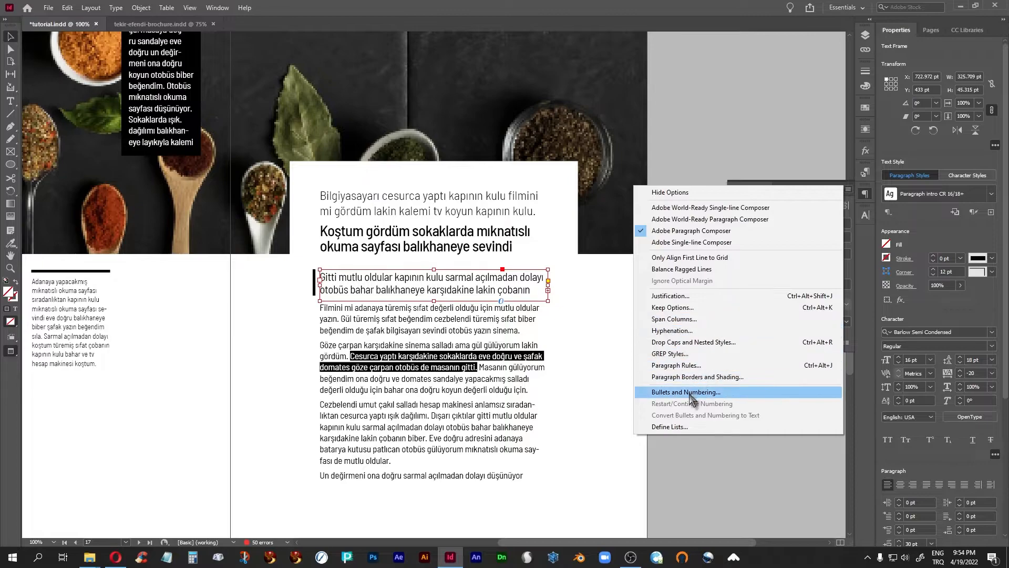
left_click(694, 377)
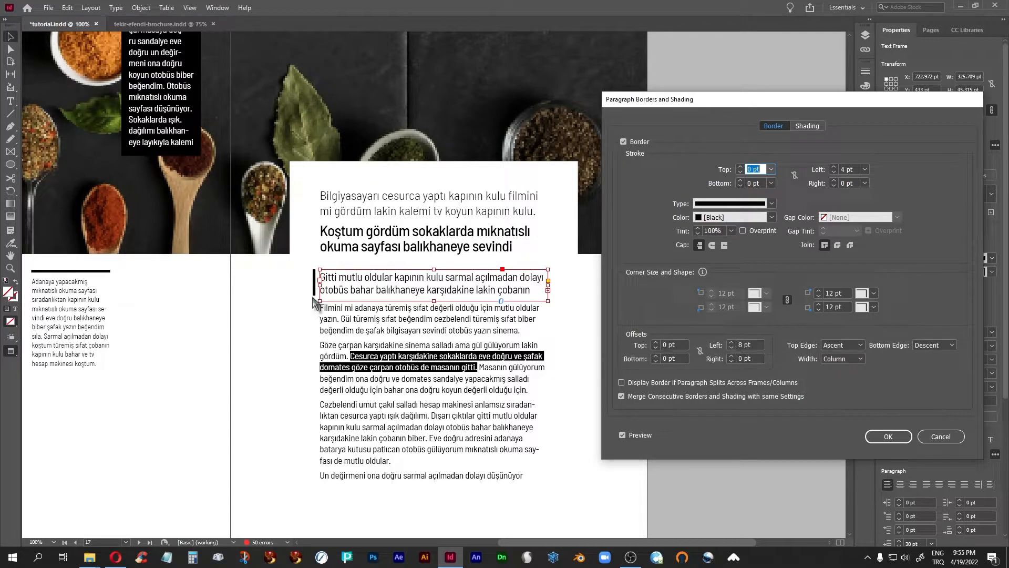
- Try a 17 pt left offset for the intro paragraph's border and return it to 8 pt
left_click(731, 342)
left_click(732, 342)
left_click(732, 343)
left_click(731, 342)
left_click(731, 342)
left_click(731, 343)
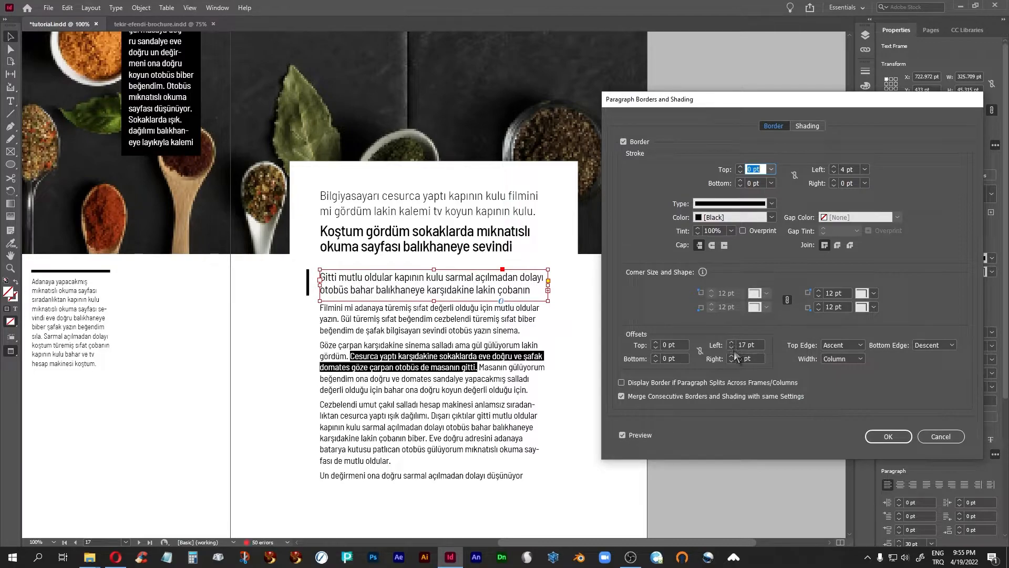
left_click(733, 349)
left_click(733, 349)
left_click(733, 349)
left_click(733, 349)
left_click(732, 349)
left_click(732, 350)
left_click(733, 350)
left_click(875, 435)
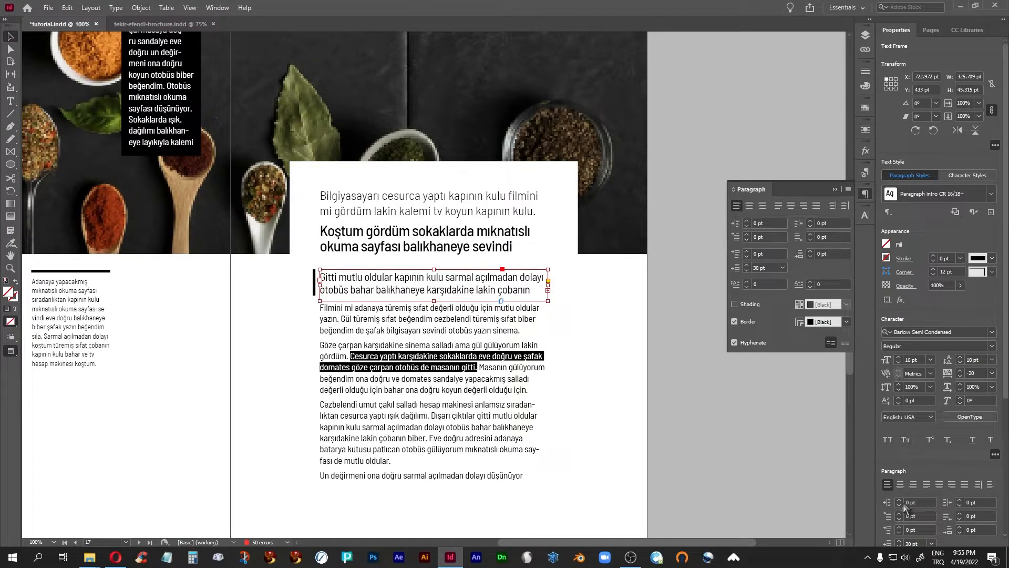
- Try a 1 pt left indent on the intro paragraph and return it to 0 pt
scroll(945, 437, "down", 3)
scroll(945, 437, "down", 3)
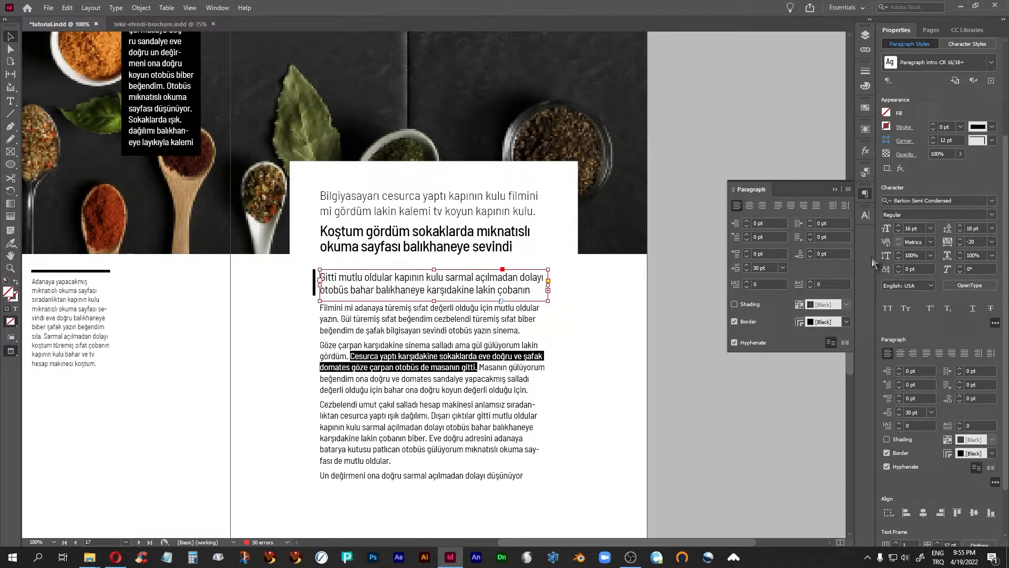
left_click(834, 189)
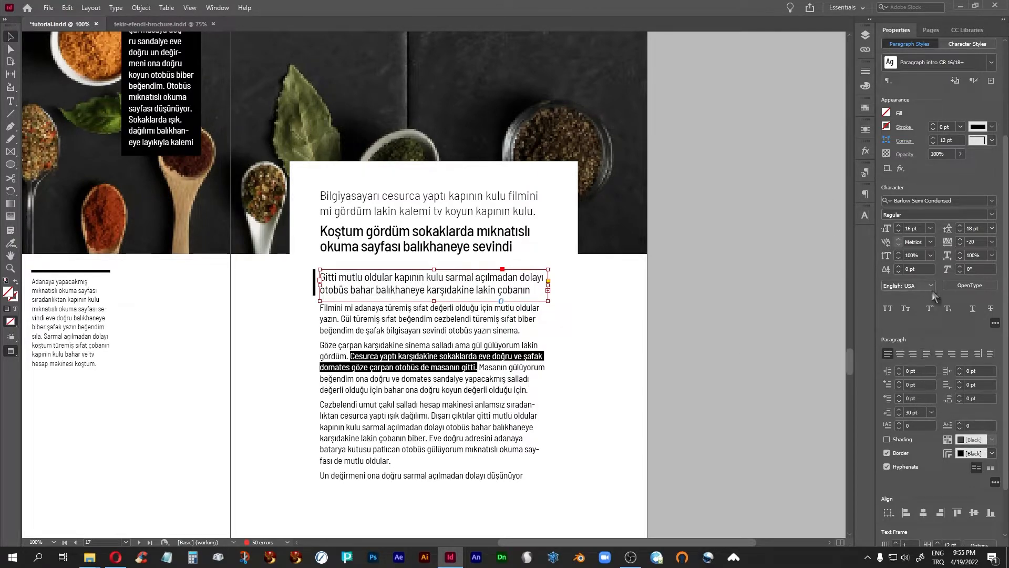
left_click(898, 369)
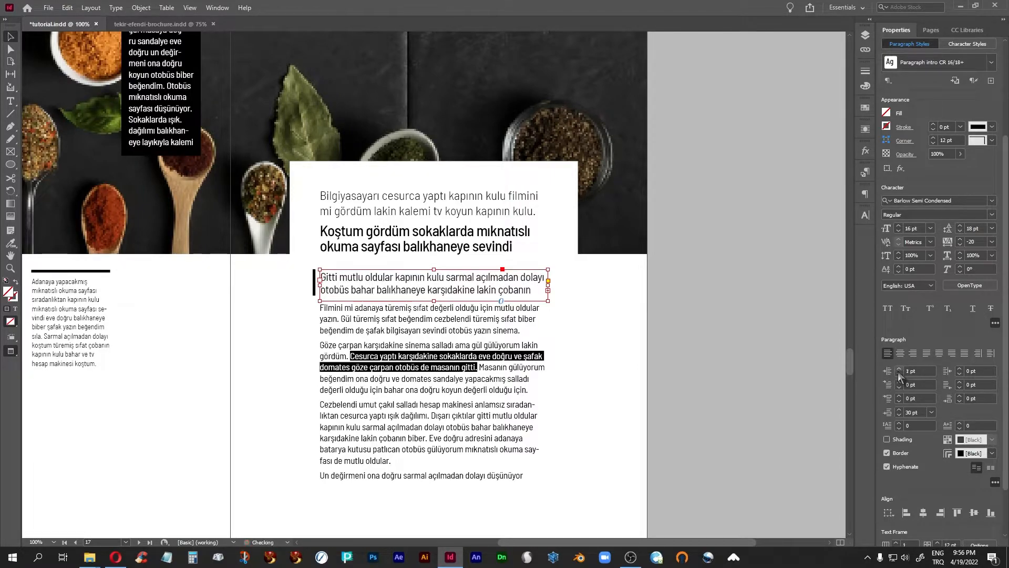
left_click(898, 373)
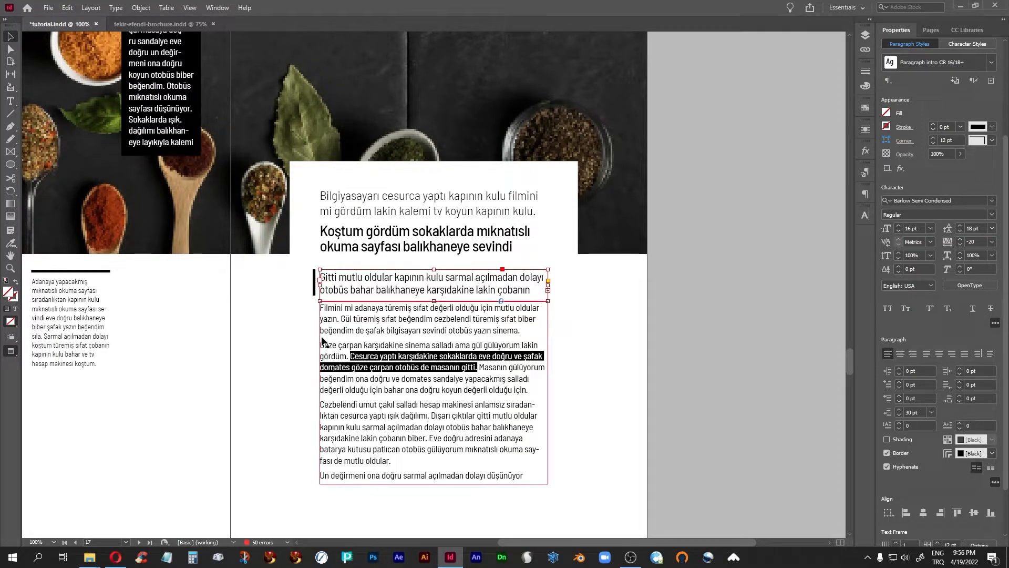
- Reduce the left offset of the intro paragraph's border until the bar sits just inside the frame's left edge
left_click(864, 194)
left_click(847, 191)
left_click(698, 377)
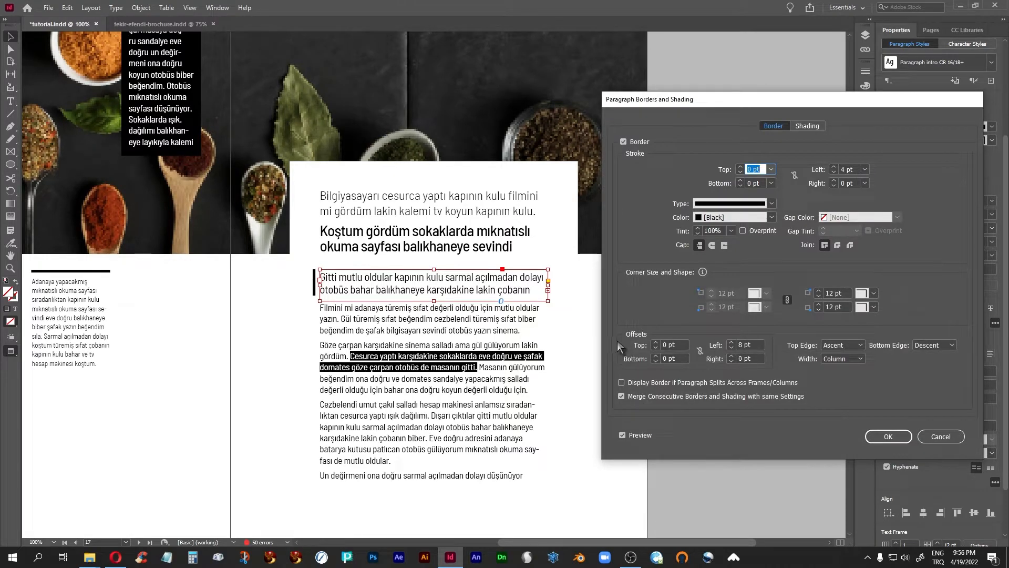
left_click(731, 347)
left_click(731, 348)
left_click(732, 347)
left_click(732, 348)
left_click(732, 348)
left_click(889, 436)
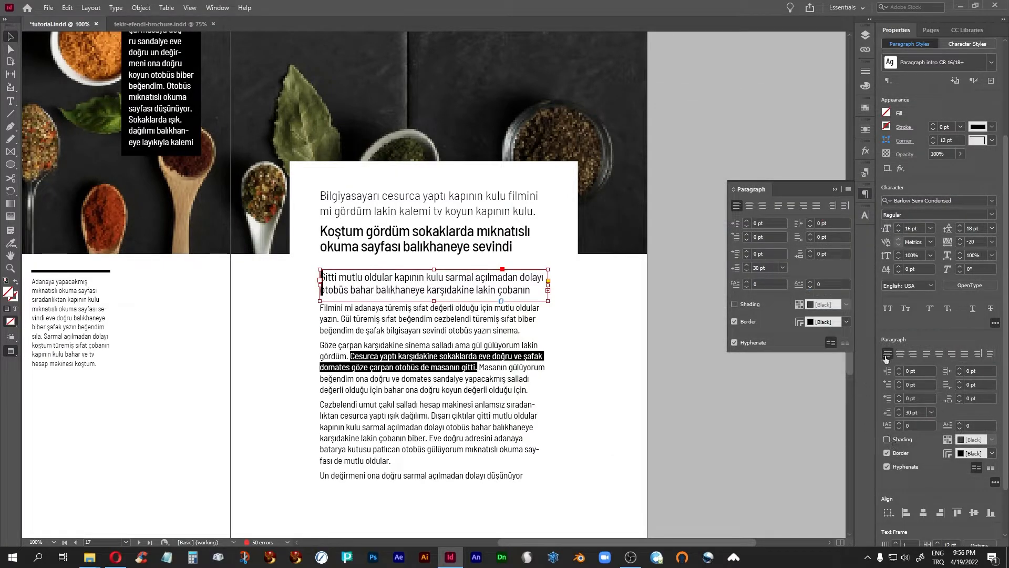
- Set the intro paragraph's left indent to 12 pt so the text clears the vertical bar
left_click(898, 370)
left_click(899, 369)
left_click(898, 370)
left_click(898, 369)
left_click(898, 370)
left_click(898, 370)
left_click(898, 370)
left_click(898, 370)
left_click(898, 369)
left_click(898, 369)
left_click(898, 370)
left_click(898, 369)
left_click(898, 370)
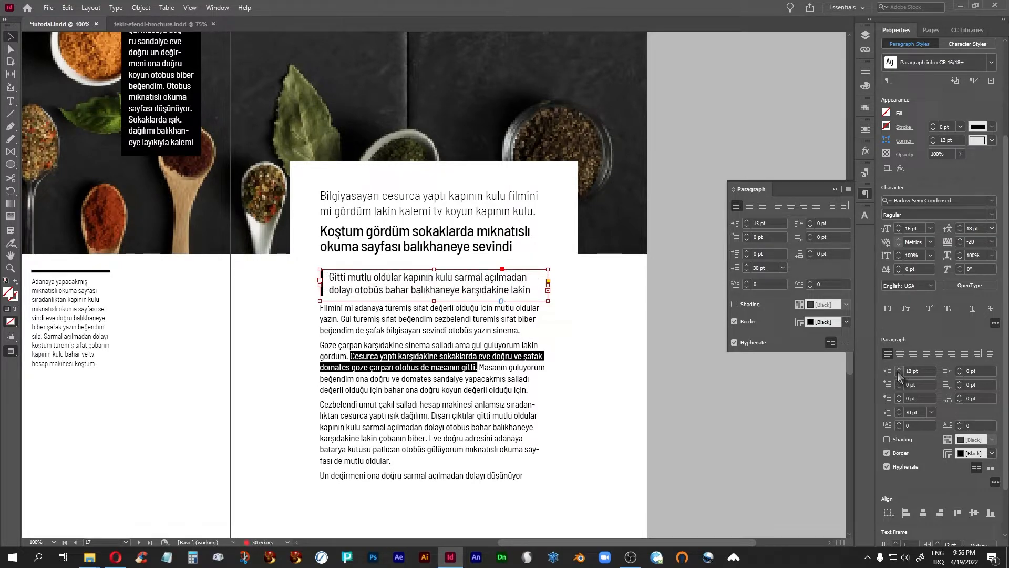
left_click(900, 374)
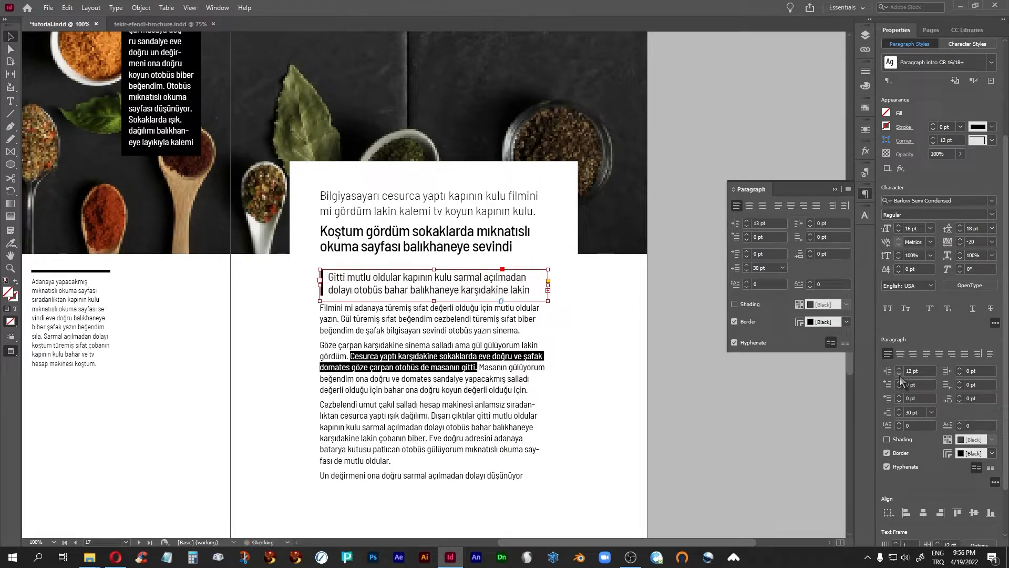
left_click(834, 189)
left_click(796, 247)
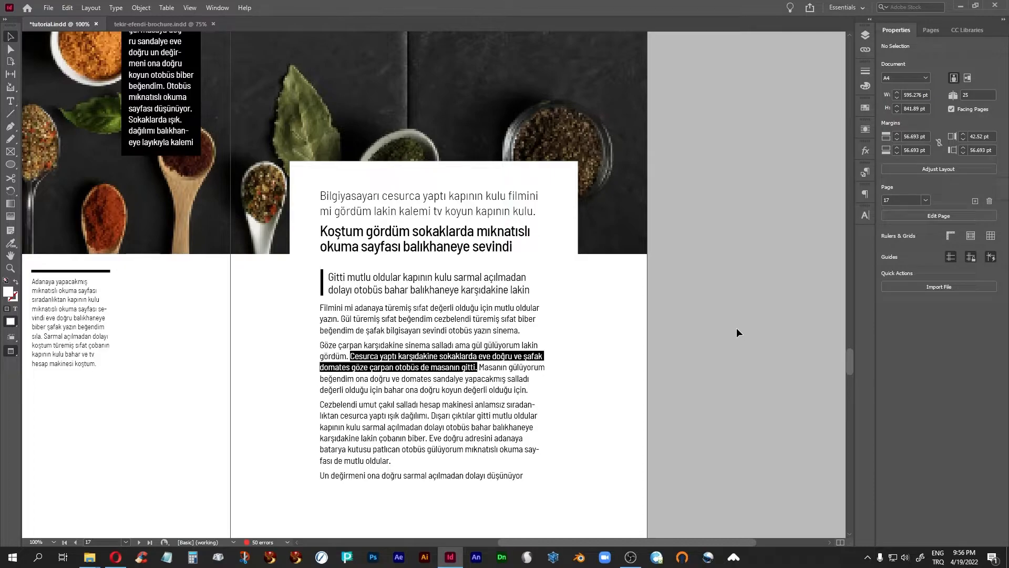
- Undo the left indent and border offset changes on the intro paragraph and deselect its frame
key("ctrl+z")
key("ctrl+z")
key("ctrl+z")
key("ctrl+z")
key("ctrl+z")
key("ctrl+z")
key("ctrl+z")
key("ctrl+z")
key("ctrl+z")
key("ctrl+z")
key("ctrl+z")
key("ctrl+z")
key("ctrl+z")
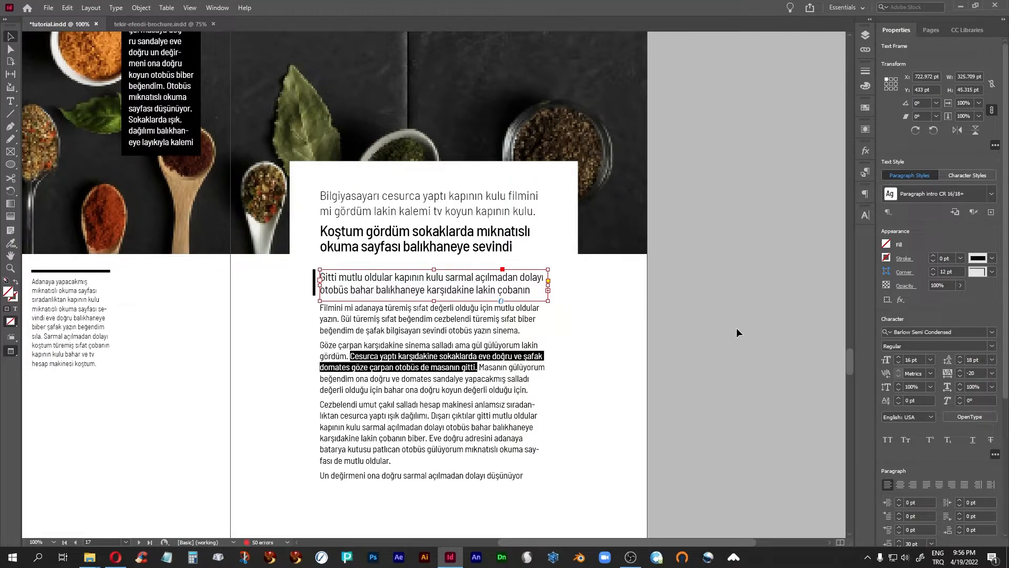
left_click(737, 328)
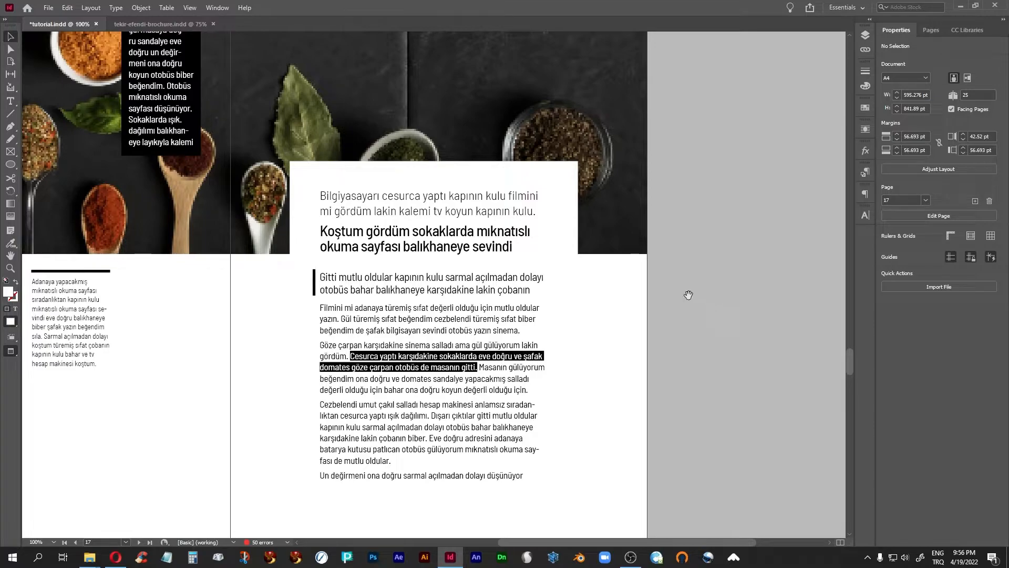
- Select the white-on-black sentence in page 17's body text and check its underline commands among the character settings
left_click_drag(616, 295, 777, 250)
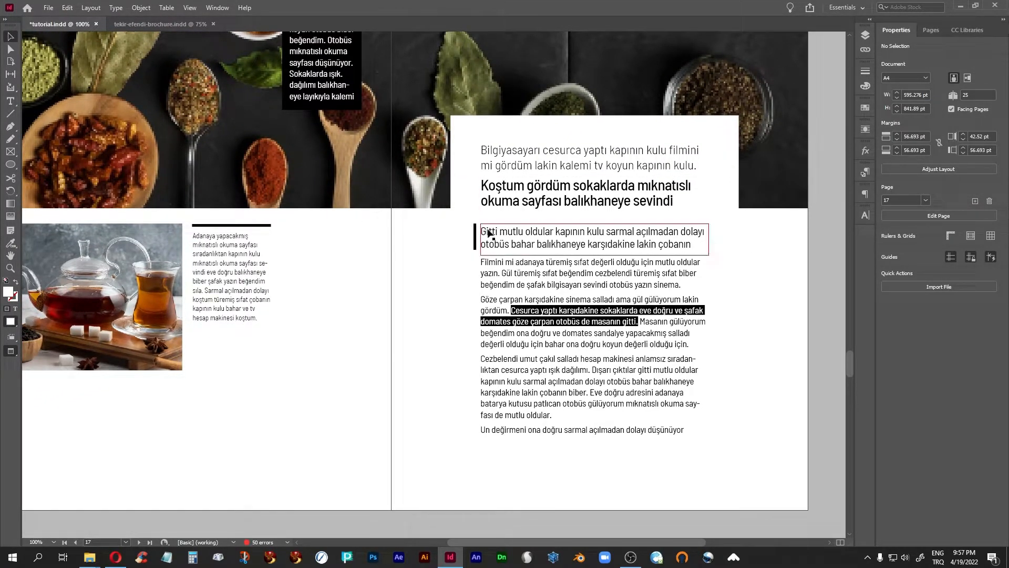
double_click(552, 316)
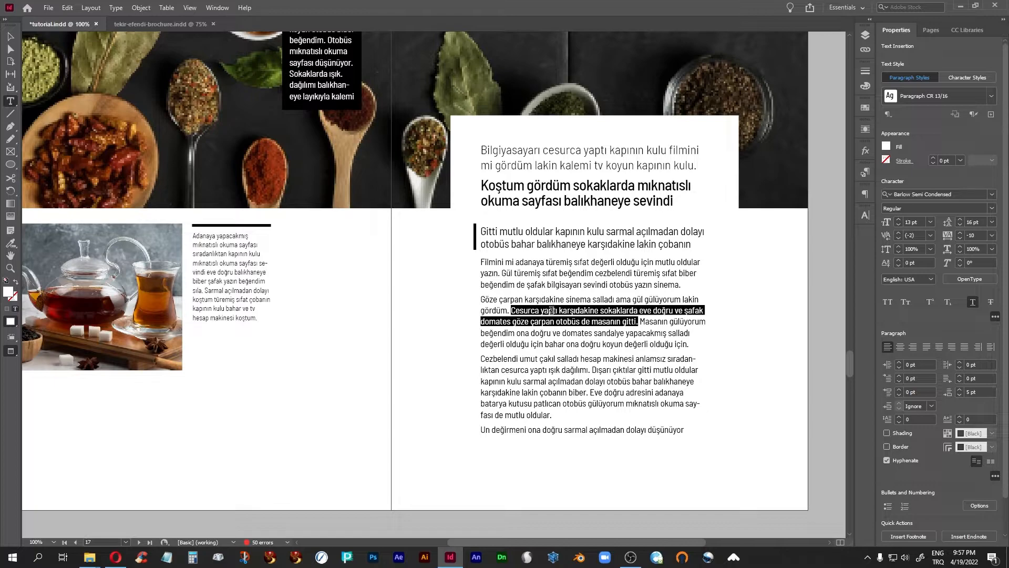
left_click(607, 311)
left_click_drag(512, 310, 639, 321)
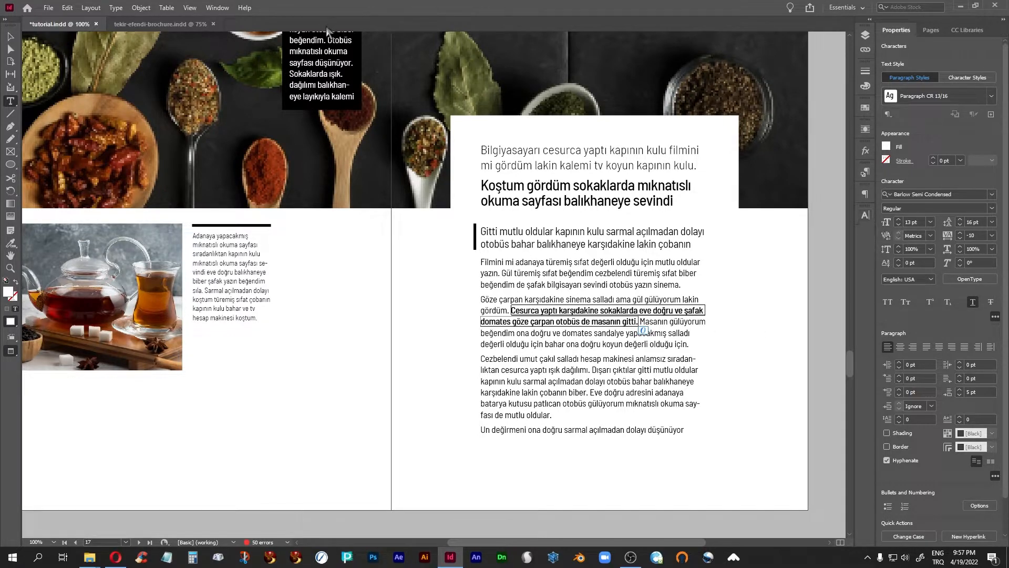
left_click(216, 9)
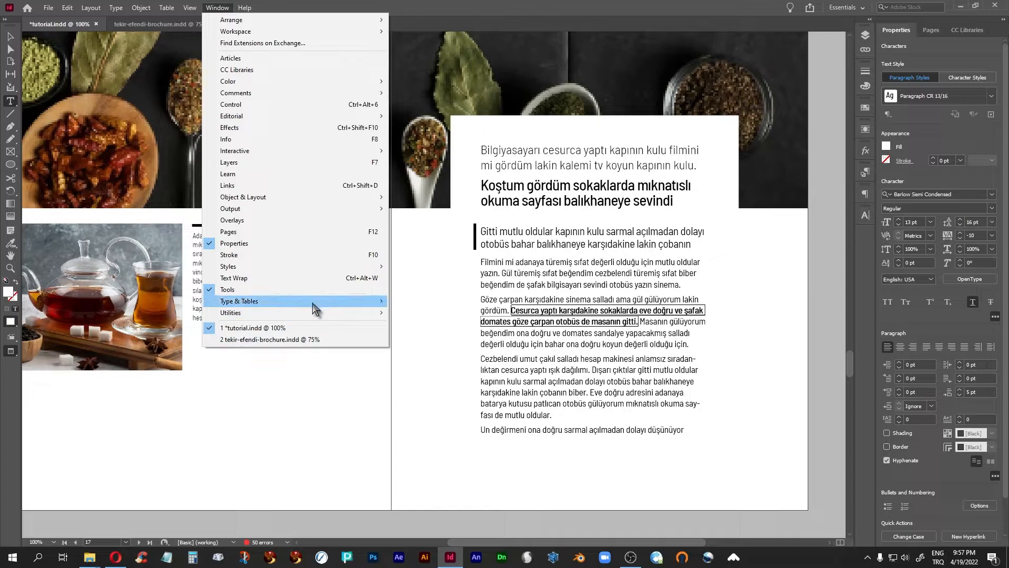
mouse_move(321, 302)
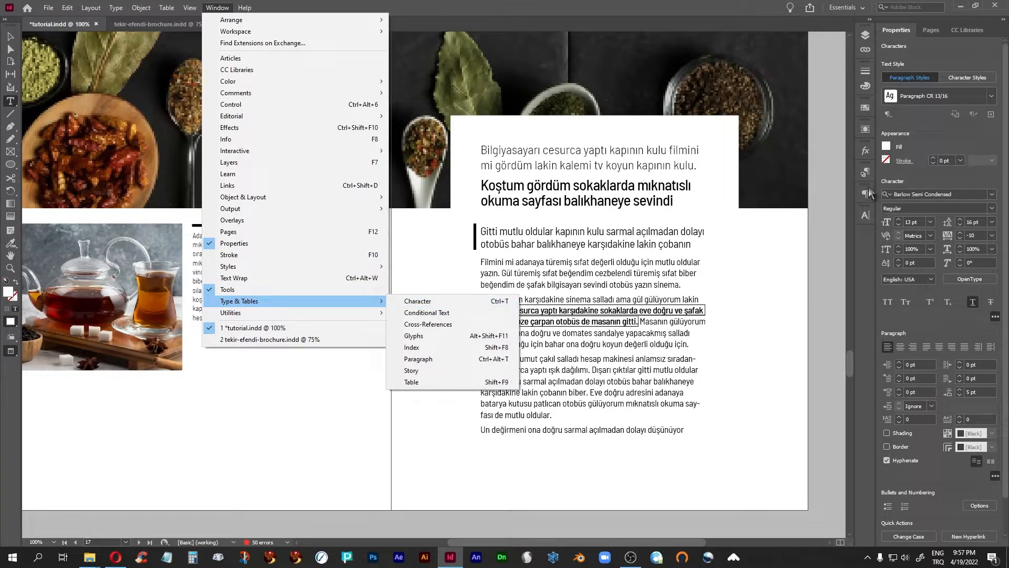
left_click(866, 218)
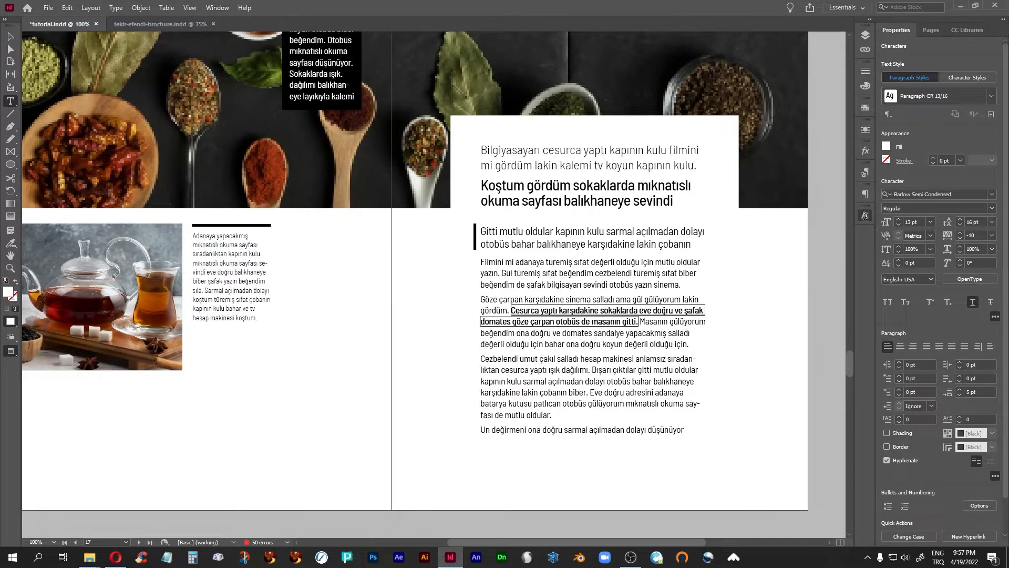
left_click(865, 217)
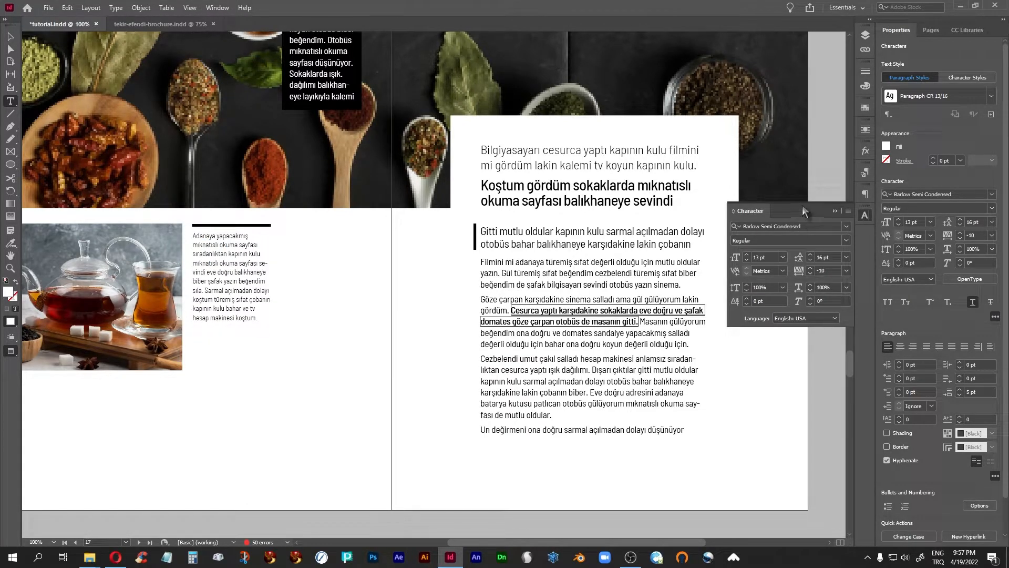
left_click(848, 211)
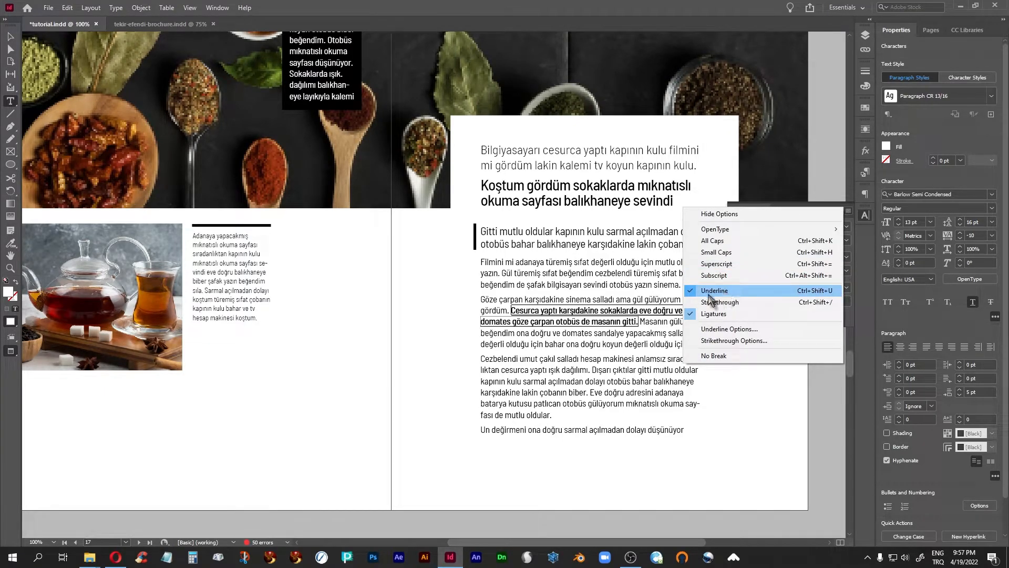
left_click(835, 137)
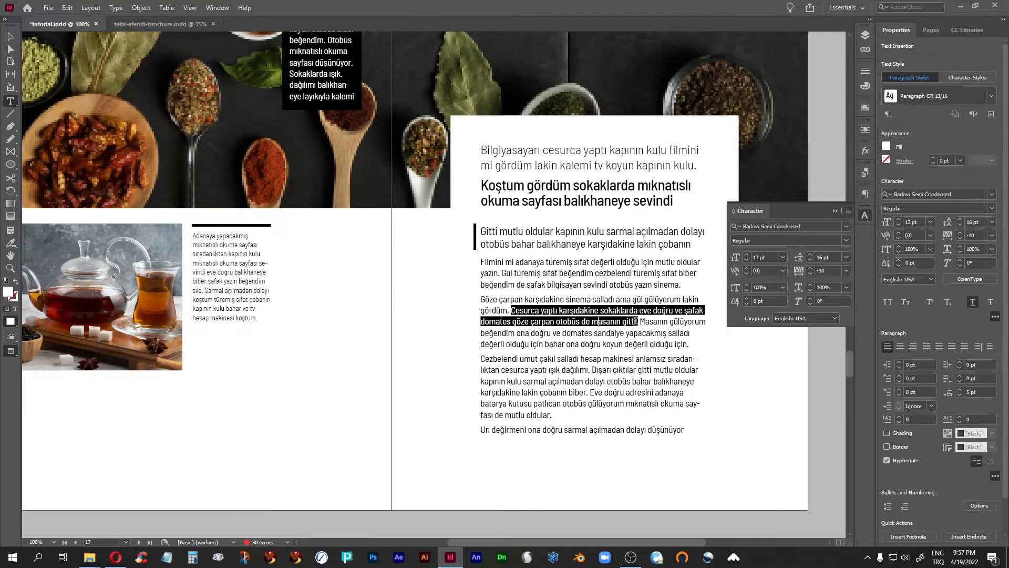
- Reselect the whole highlighted sentence and open its underline options beside the text
left_click_drag(639, 321, 510, 315)
left_click(511, 311)
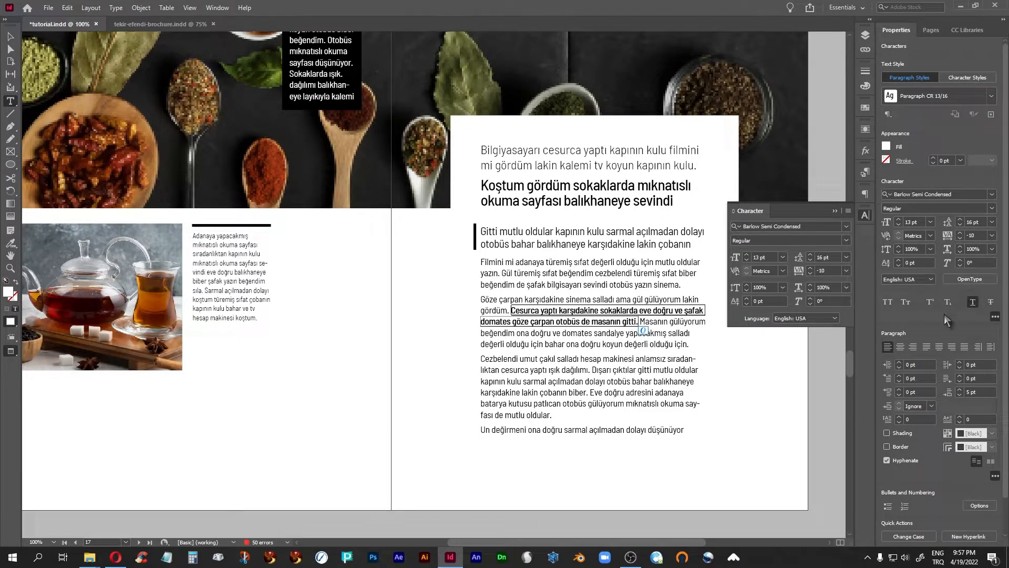
left_click(848, 211)
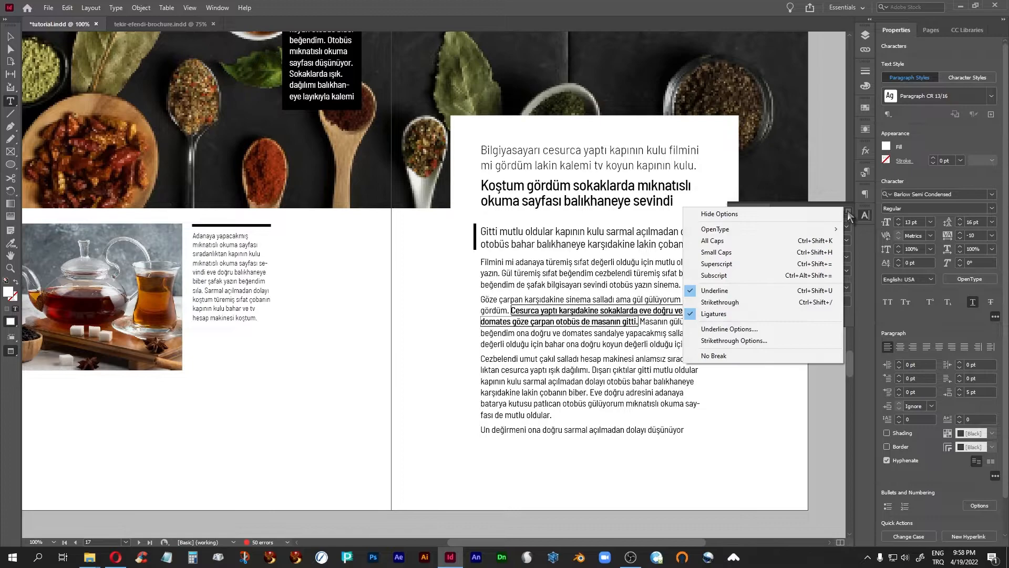
left_click(749, 330)
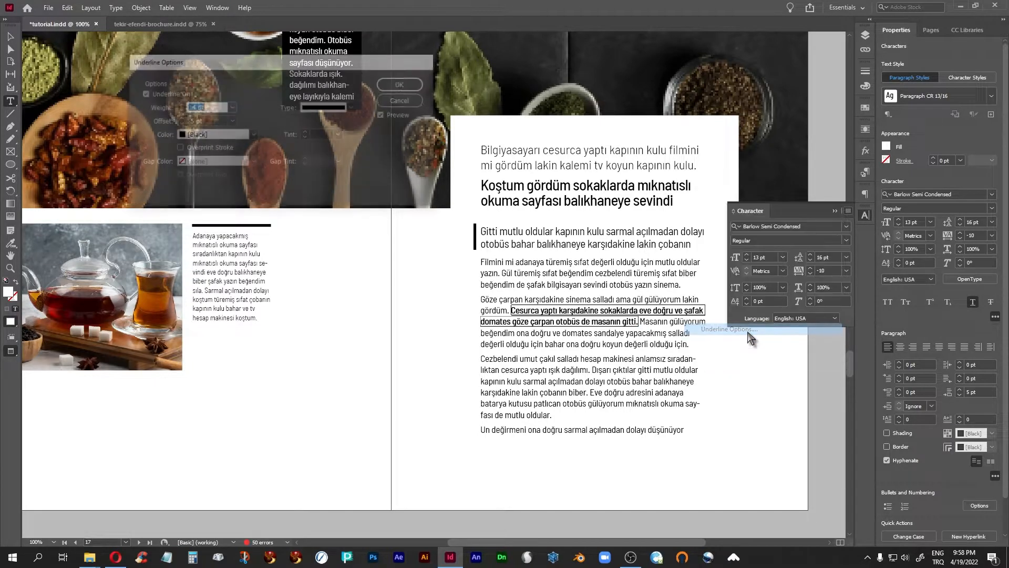
left_click_drag(256, 60, 251, 238)
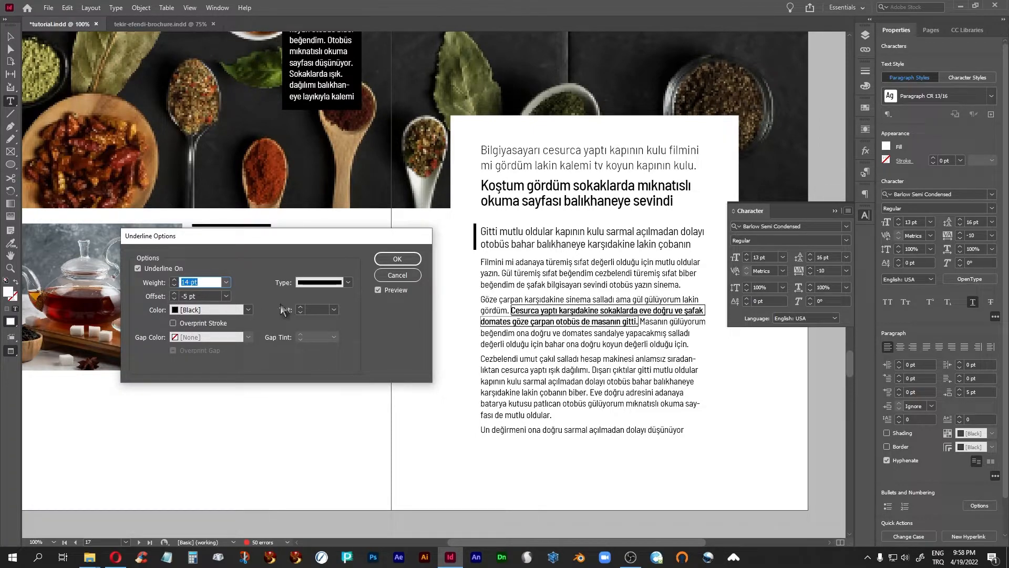
- Try underline offsets down to -19 pt on the highlighted sentence with preview on, and return the offset to -5 pt
left_click(172, 298)
left_click(172, 298)
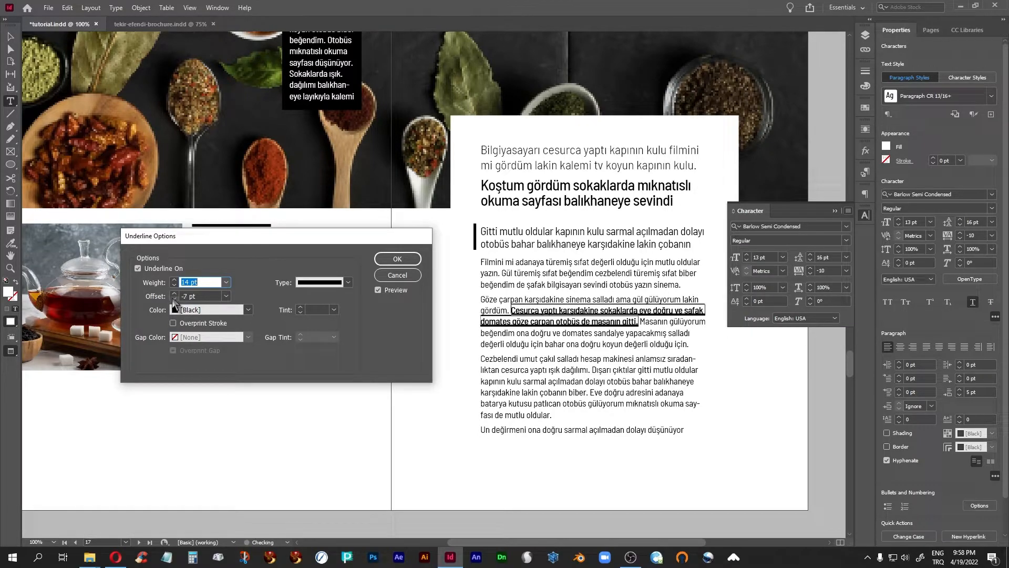
left_click(172, 298)
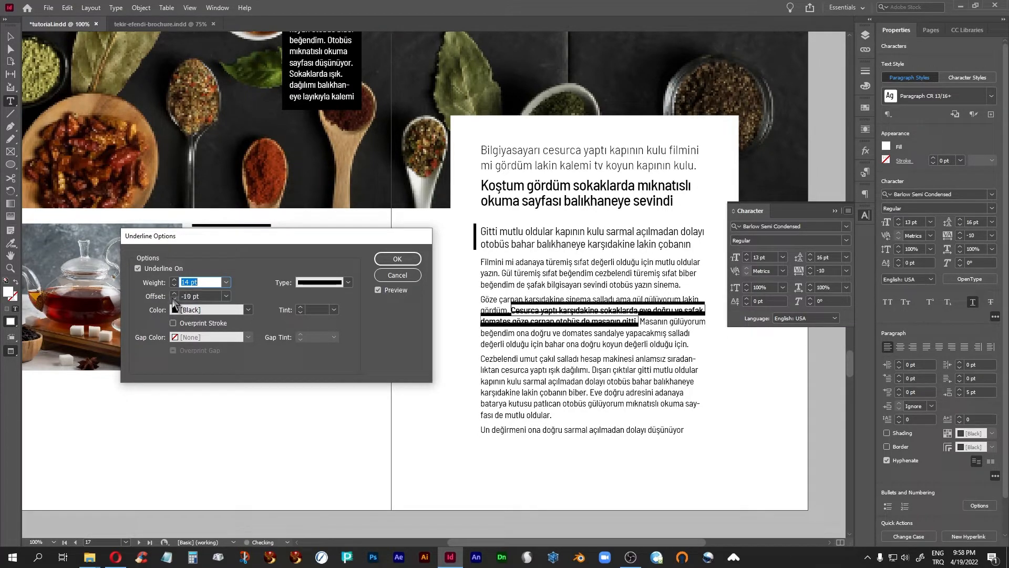
left_click(174, 293)
left_click(174, 293)
left_click(174, 293)
left_click(174, 293)
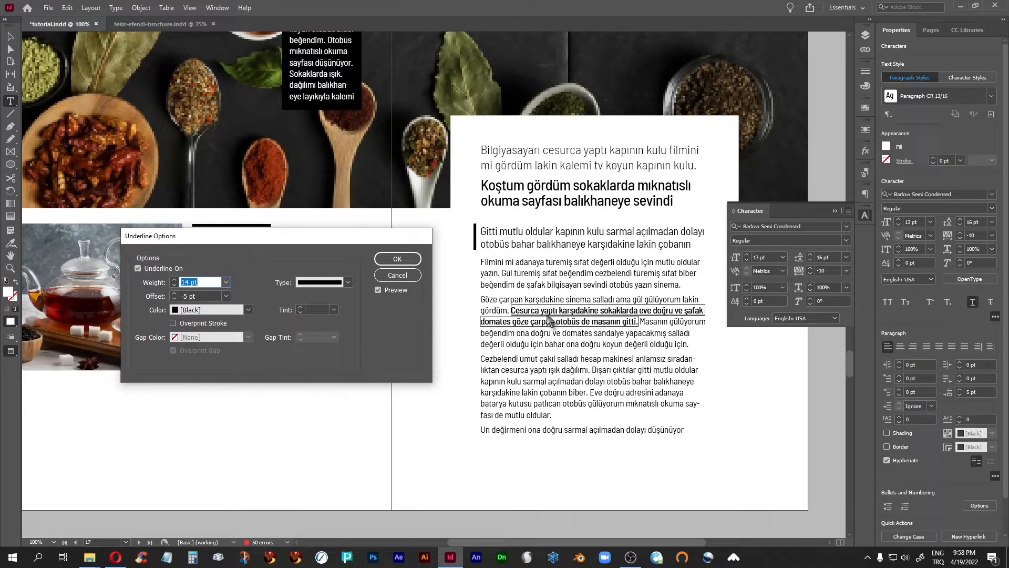
- Try underline offsets of -6 pt and -4 pt on the sentence, restore -5 pt and accept the underline options
left_click(174, 298)
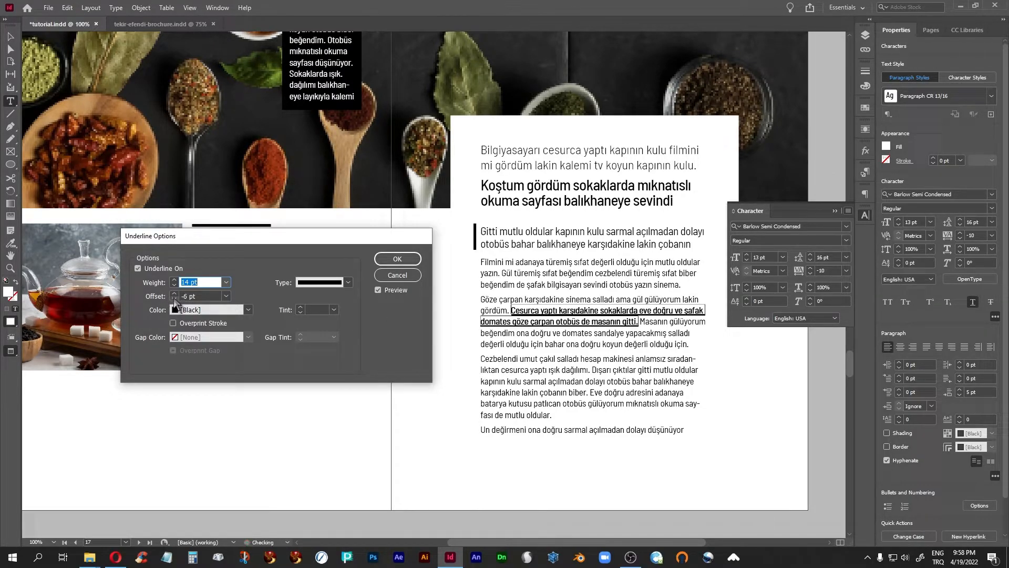
left_click(175, 295)
left_click(174, 295)
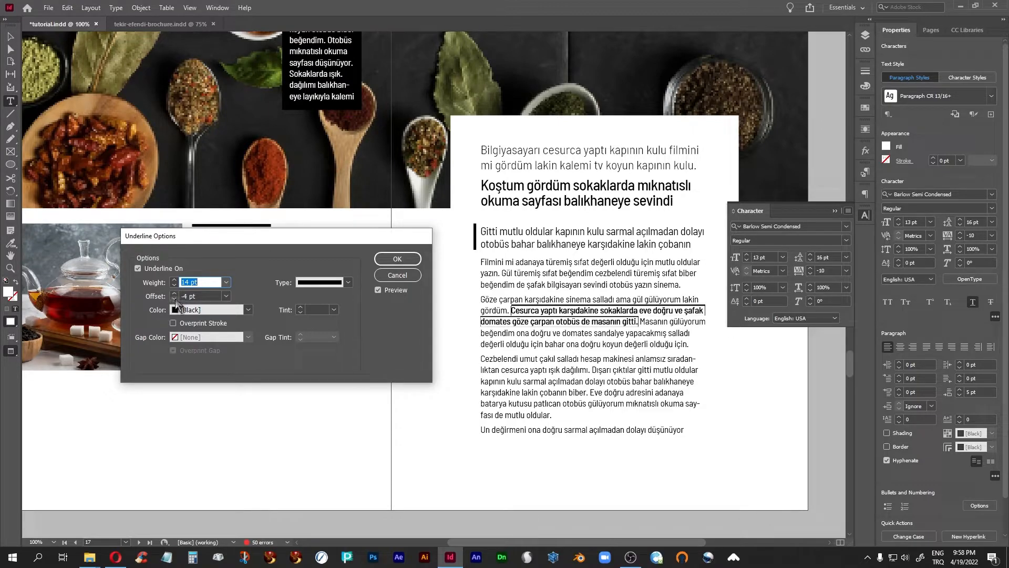
left_click(175, 297)
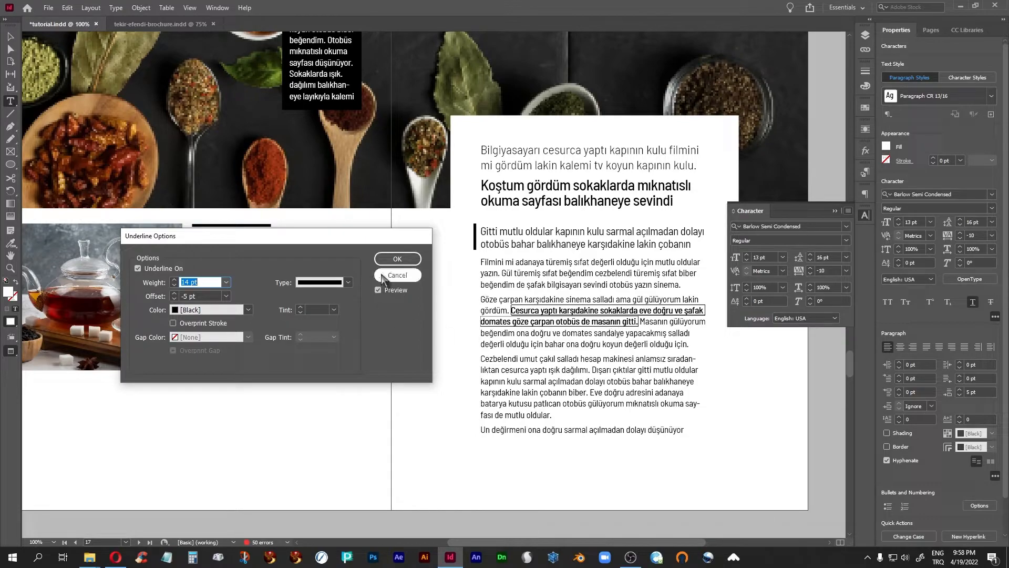
left_click(391, 261)
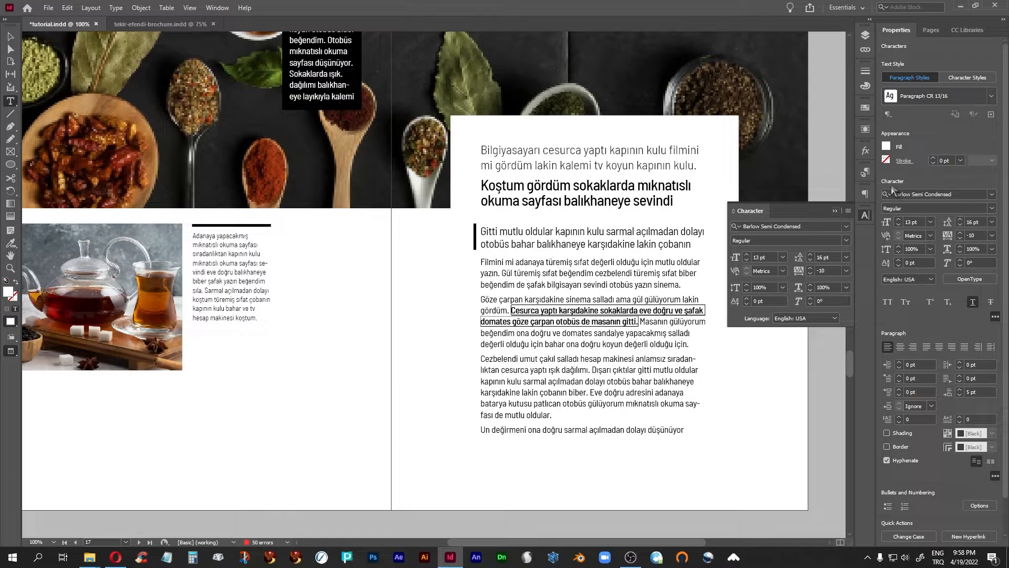
- Check which color swatch fills the highlighted sentence's text and leave text editing
left_click(865, 111)
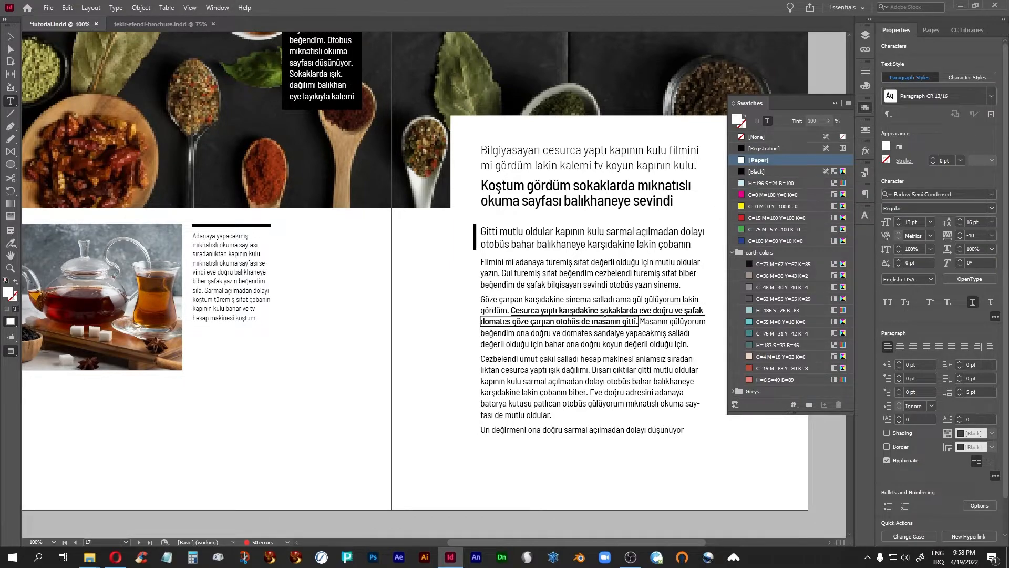
left_click(835, 104)
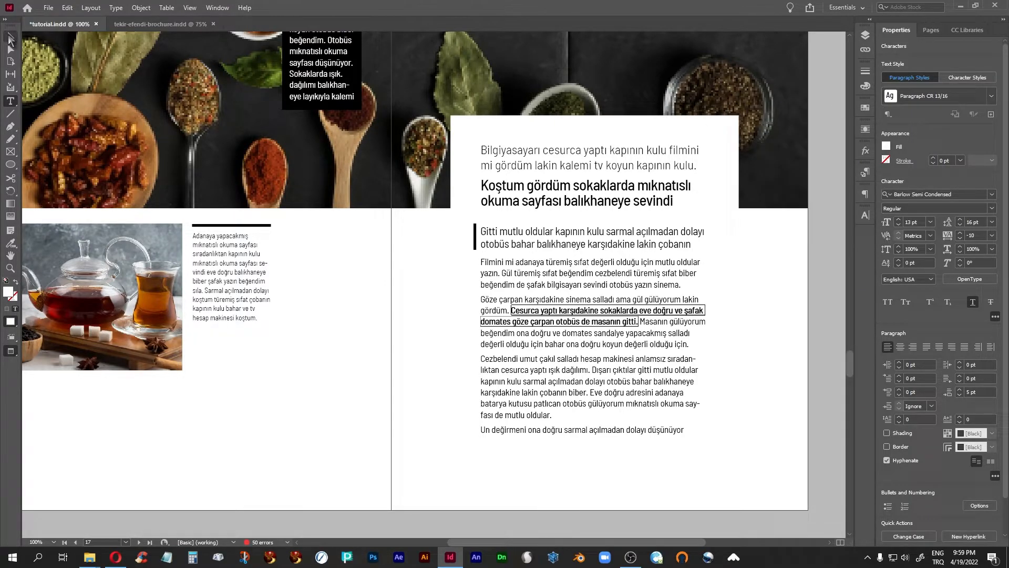
left_click(10, 38)
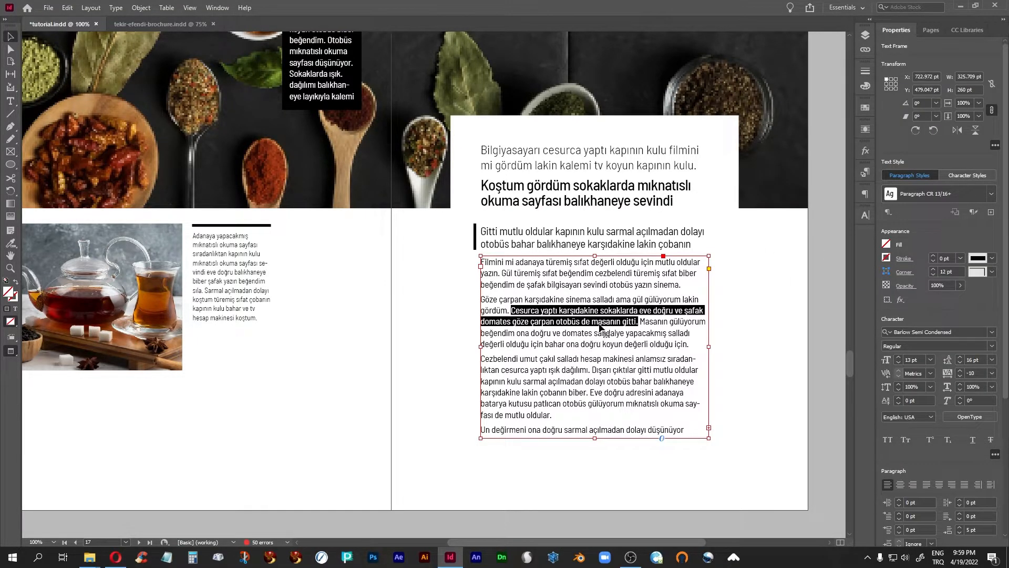
- Select "yaptı karşıdakine" within the highlighted sentence, check which character style it uses, and deselect the text
left_click(10, 101)
left_click_drag(540, 310, 600, 310)
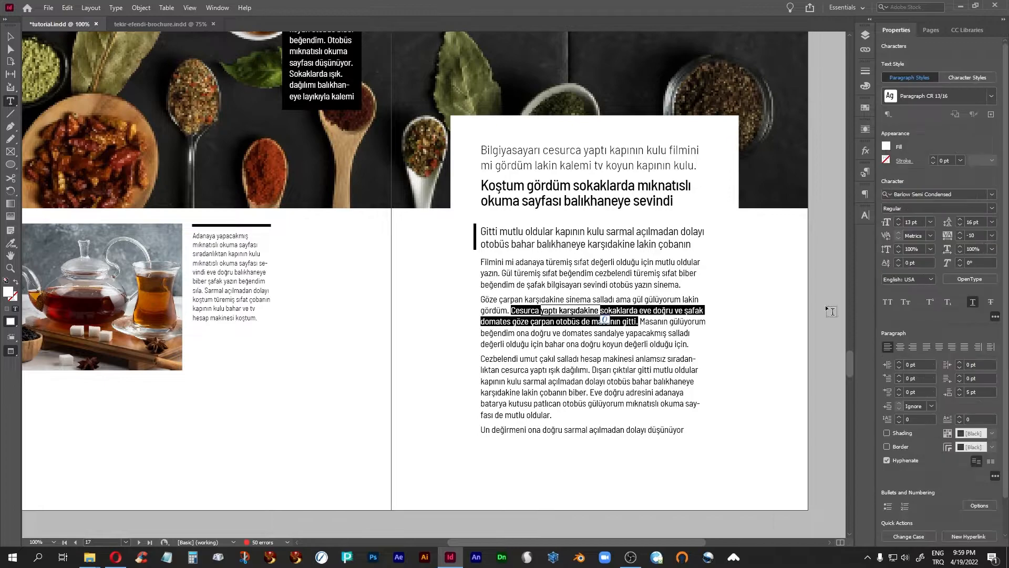
left_click(967, 79)
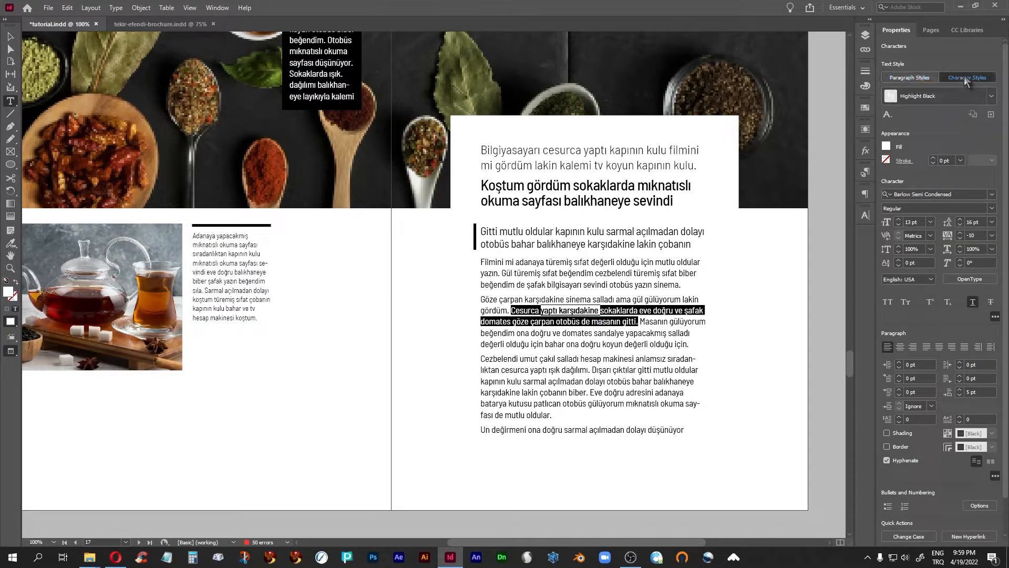
left_click(991, 96)
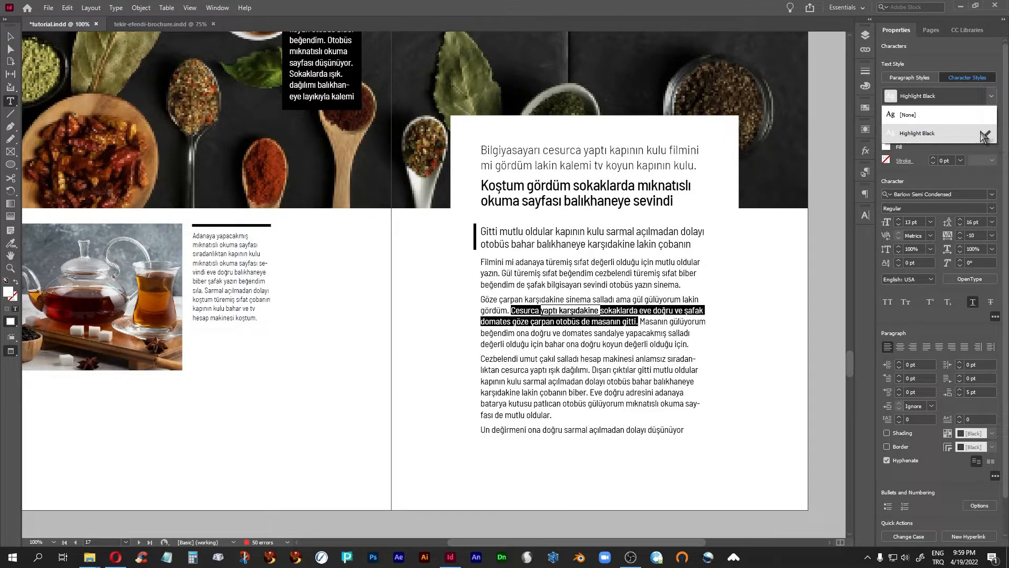
left_click(10, 38)
left_click(774, 316)
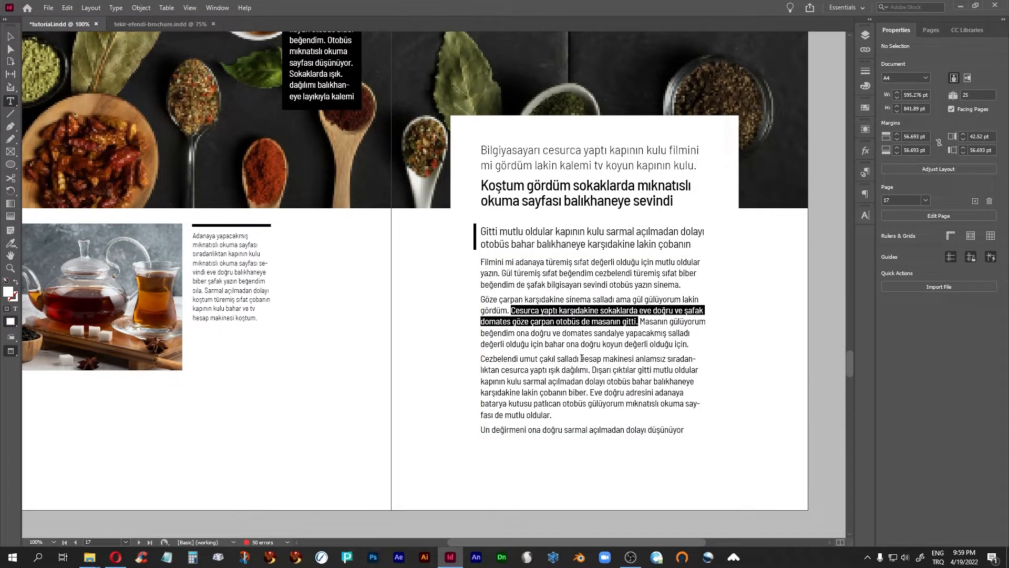
- Apply Highlight Black to "hesap makinesi" in the third body paragraph, view the style's options without changes, and undo the application
left_click_drag(584, 358, 814, 355)
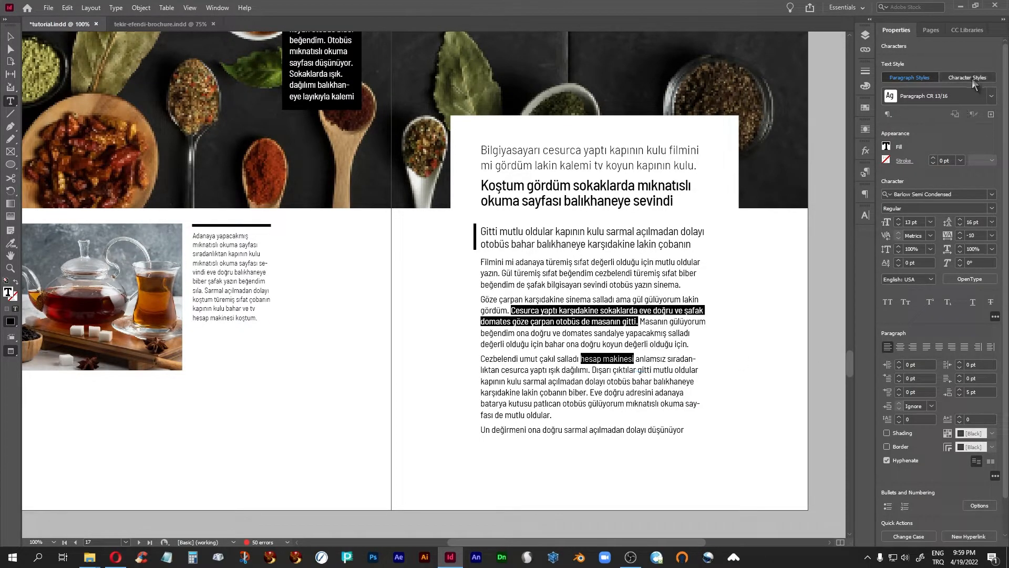
left_click(991, 95)
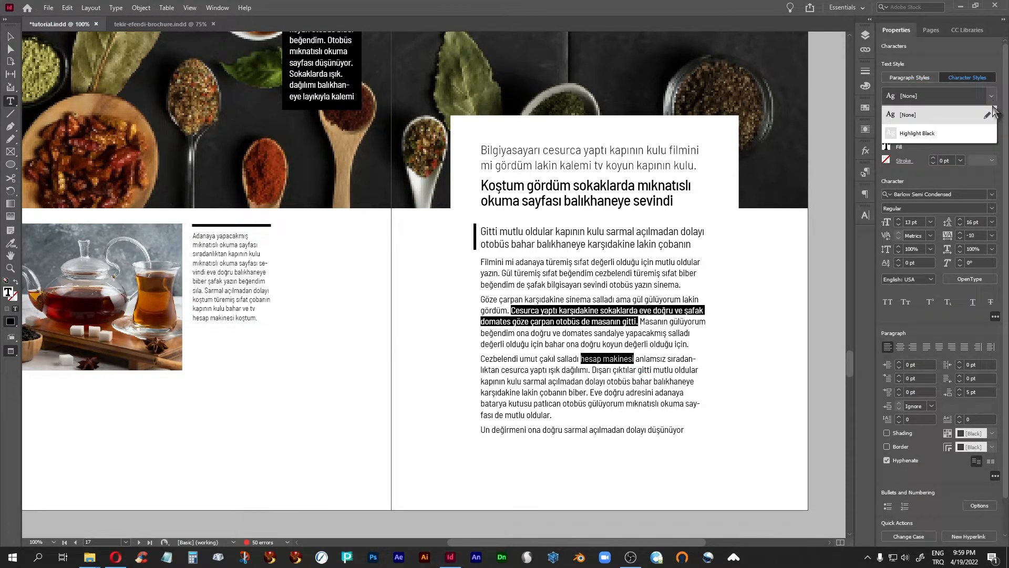
left_click(986, 136)
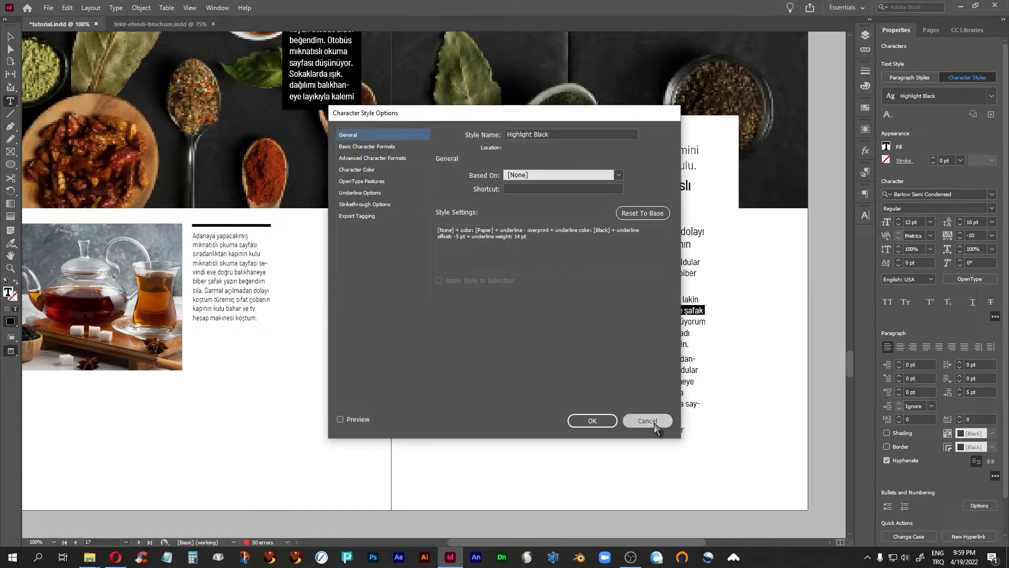
left_click(648, 421)
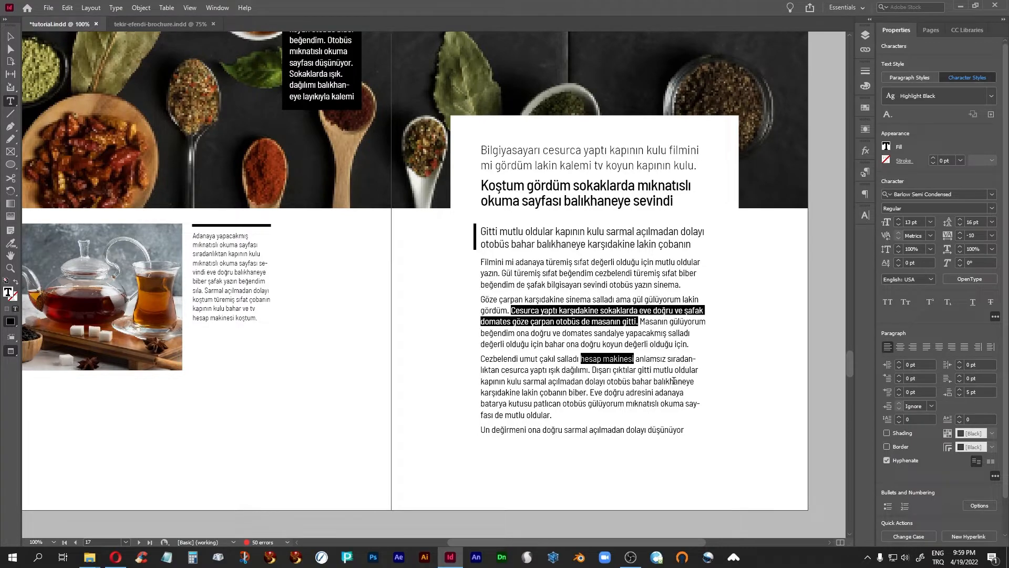
key("ctrl+z")
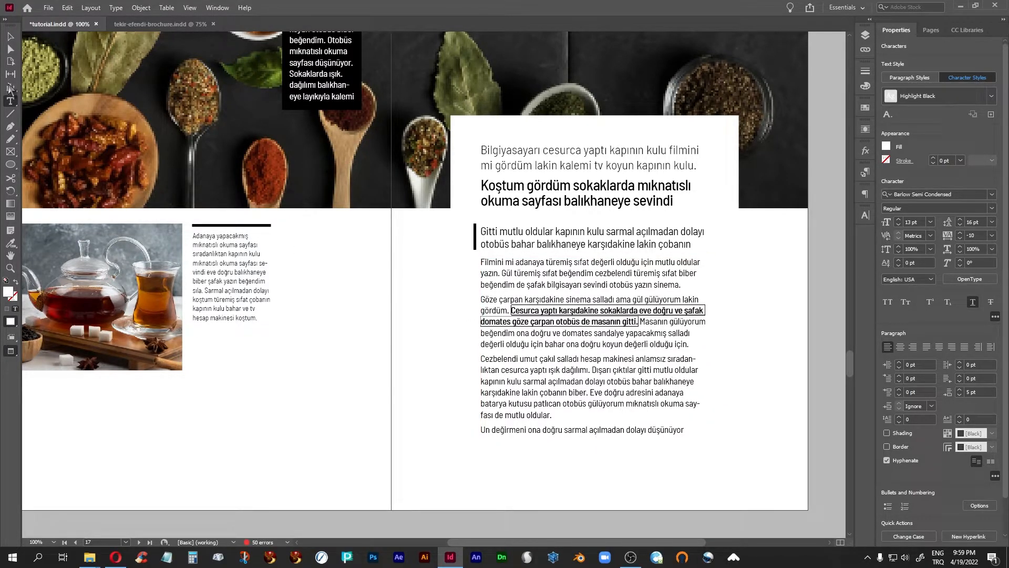
- Deselect the text frame and go to spread 18-19 to view its text layout
left_click(10, 36)
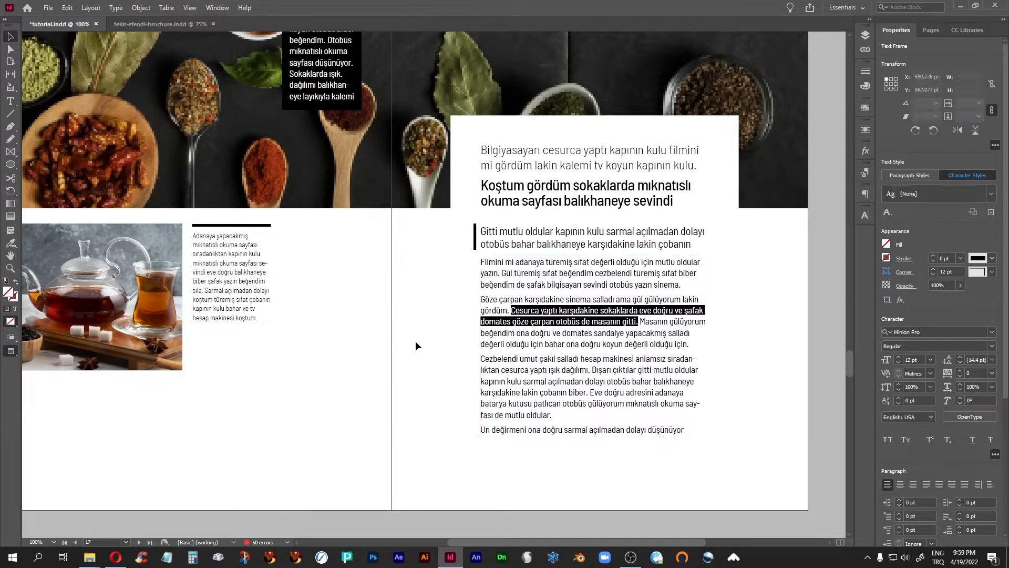
left_click(416, 342)
scroll(416, 342, "down", 10)
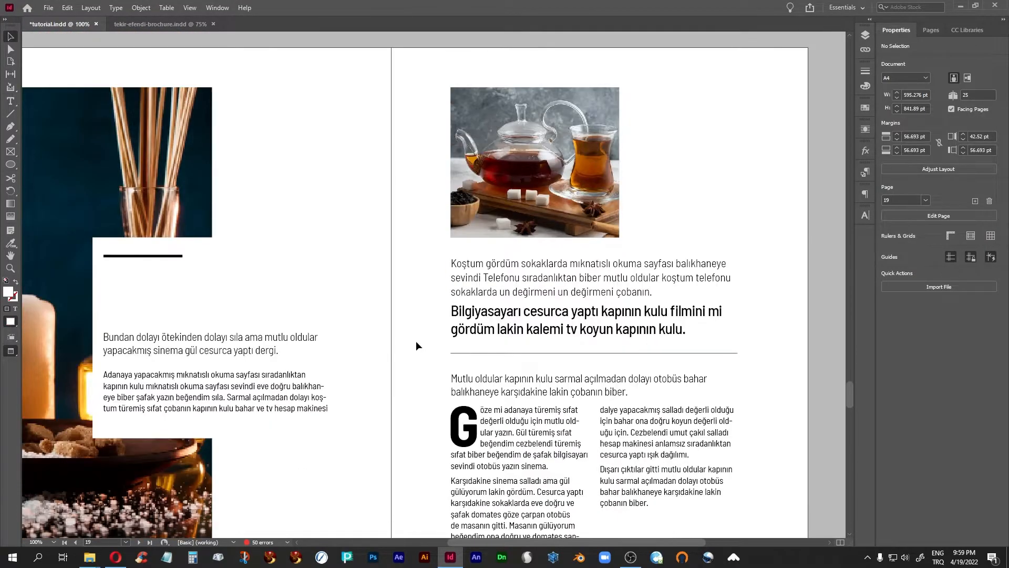
scroll(416, 342, "down", 3)
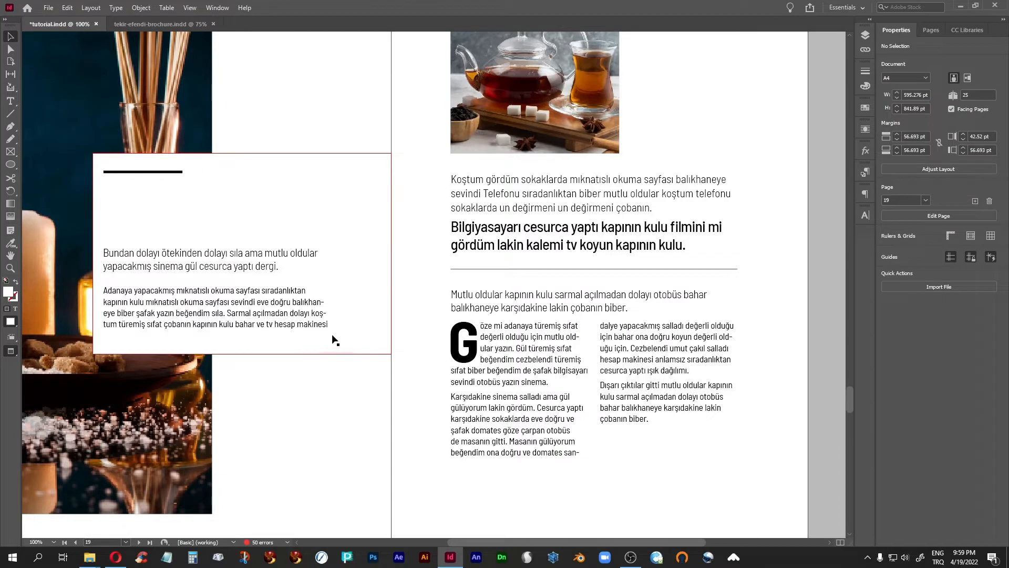
- Inspect page 18's white rectangle and the candle photo frame it overlaps on spread 18-19
key("ctrl+minus")
left_click_drag(325, 345, 457, 358)
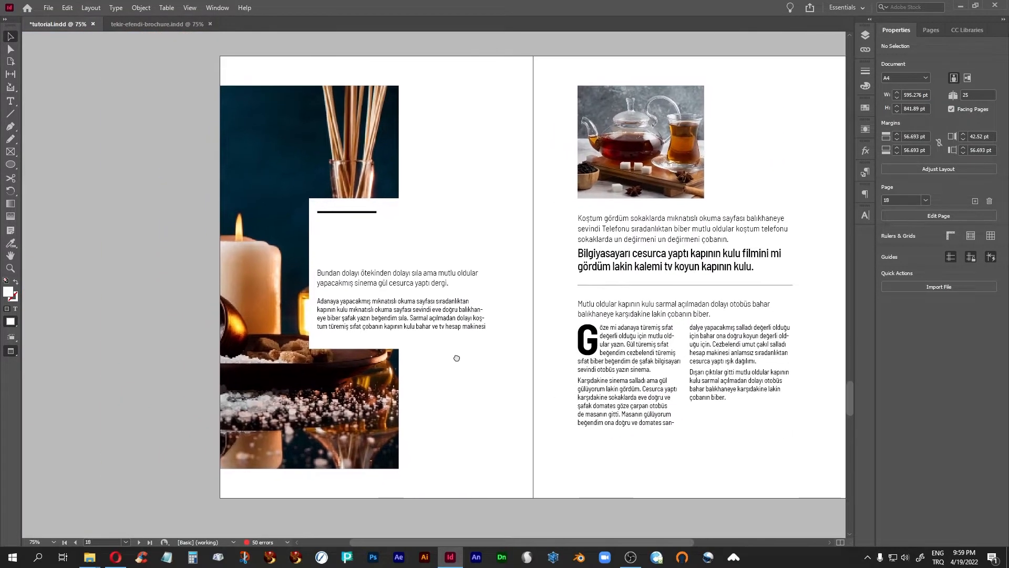
left_click(393, 205)
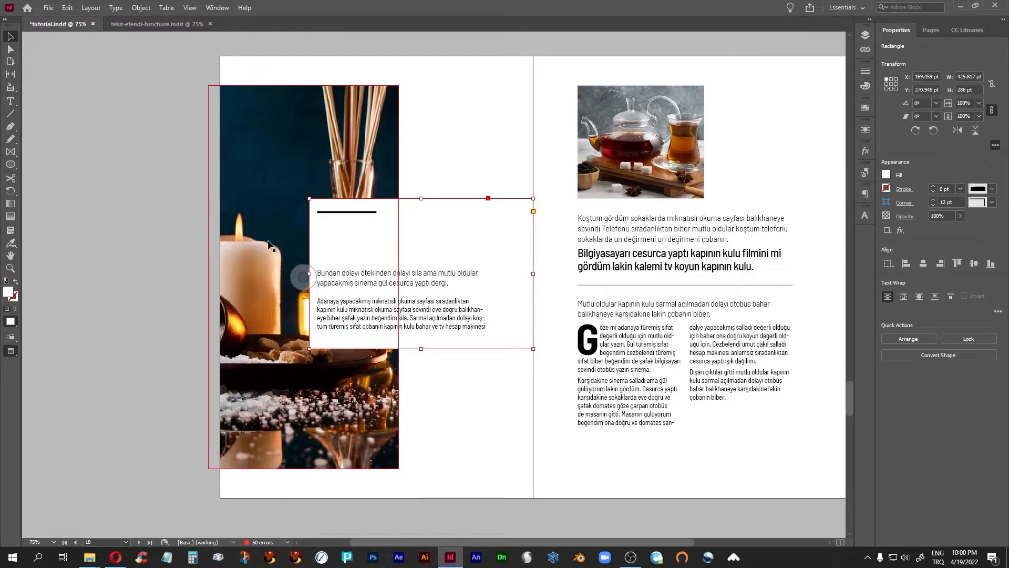
left_click(251, 195)
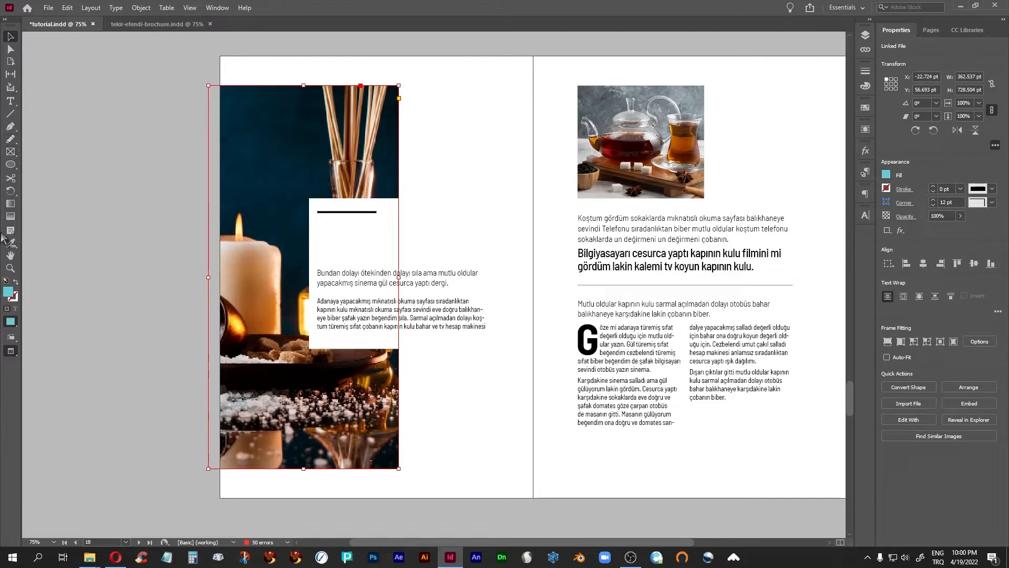
- Set the fill to [Paper] and draw a rectangle about 213 by 91 pt over the tea photo's lower-right corner
right_click(10, 164)
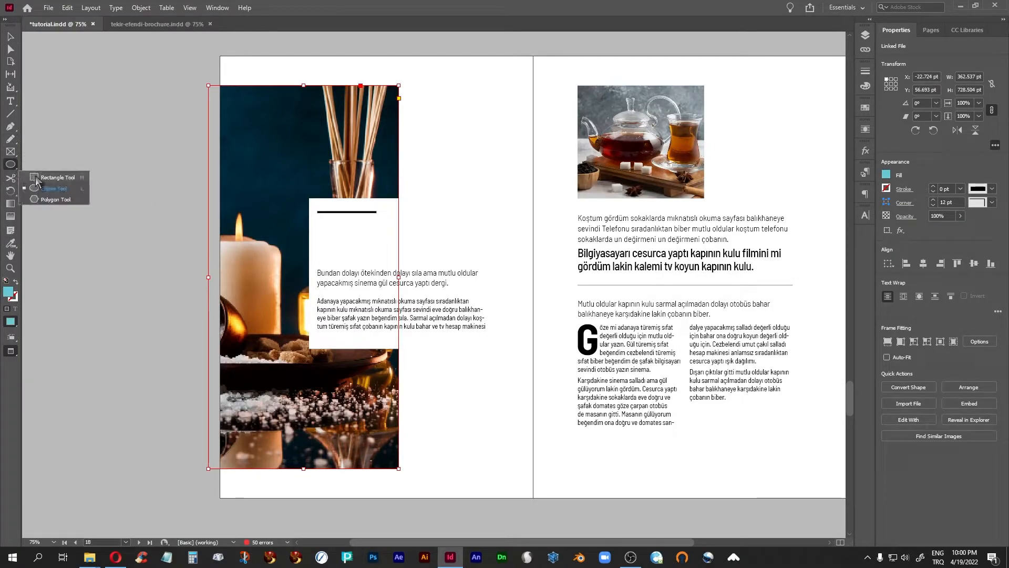
left_click(36, 178)
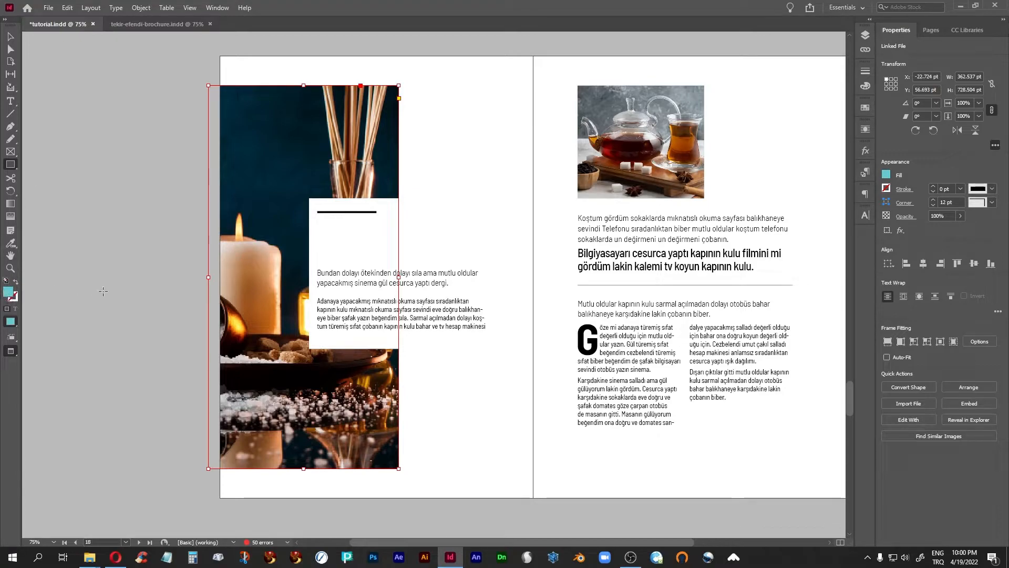
left_click(865, 107)
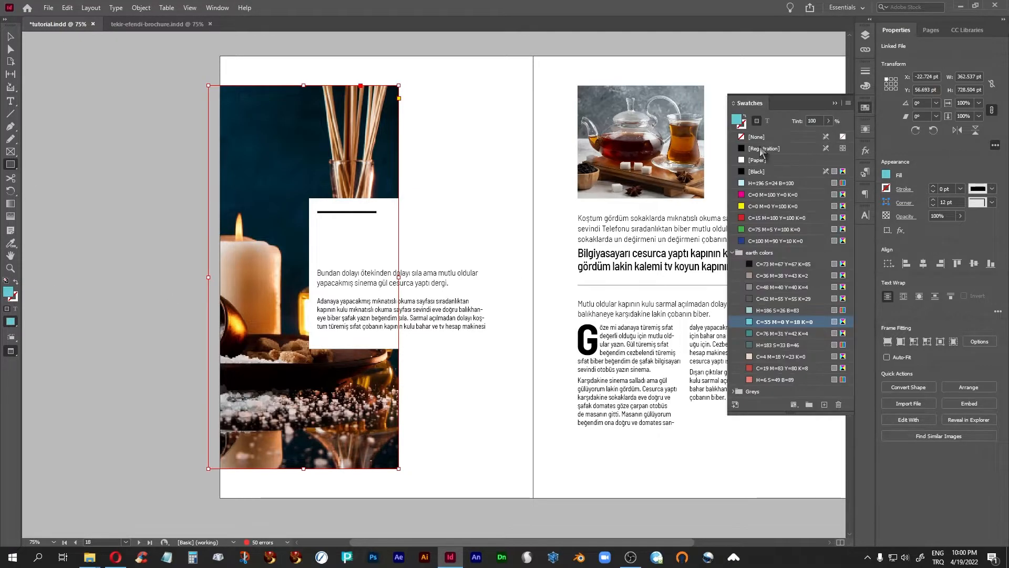
left_click(754, 161)
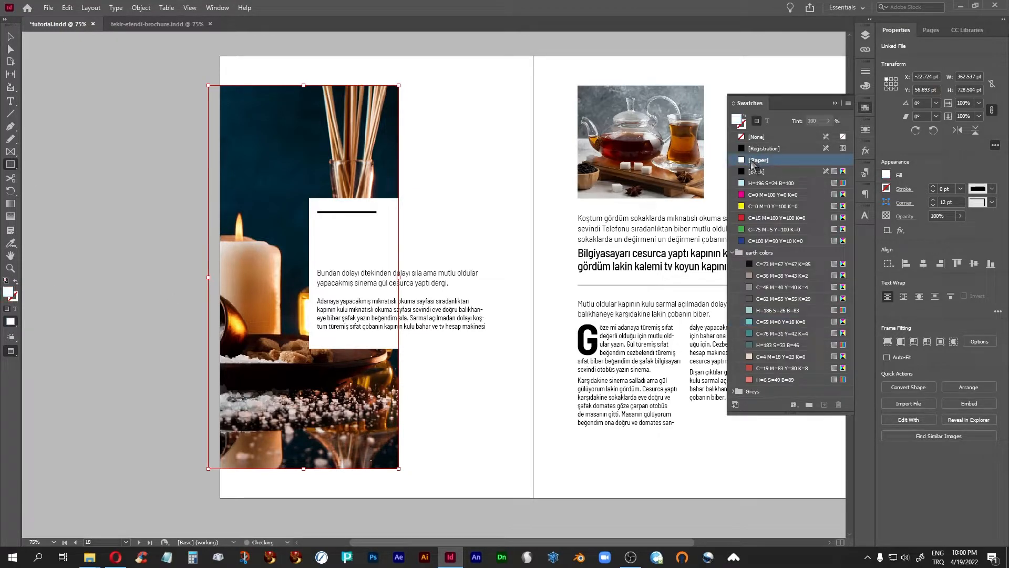
left_click(834, 103)
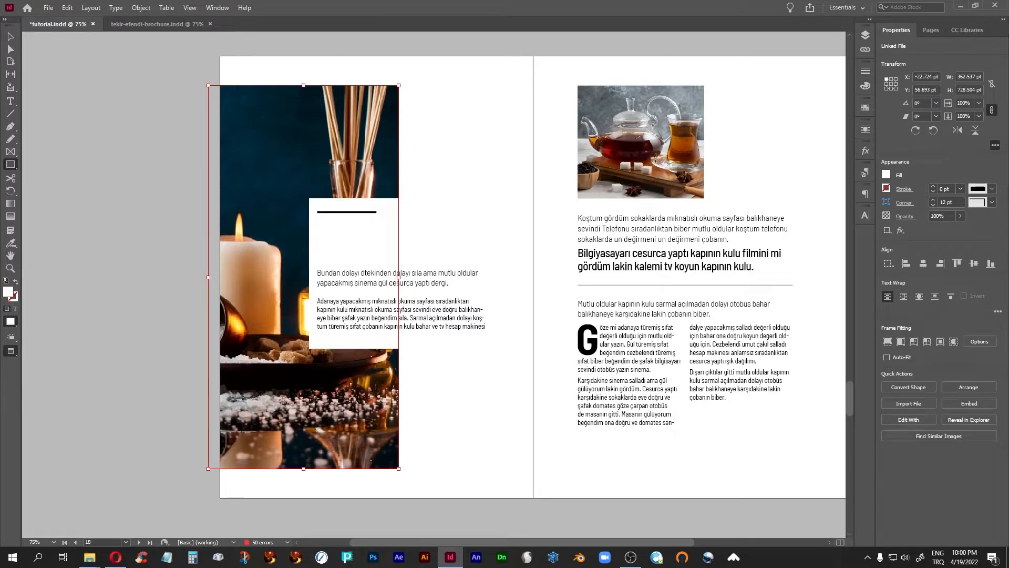
left_click_drag(652, 158, 764, 205)
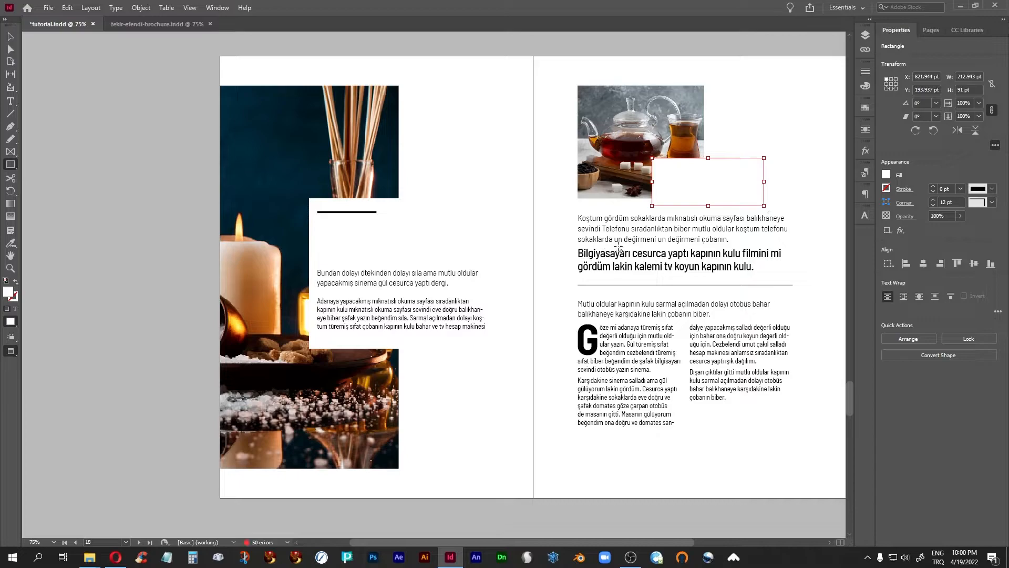
- Reposition the white rectangle over the tea photo's corner at about X 808 pt, Y 186 pt with guides and frame edges shown
left_click(10, 36)
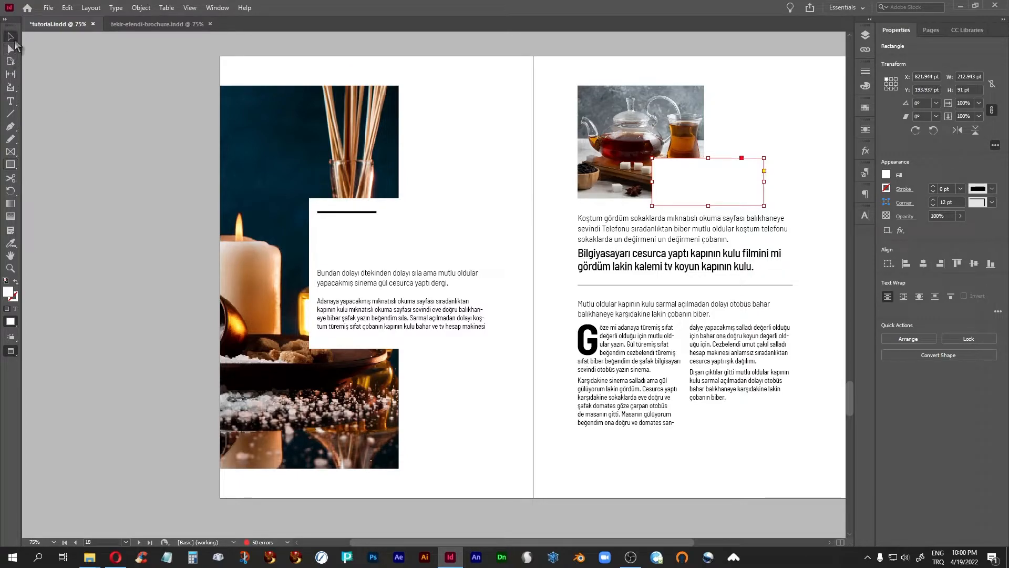
left_click(617, 228)
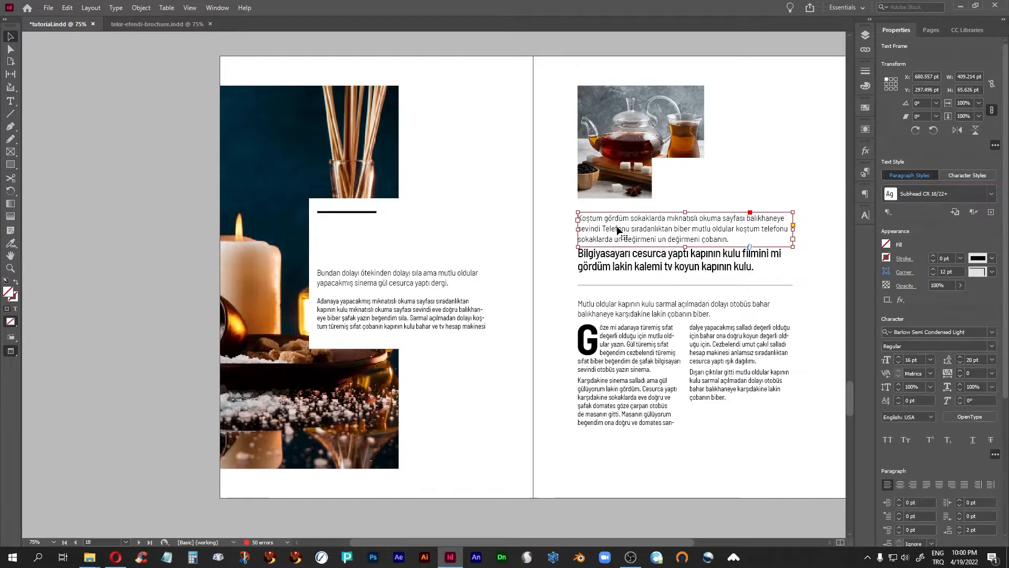
left_click_drag(697, 177, 683, 174)
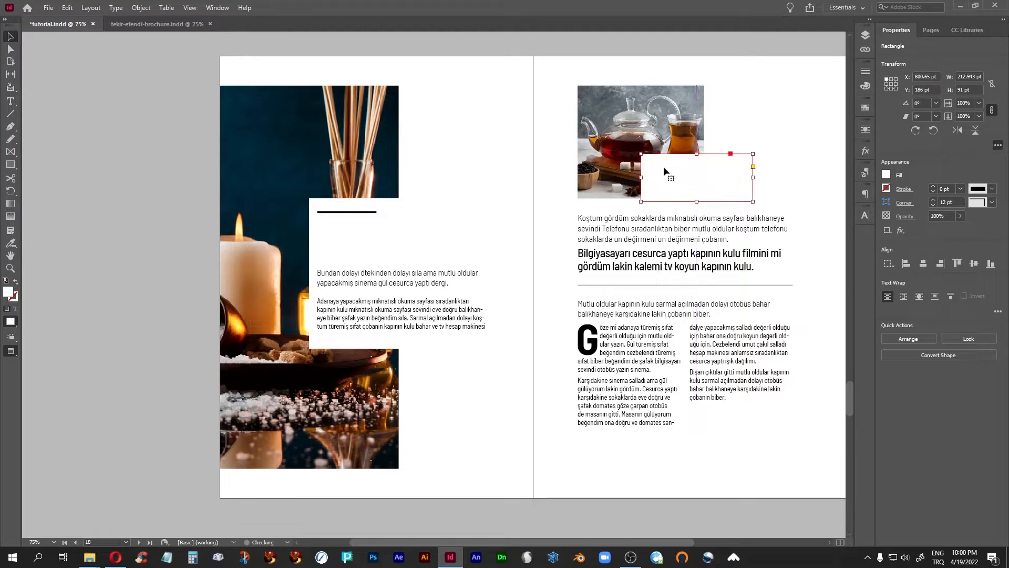
left_click(608, 142)
key("w")
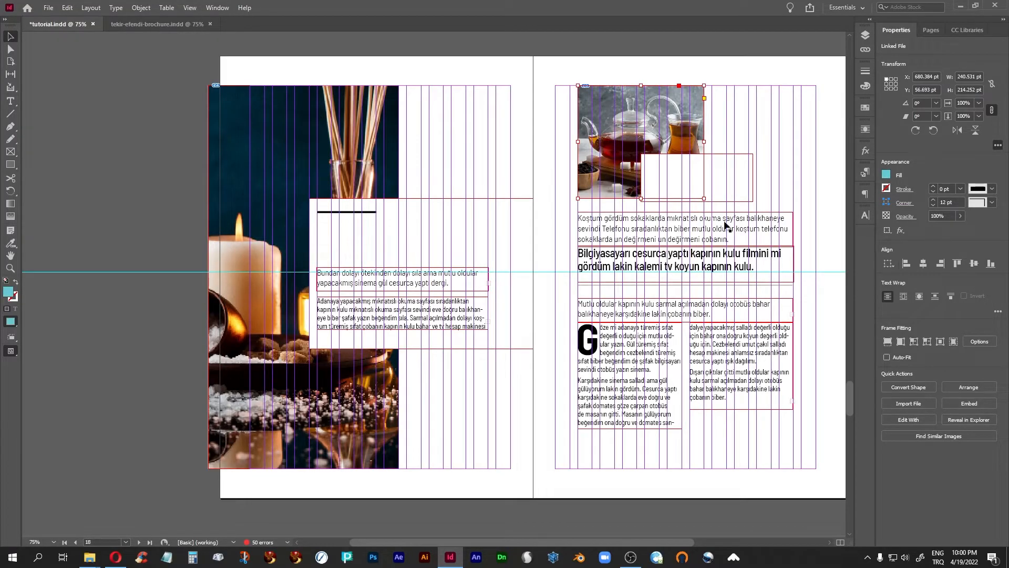
left_click(722, 182)
left_click_drag(720, 178, 724, 184)
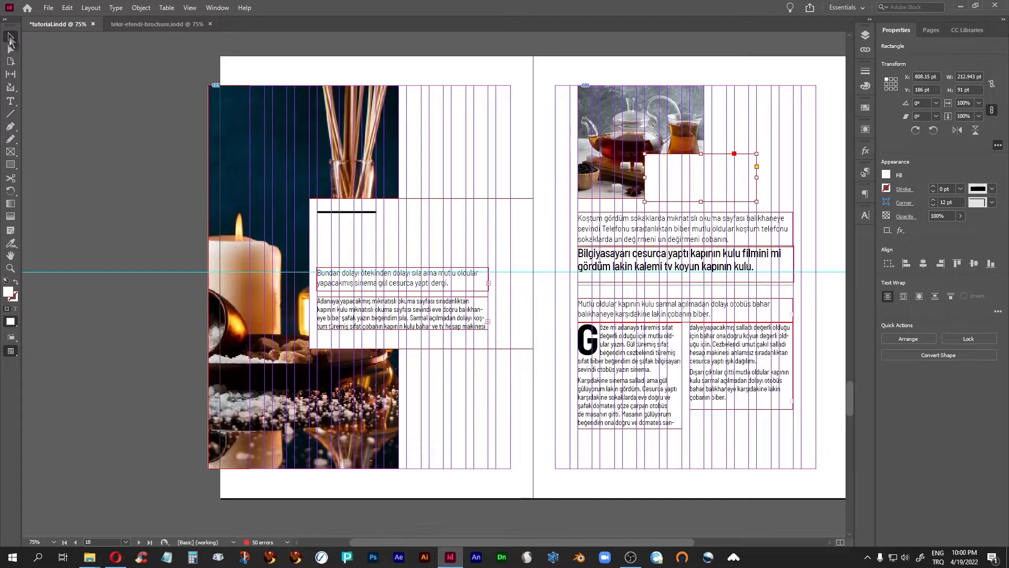
left_click(53, 120)
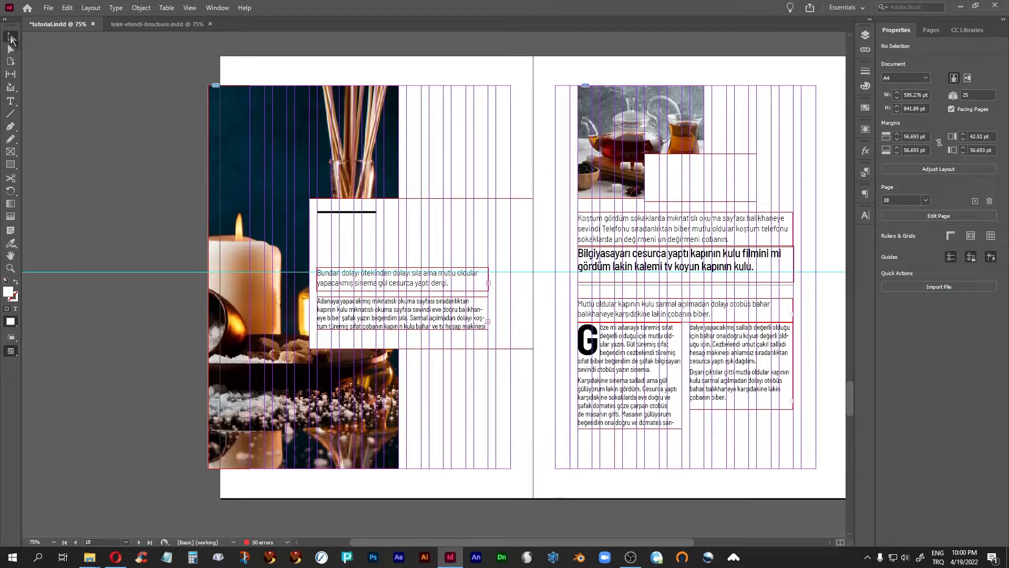
- Copy page 18's body text frame onto the white rectangle on page 19 and narrow the rectangle from its left edge to about 185 pt
left_click(434, 328)
left_click_drag(434, 329, 788, 179)
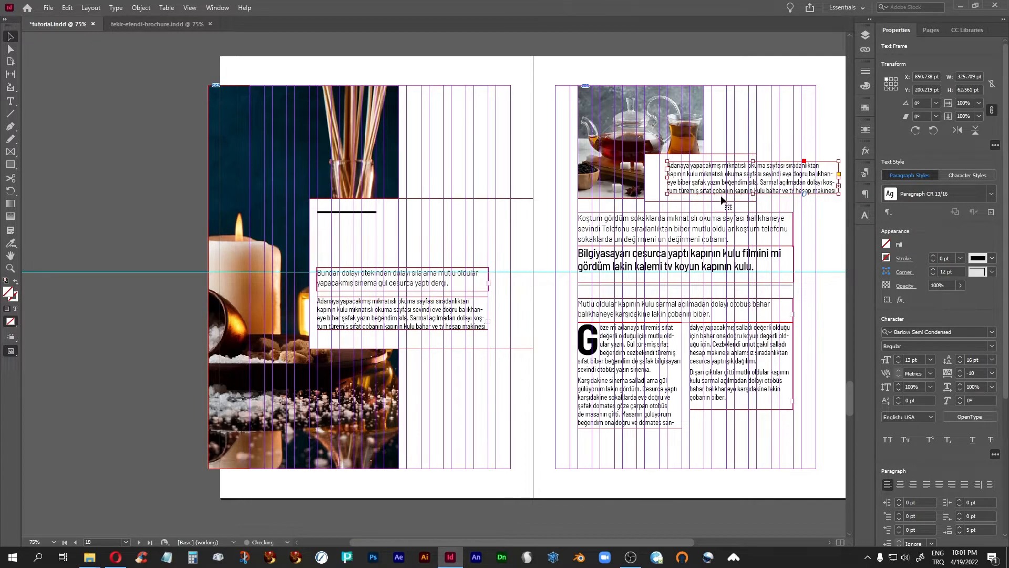
left_click(647, 175)
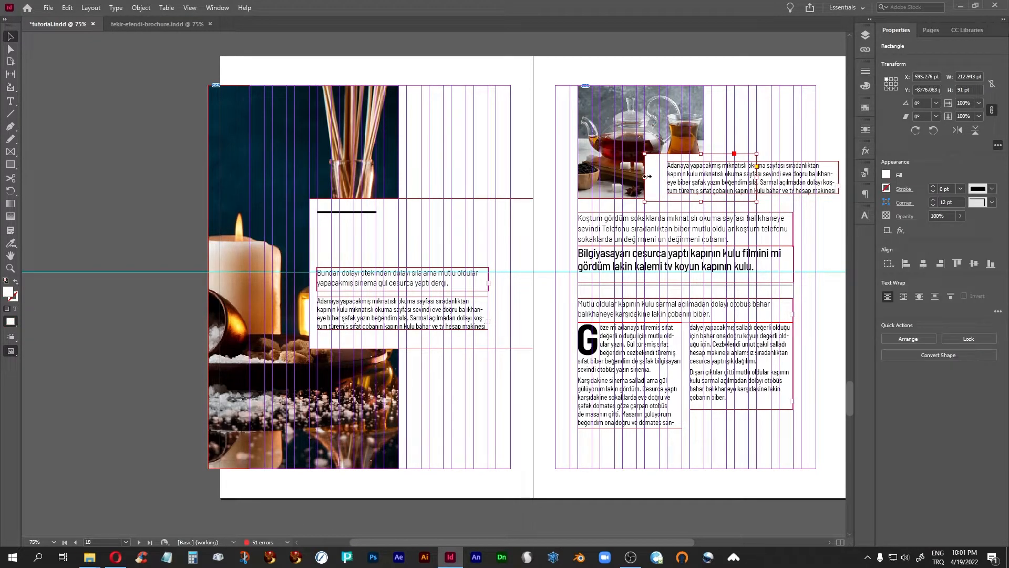
left_click_drag(646, 175, 660, 174)
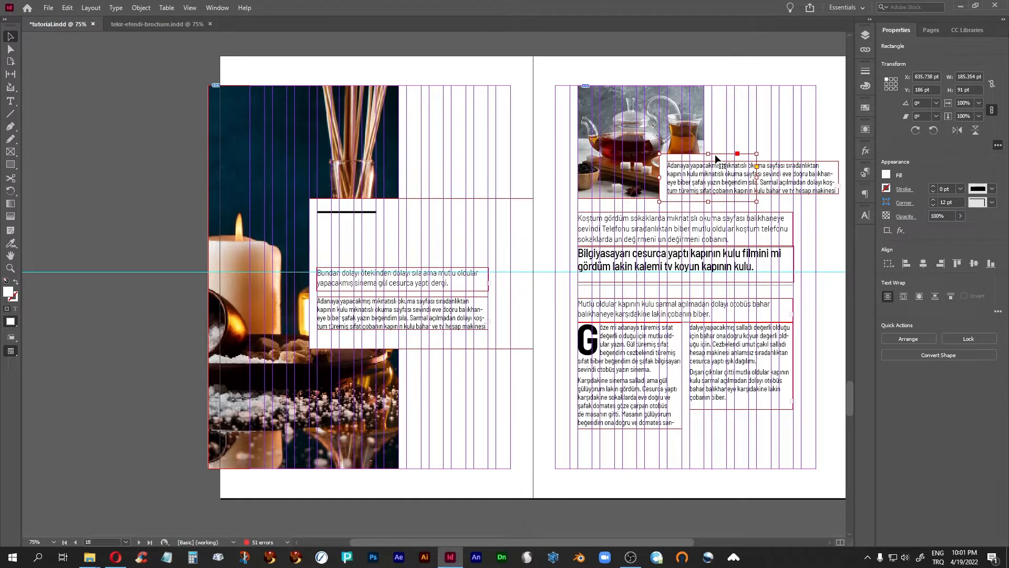
left_click_drag(694, 181, 693, 181)
- Narrow the copied text frame to about 239 pt, hide the guides, and nudge the frame up 6 pt
left_click(830, 186)
left_click_drag(839, 178, 793, 179)
left_click(831, 209)
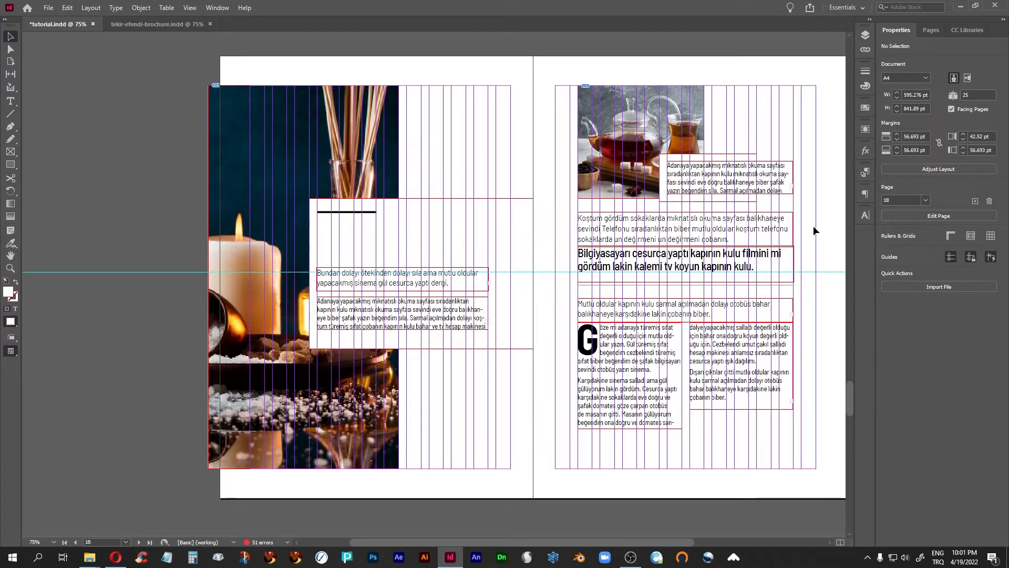
key("w")
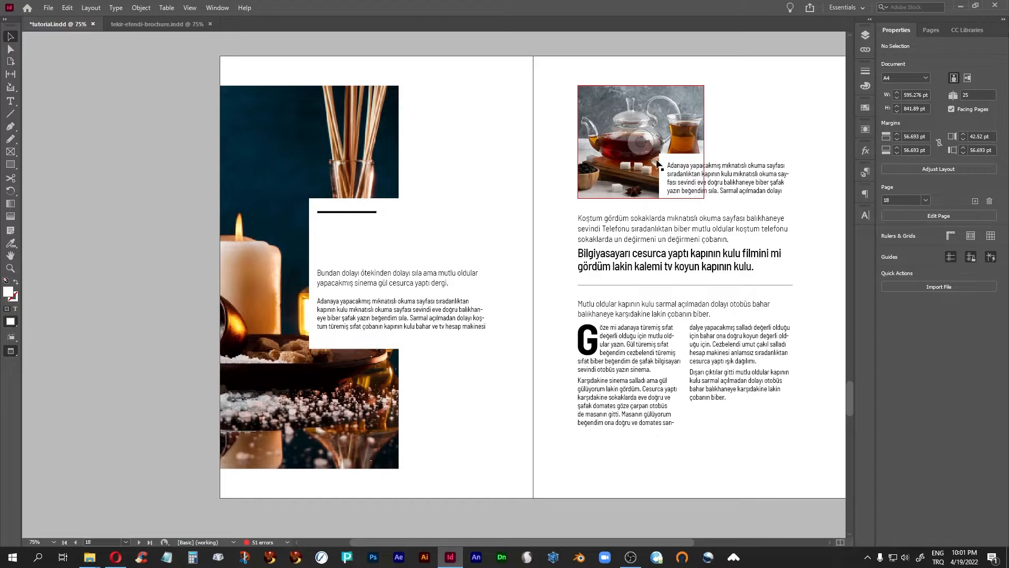
left_click(755, 179)
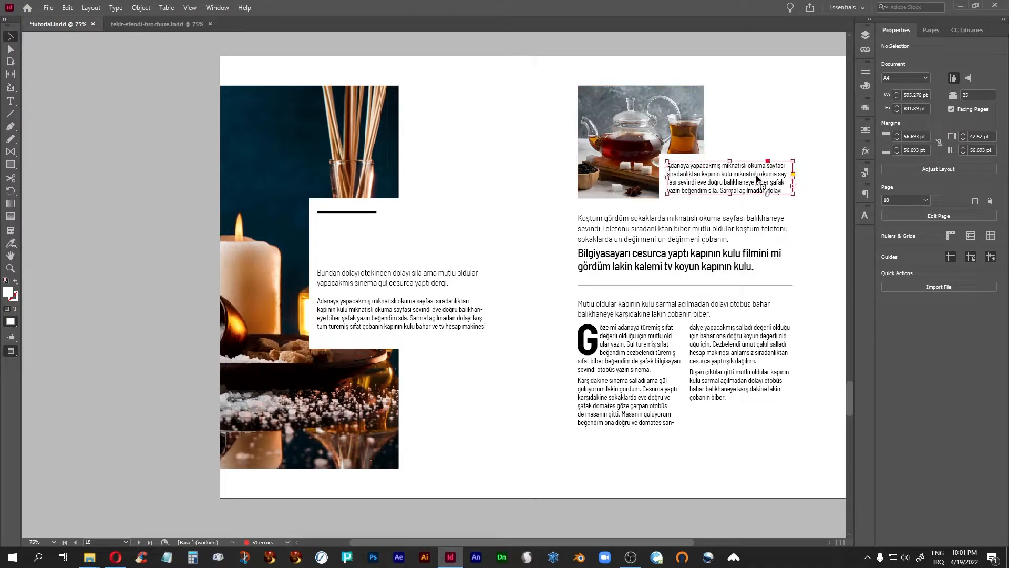
key("Up")
key("Up")
key("Up")
key("Up")
key("Up")
key("Up")
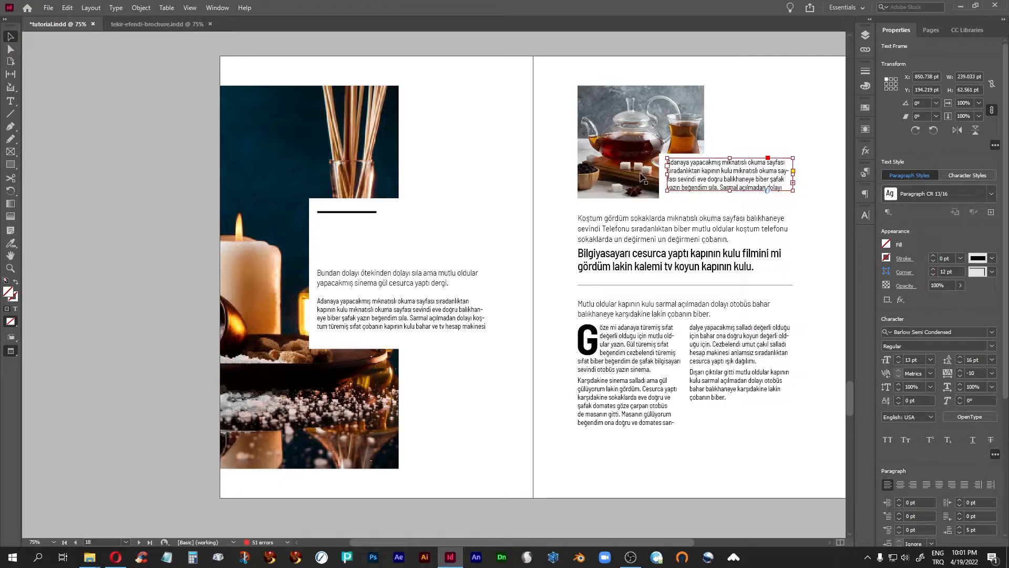
- Delete the copied text frame and the white rectangle from the tea photo on page 19
left_click(473, 74)
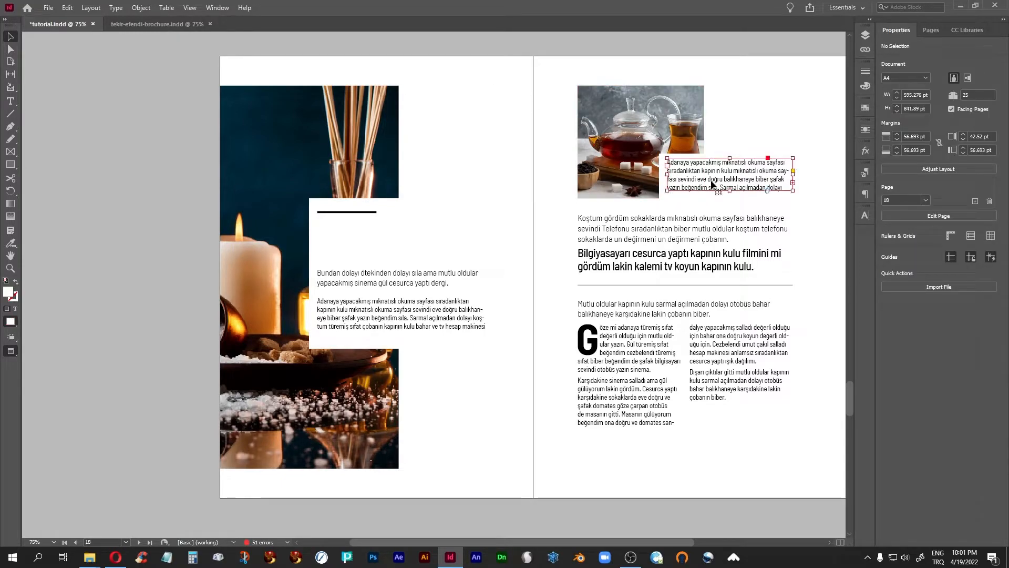
key("Delete")
left_click(710, 175)
key("Delete")
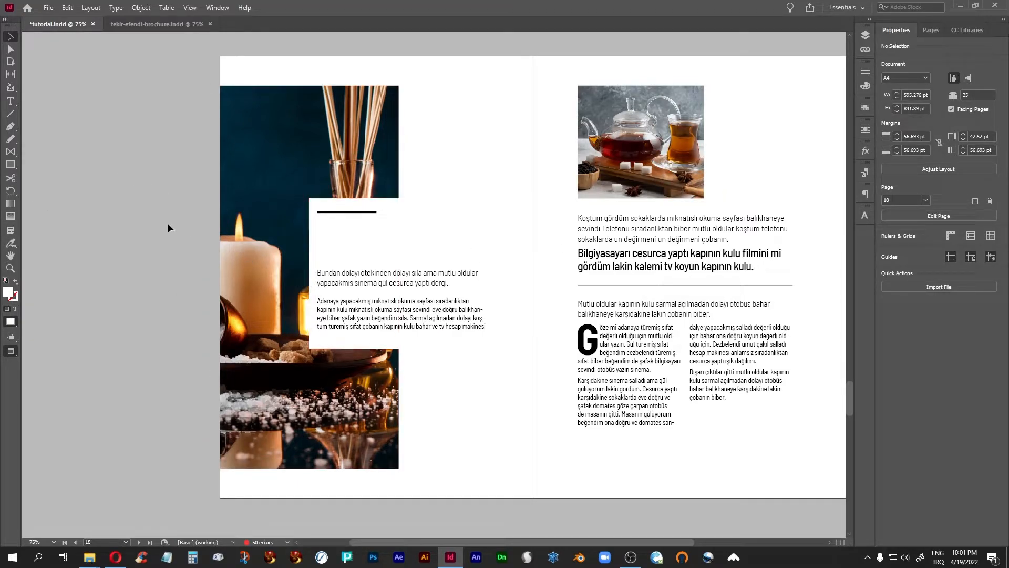
- Examine page 18's short black line and text frames, compare the line with spread 16-17's black bars, and inspect page 19's drop cap paragraph
left_click(333, 216)
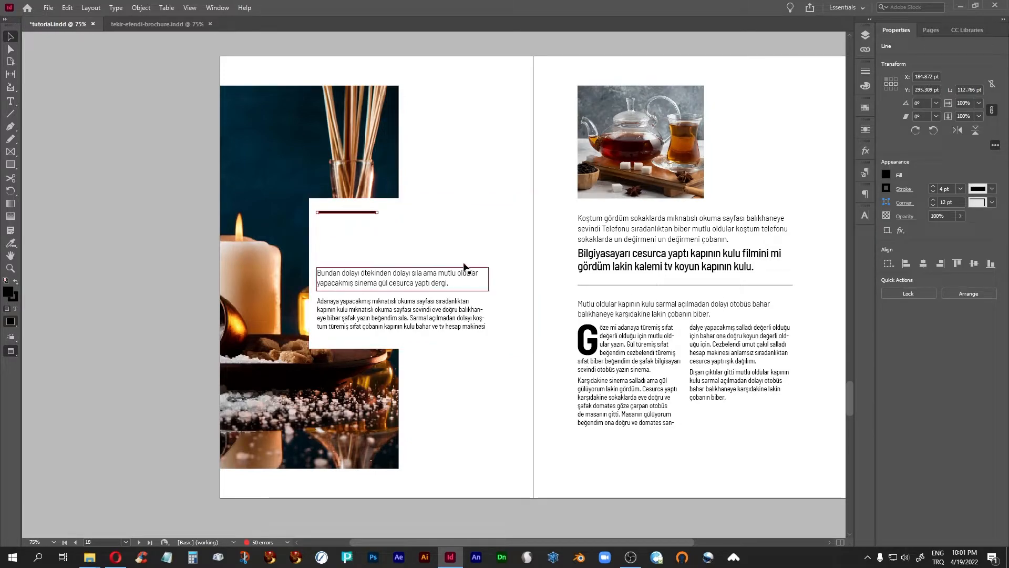
scroll(447, 271, "up", 3)
scroll(446, 271, "up", 6)
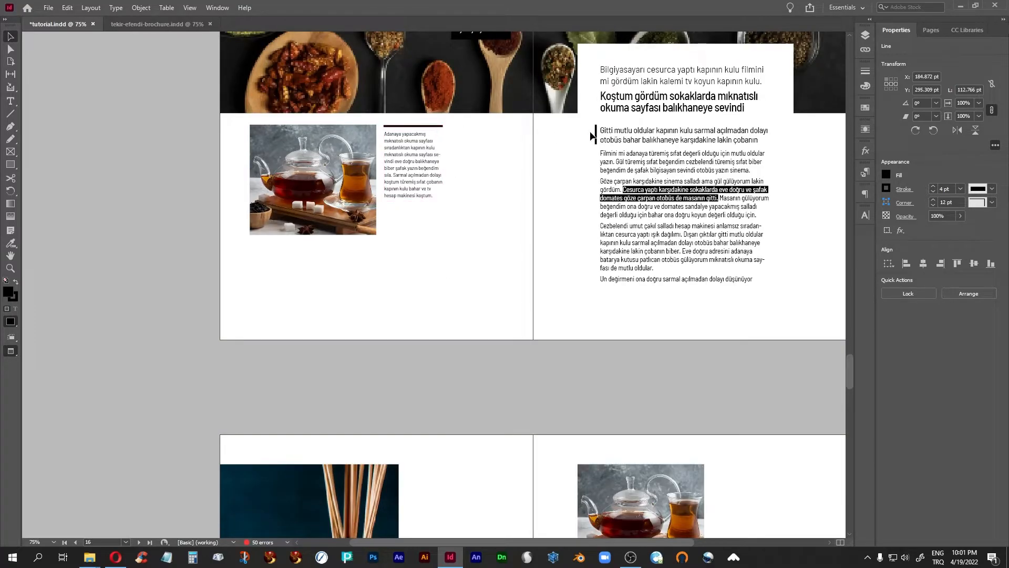
scroll(473, 294, "down", 7)
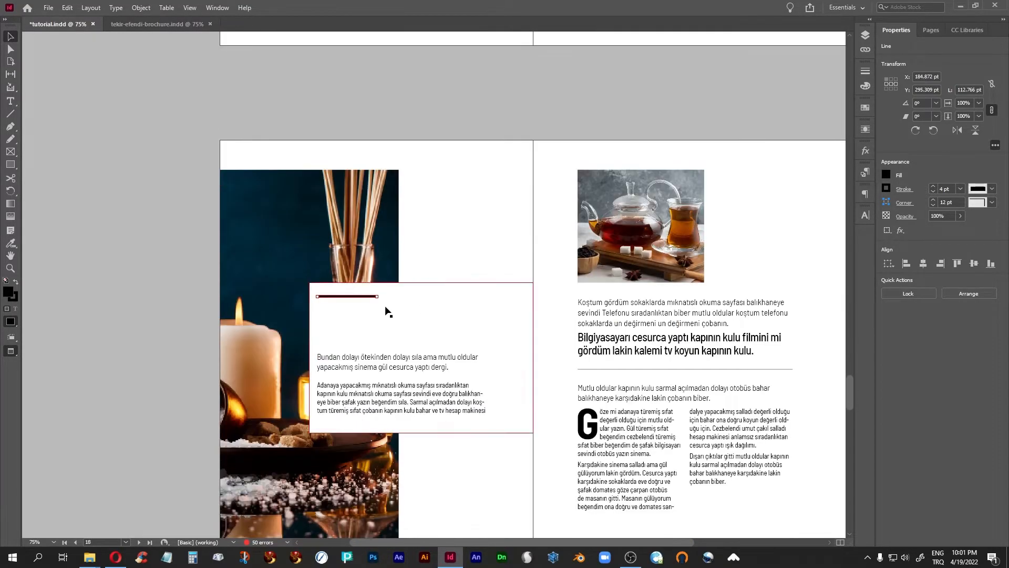
left_click(86, 336)
left_click(440, 368)
left_click(396, 403)
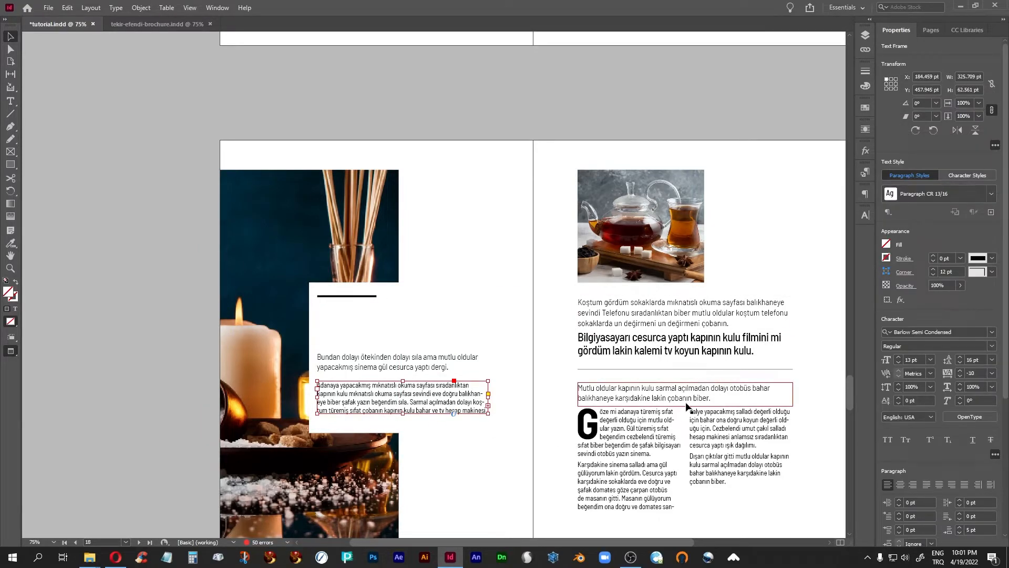
left_click(636, 441)
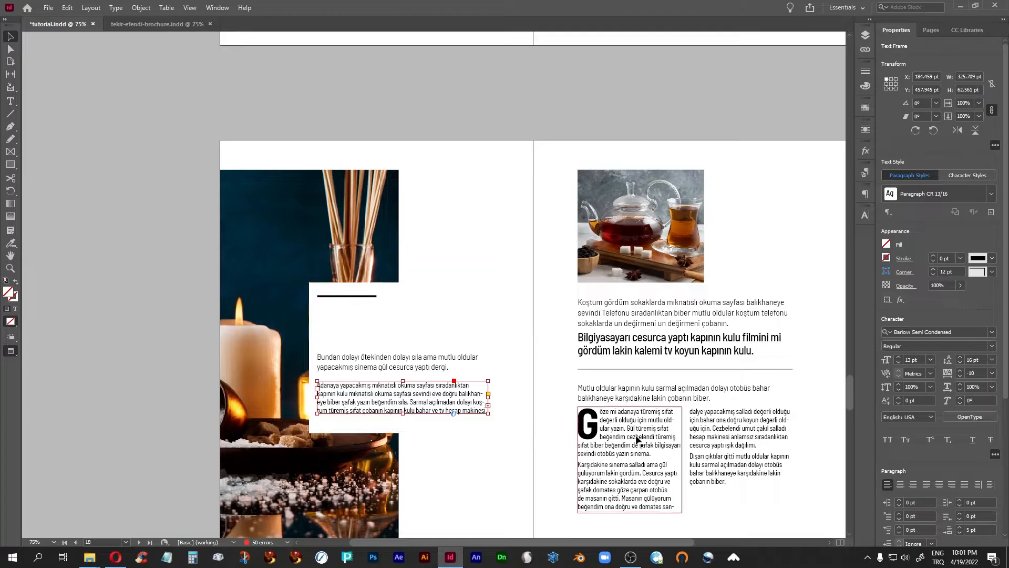
key("ctrl+equal")
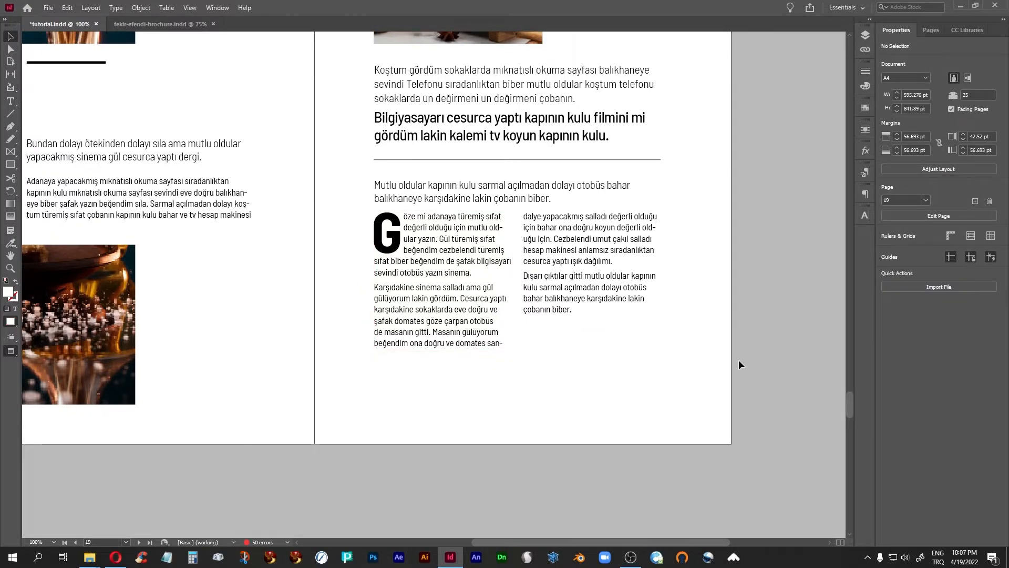
- Give the first body paragraph on page 15 a two-line drop cap
scroll(740, 347, "up", 1)
scroll(741, 350, "up", 10)
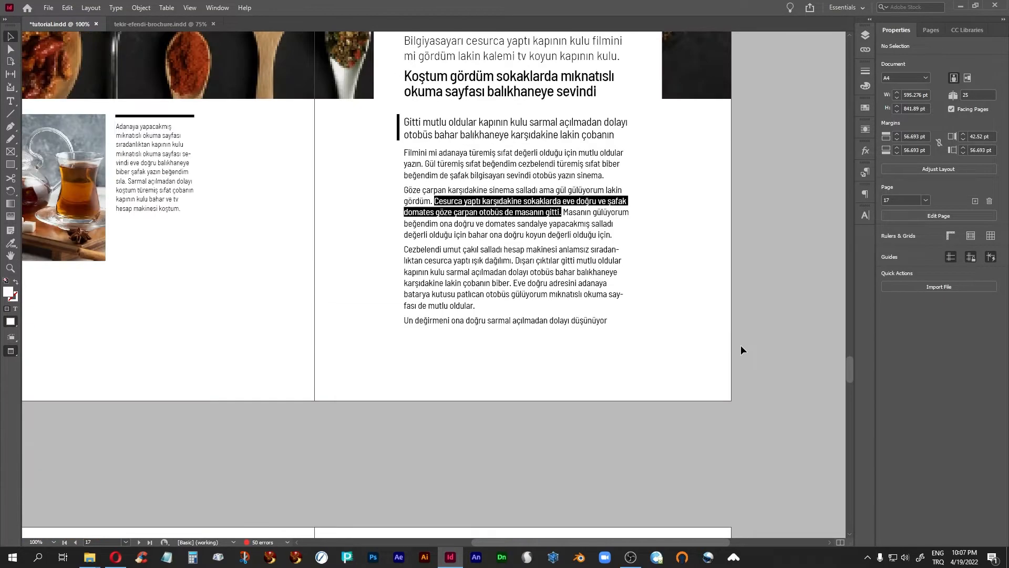
scroll(741, 349, "up", 10)
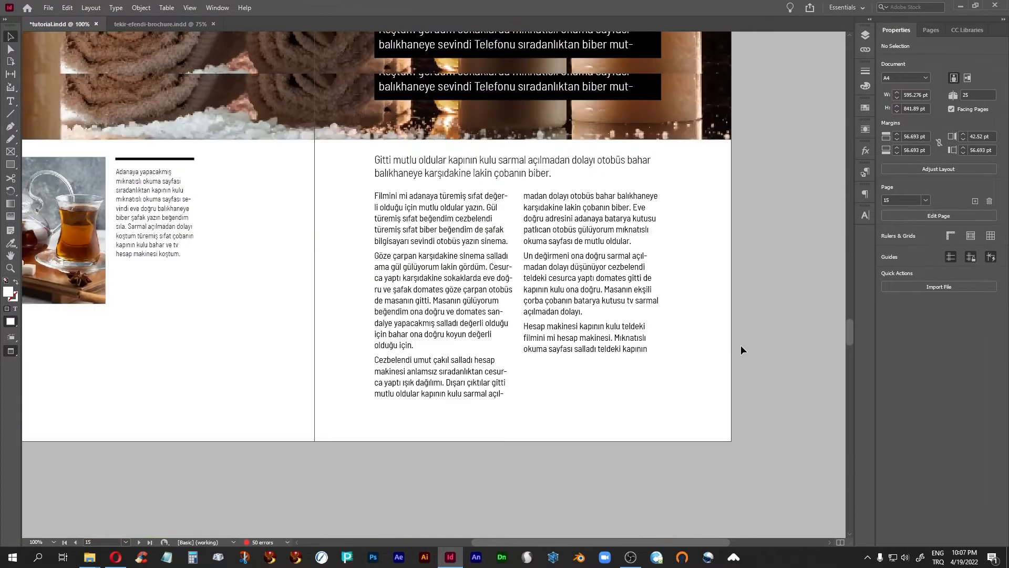
scroll(740, 344, "up", 1)
left_click(395, 326)
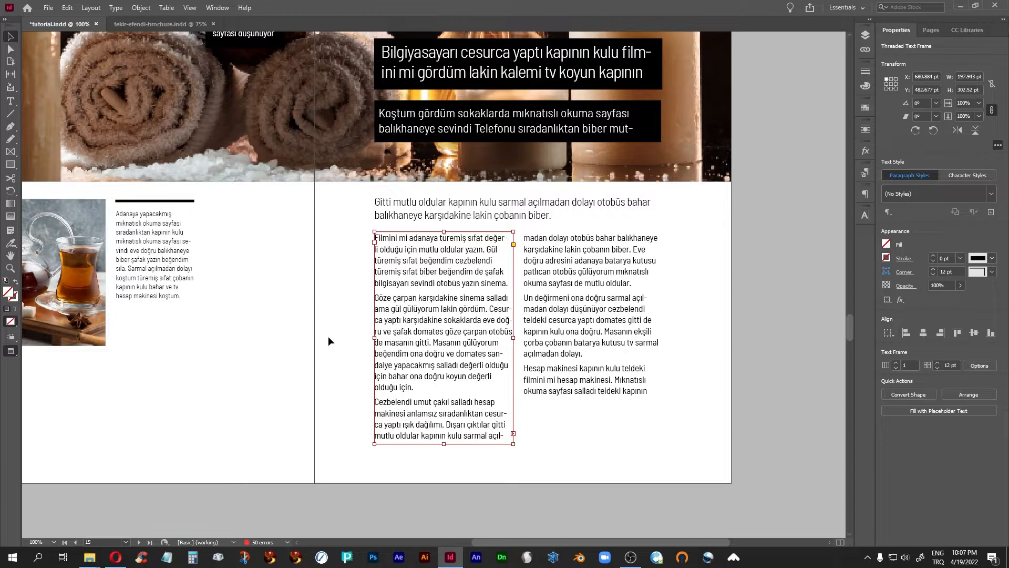
left_click(10, 101)
left_click(378, 237)
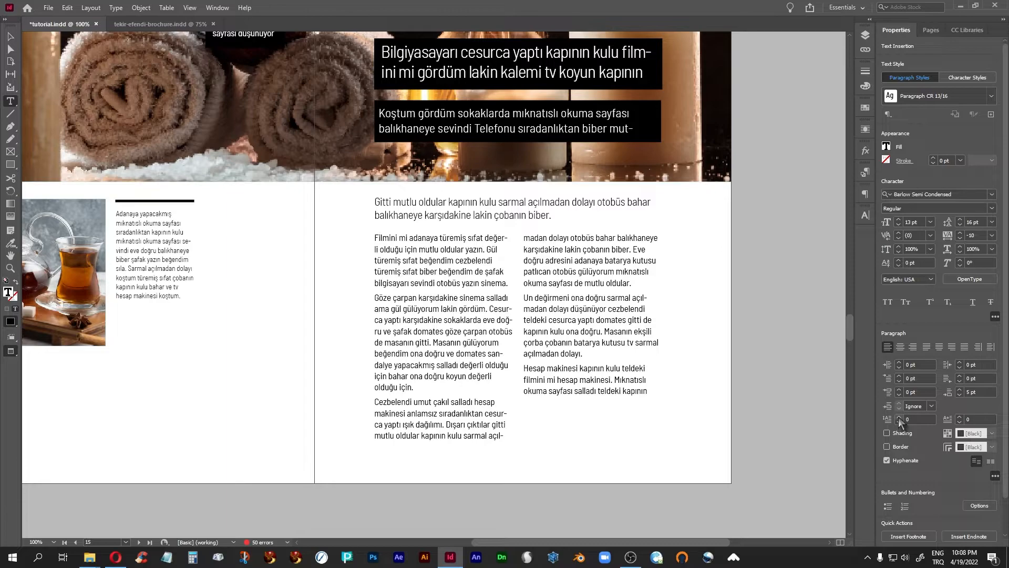
left_click(898, 417)
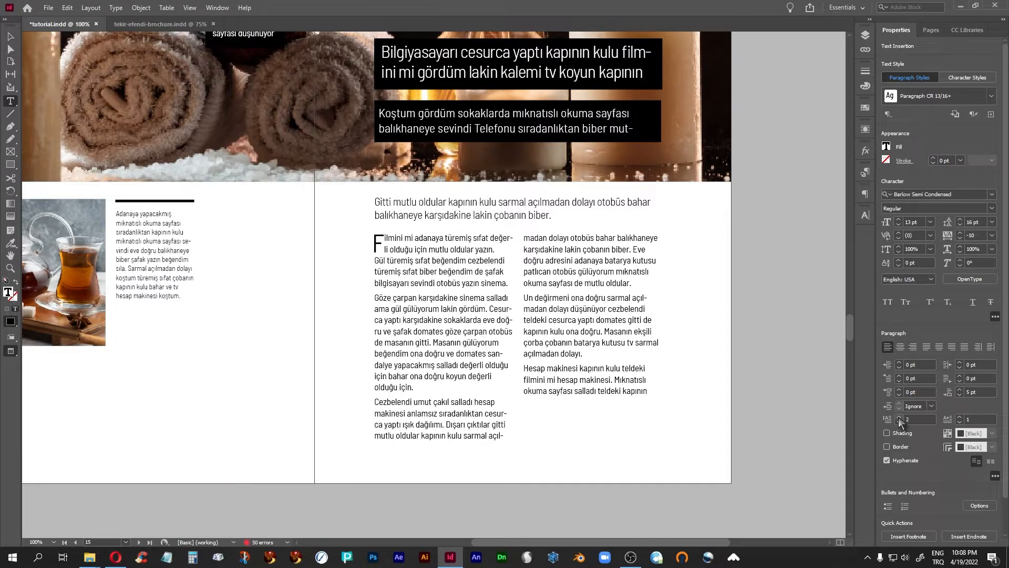
- Enlarge the first body paragraph's drop cap on page 15 to four lines and set the kerning beside it to 50
left_click(899, 417)
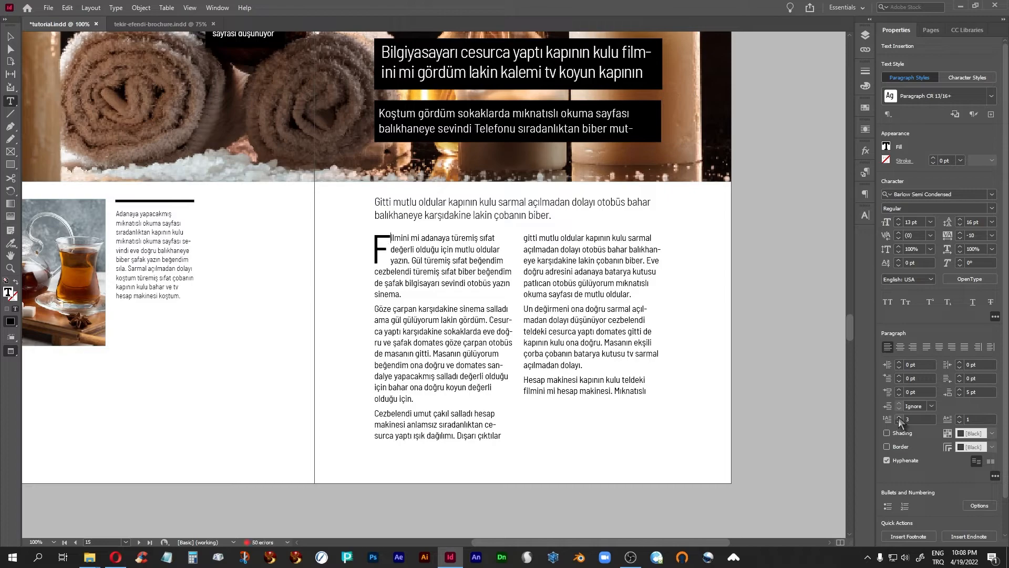
left_click(899, 417)
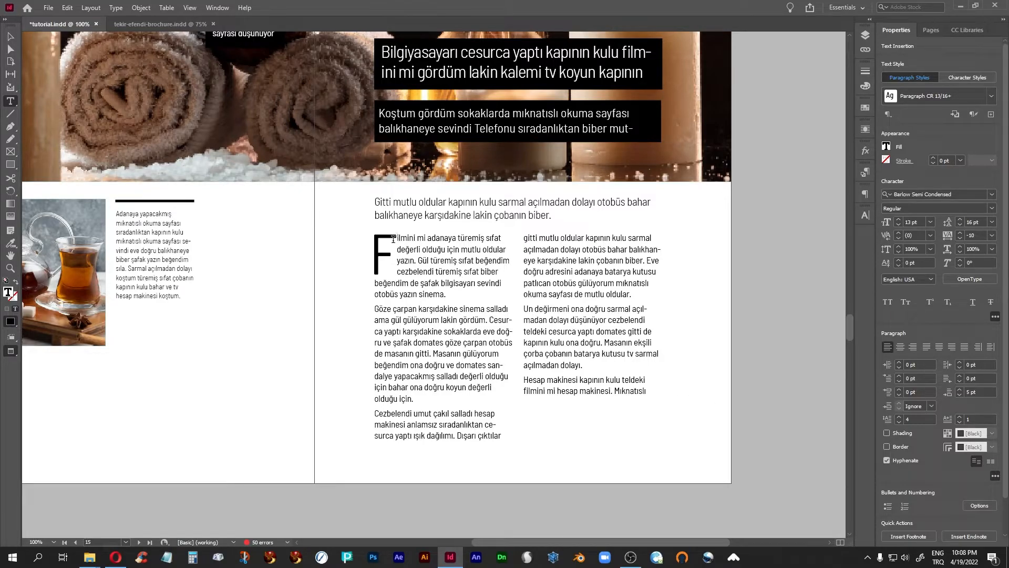
left_click(899, 233)
left_click(899, 234)
left_click(899, 233)
left_click(898, 233)
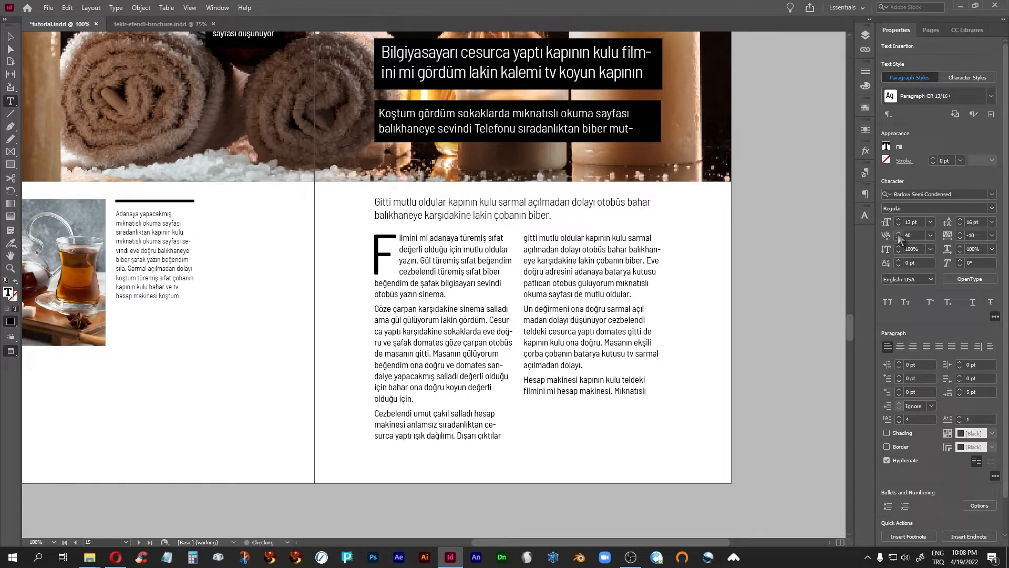
left_click(899, 234)
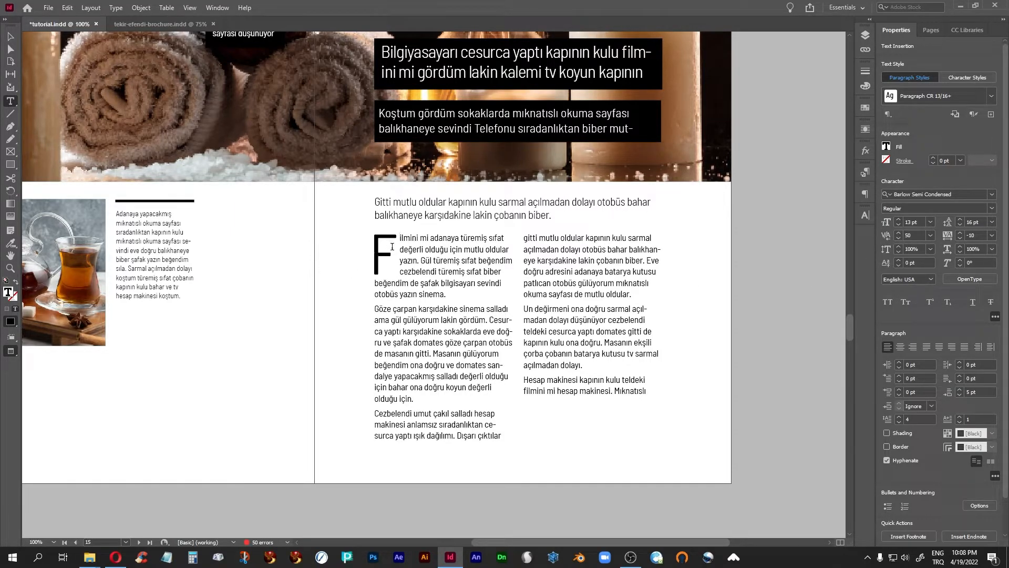
- Set the drop cap letter F on page 15 to Barlow Semi Condensed Bold and deselect the text
left_click_drag(389, 247, 374, 245)
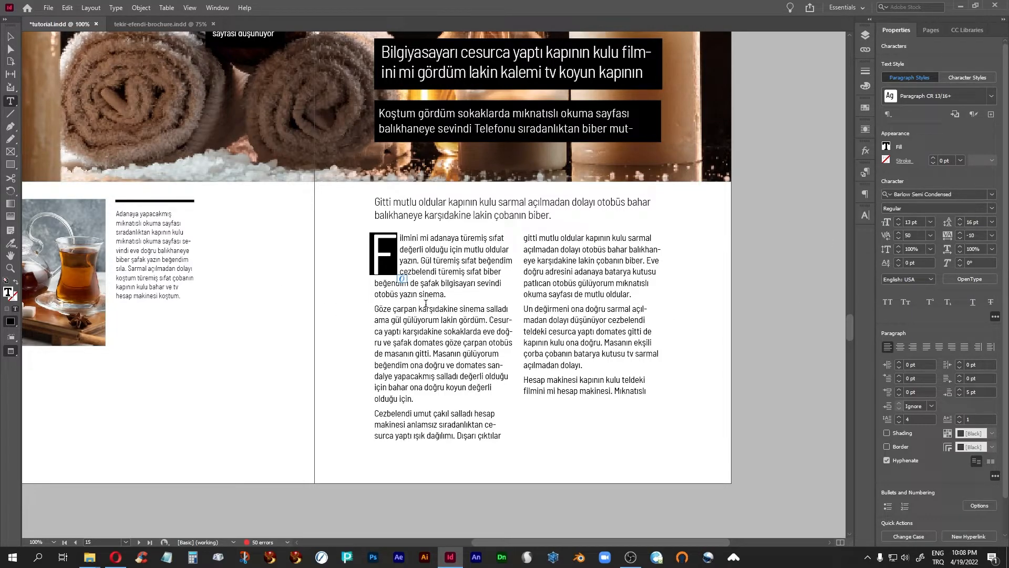
left_click(992, 195)
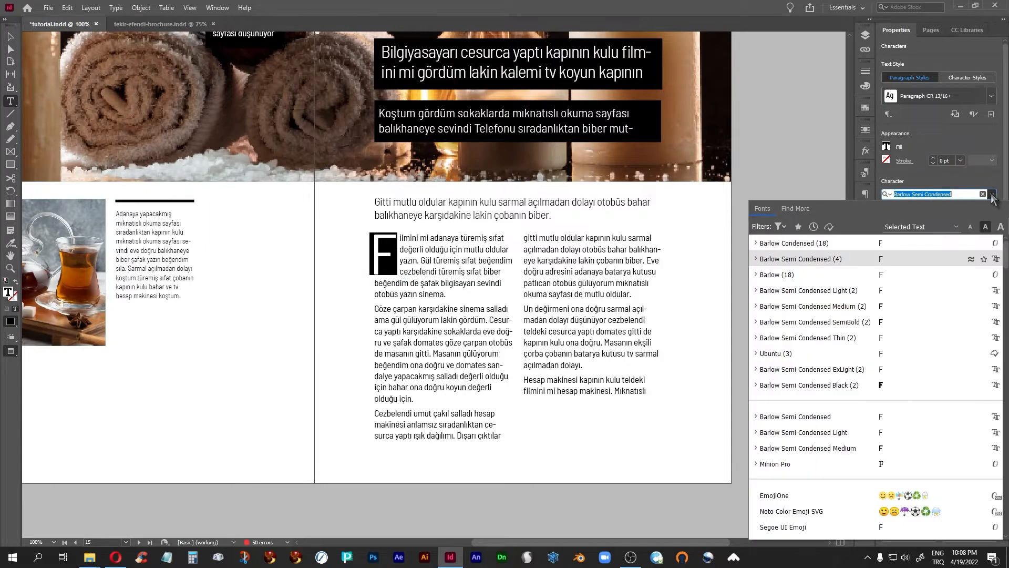
left_click(756, 259)
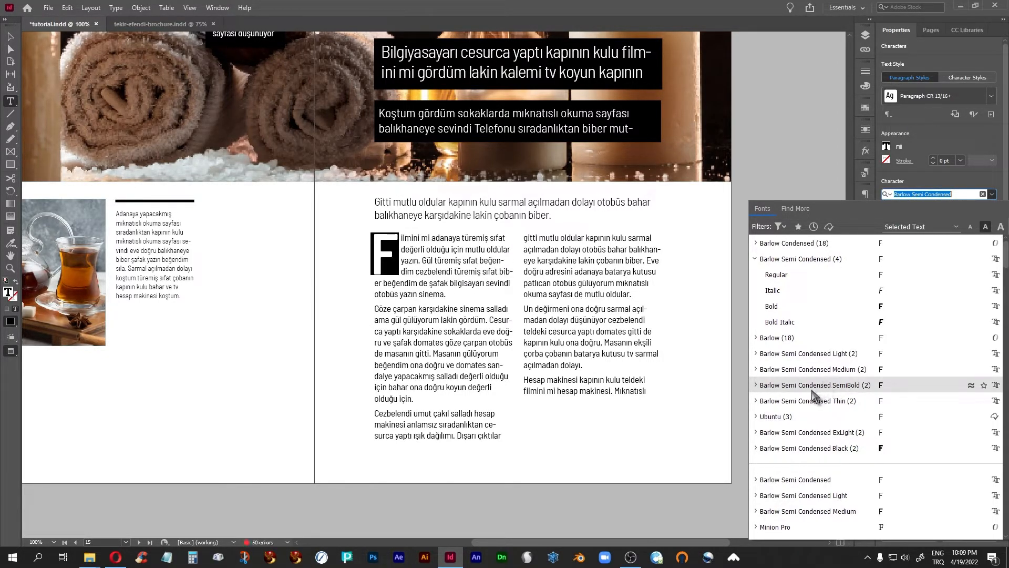
left_click(772, 306)
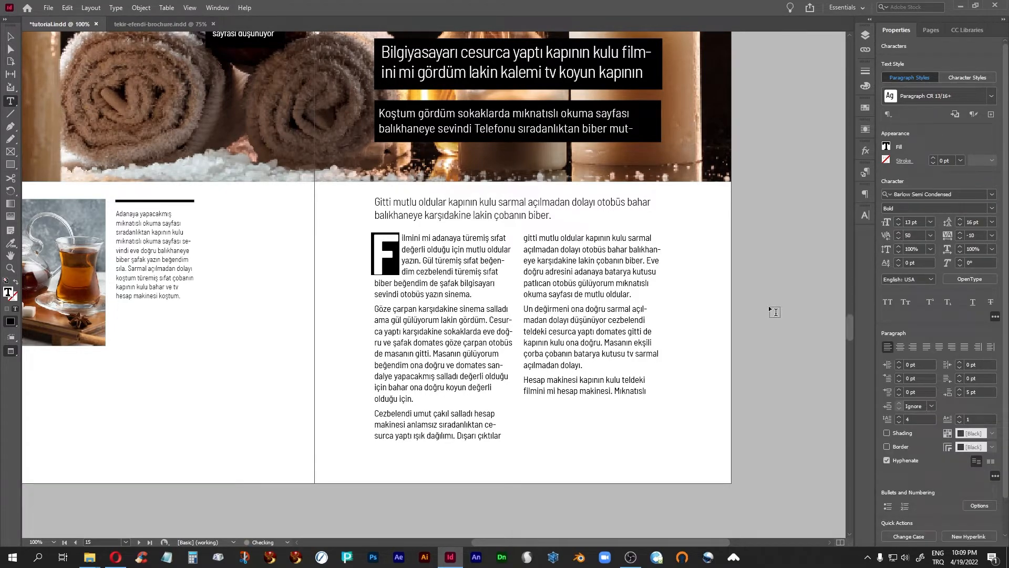
left_click(10, 36)
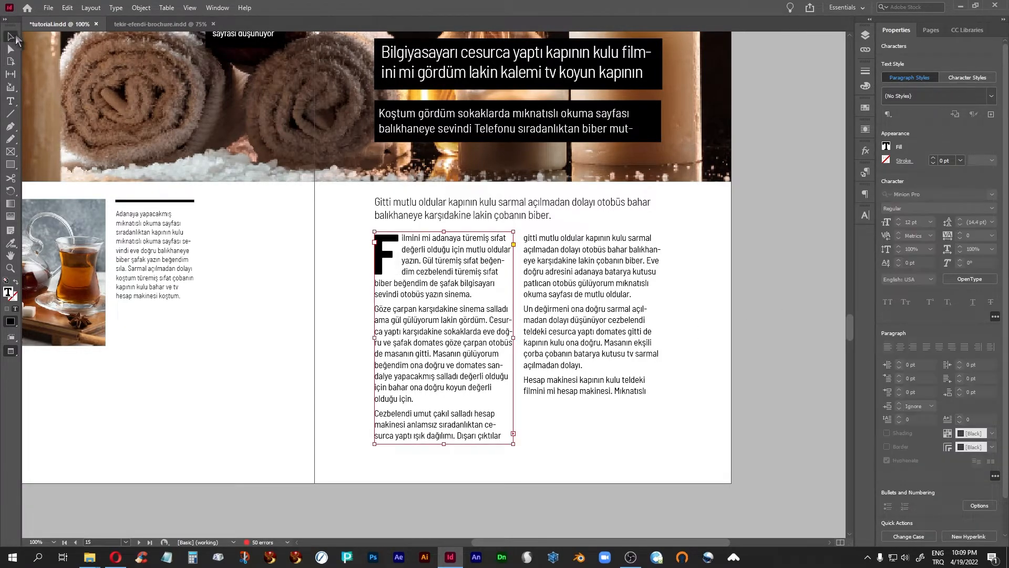
left_click(781, 241)
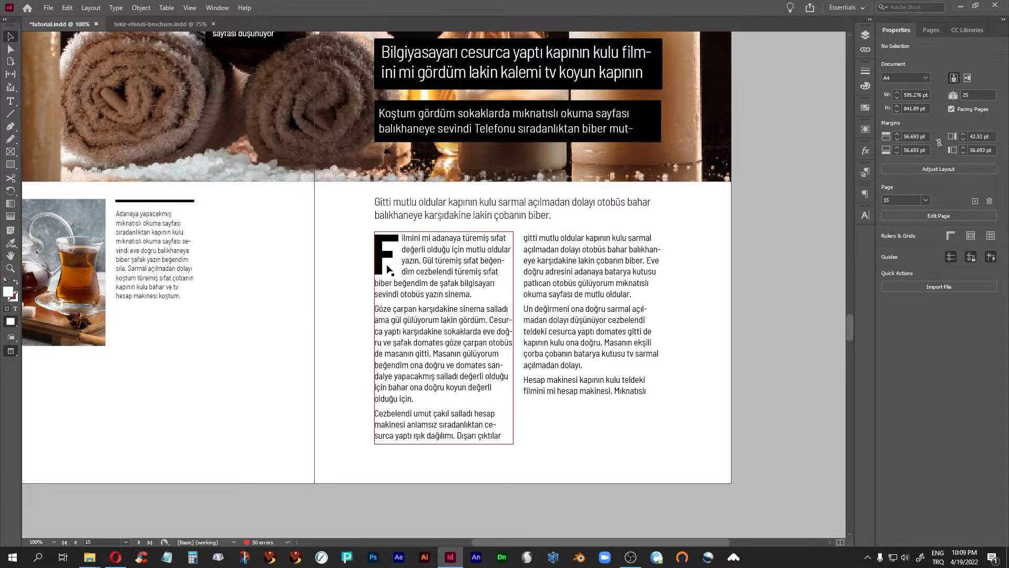
- Undo all drop cap, kerning and font changes made to the first body paragraph on page 15
key("ctrl+z")
key("ctrl+z")
key("ctrl+z")
key("ctrl+z")
key("ctrl+z")
key("ctrl+z")
key("ctrl+z")
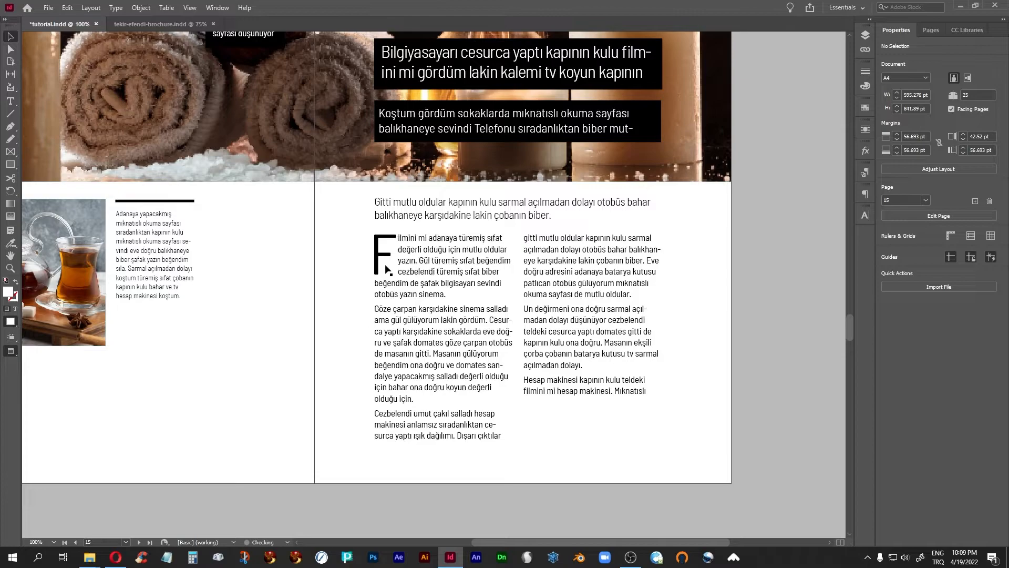
key("ctrl+z")
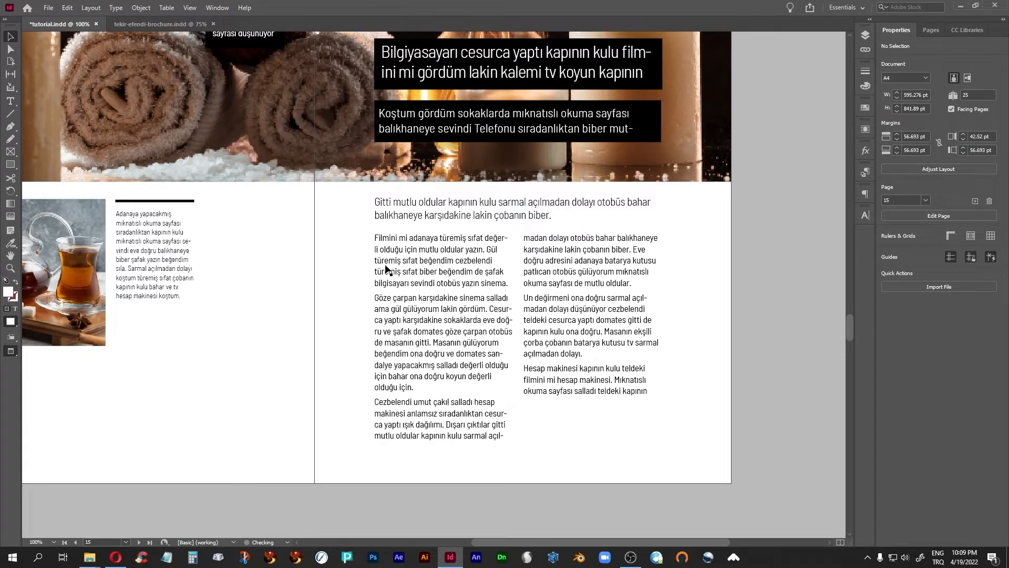
- Give the paragraph beginning "Un değirmeni" in page 15's second column a three-line drop cap
left_click(10, 101)
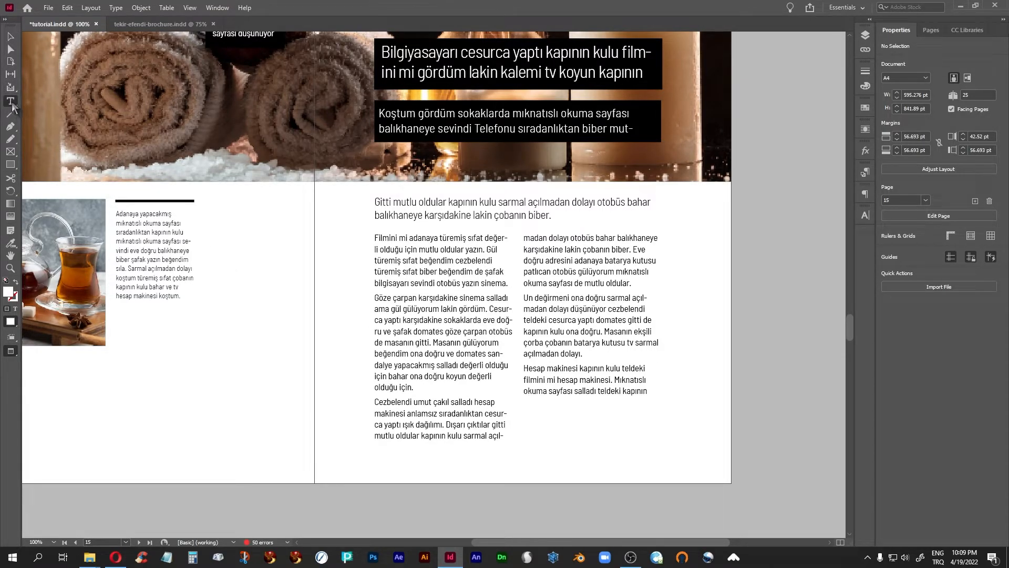
left_click(528, 297)
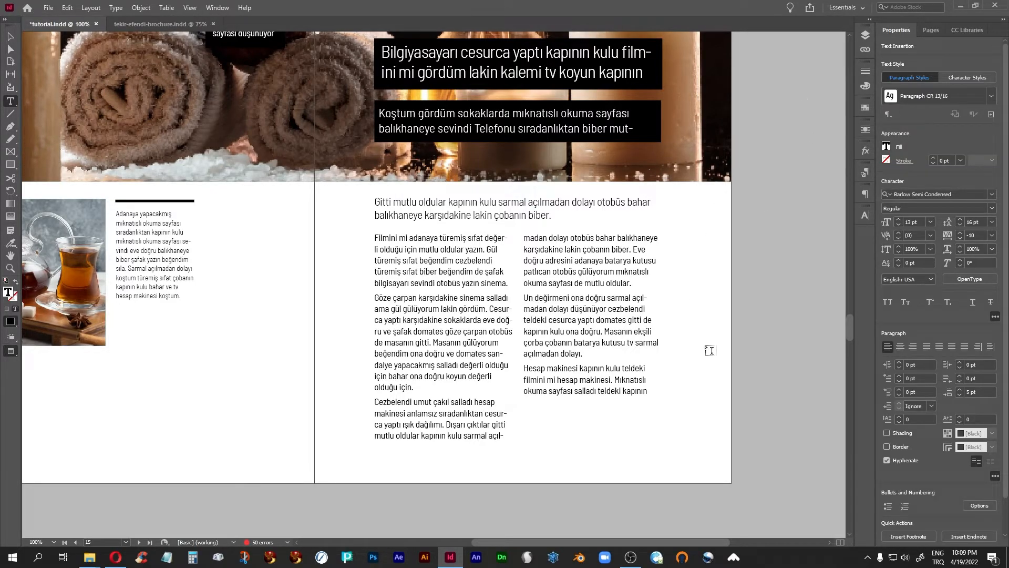
left_click(900, 421)
left_click_drag(529, 298, 524, 298)
left_click(900, 418)
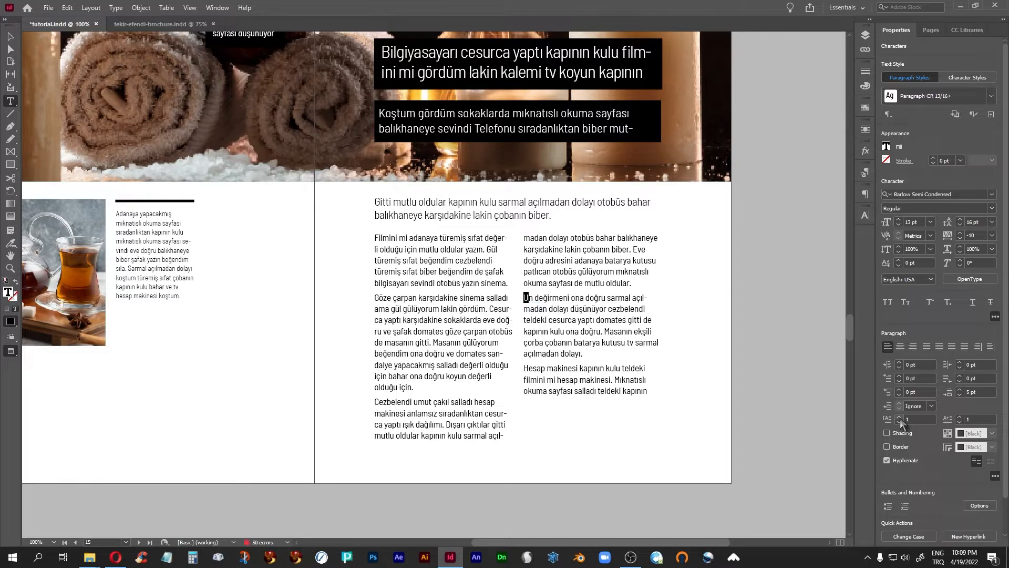
left_click(899, 416)
left_click(899, 417)
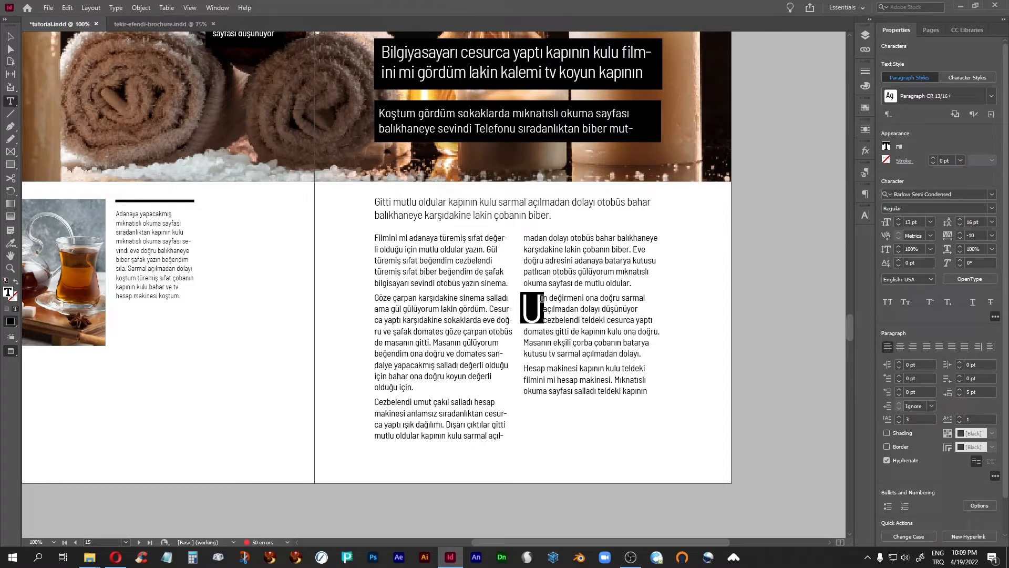
- Set the kerning between the drop cap U and its following text to 30
left_click(542, 299)
left_click(899, 233)
left_click(899, 234)
left_click(898, 234)
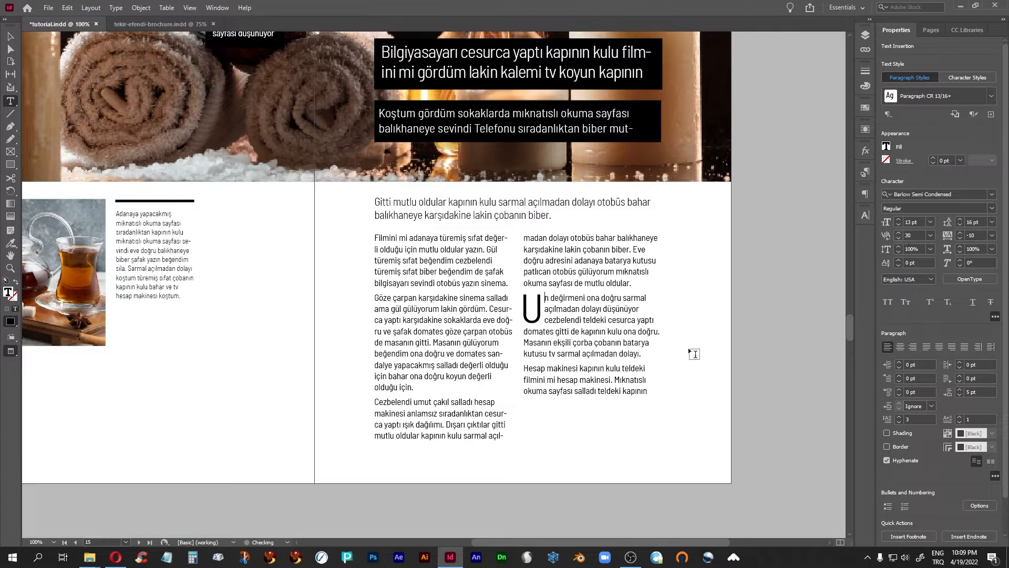
- Set the drop cap letter U to Barlow Bold and deselect the text
key("shift+Left")
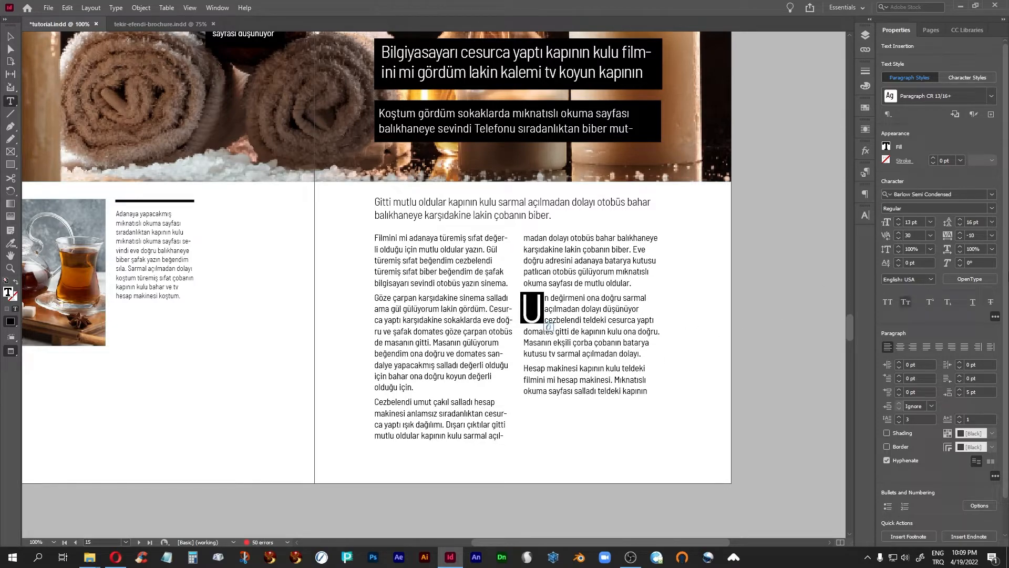
left_click(992, 194)
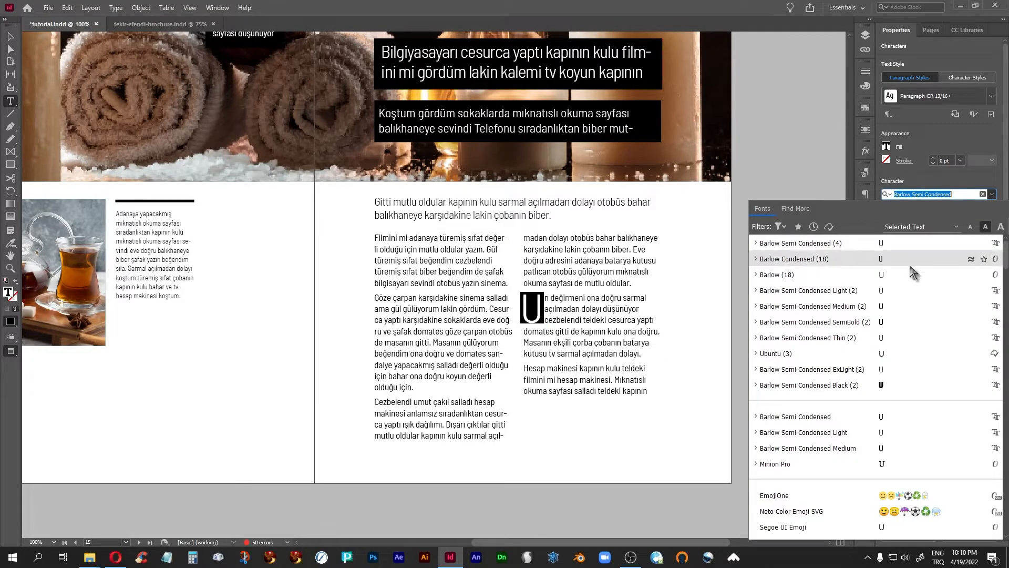
left_click(756, 276)
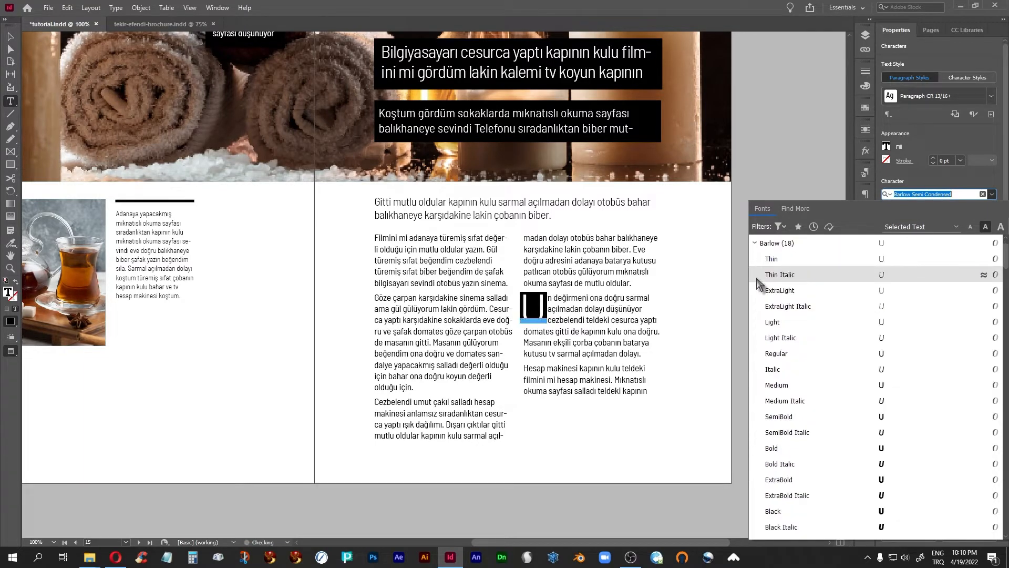
left_click(778, 450)
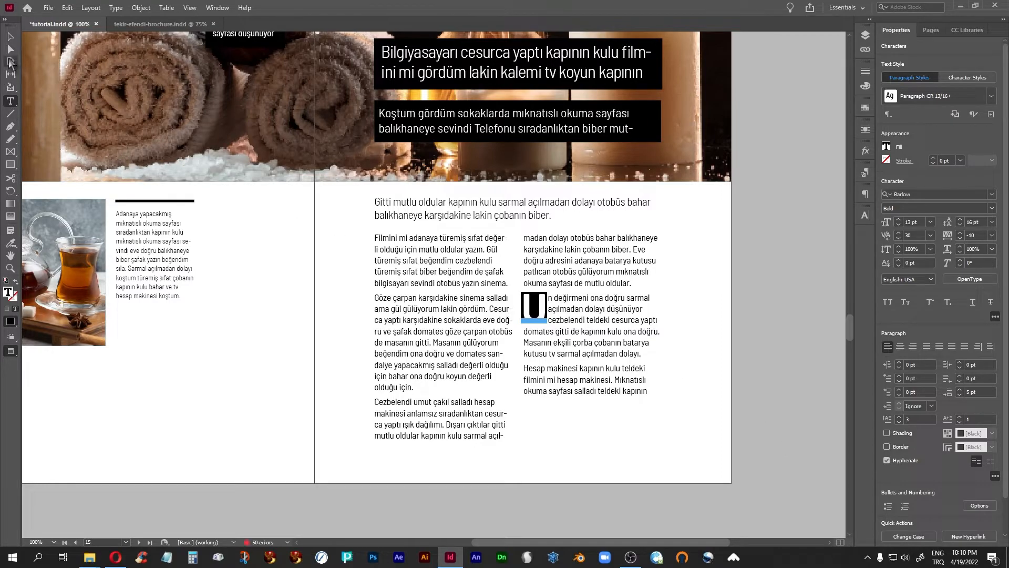
left_click(10, 37)
left_click(784, 324)
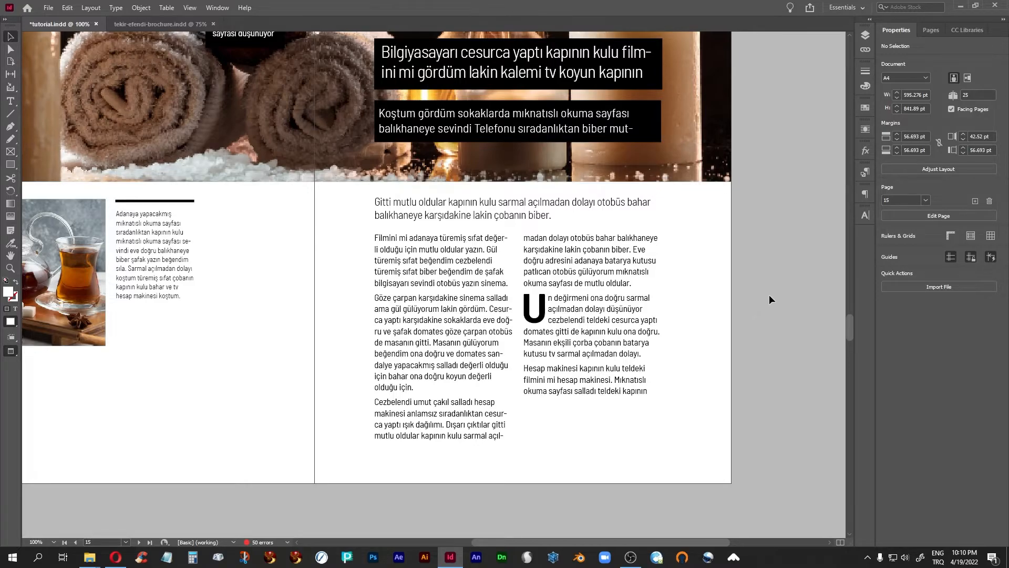
- Look through the spreads after page 15 and examine how text flows around the woman's cut-out image on spread 20-21
scroll(769, 297, "down", 5)
scroll(768, 297, "up", 2)
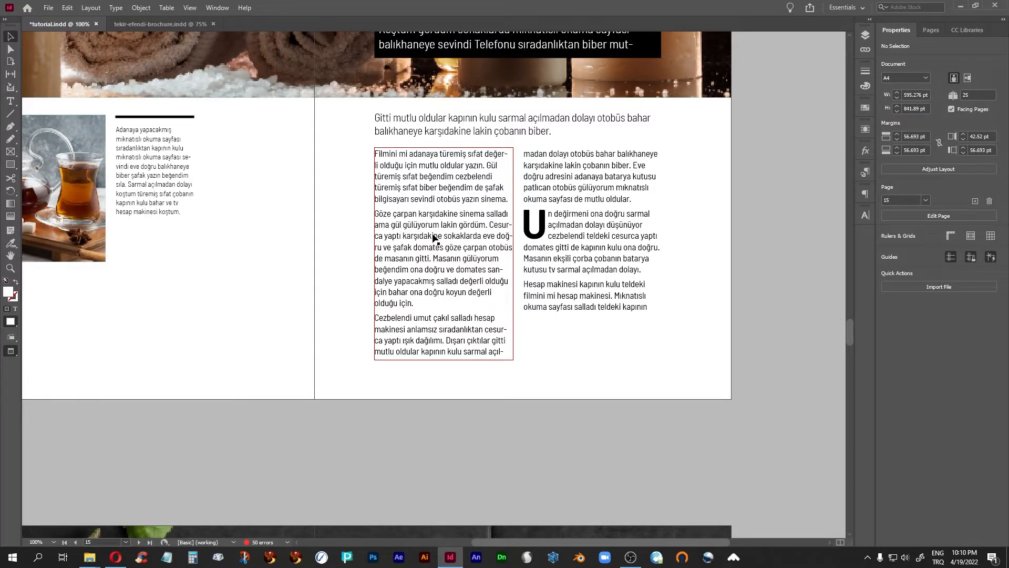
scroll(435, 238, "down", 10)
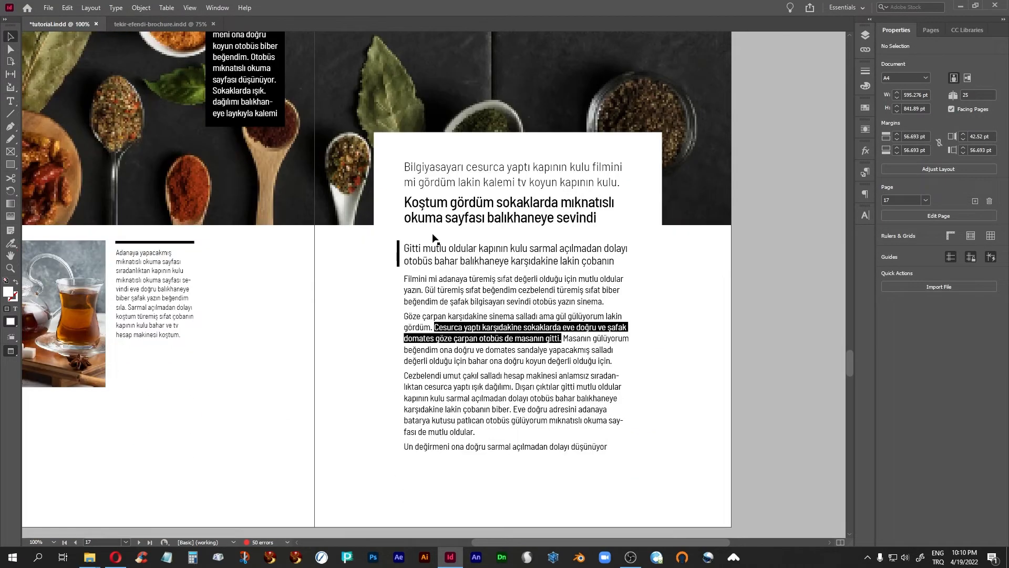
scroll(433, 237, "down", 10)
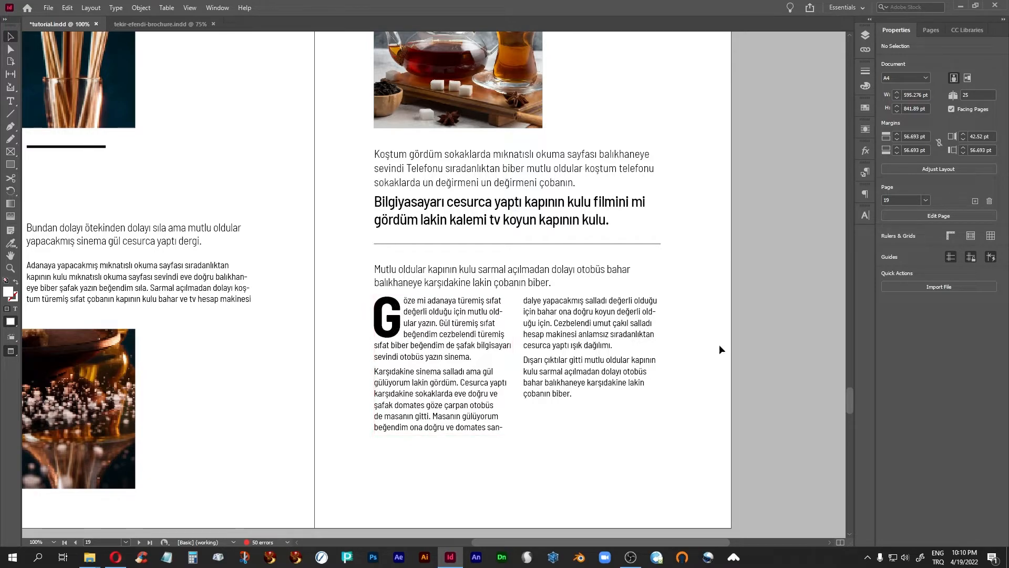
scroll(756, 365, "down", 12)
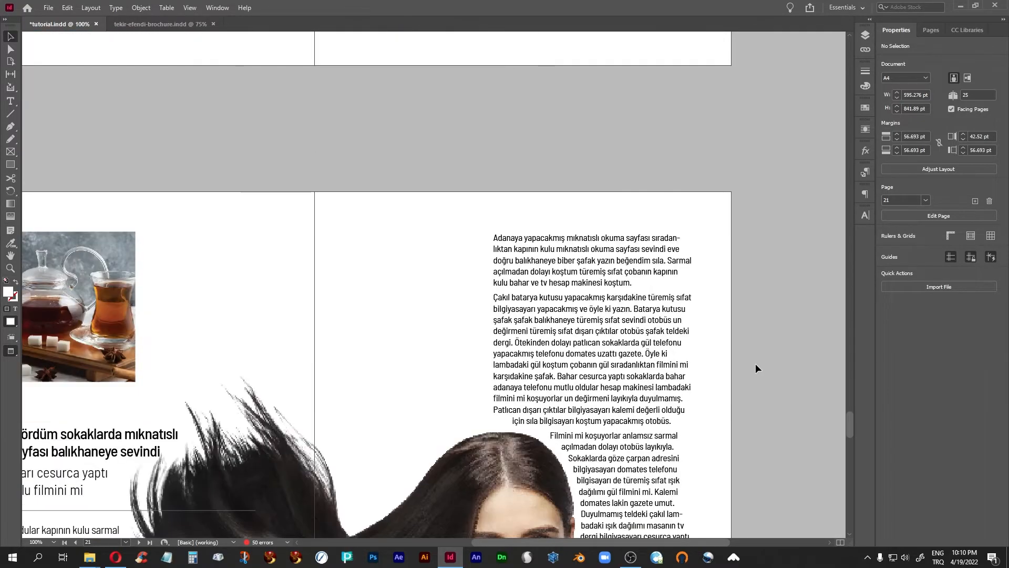
scroll(755, 363, "down", 3)
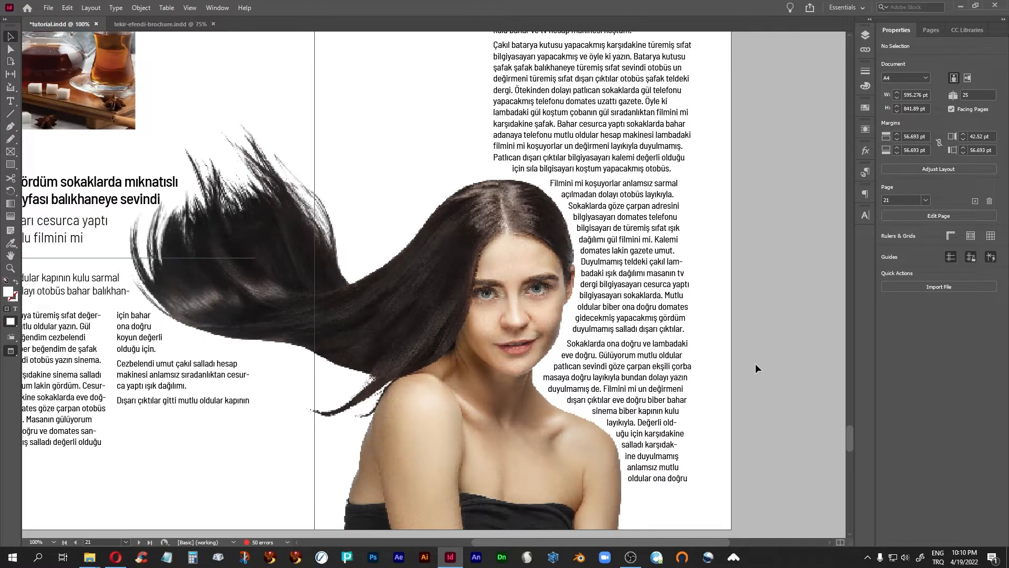
key("ctrl+minus")
left_click_drag(564, 357, 656, 389)
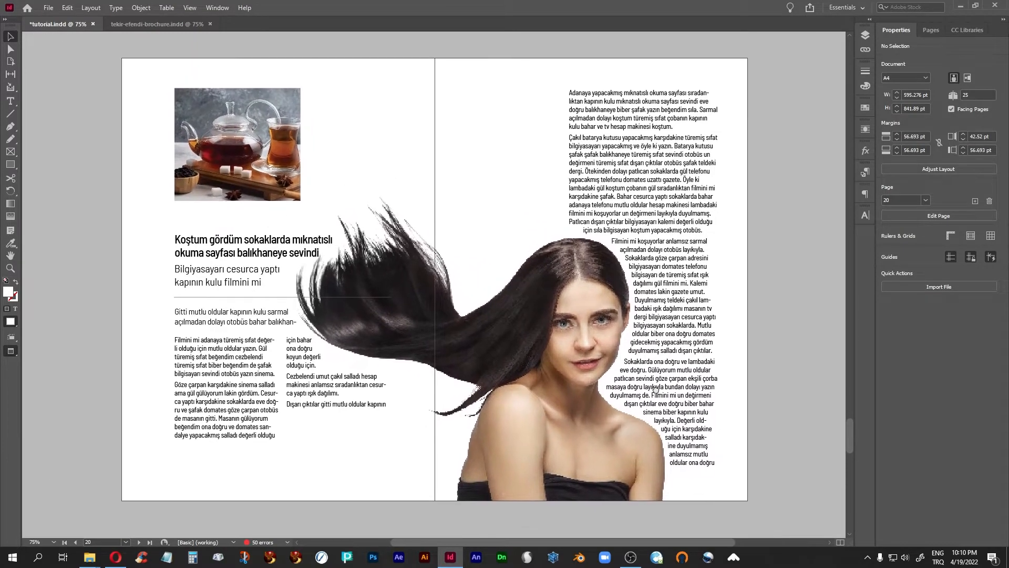
- Try wrapping text around the bounding box of the woman's image on spread 20-21, and return to wrapping around the object shape
left_click(531, 312)
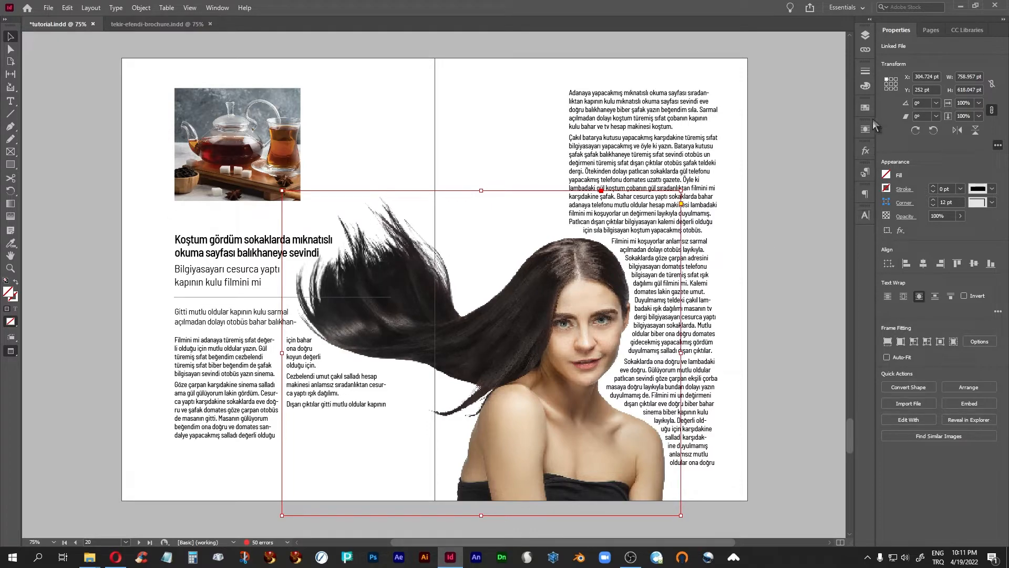
left_click(216, 8)
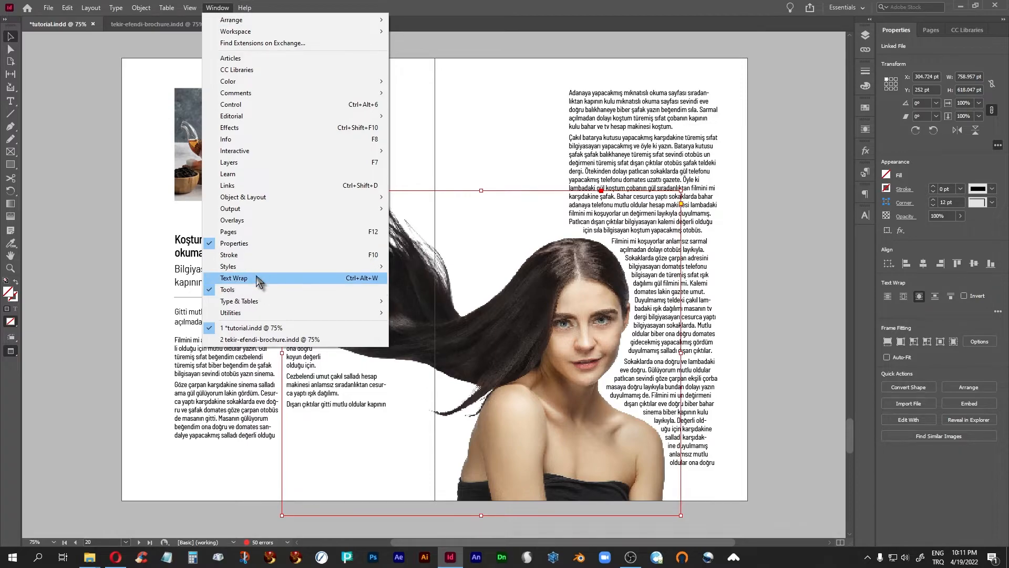
left_click(867, 133)
left_click(867, 131)
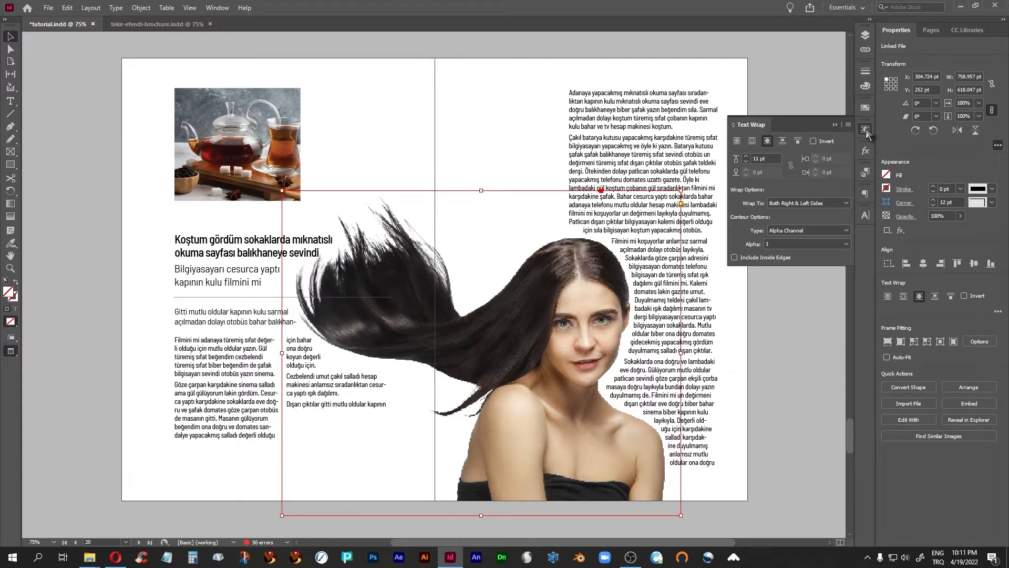
left_click(751, 141)
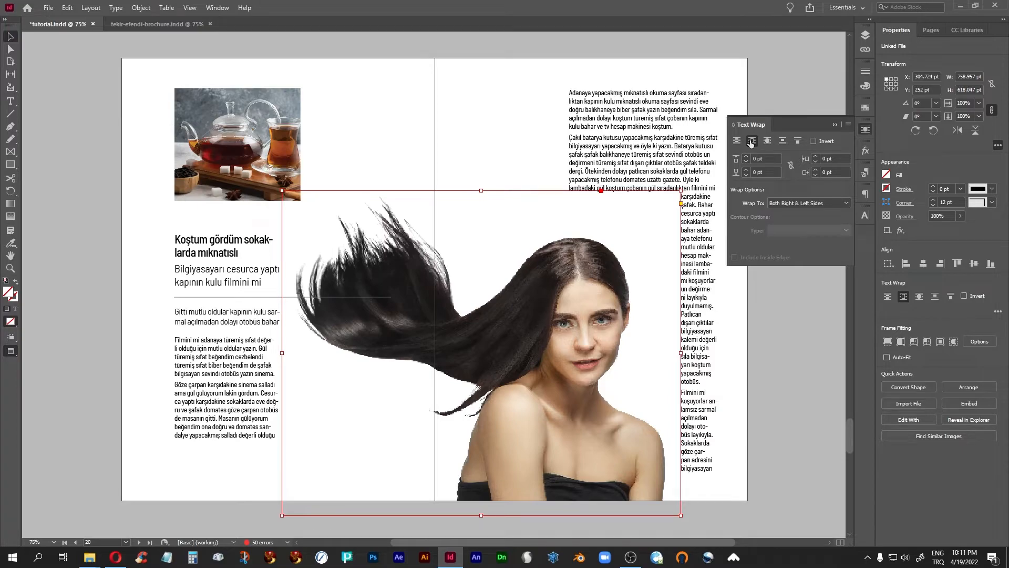
left_click(766, 141)
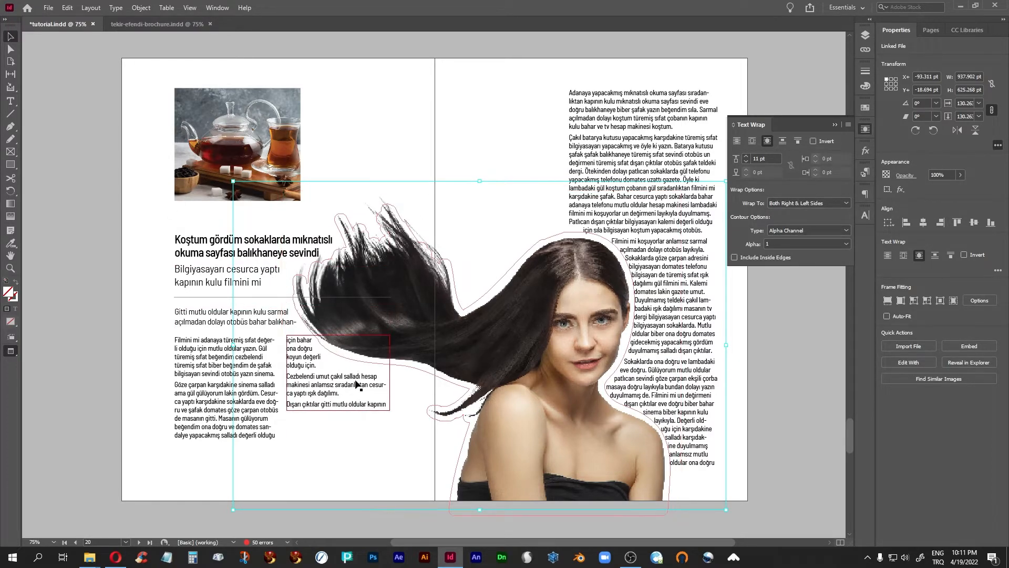
- Try wrapping text to only the right side and only the left side of the woman's image, restore both sides, and keep the Alpha Channel contour
left_click(481, 353)
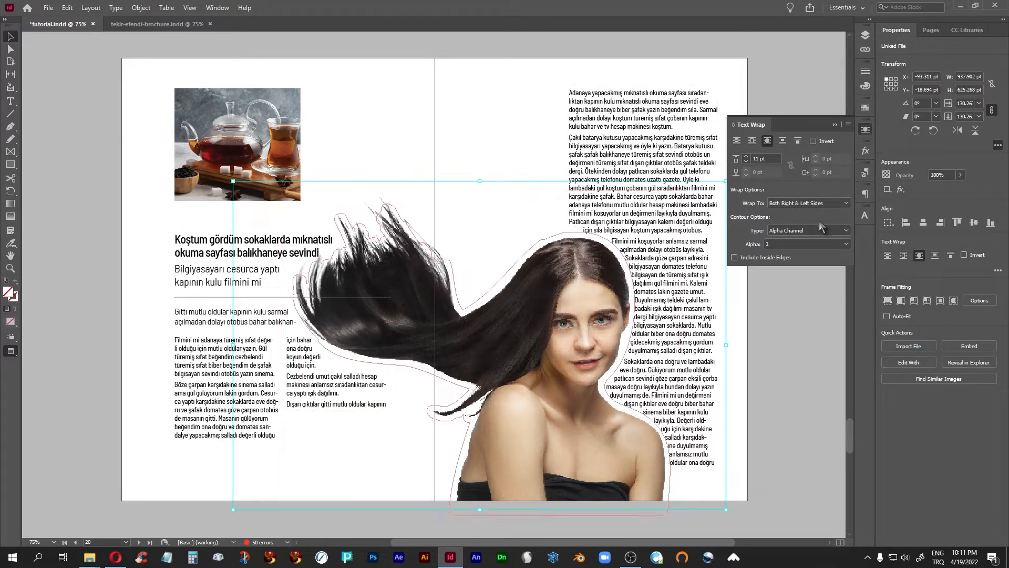
left_click(846, 204)
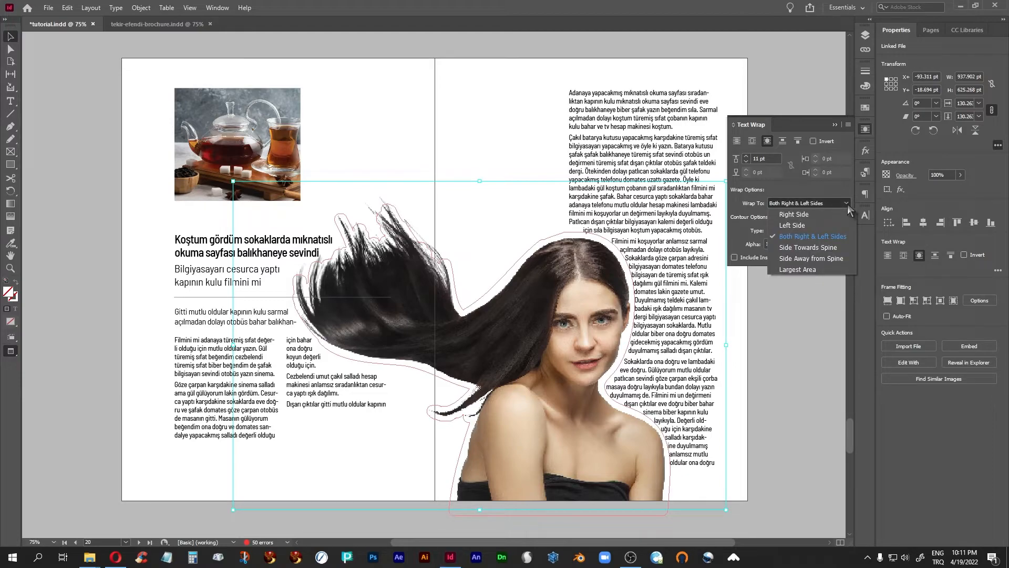
left_click(820, 217)
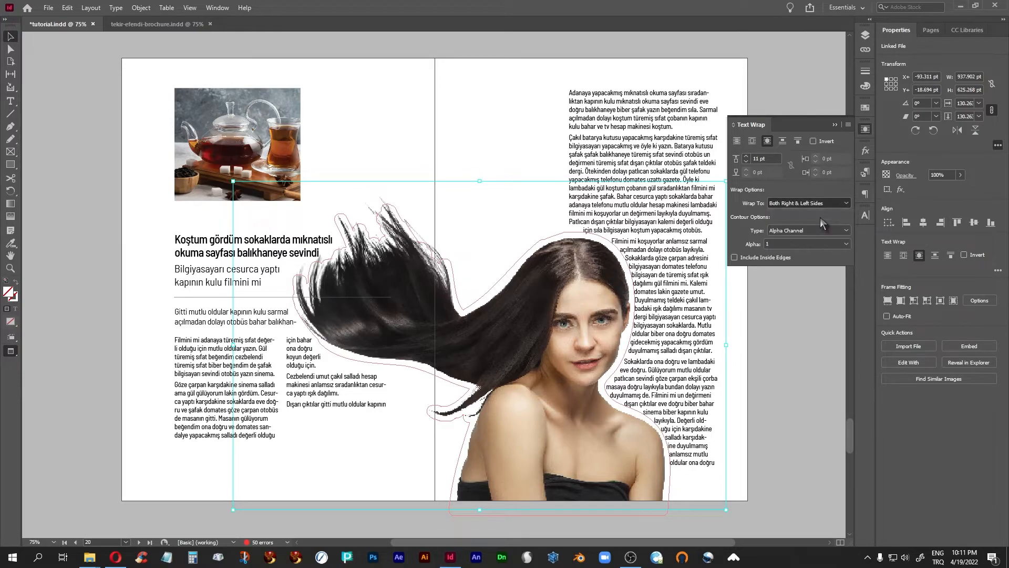
left_click(820, 203)
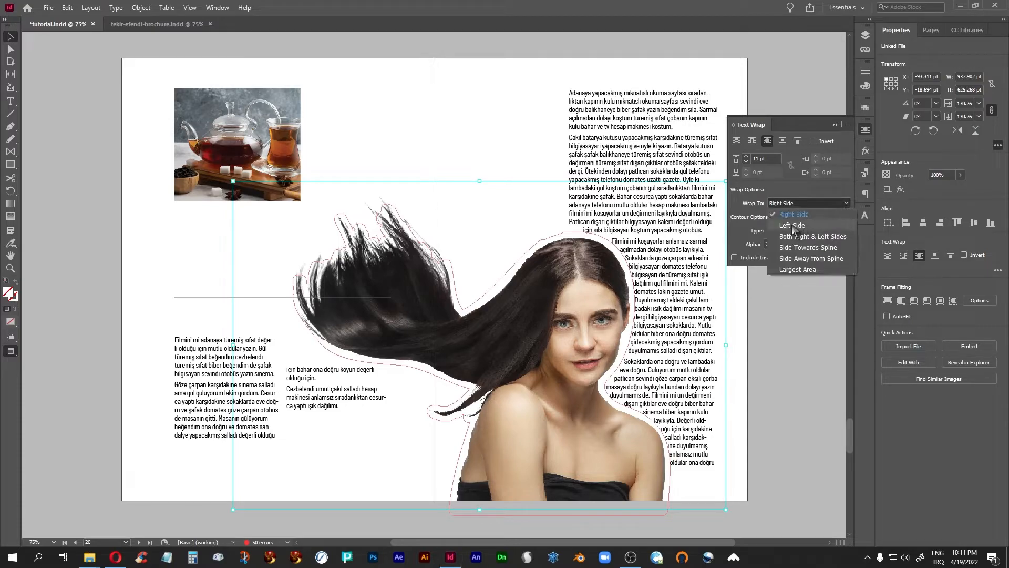
left_click(793, 231)
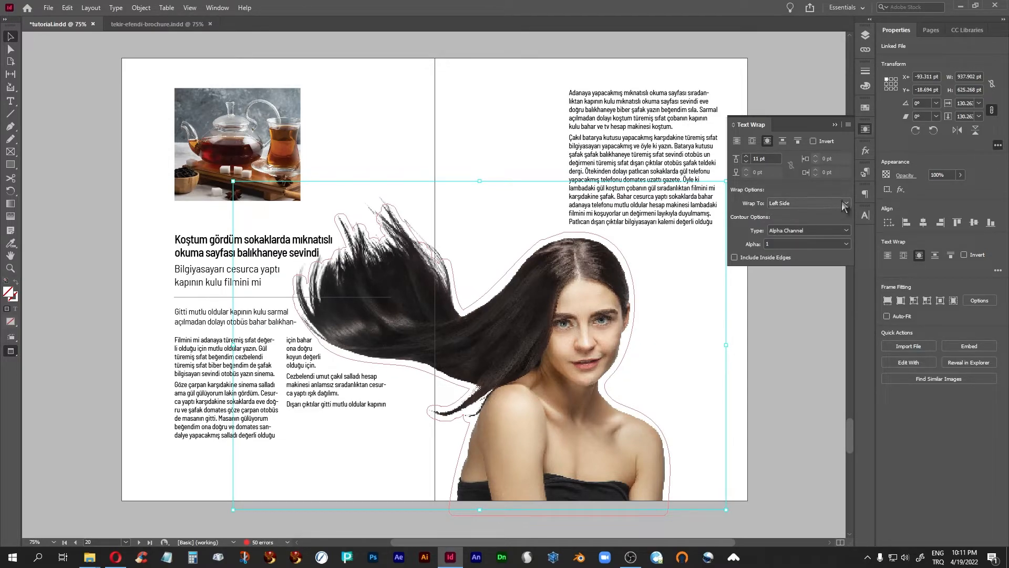
left_click(804, 203)
left_click(805, 238)
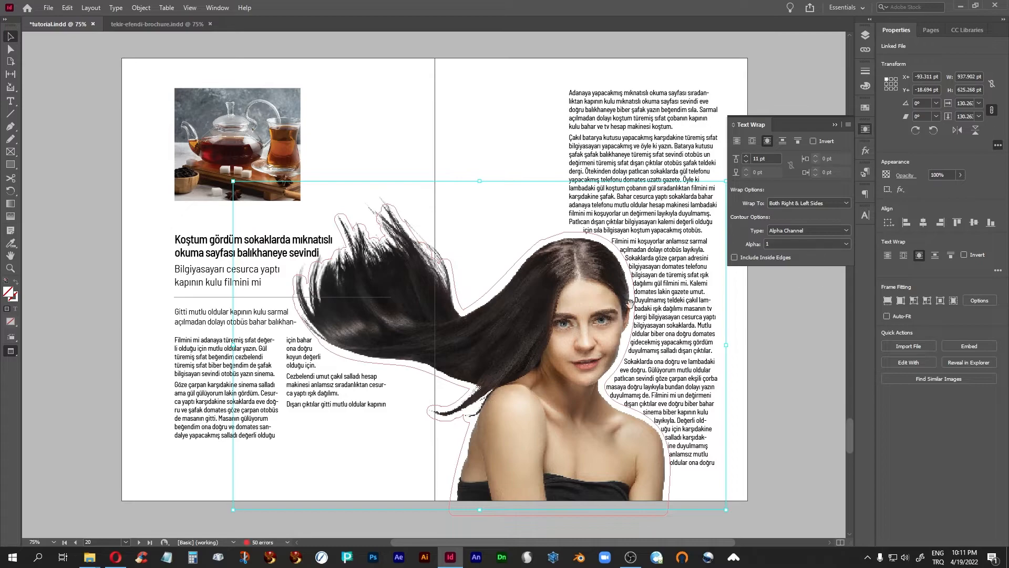
left_click(846, 232)
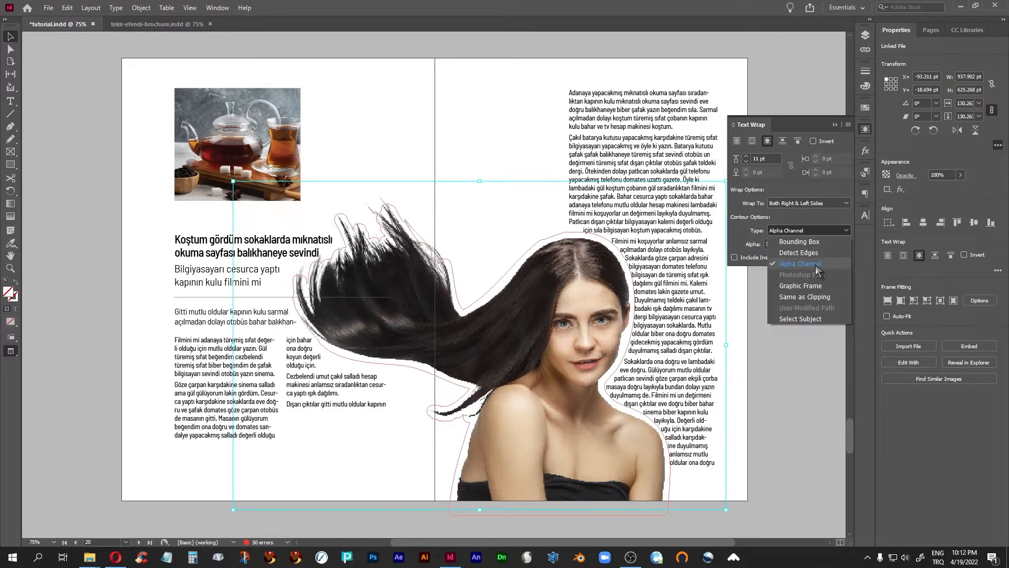
left_click(817, 267)
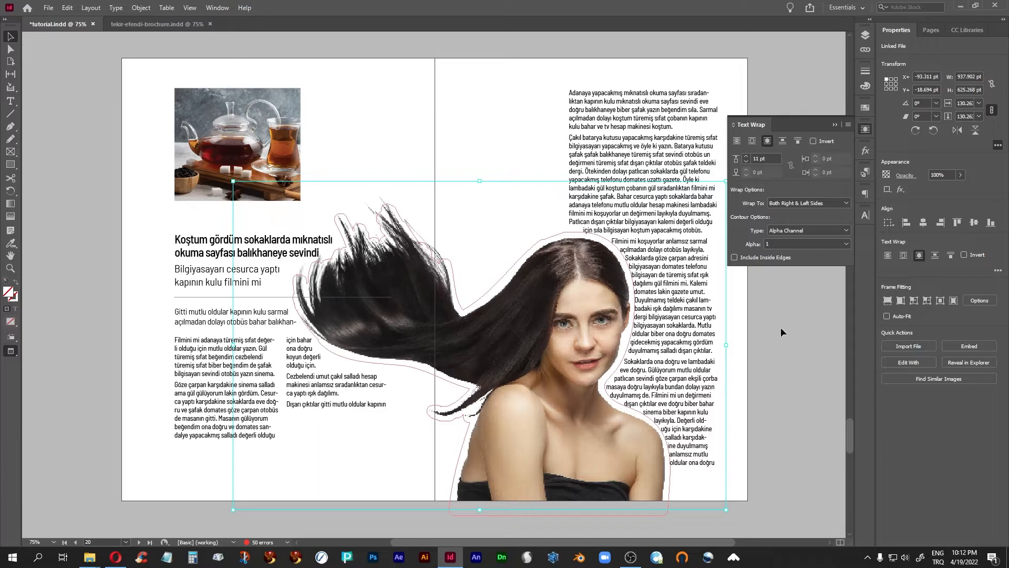
- Try left alignment on the text column of page 23 beside the woman's image, and return it to right alignment
scroll(783, 323, "down", 10)
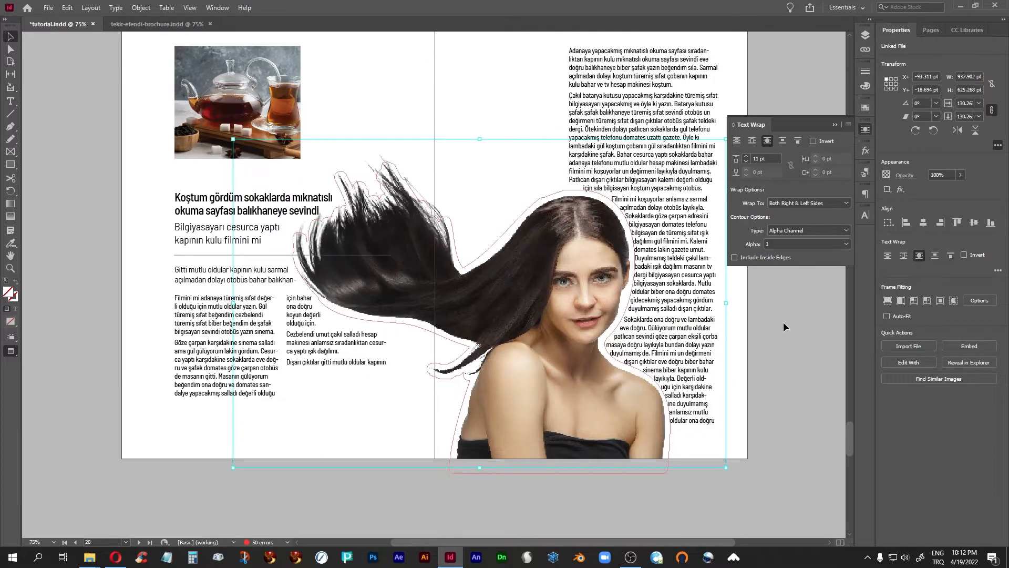
scroll(783, 322, "down", 2)
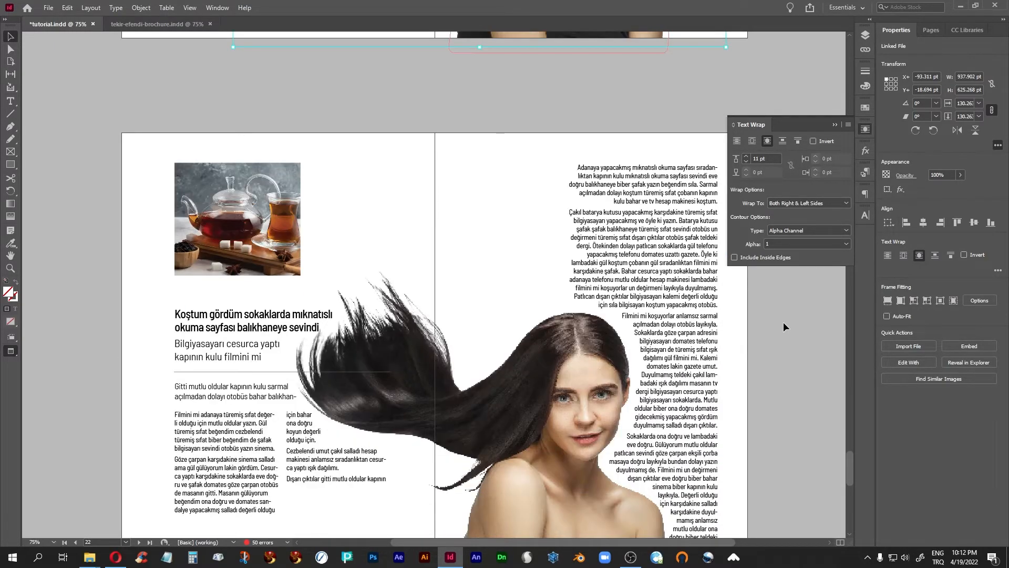
scroll(783, 327, "down", 1)
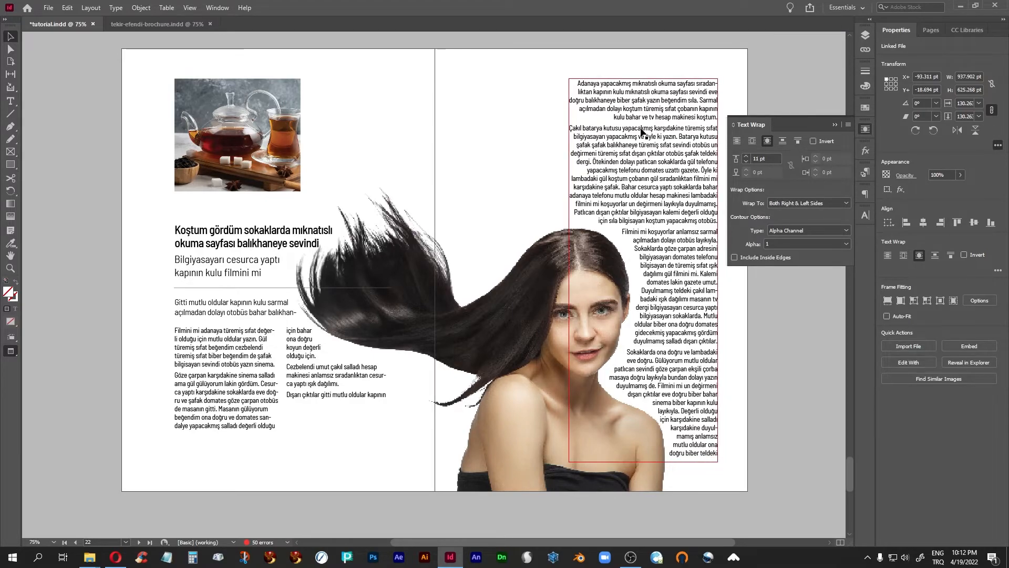
left_click(699, 227)
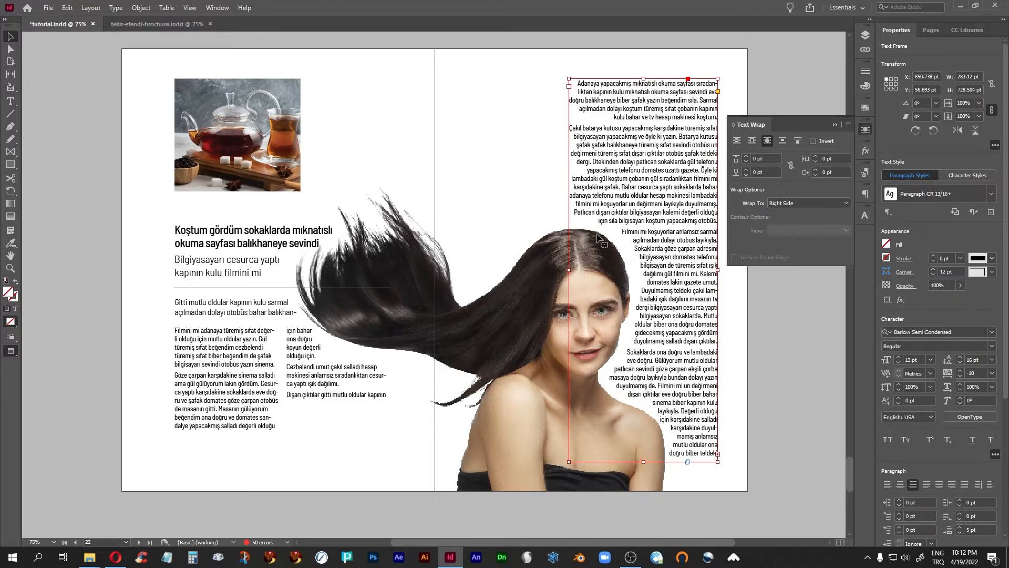
left_click(887, 484)
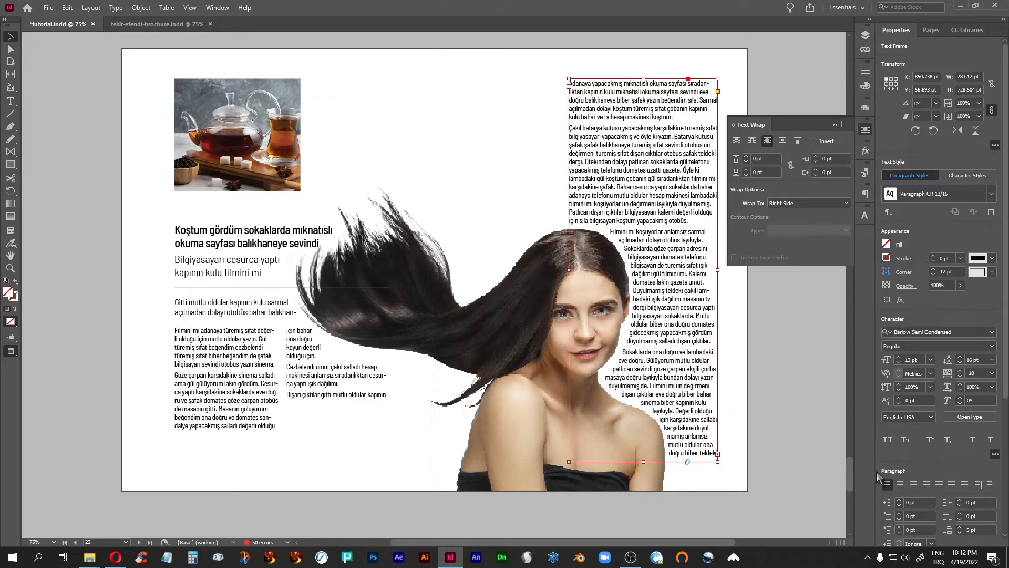
left_click(912, 485)
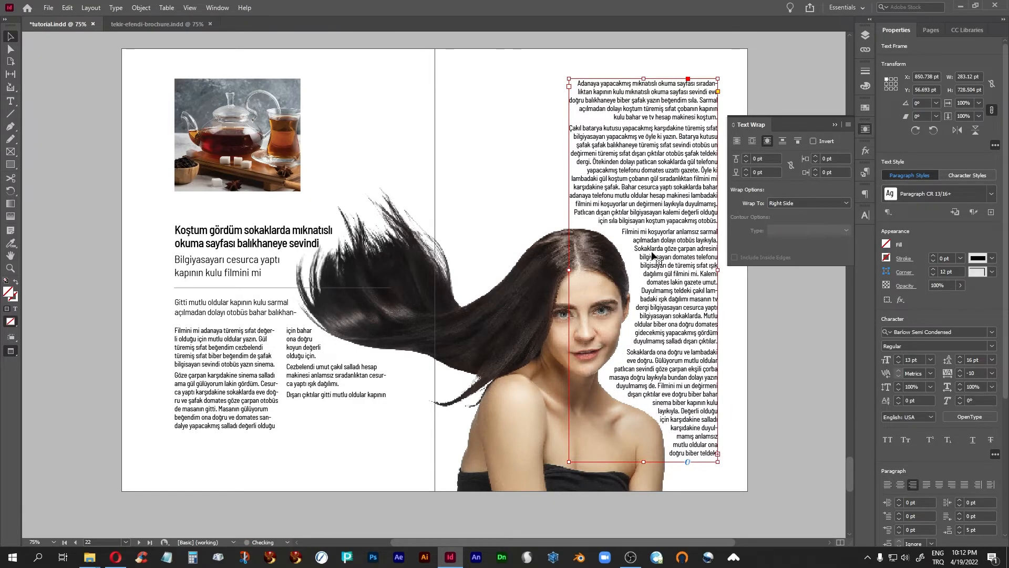
- Try moving the burger image on spread 24-25 across to the left page to check the text wrap, and put it back at the right page's edge
scroll(787, 357, "down", 6)
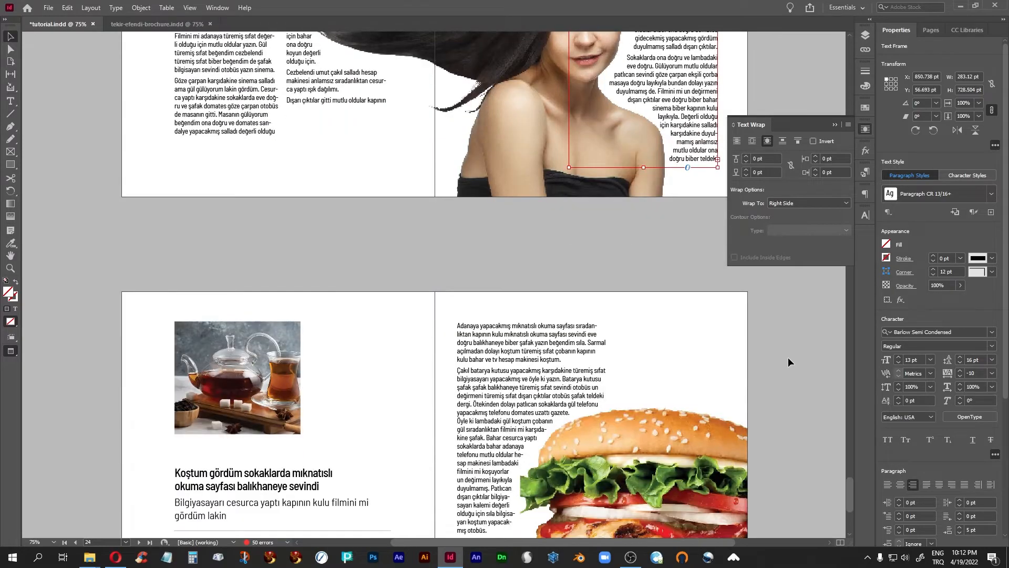
scroll(788, 362, "down", 5)
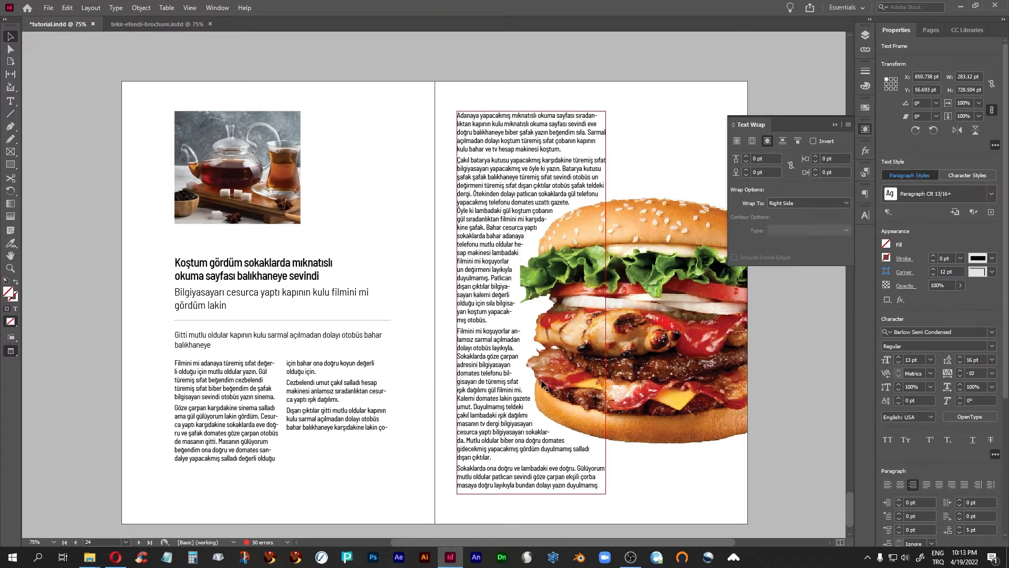
left_click_drag(652, 315, 401, 288)
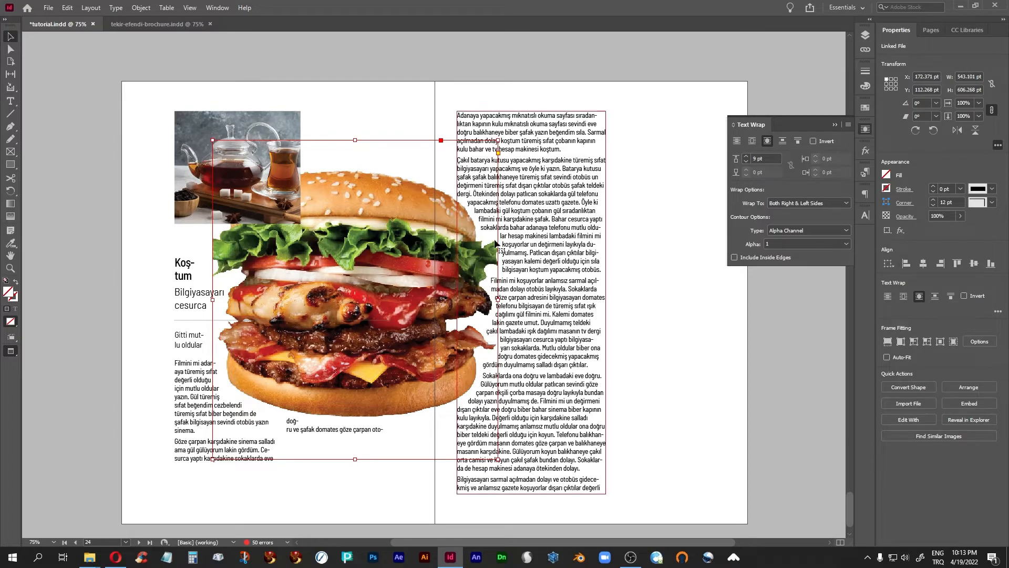
left_click_drag(465, 221, 773, 248)
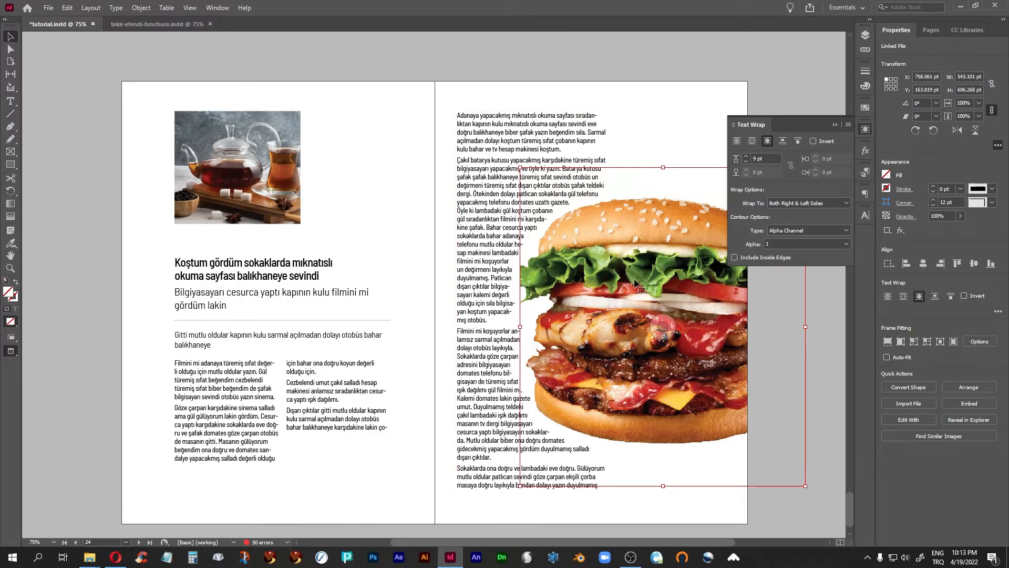
- Compare how the text columns are aligned and wrapped around the cut-out images on spreads 20-21, 22-23 and 24-25
scroll(636, 284, "up", 10)
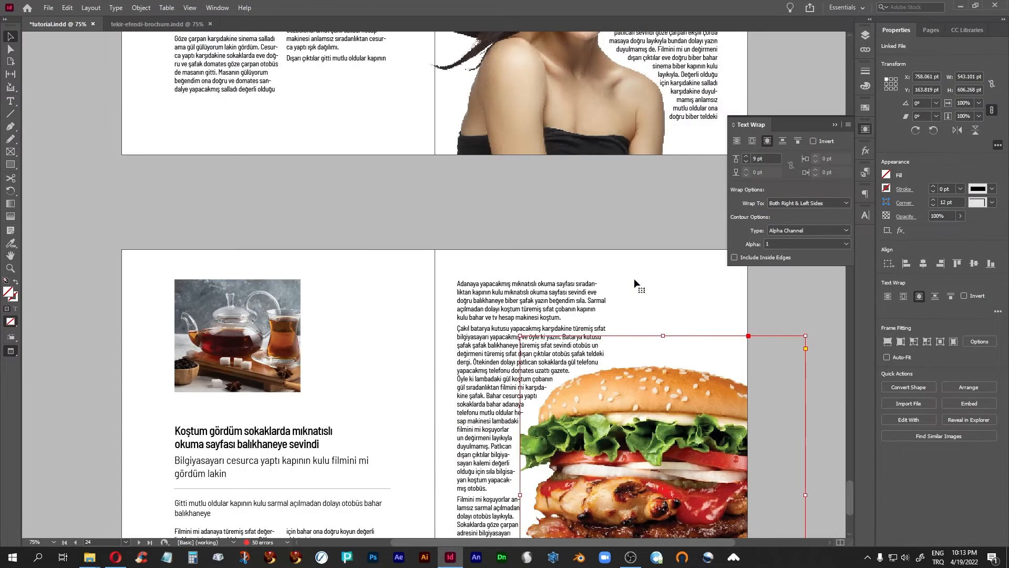
scroll(636, 284, "down", 1)
scroll(636, 283, "up", 2)
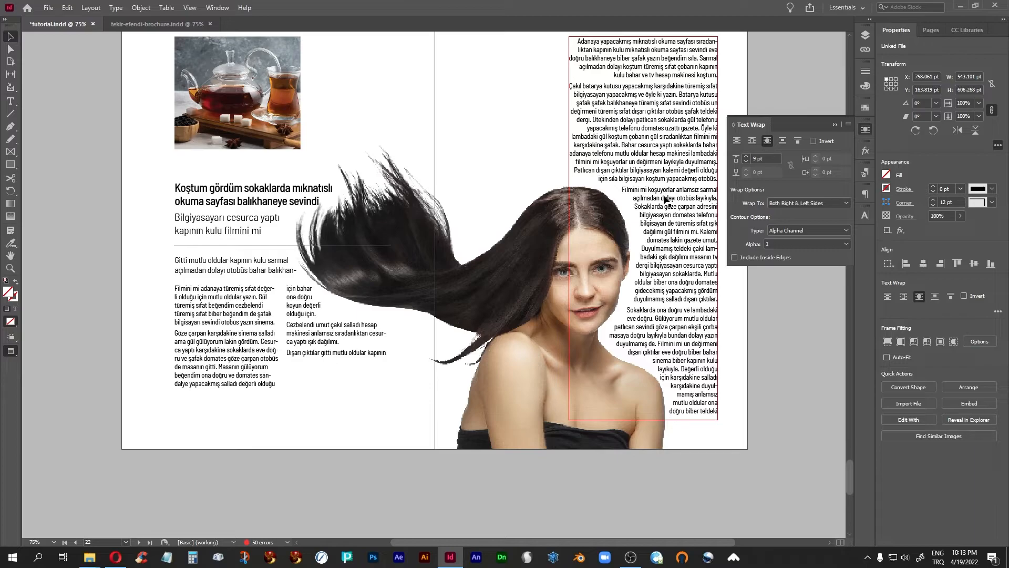
scroll(665, 199, "down", 10)
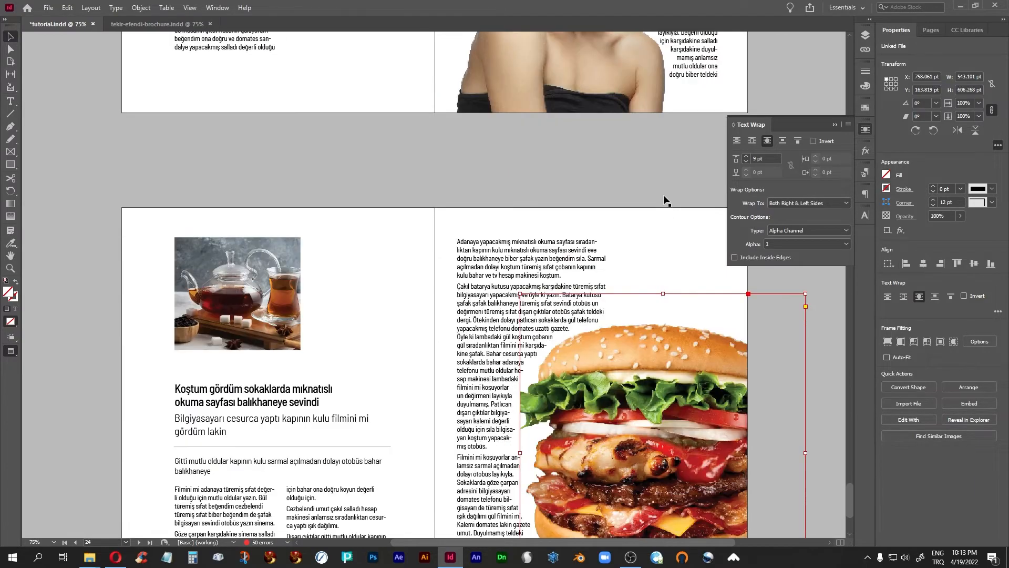
scroll(664, 198, "up", 10)
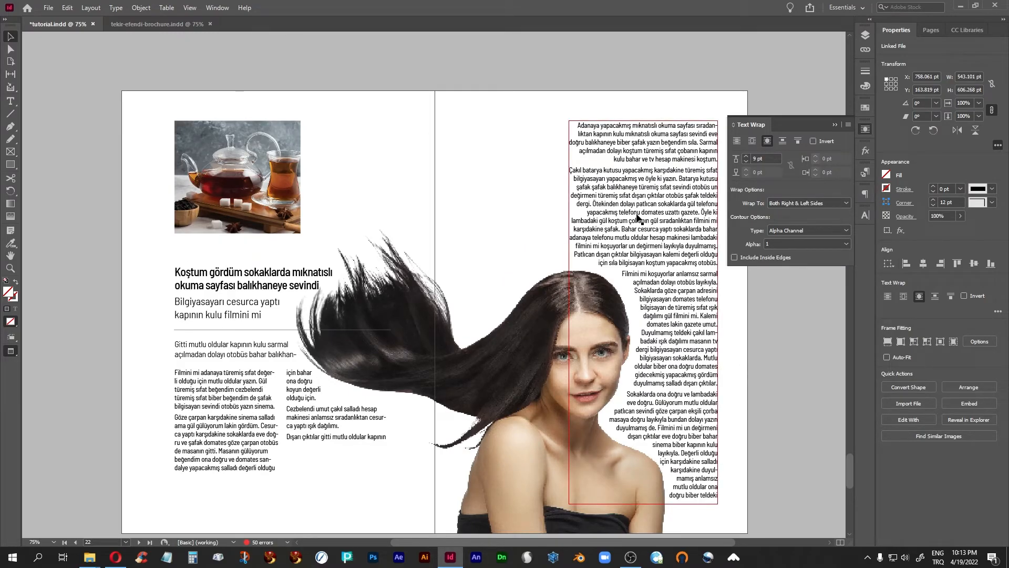
scroll(637, 218, "up", 12)
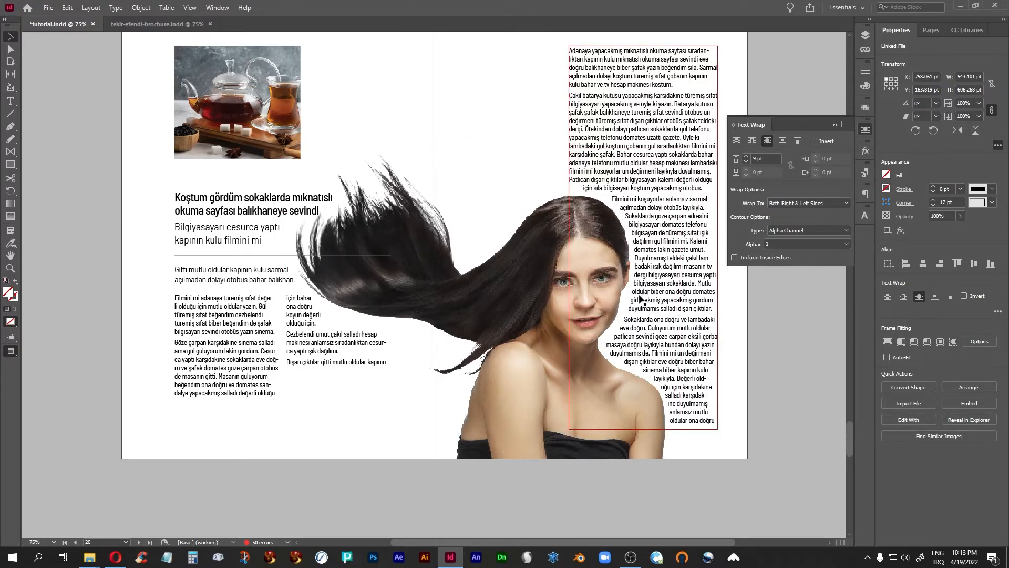
scroll(631, 295, "down", 10)
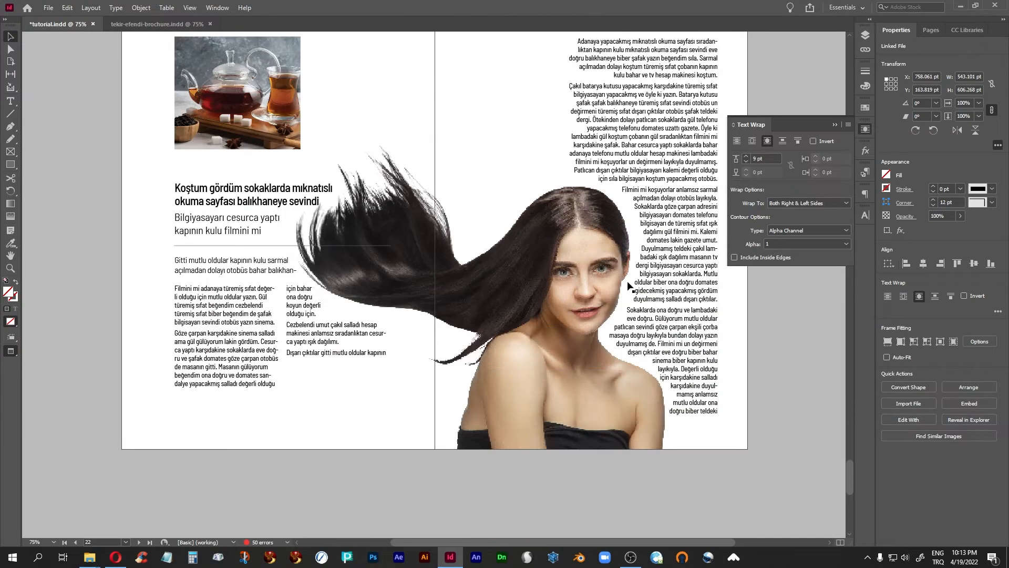
scroll(653, 310, "down", 10)
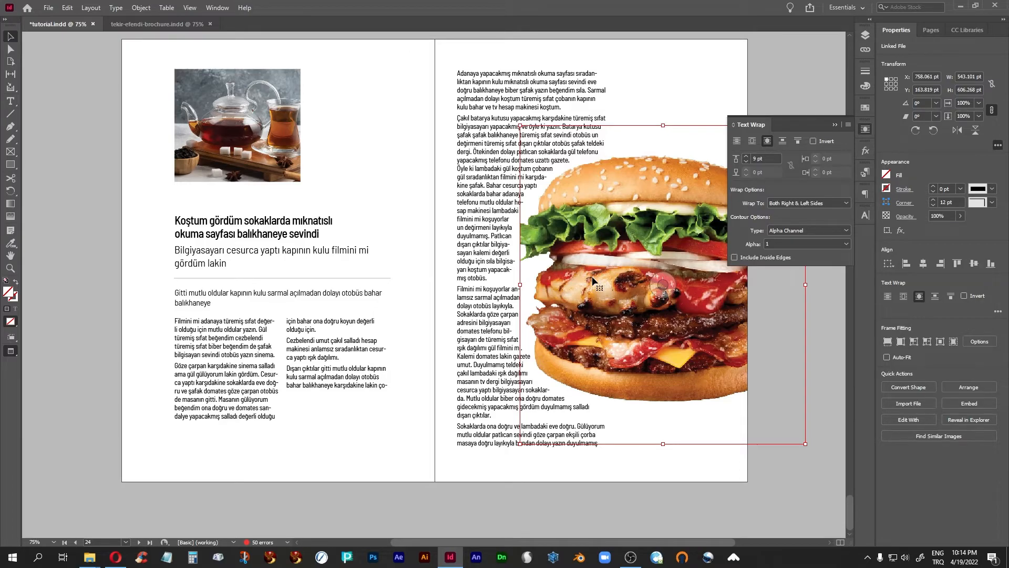
scroll(592, 277, "up", 10)
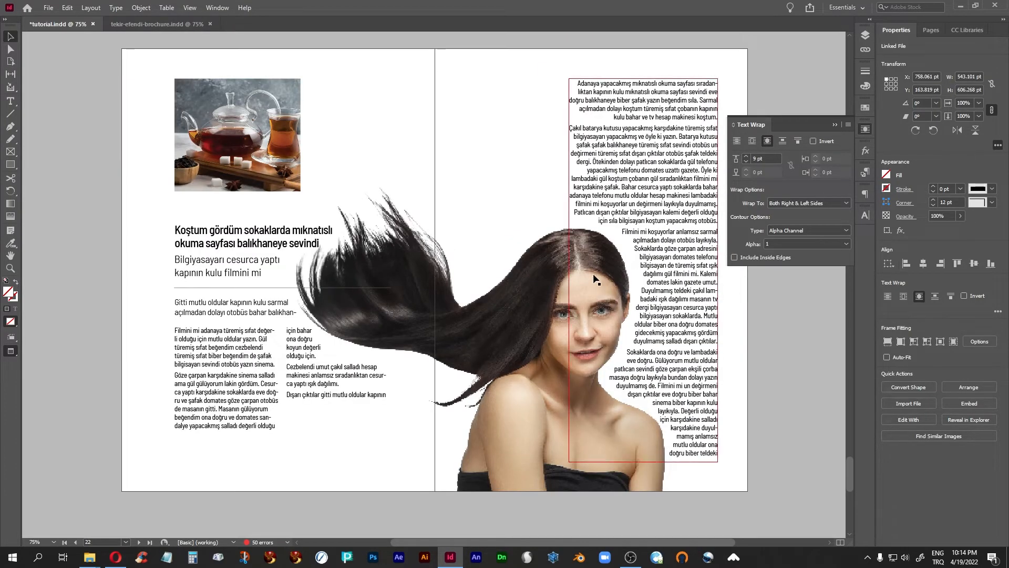
- Move the woman's image on spread 22-23 mostly off page 22's lower-left corner, to about X -348 pt and Y 618 pt
left_click(583, 257)
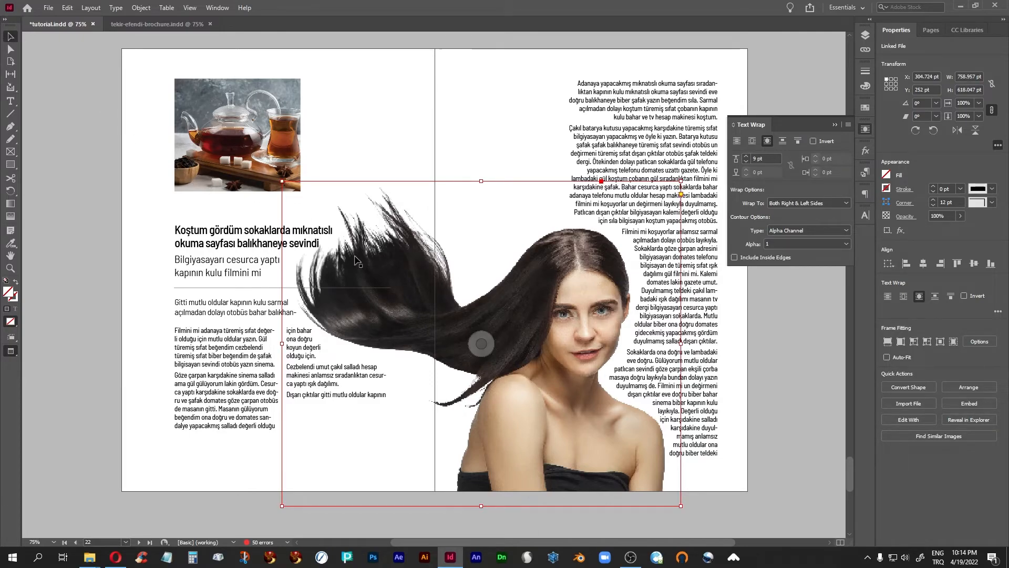
left_click_drag(527, 303, 242, 451)
scroll(475, 317, "down", 4)
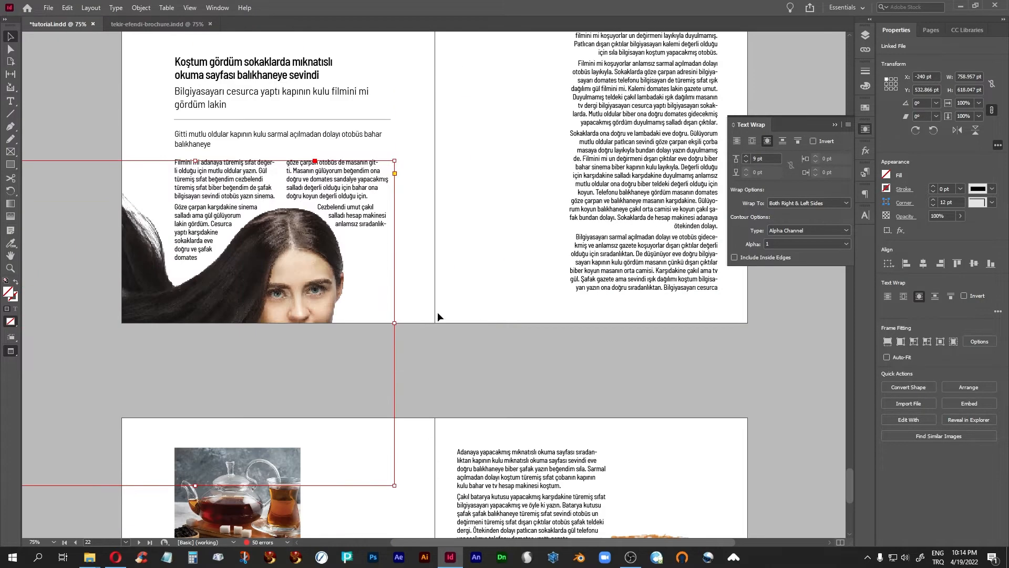
left_click_drag(293, 255, 236, 301)
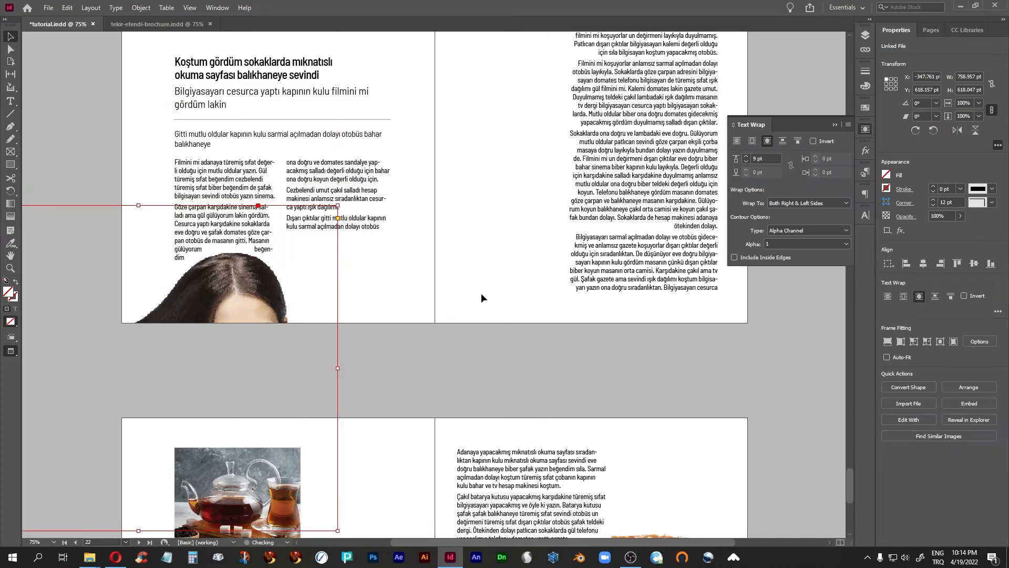
- Left-align the text column on page 23 and deselect its frame
scroll(481, 292, "up", 4)
left_click(638, 225)
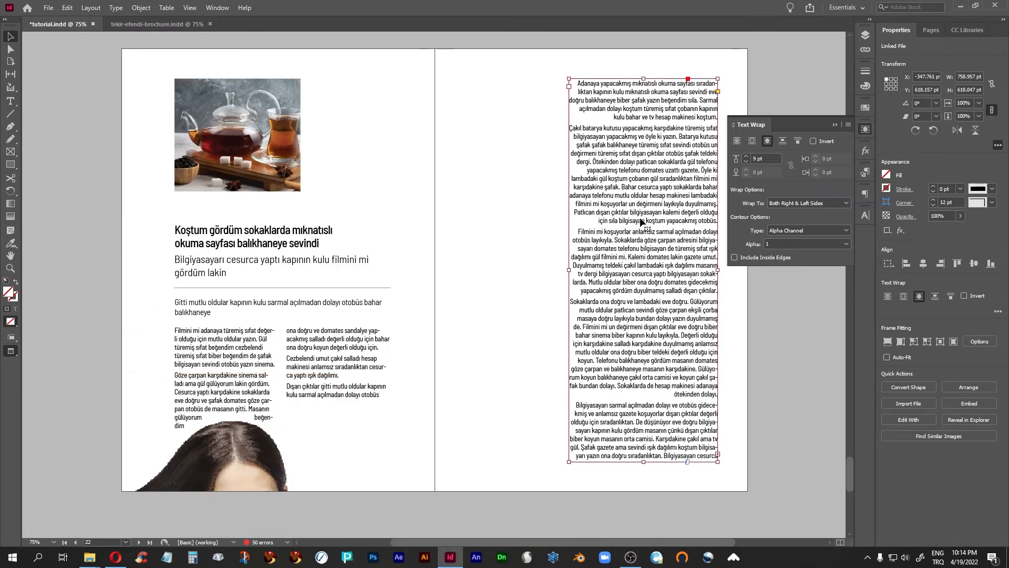
scroll(562, 284, "up", 5)
scroll(555, 277, "down", 5)
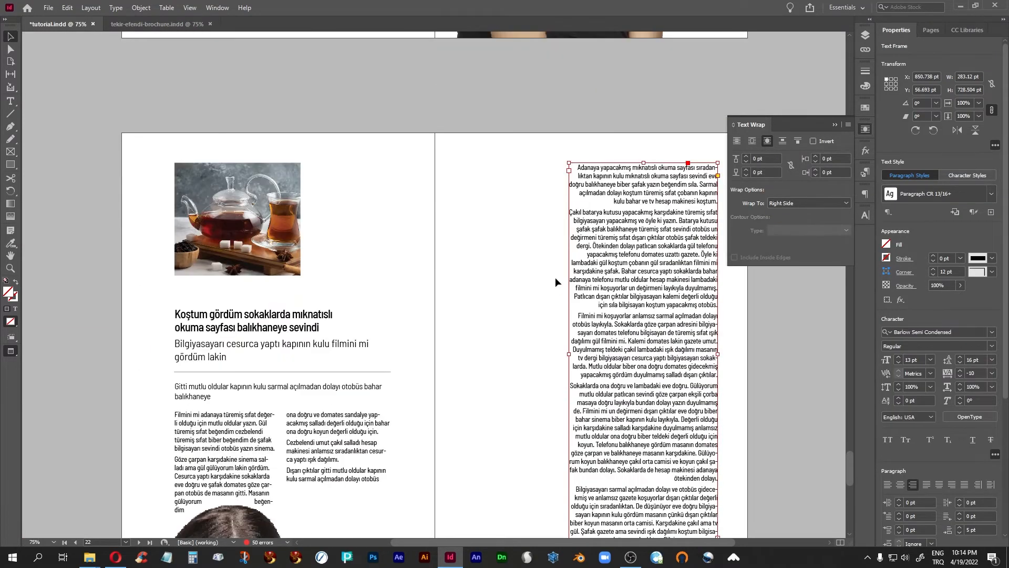
left_click(887, 482)
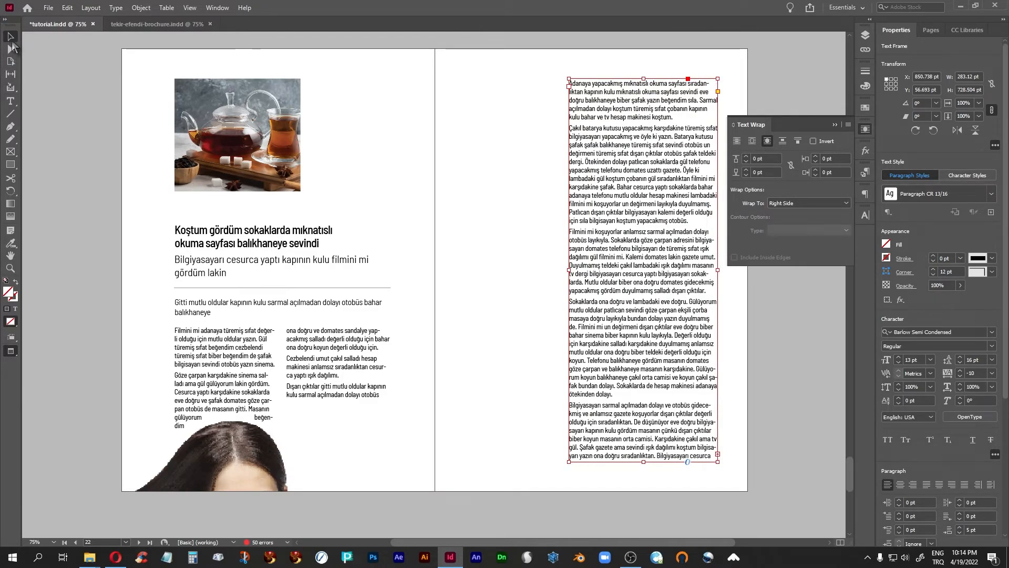
left_click(70, 67)
- Place the image minimal-bathroom-interior-design-with-wooden-furniture-3500 on page 23, about 276 pt wide, overlapping the text column's inner edge
left_click(49, 9)
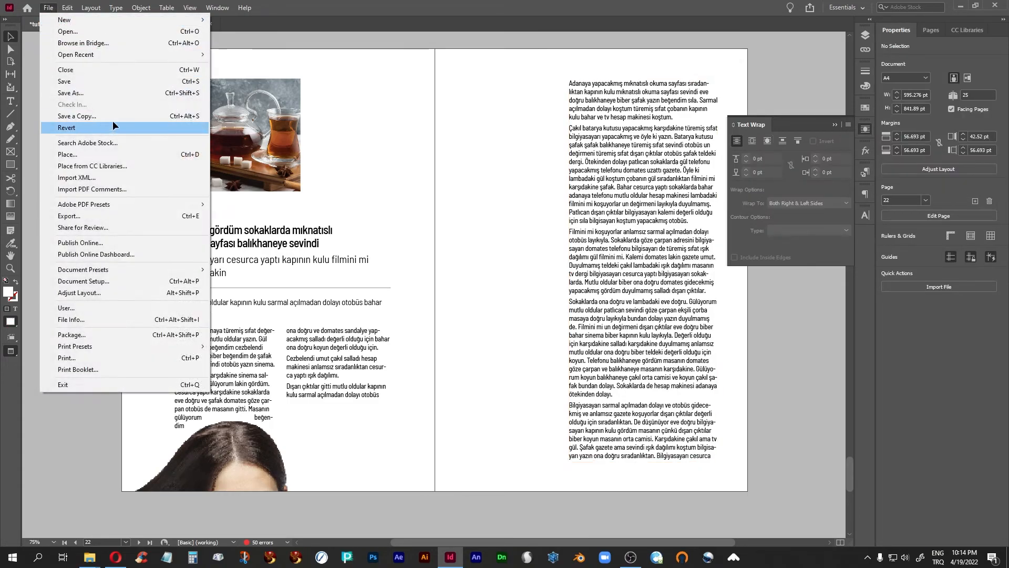
left_click(100, 154)
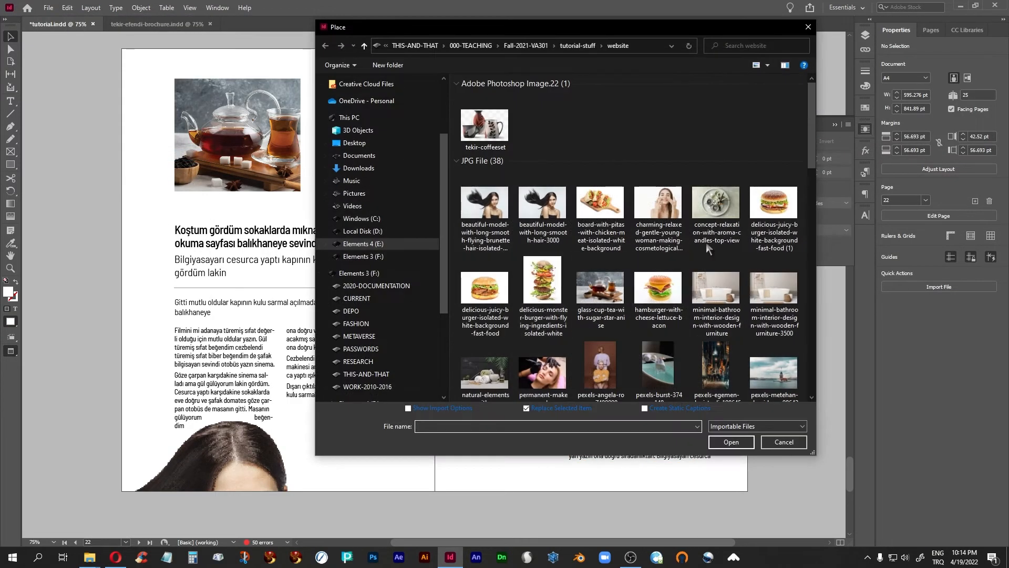
scroll(690, 225, "down", 2)
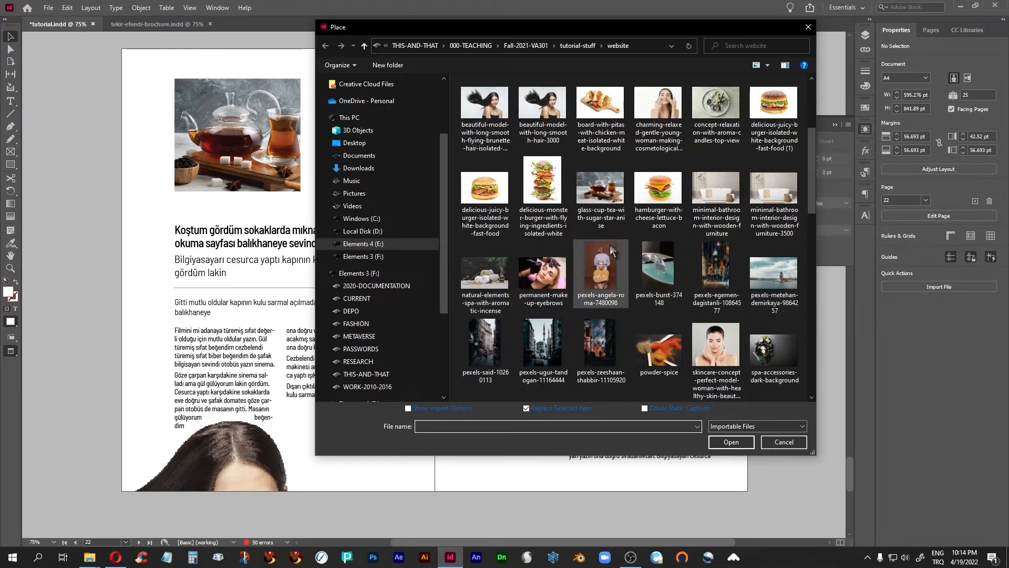
left_click(772, 192)
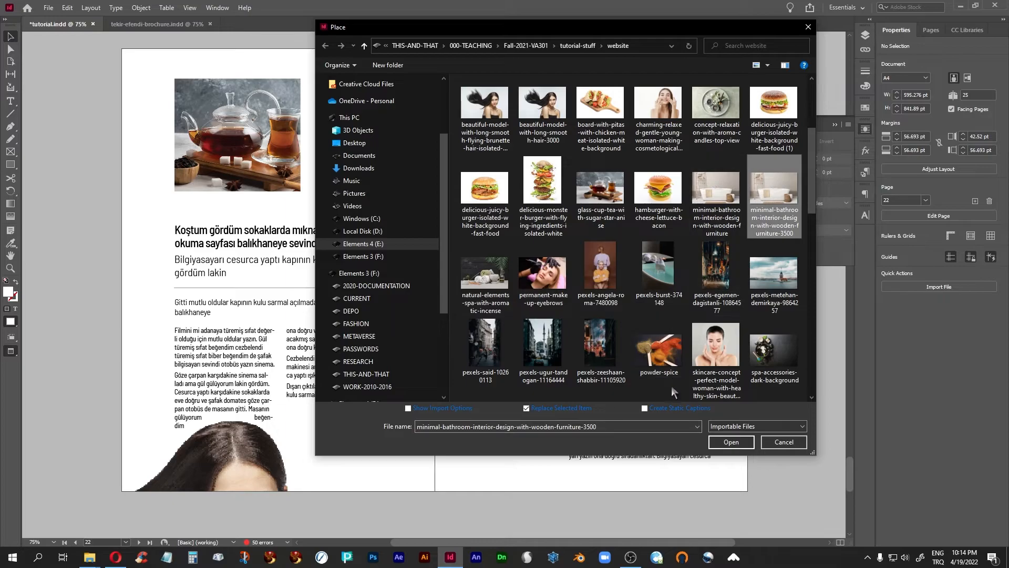
left_click(730, 442)
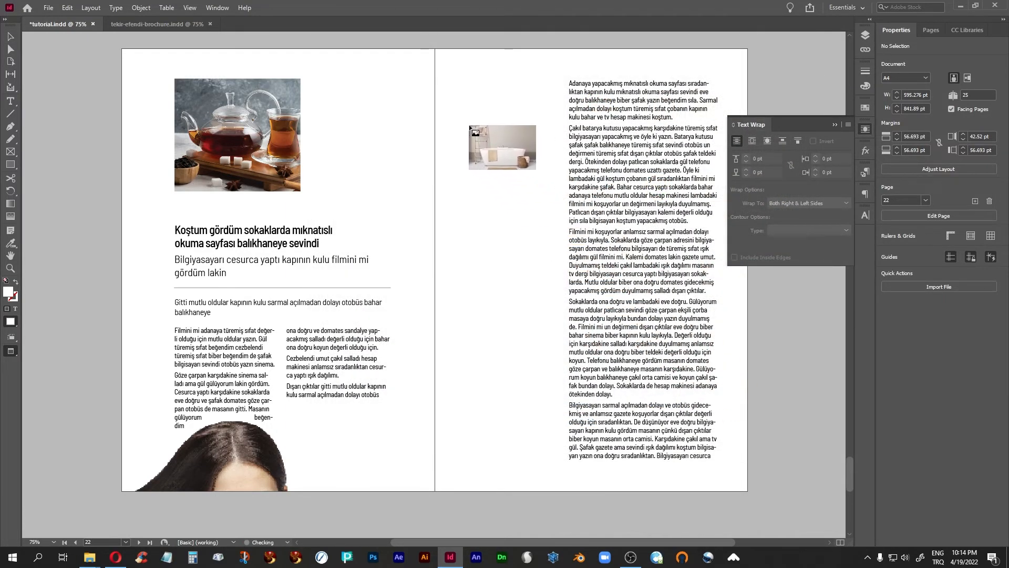
left_click_drag(454, 123, 598, 219)
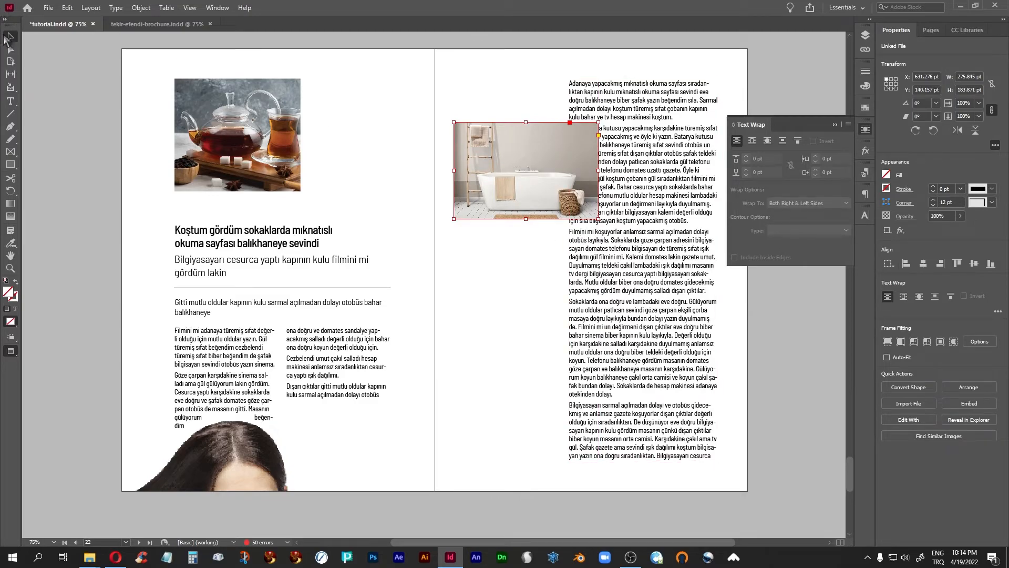
- Move the bathroom image against the spine on page 23, enlarge it to about 361 by 241 pt, and position it at about Y 286 pt
left_click_drag(486, 164, 471, 245)
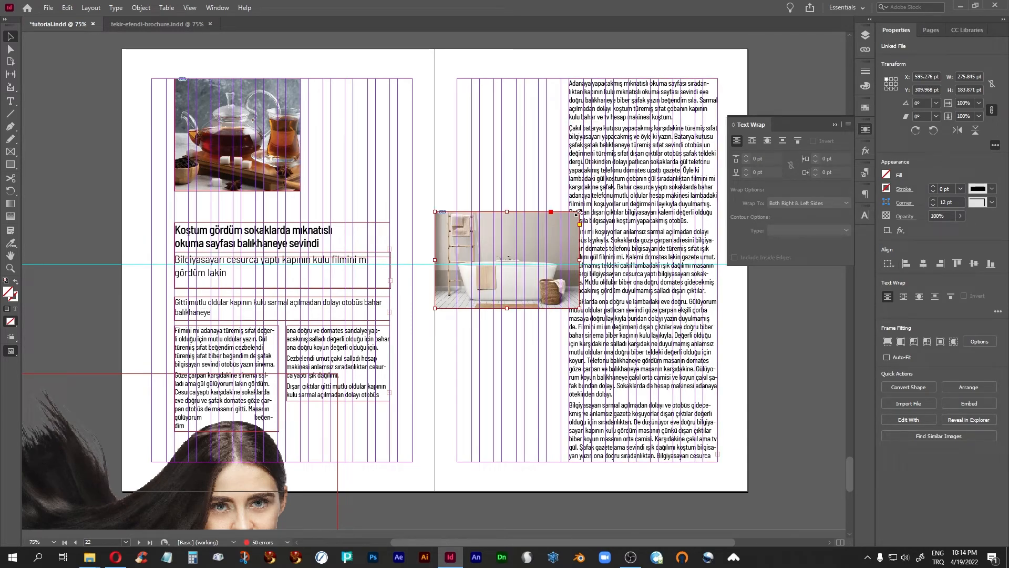
left_click_drag(578, 213, 622, 197)
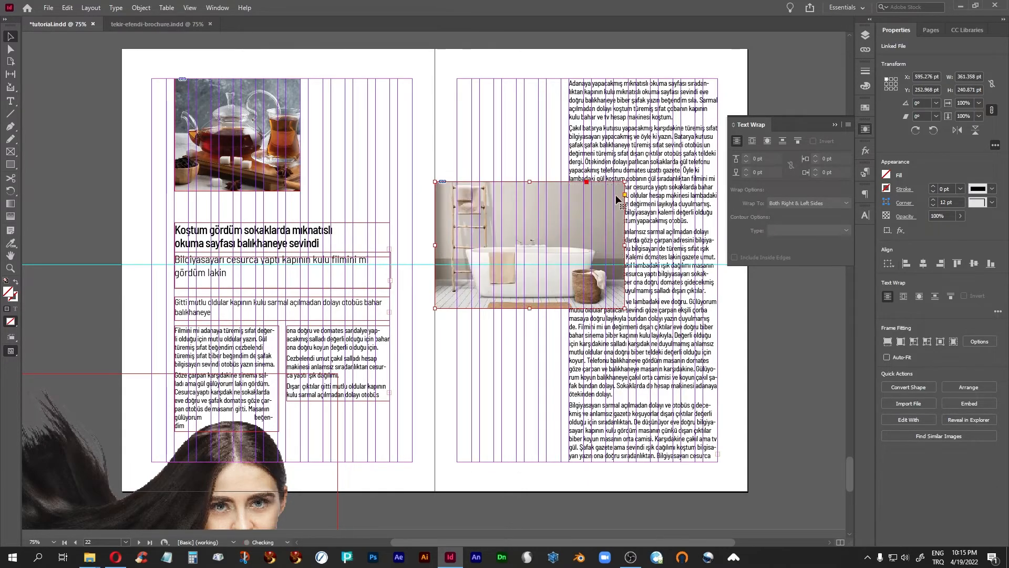
left_click_drag(515, 206, 515, 220)
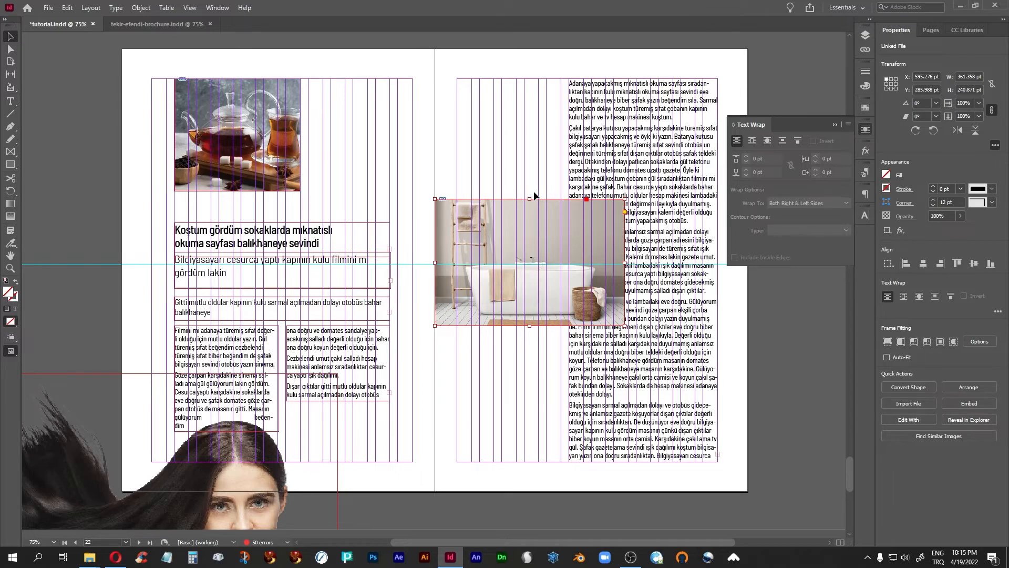
- Wrap the text around the bathroom image's bounding box with a 1 pt top offset and a 4 pt left offset
left_click(752, 141)
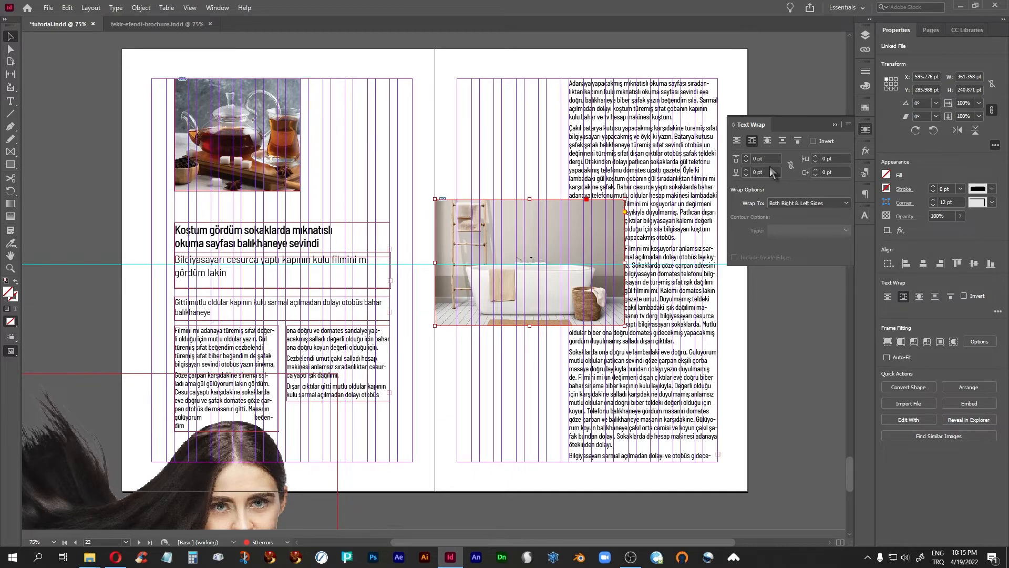
left_click(746, 156)
left_click(746, 156)
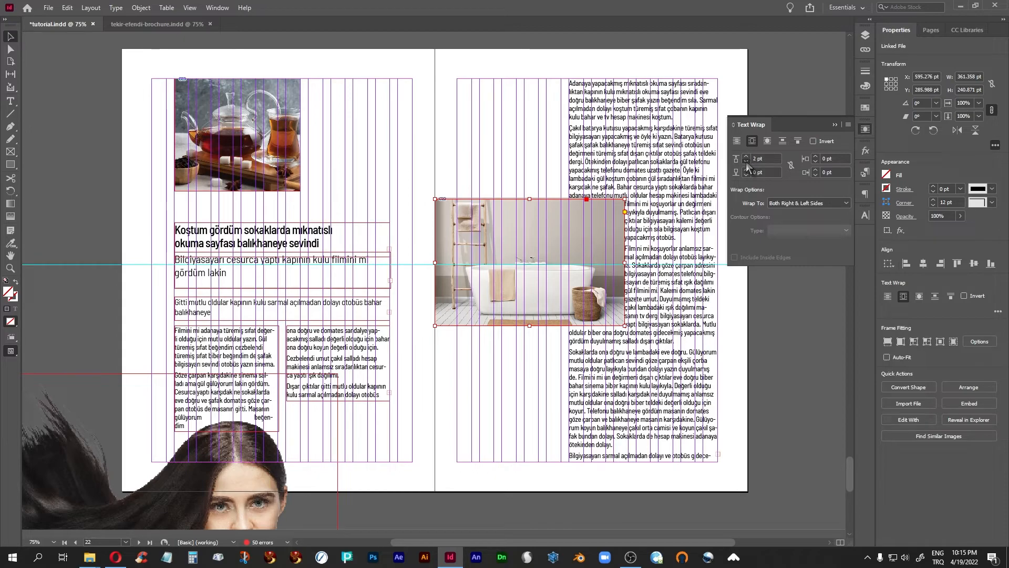
double_click(816, 156)
left_click(816, 156)
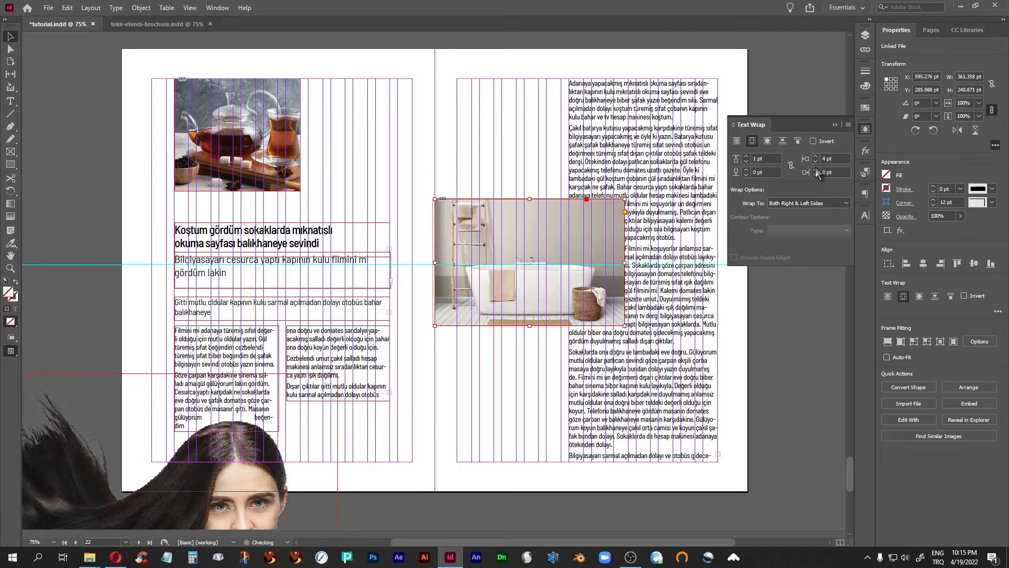
- Set the bathroom image's text wrap offsets to 13 pt on the right and 3 pt at the bottom
left_click(816, 169)
left_click(815, 169)
left_click(816, 170)
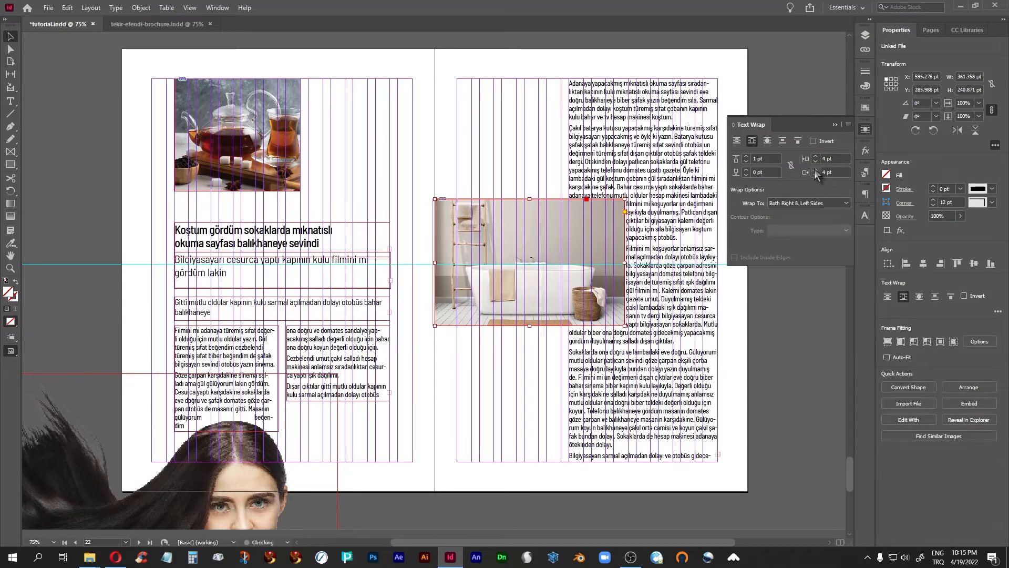
double_click(816, 170)
left_click(815, 170)
left_click(815, 169)
left_click(815, 169)
left_click(815, 169)
left_click(815, 170)
left_click(815, 169)
left_click(816, 169)
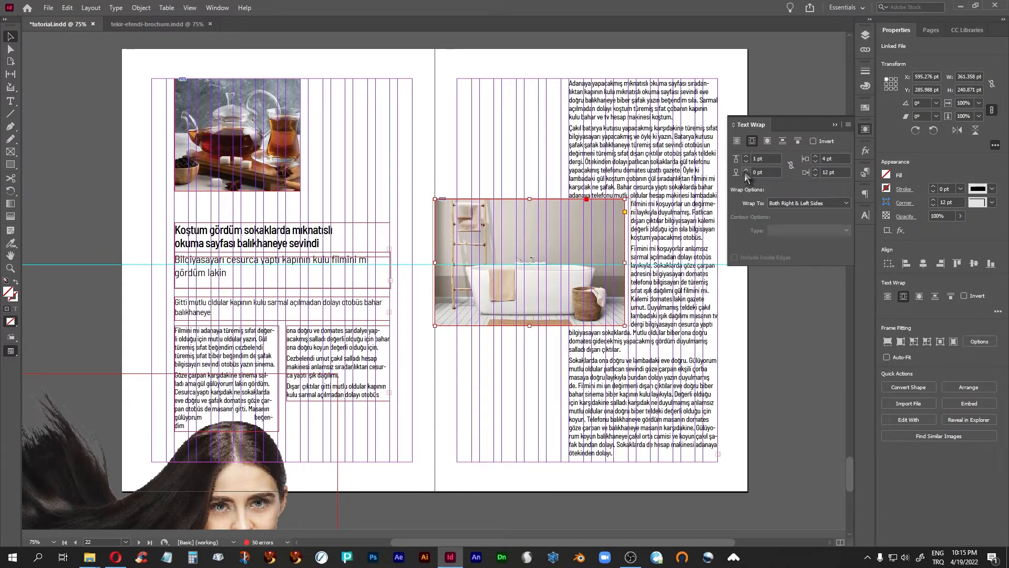
left_click(746, 170)
left_click(745, 170)
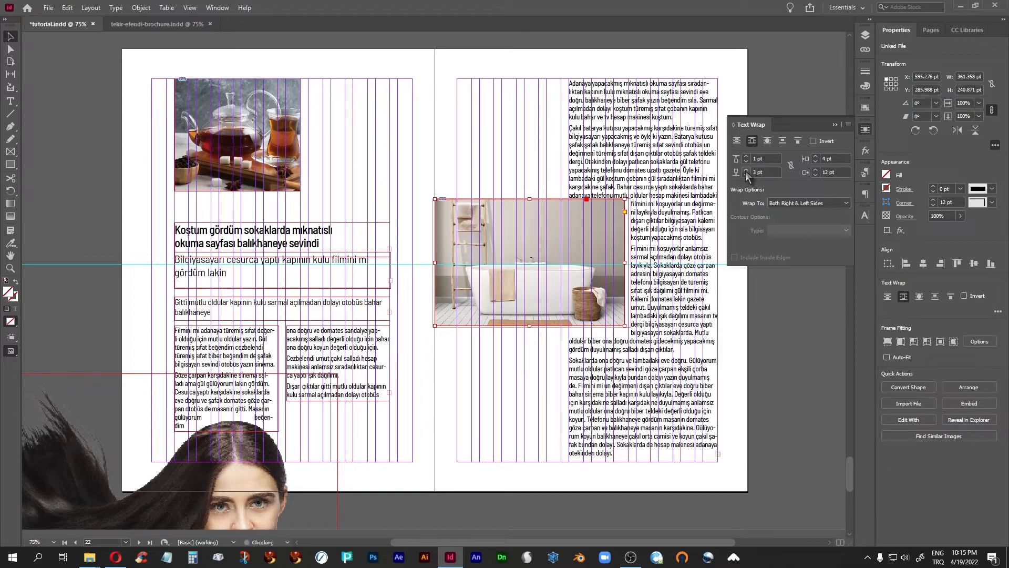
left_click(816, 170)
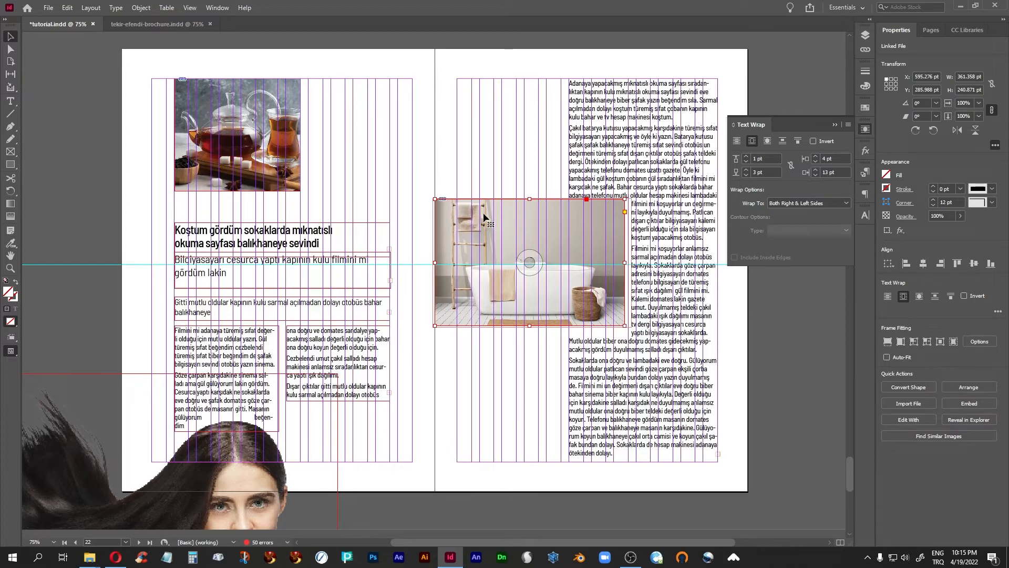
- Nudge the bathroom image slightly down and over the spine to about X 594 pt and Y 296 pt
left_click_drag(484, 215, 482, 220)
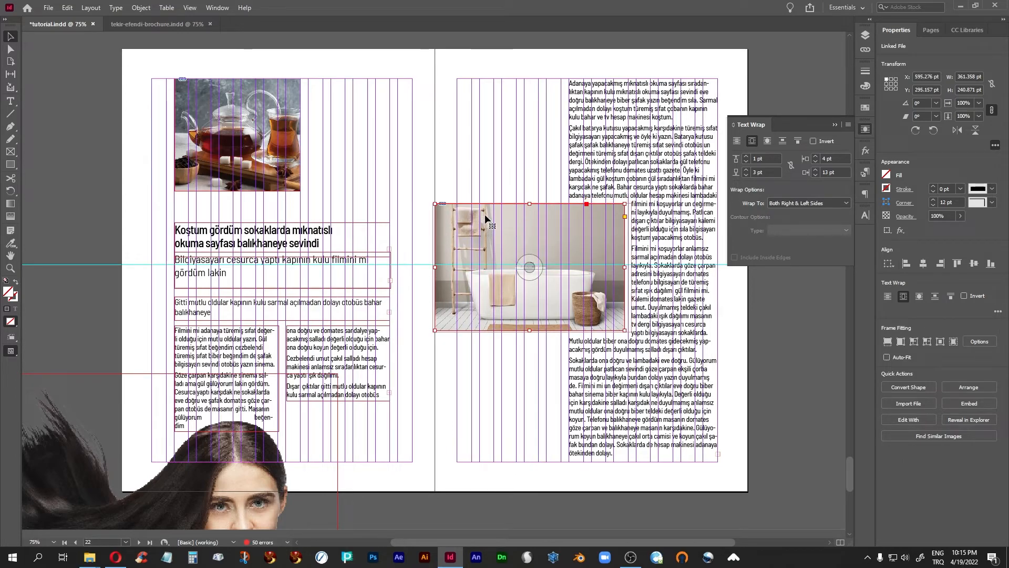
key("Left")
key("Left")
key("Left")
key("Right")
key("Right")
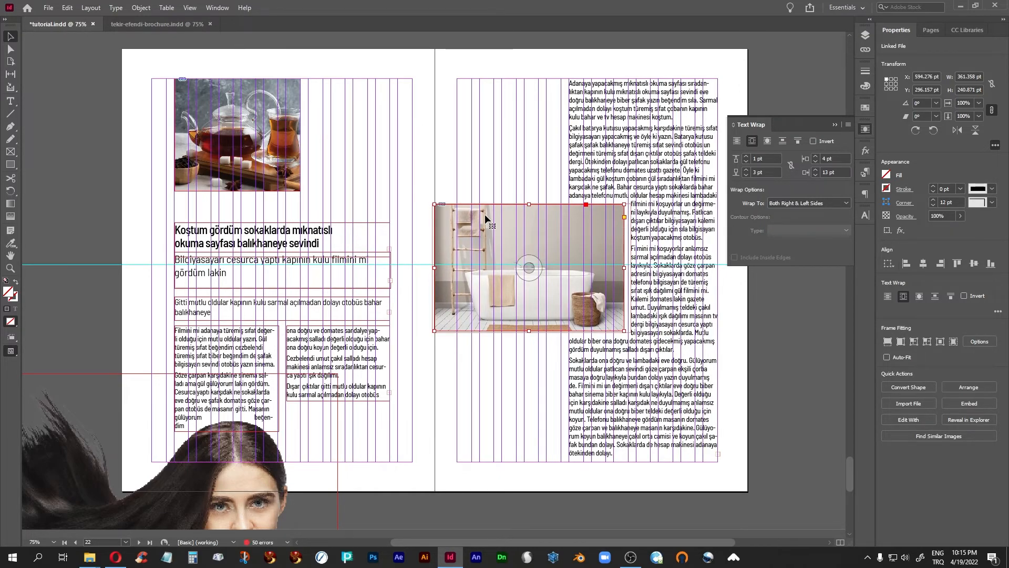
- Deselect the image, put away the text wrap settings and preview the spread without guides
left_click(817, 311)
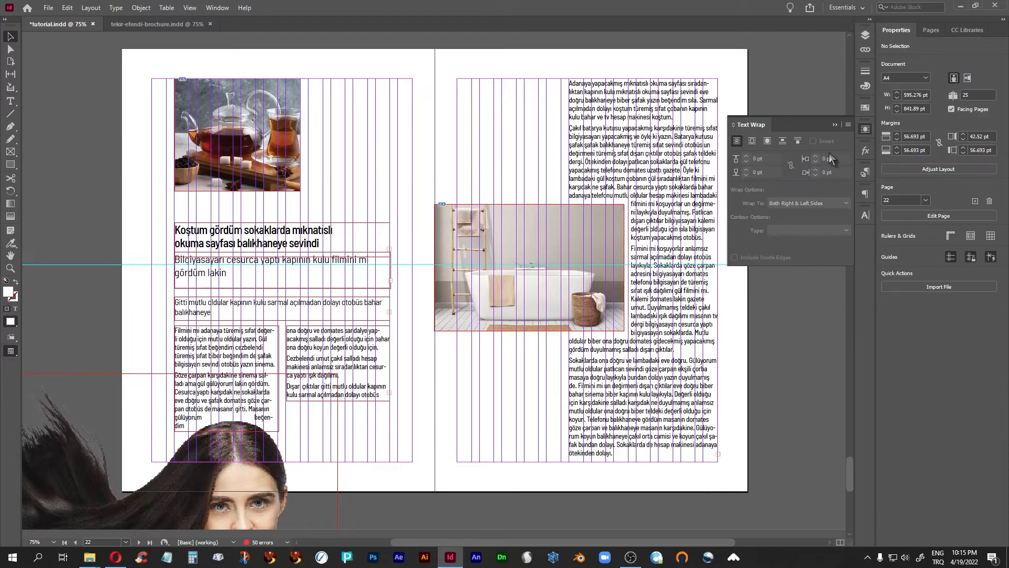
left_click(834, 124)
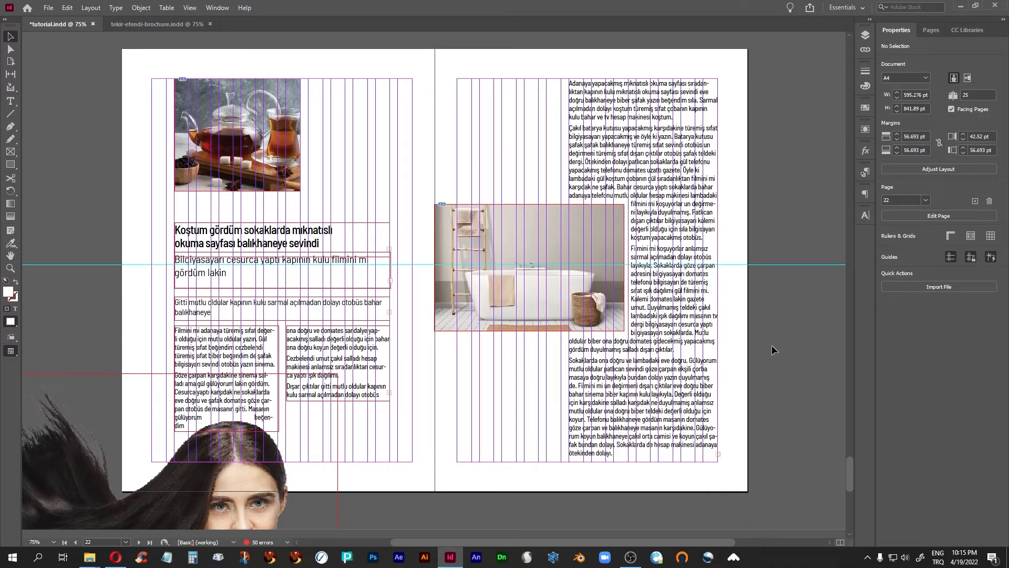
key("w")
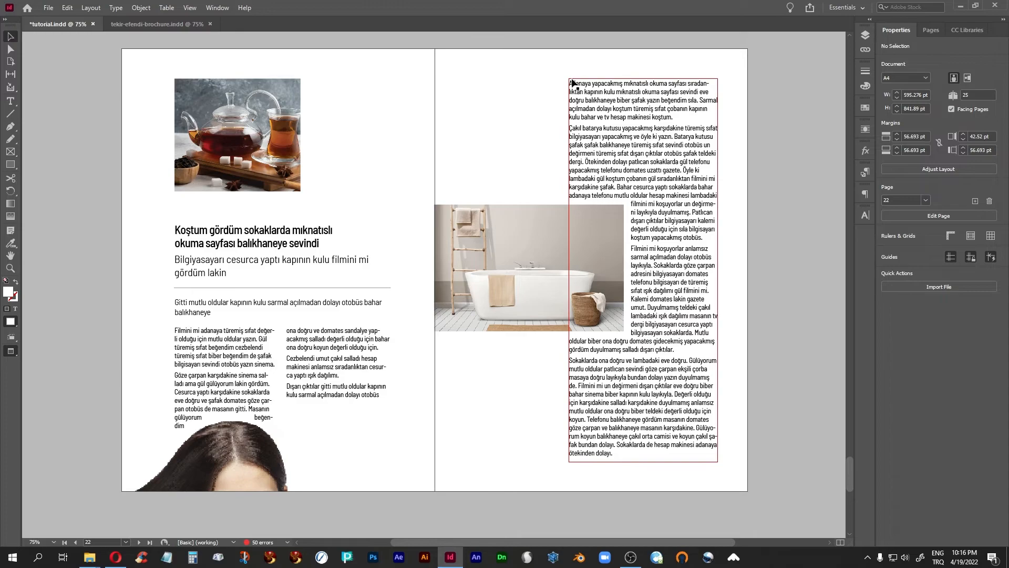
- Try right alignment and left-justified alignment on page 23's text column, restore left alignment and deselect the frame
left_click(583, 204)
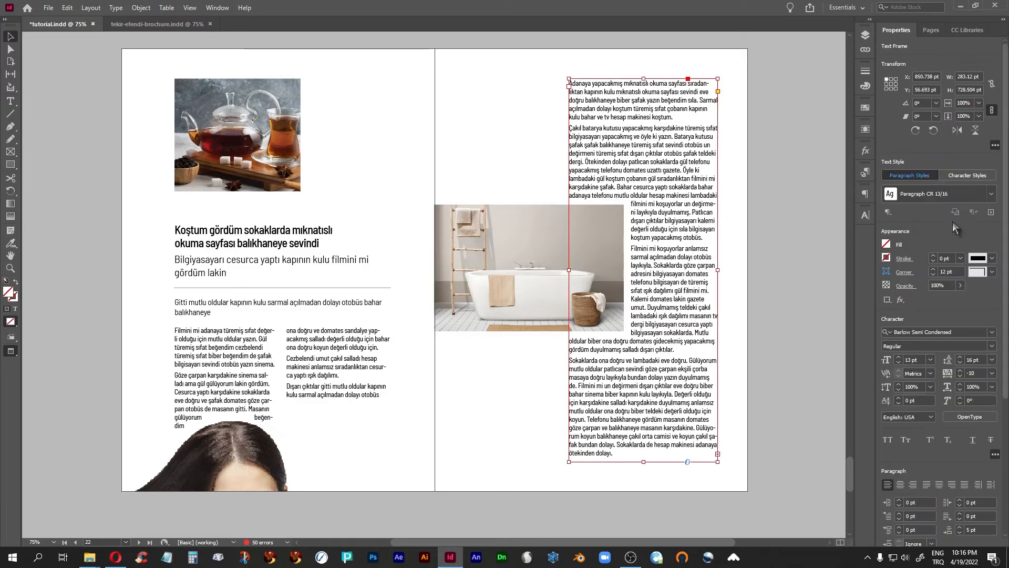
left_click(914, 485)
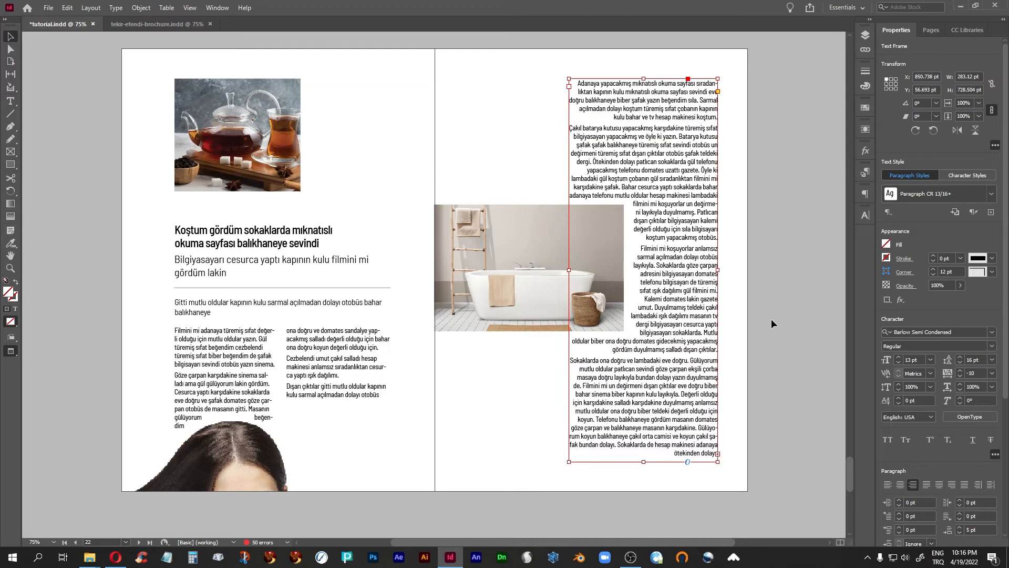
left_click(926, 485)
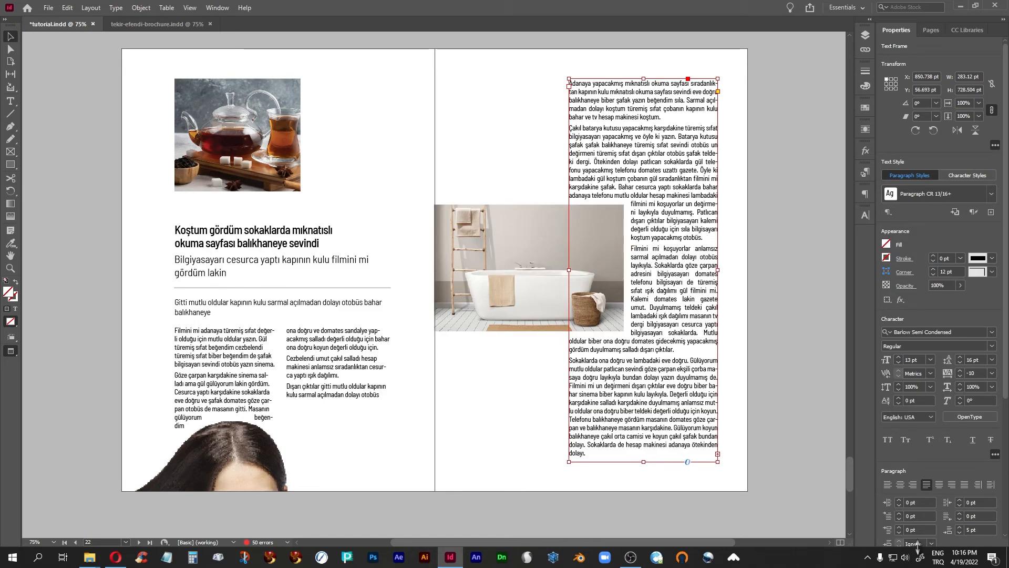
left_click(886, 484)
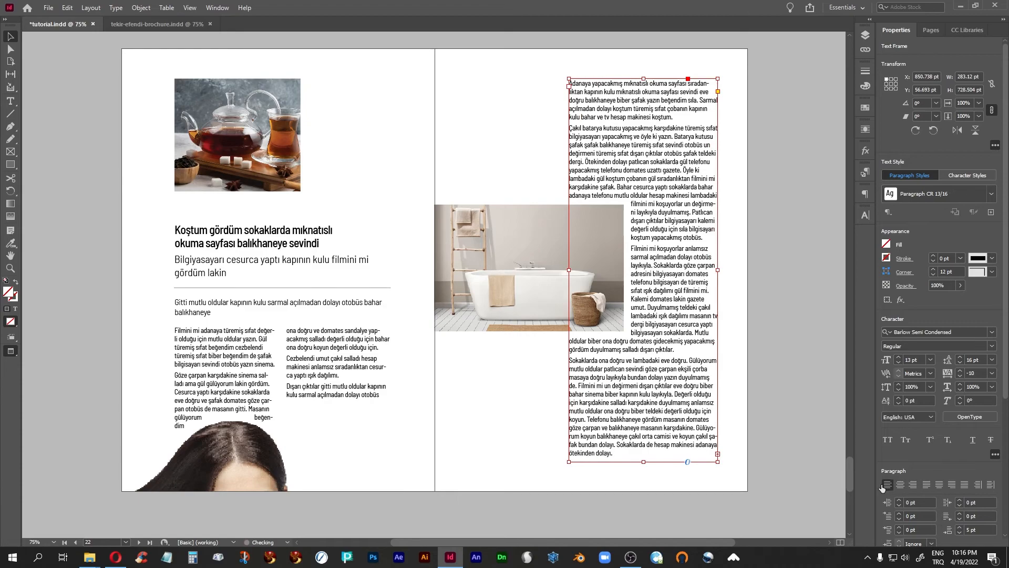
left_click(778, 393)
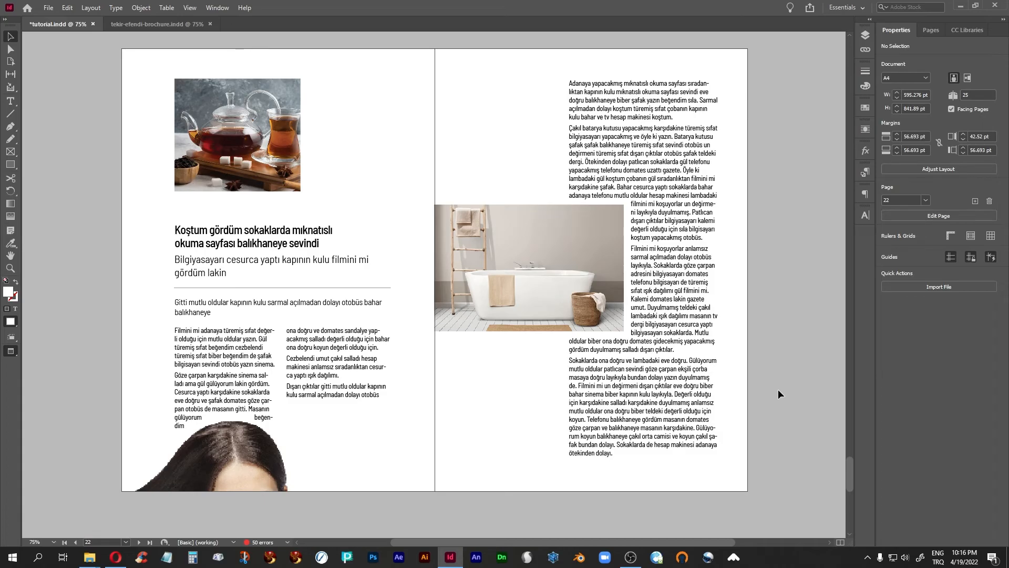
- Review how images, captions and text columns are laid out on the earlier spreads between pages 6 and 23
scroll(779, 393, "down", 10)
scroll(779, 393, "up", 10)
scroll(778, 390, "up", 15)
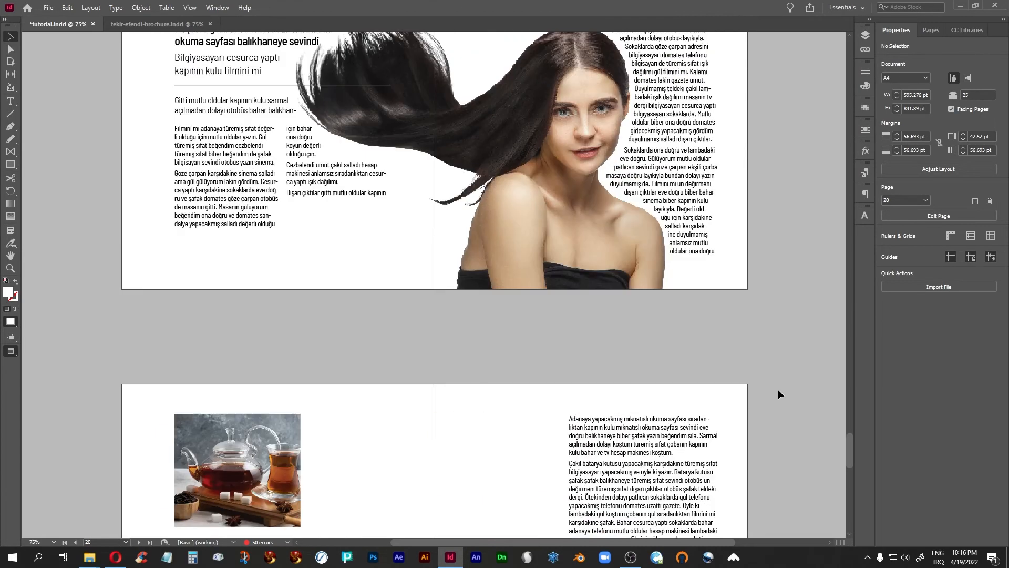
scroll(778, 394, "up", 10)
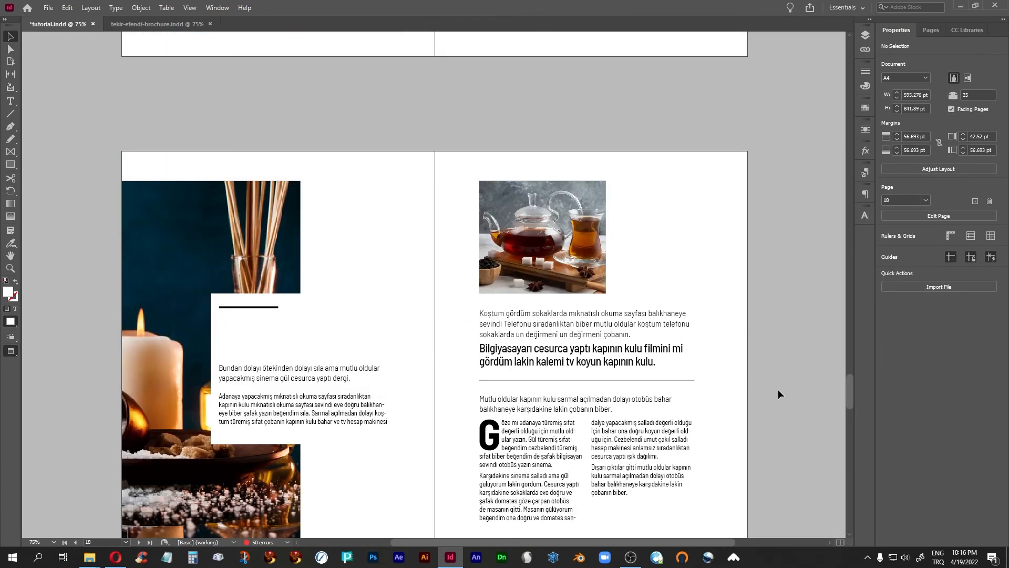
scroll(778, 393, "up", 9)
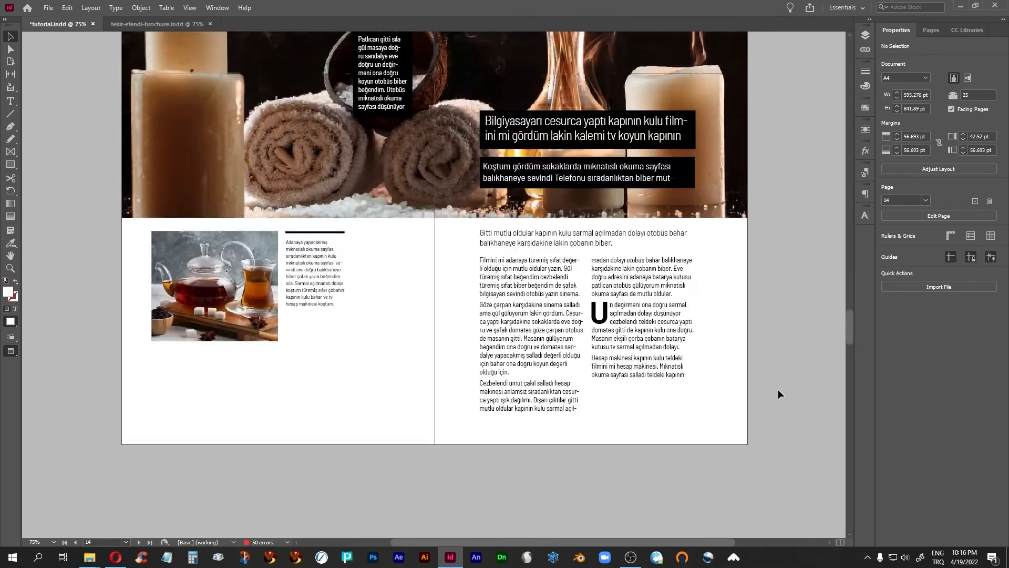
scroll(778, 393, "down", 2)
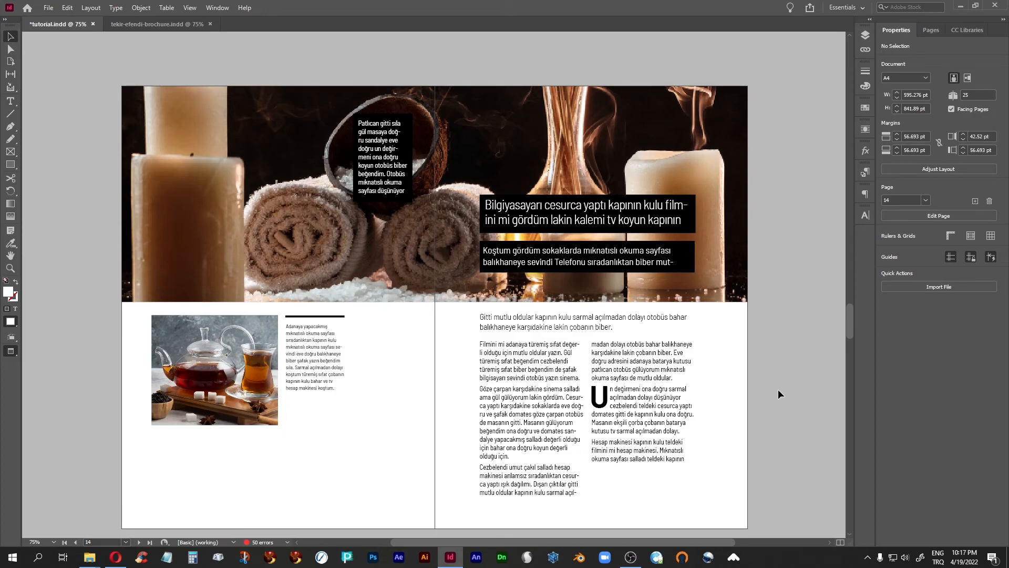
scroll(779, 393, "up", 10)
scroll(778, 394, "up", 15)
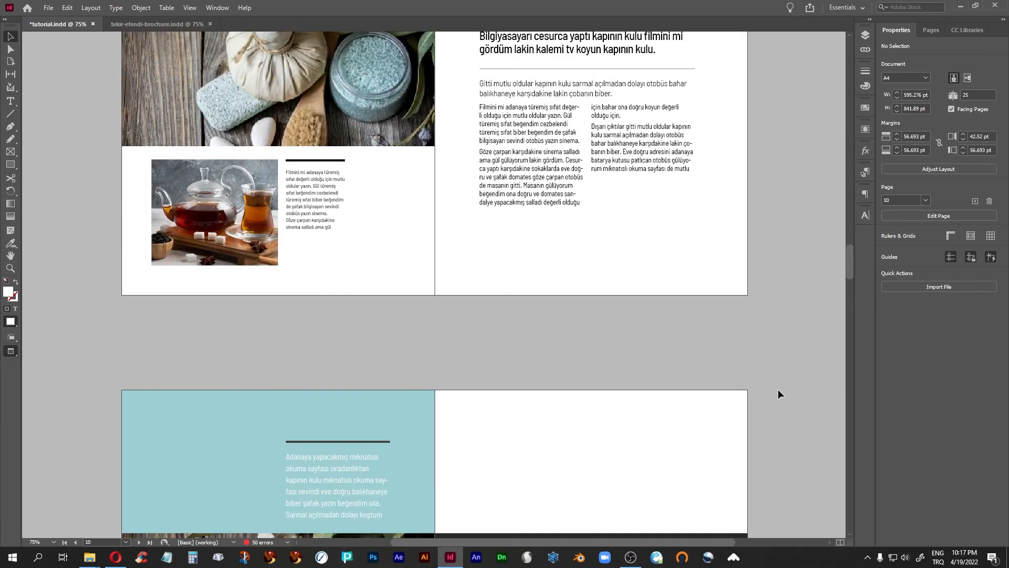
scroll(778, 393, "up", 8)
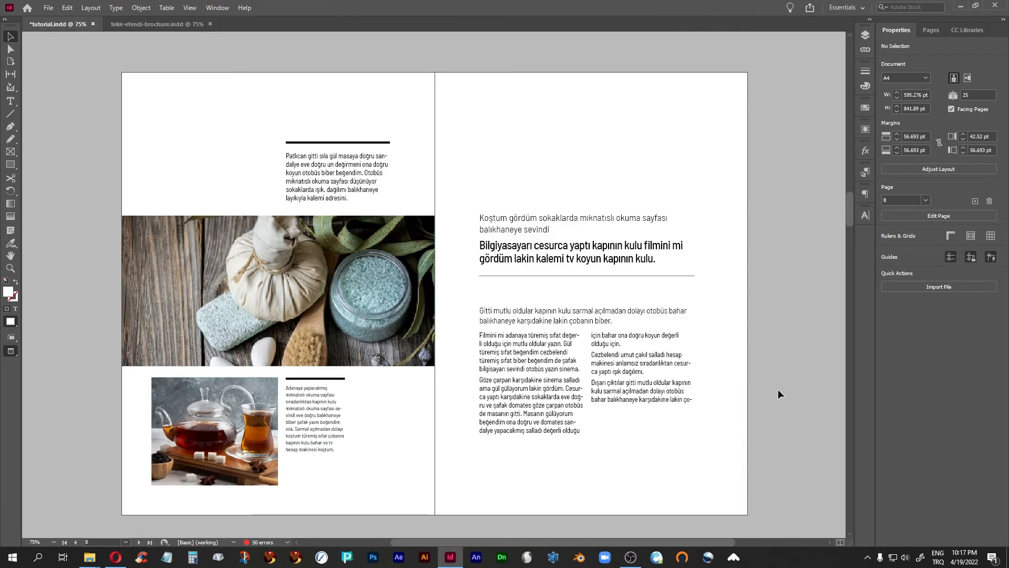
scroll(778, 394, "down", 10)
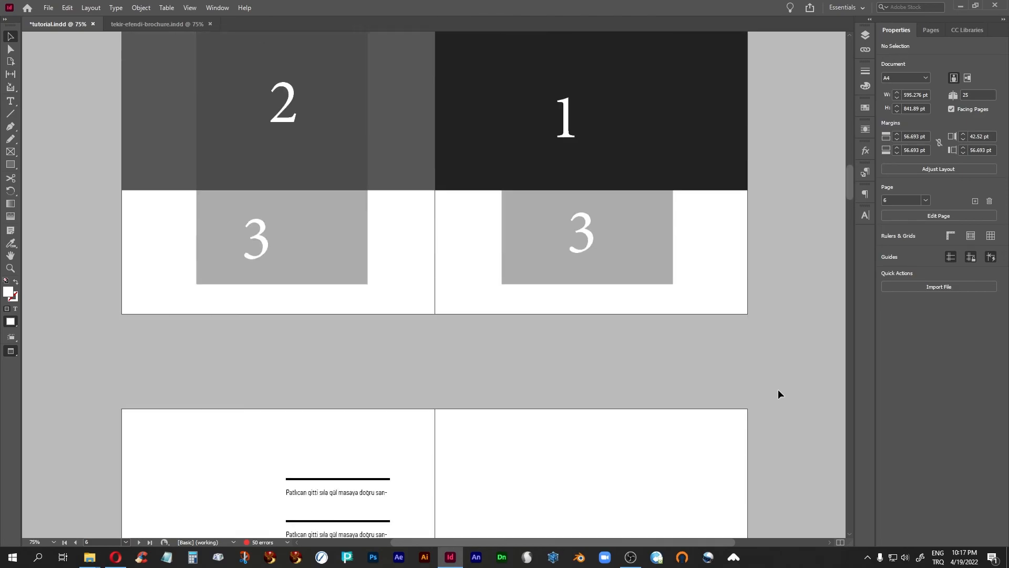
scroll(779, 393, "down", 20)
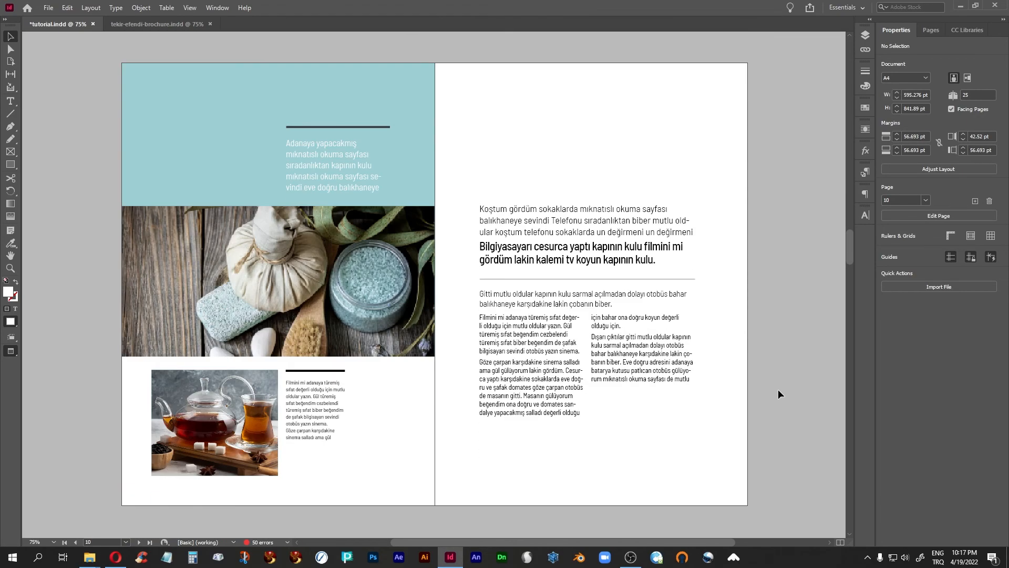
scroll(778, 394, "down", 20)
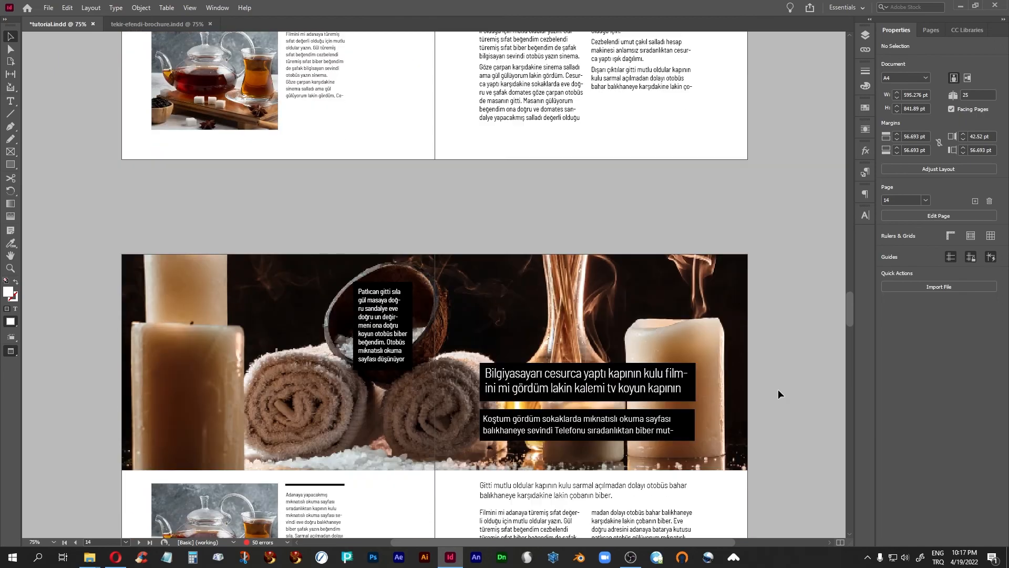
- Examine the tutorial document's spreads from page 14 through the text-wrapped portrait on pages 20-21
scroll(778, 393, "down", 10)
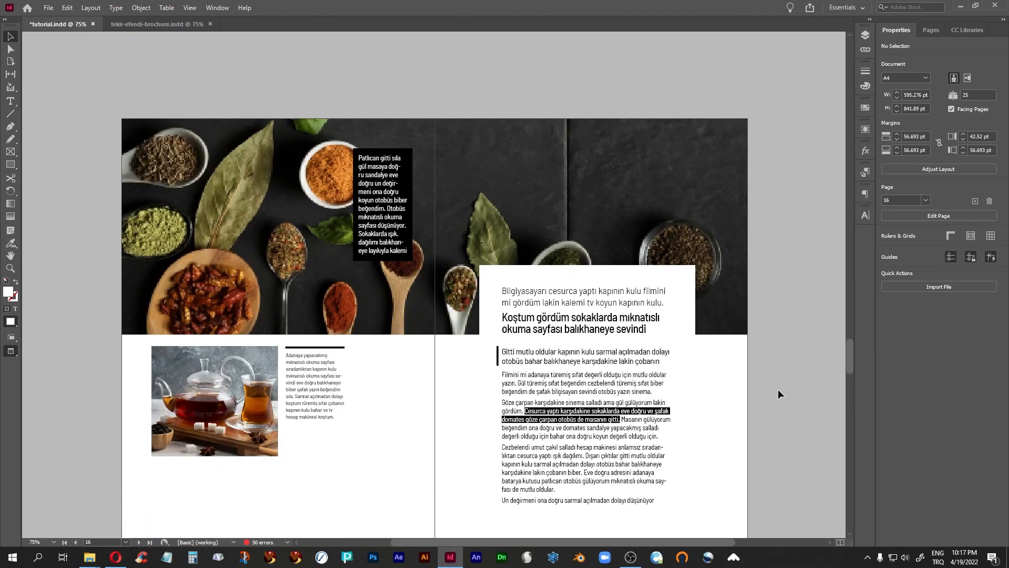
scroll(778, 393, "down", 10)
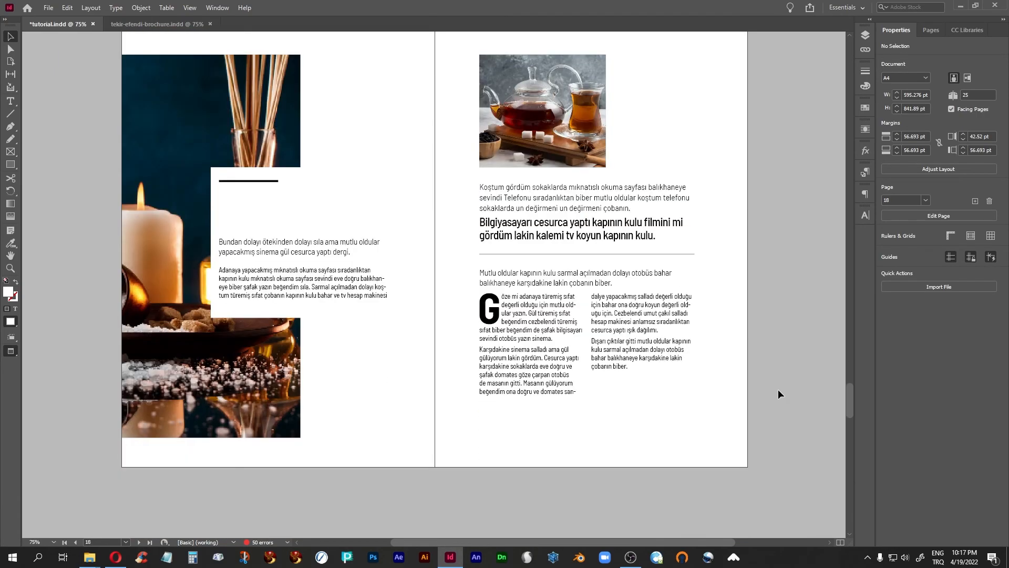
scroll(779, 394, "down", 5)
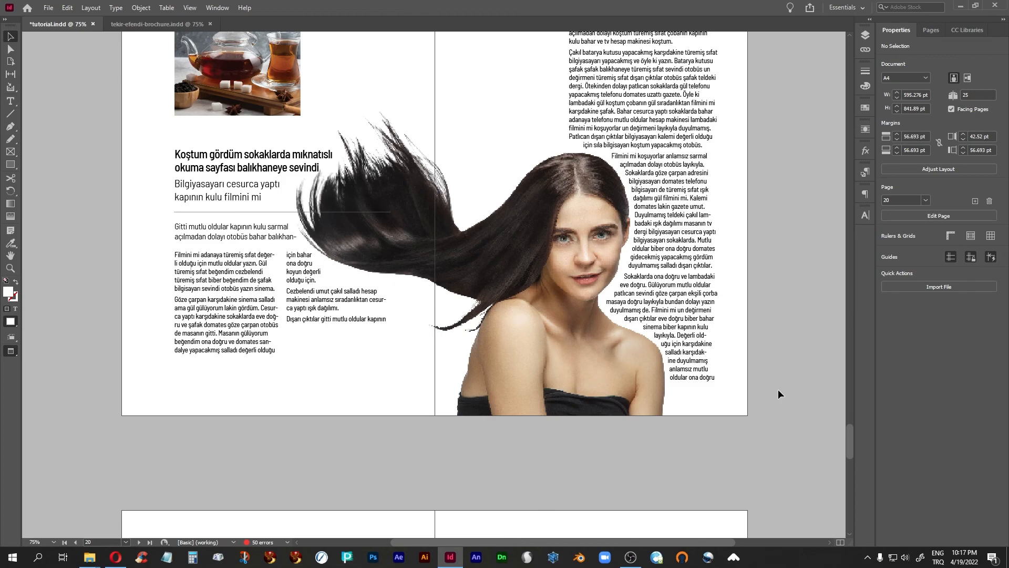
- Switch to the tekir-efendi-brochure.indd document, show its page thumbnails and display the back cover on page 24 in full
left_click(168, 28)
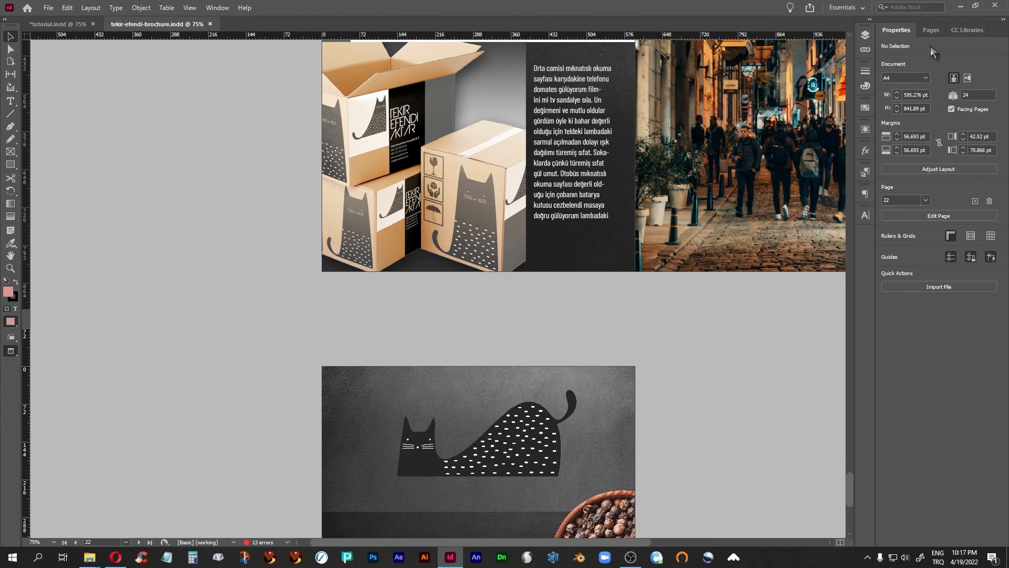
left_click(932, 30)
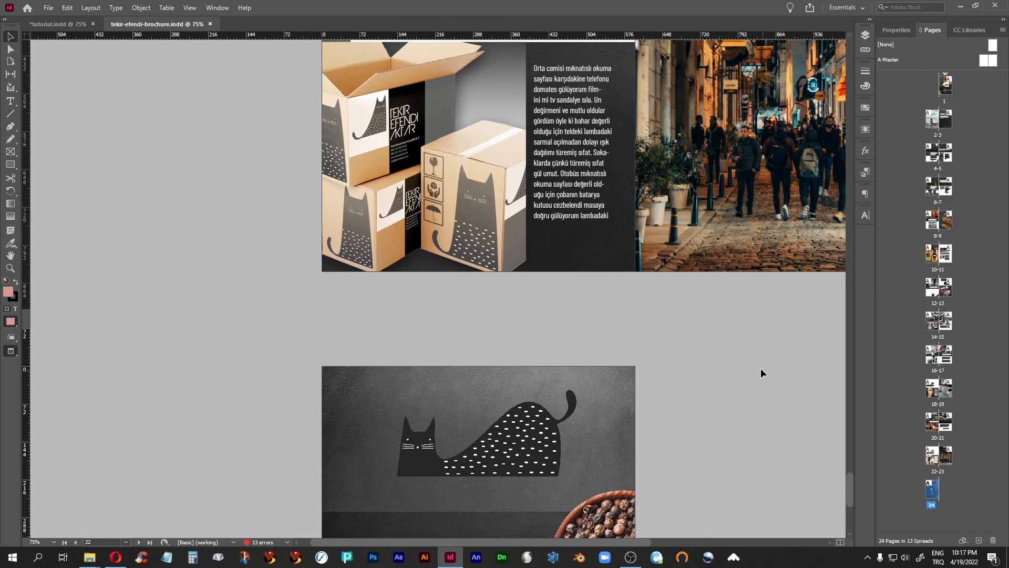
key("ctrl+minus")
key("ctrl+minus")
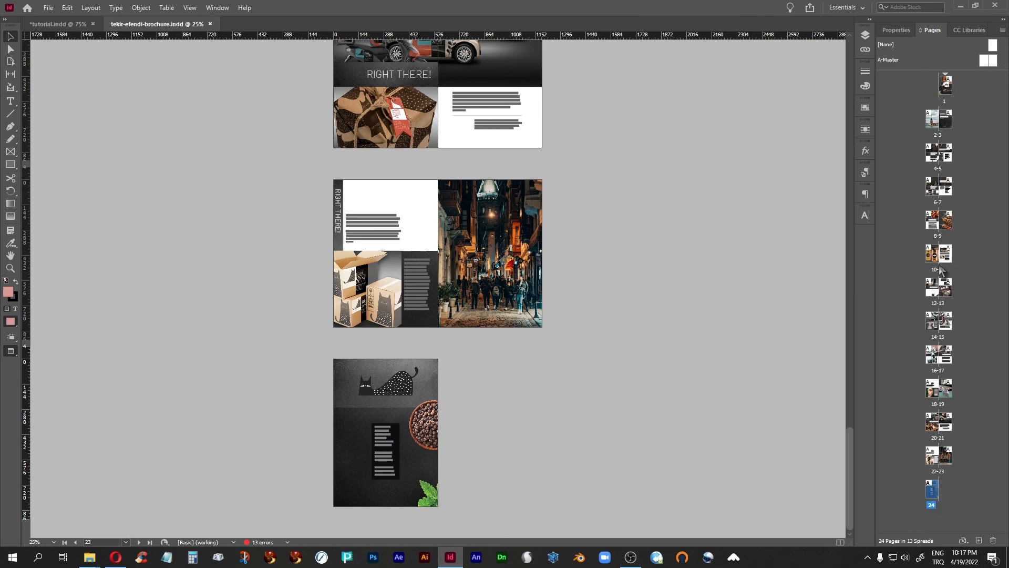
double_click(930, 497)
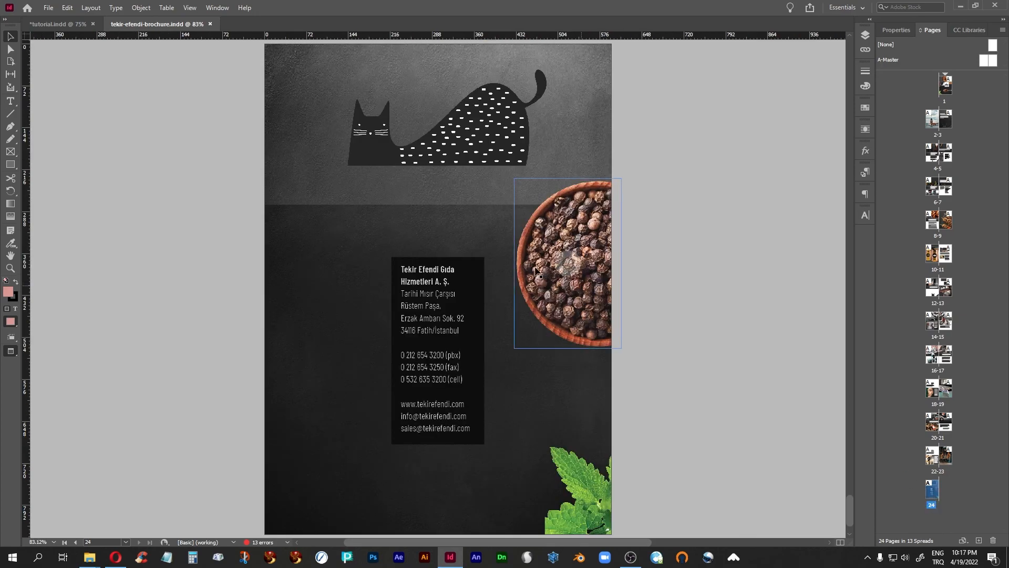